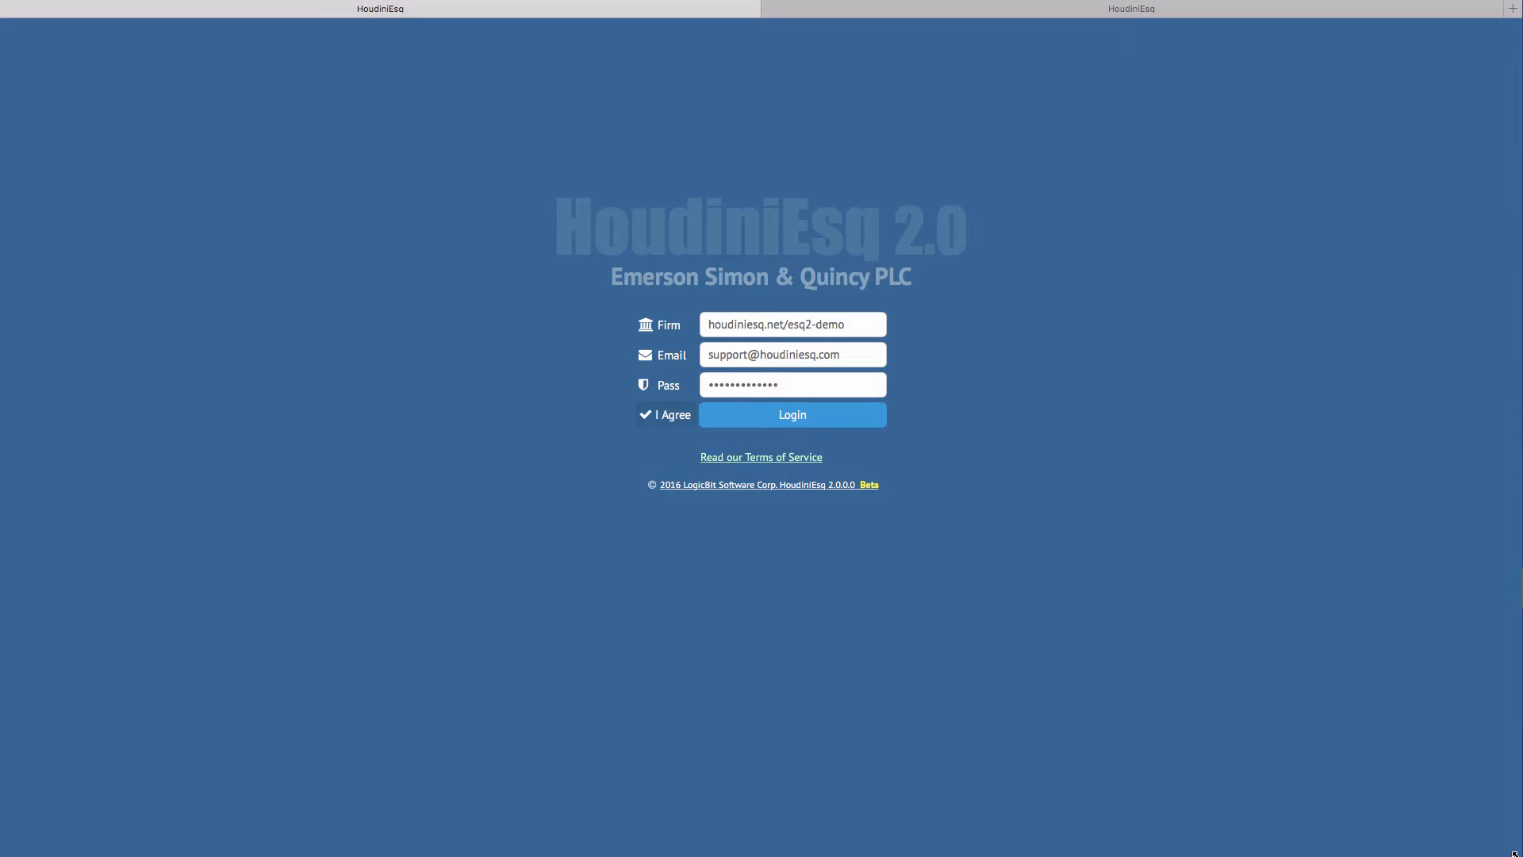
Log in to the esq2-demo firm on the HoudiniEsq 2.0 site with the prefilled credentials and open the performance reports.
click(1344, 10)
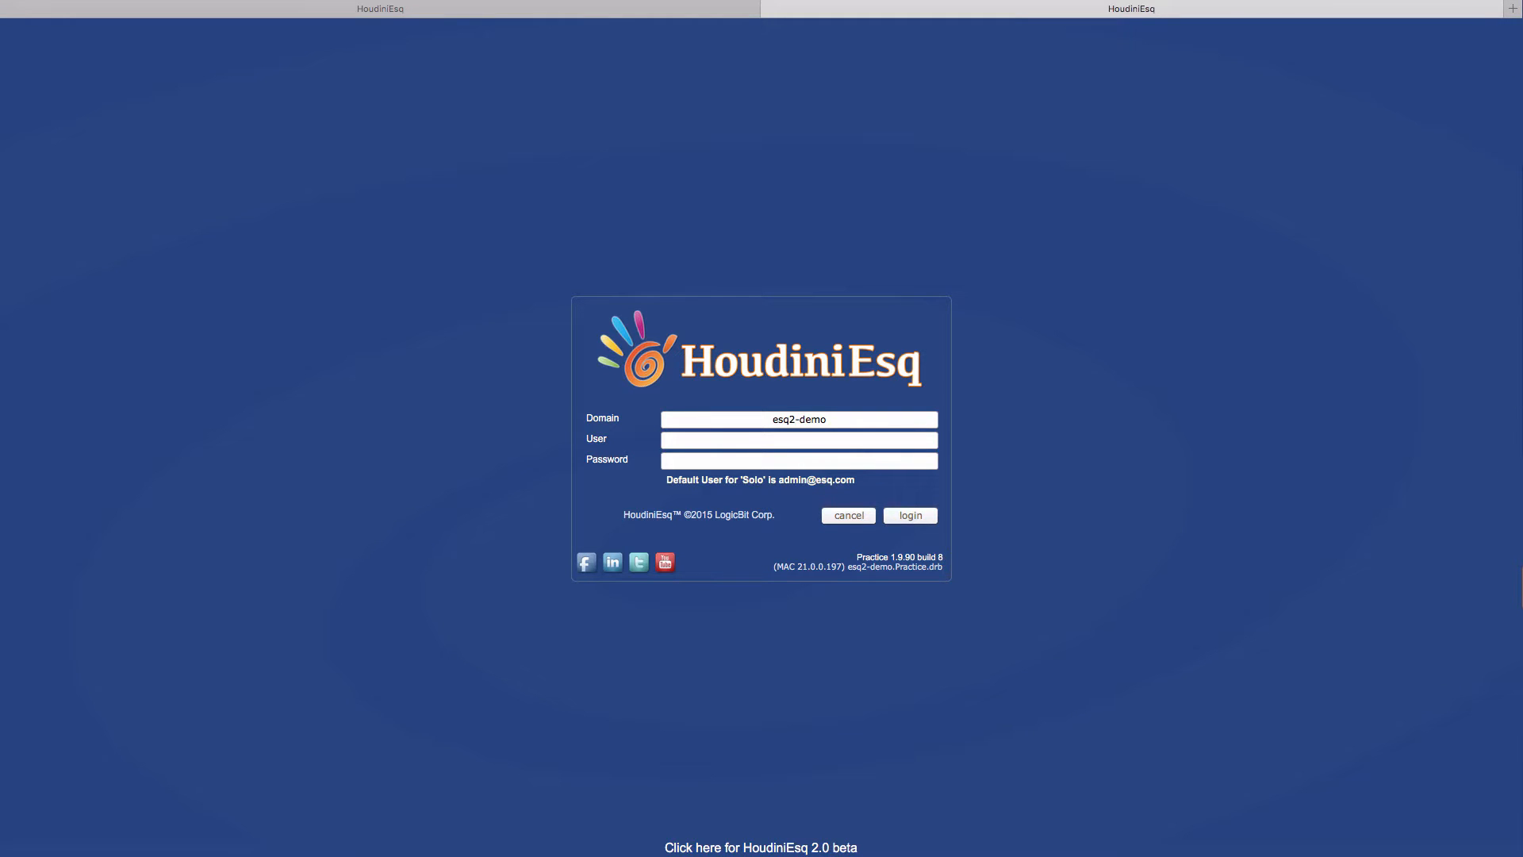
drag(1516, 587, 1522, 587)
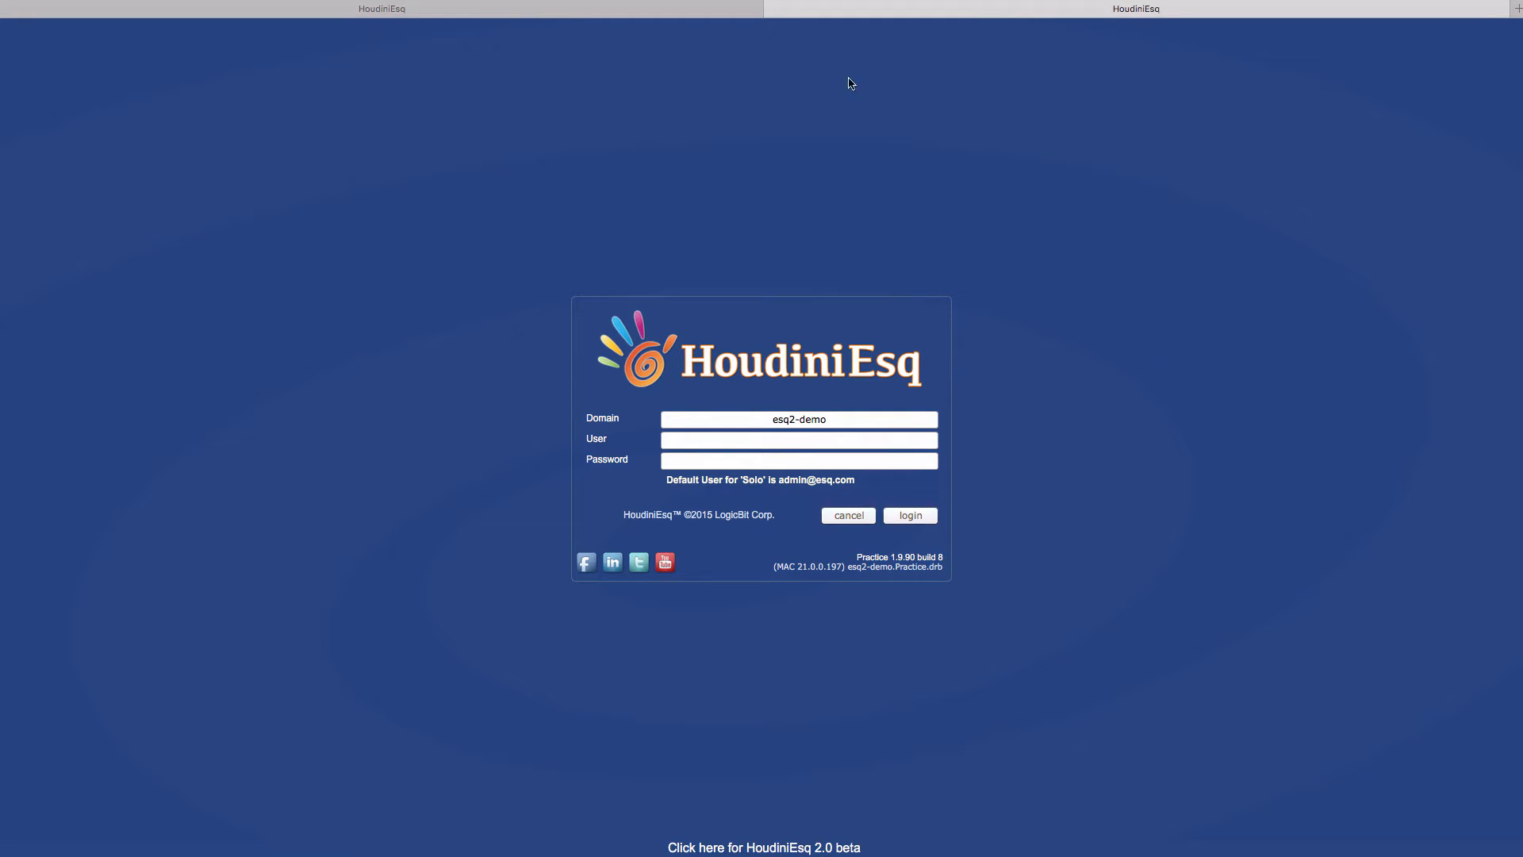
click(774, 9)
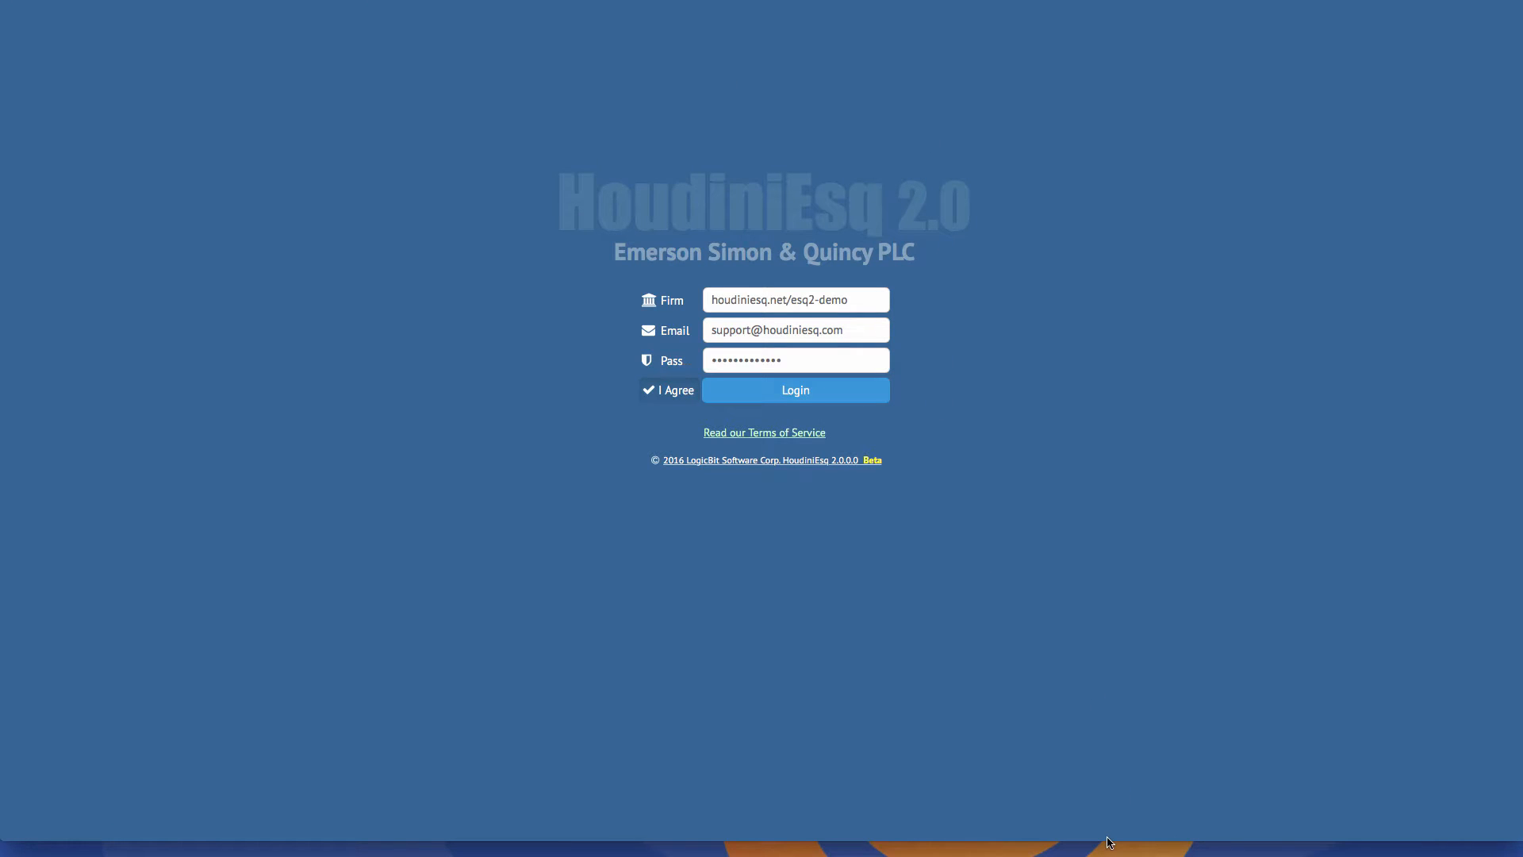
drag(1109, 843, 1107, 856)
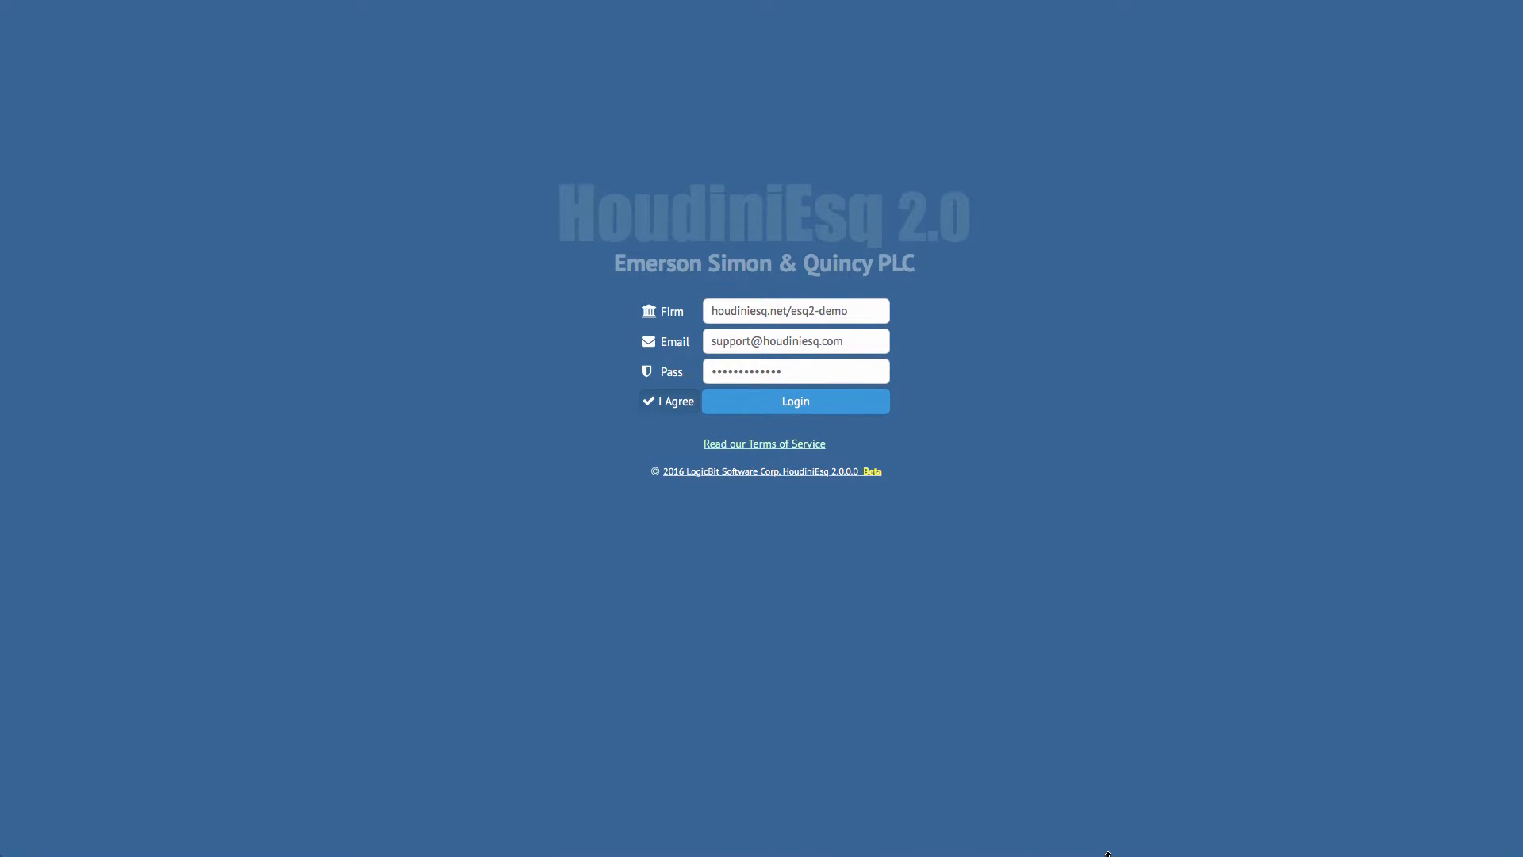
click(799, 403)
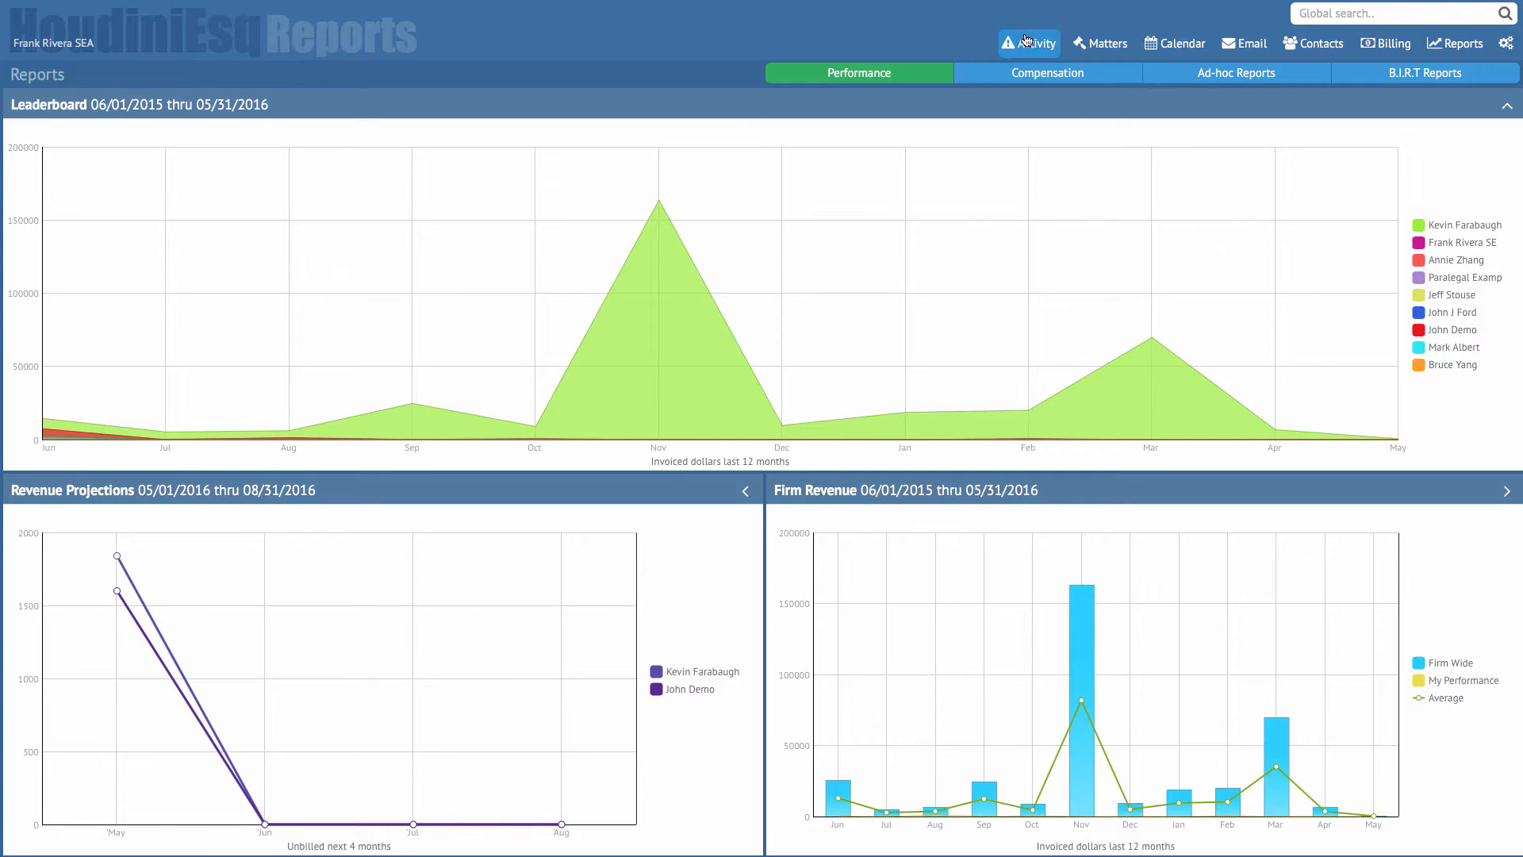
click(1466, 46)
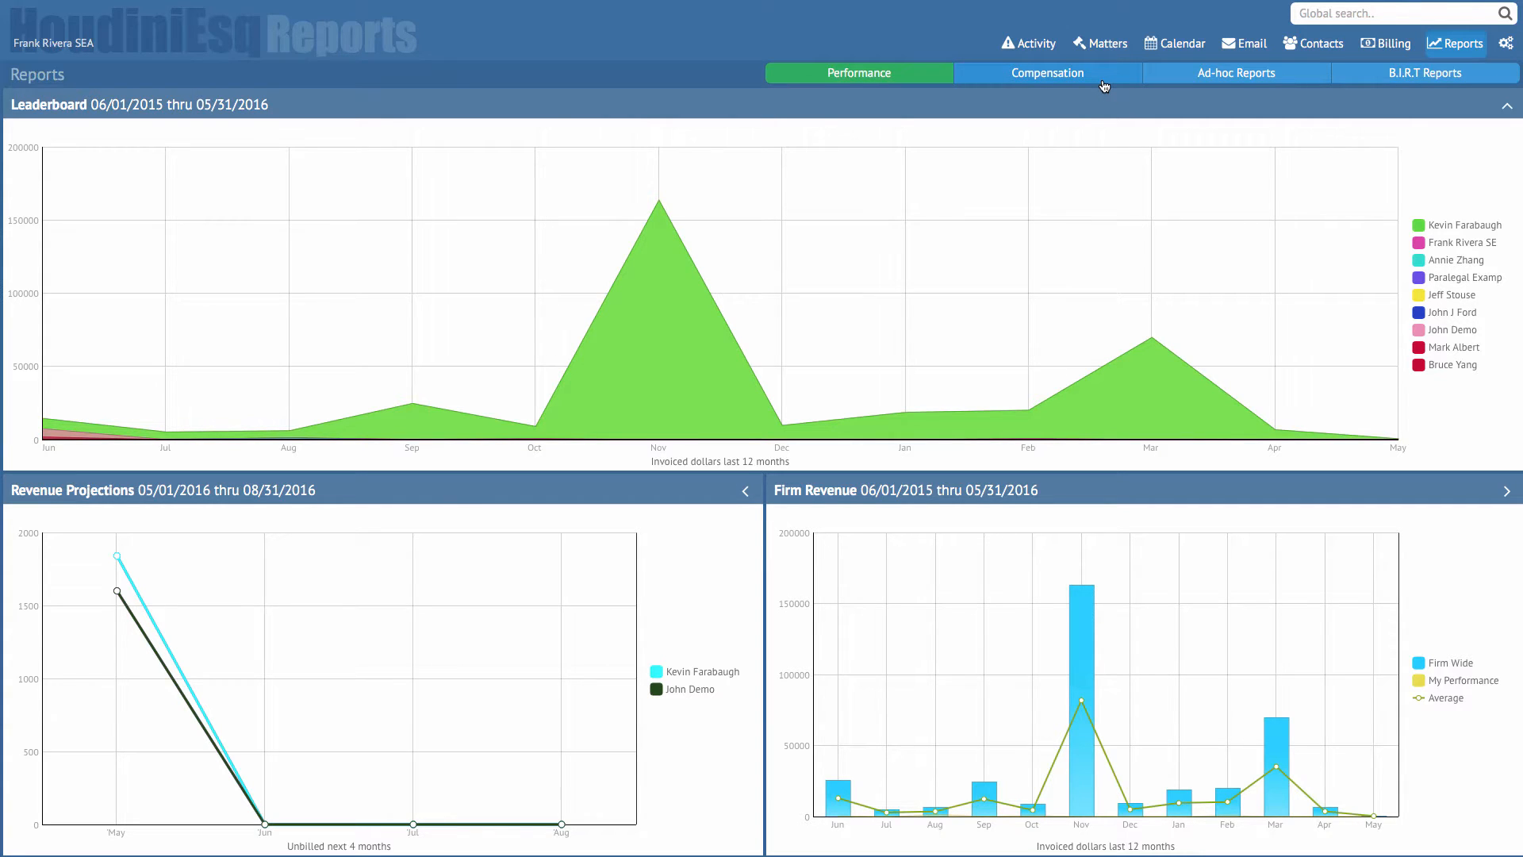
Open the compensation rates of the staff member listed under Z in the admin staff settings.
click(1506, 44)
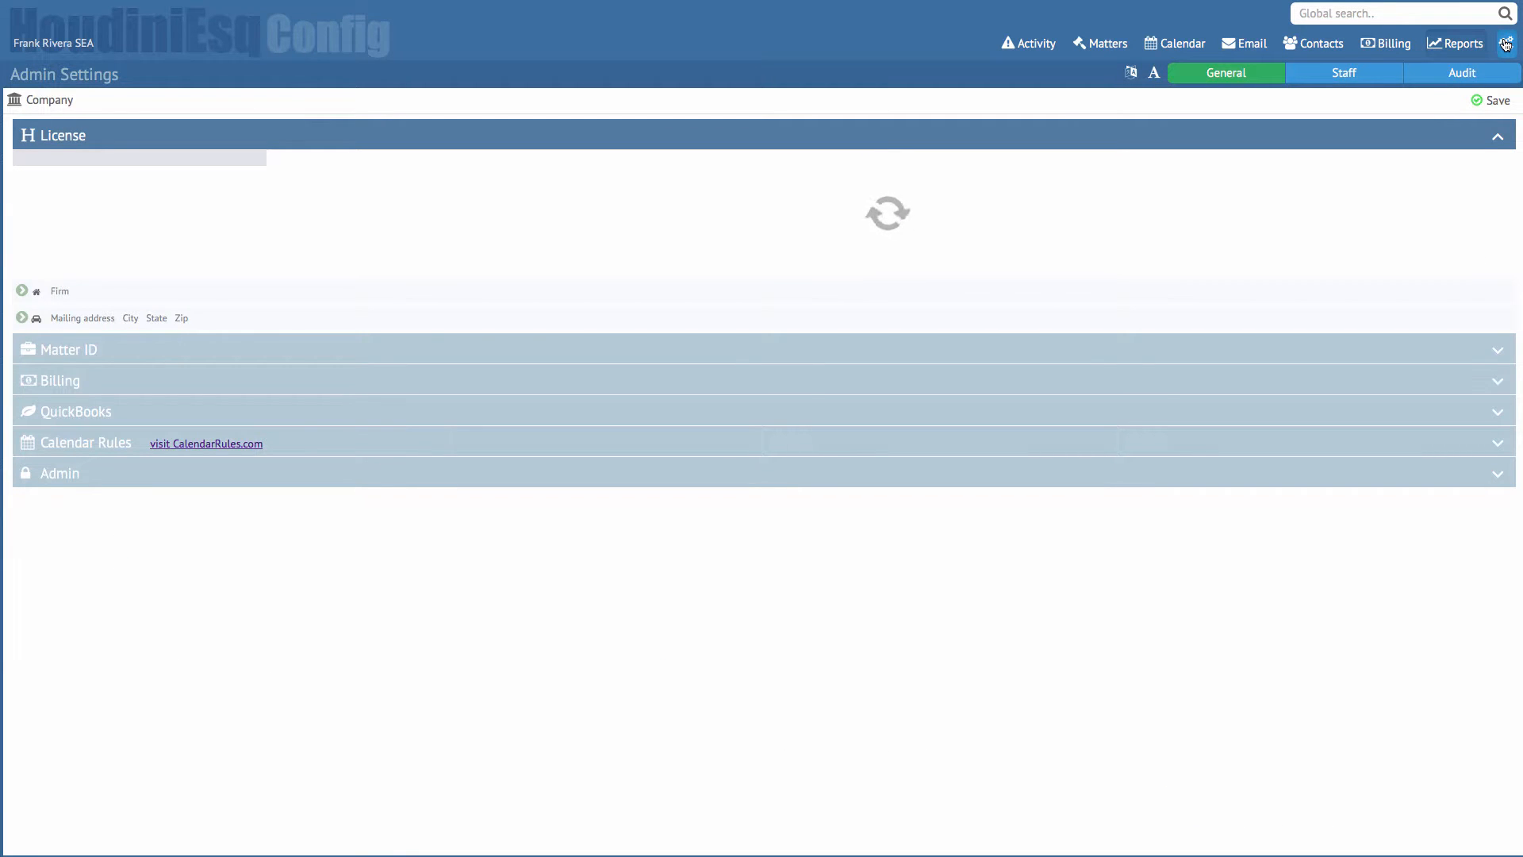
click(1344, 72)
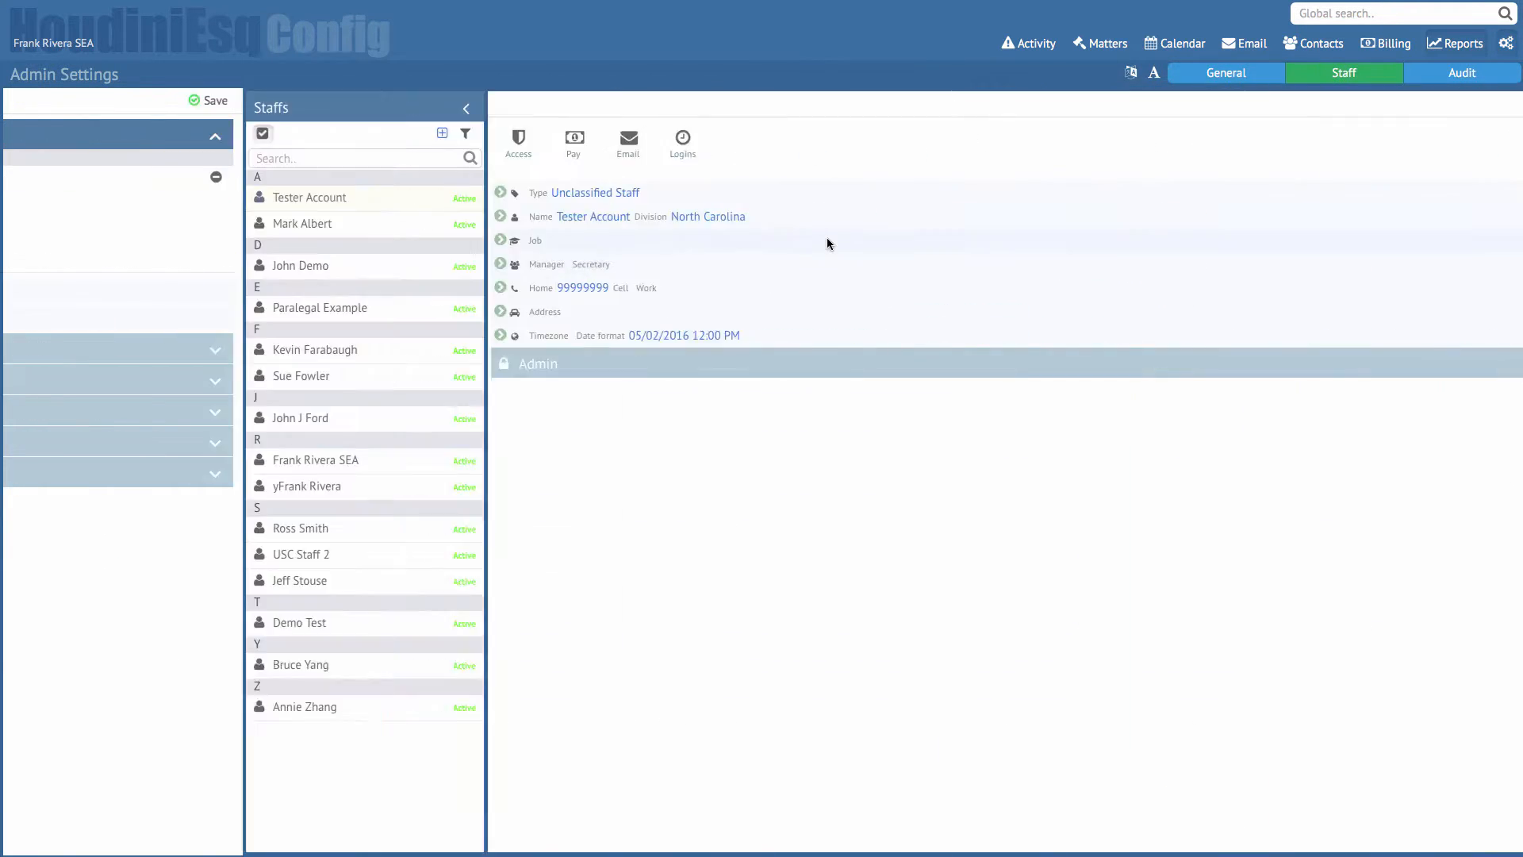
click(135, 711)
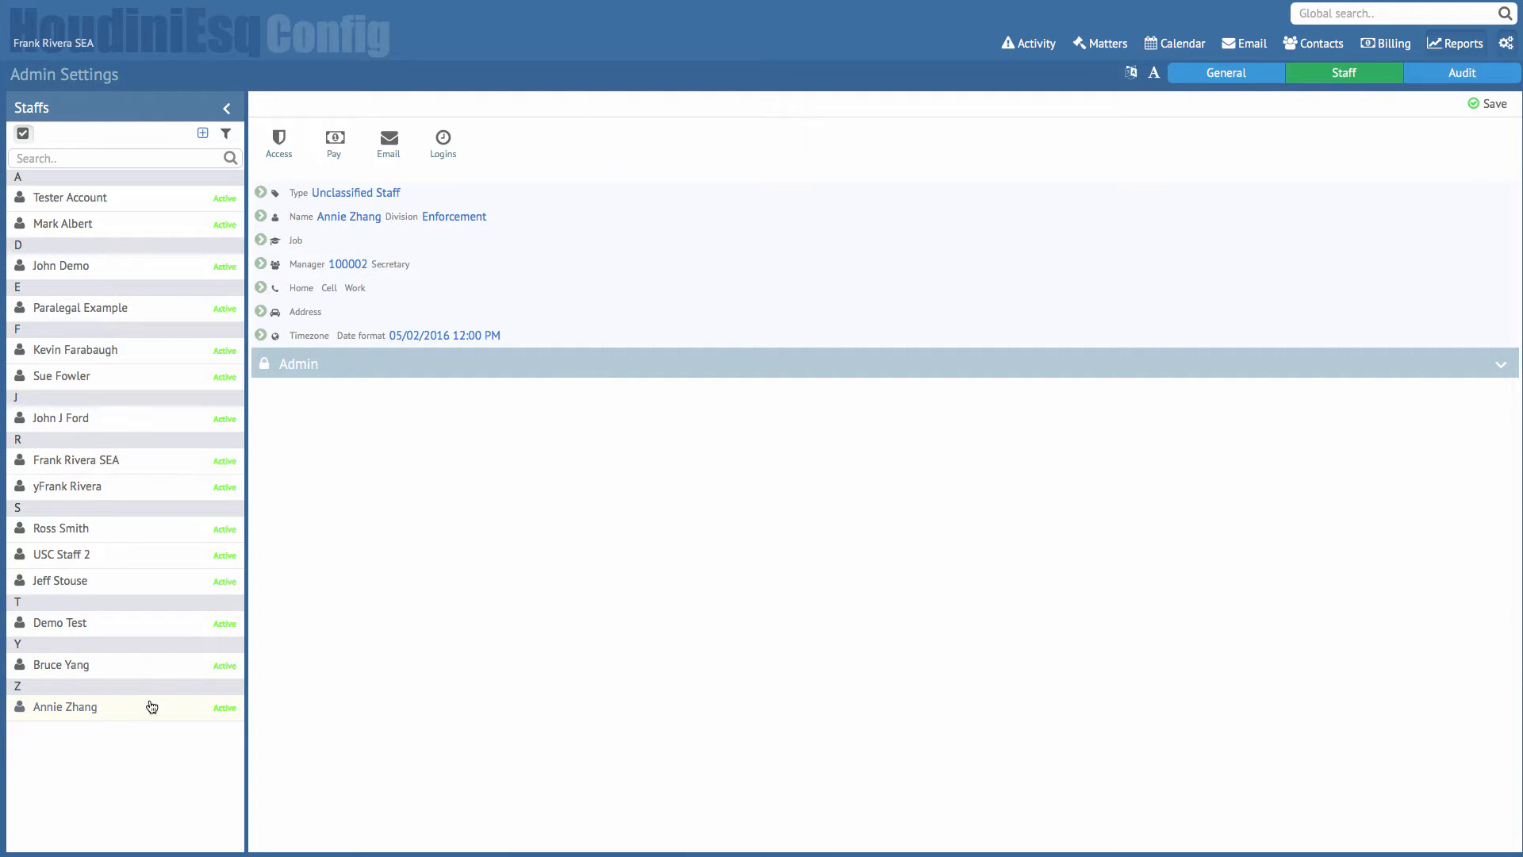
click(333, 131)
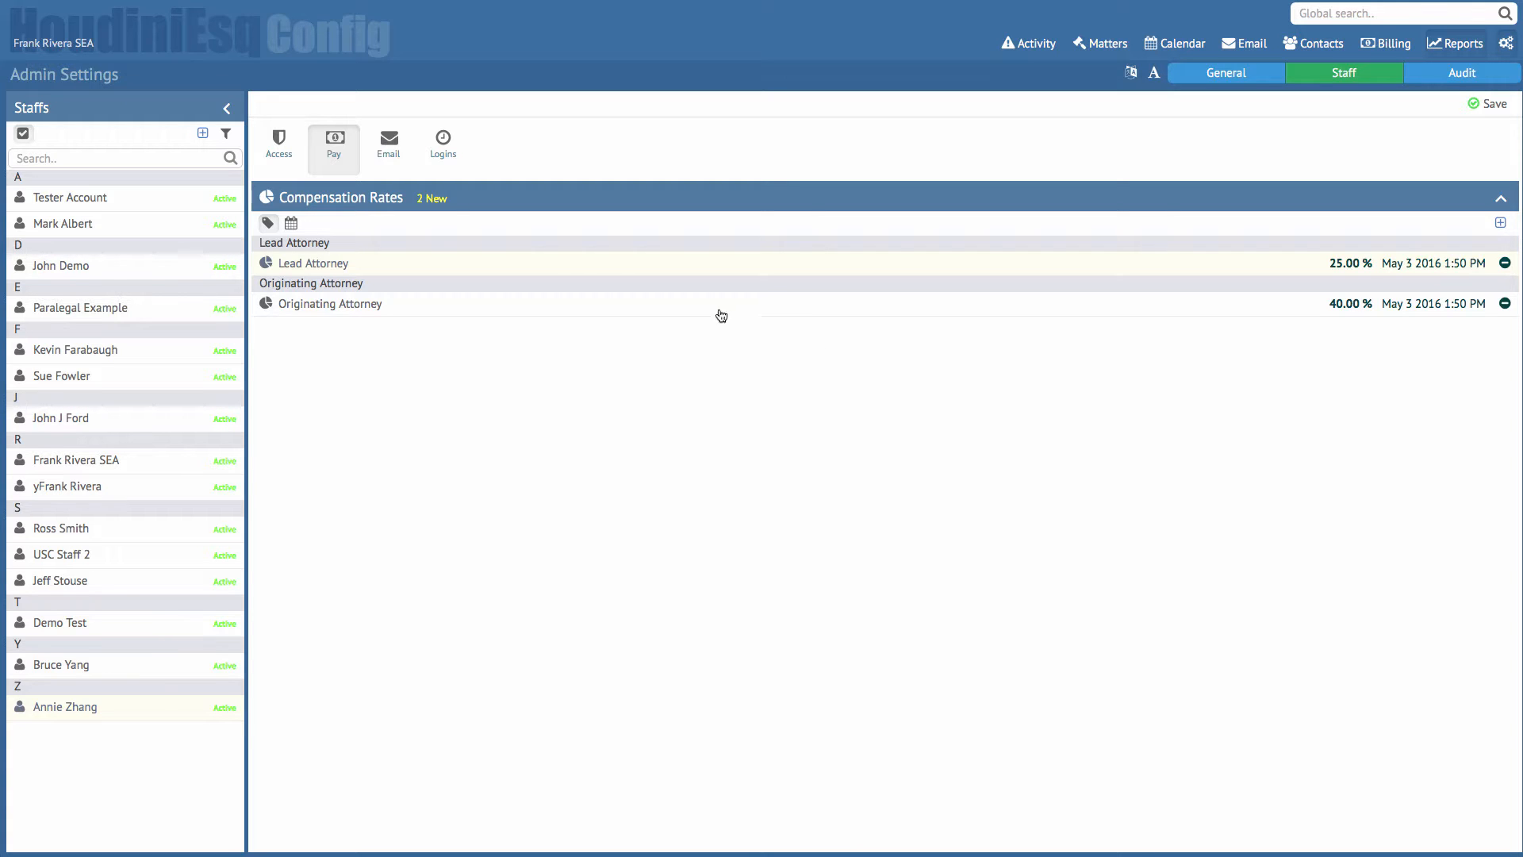
Start adding a compensation rate and create a rate type named New Case, checking its help text before saving it.
click(1500, 225)
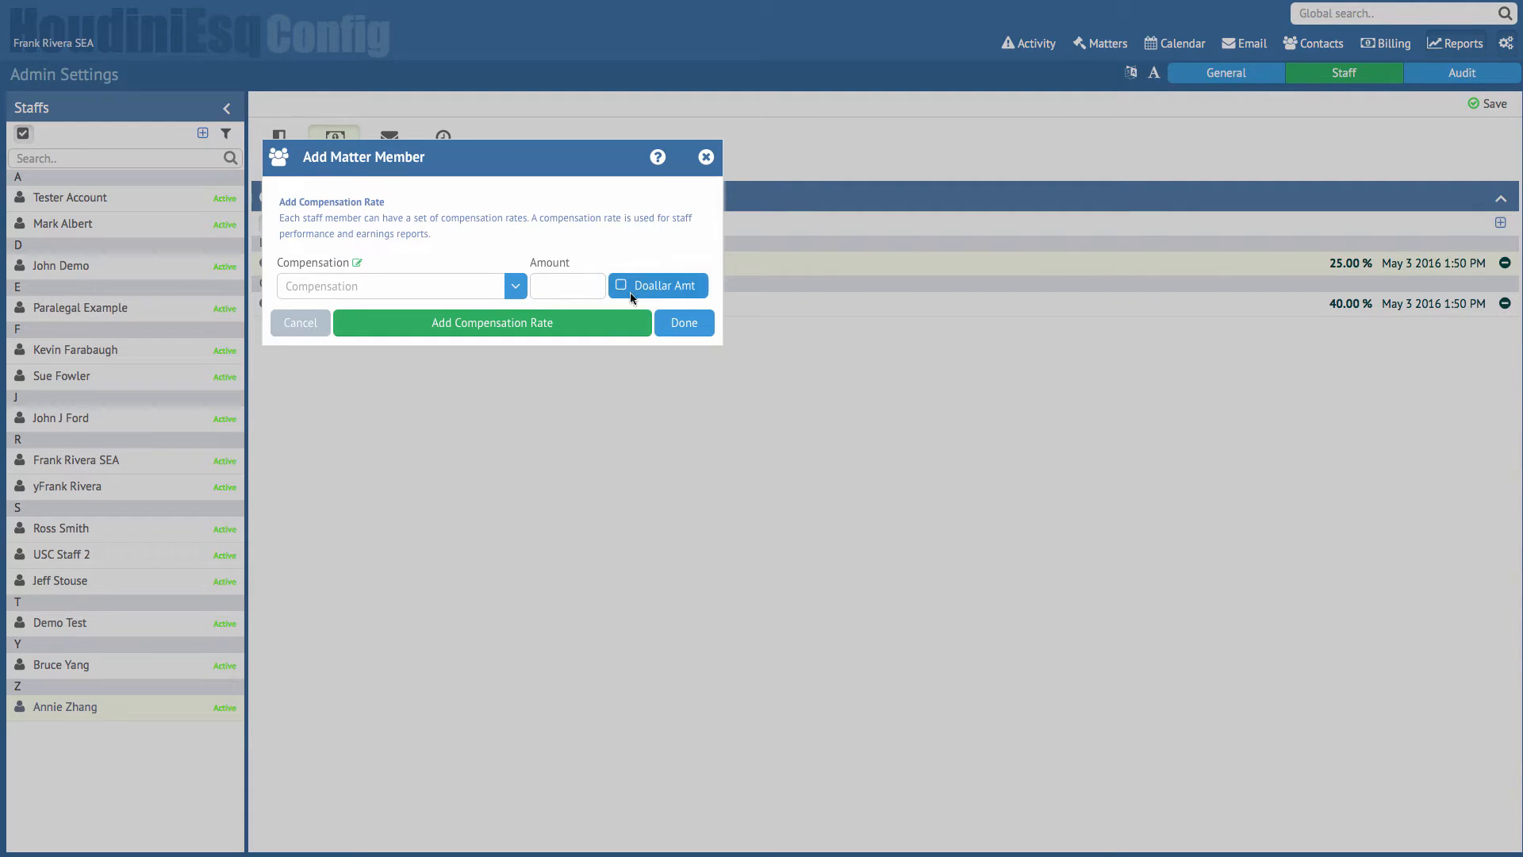
click(516, 286)
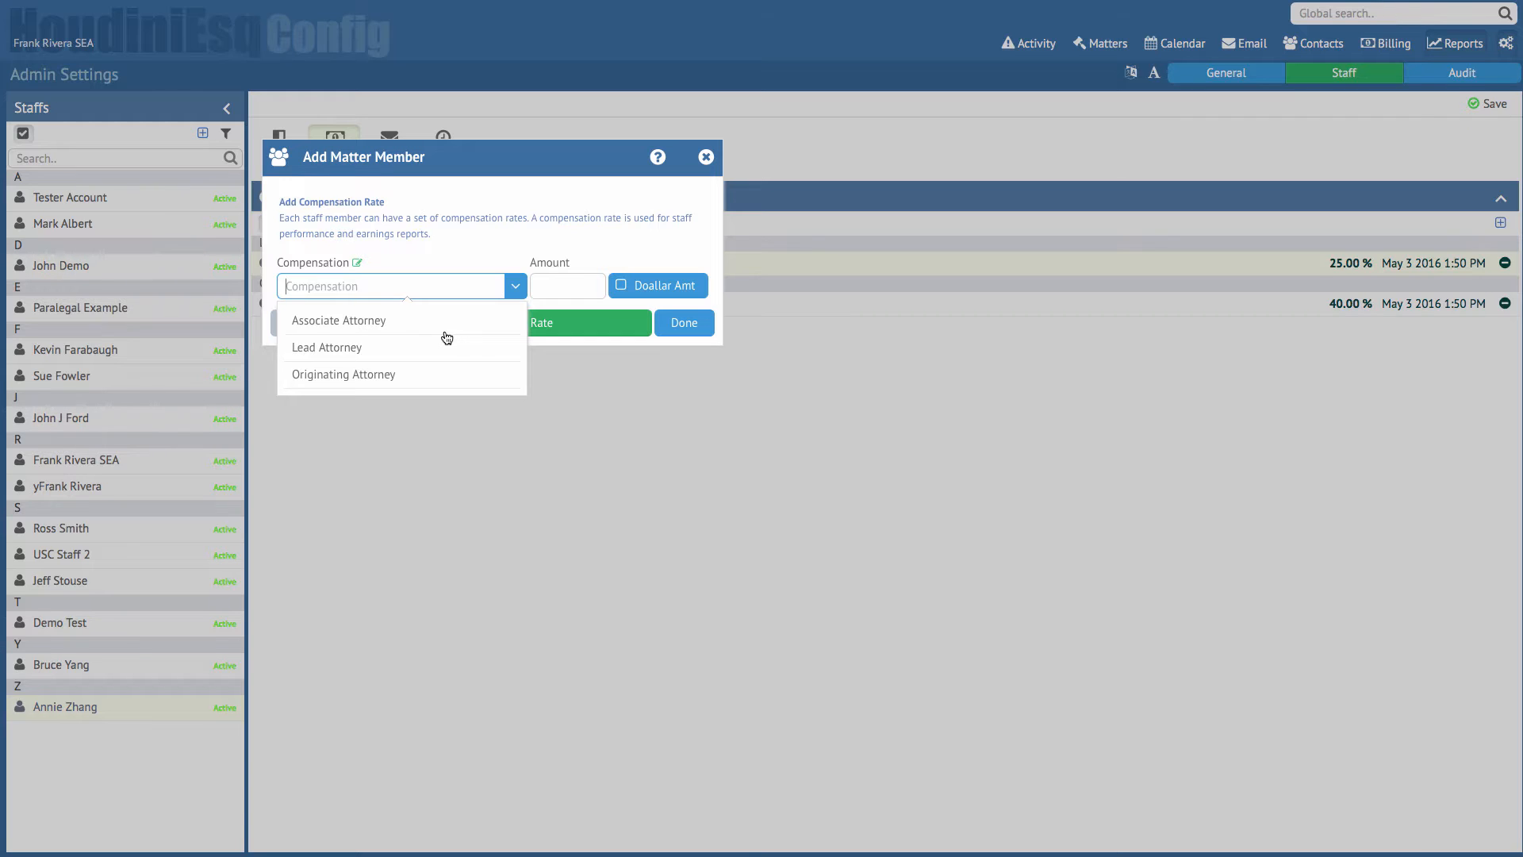
text(New Case)
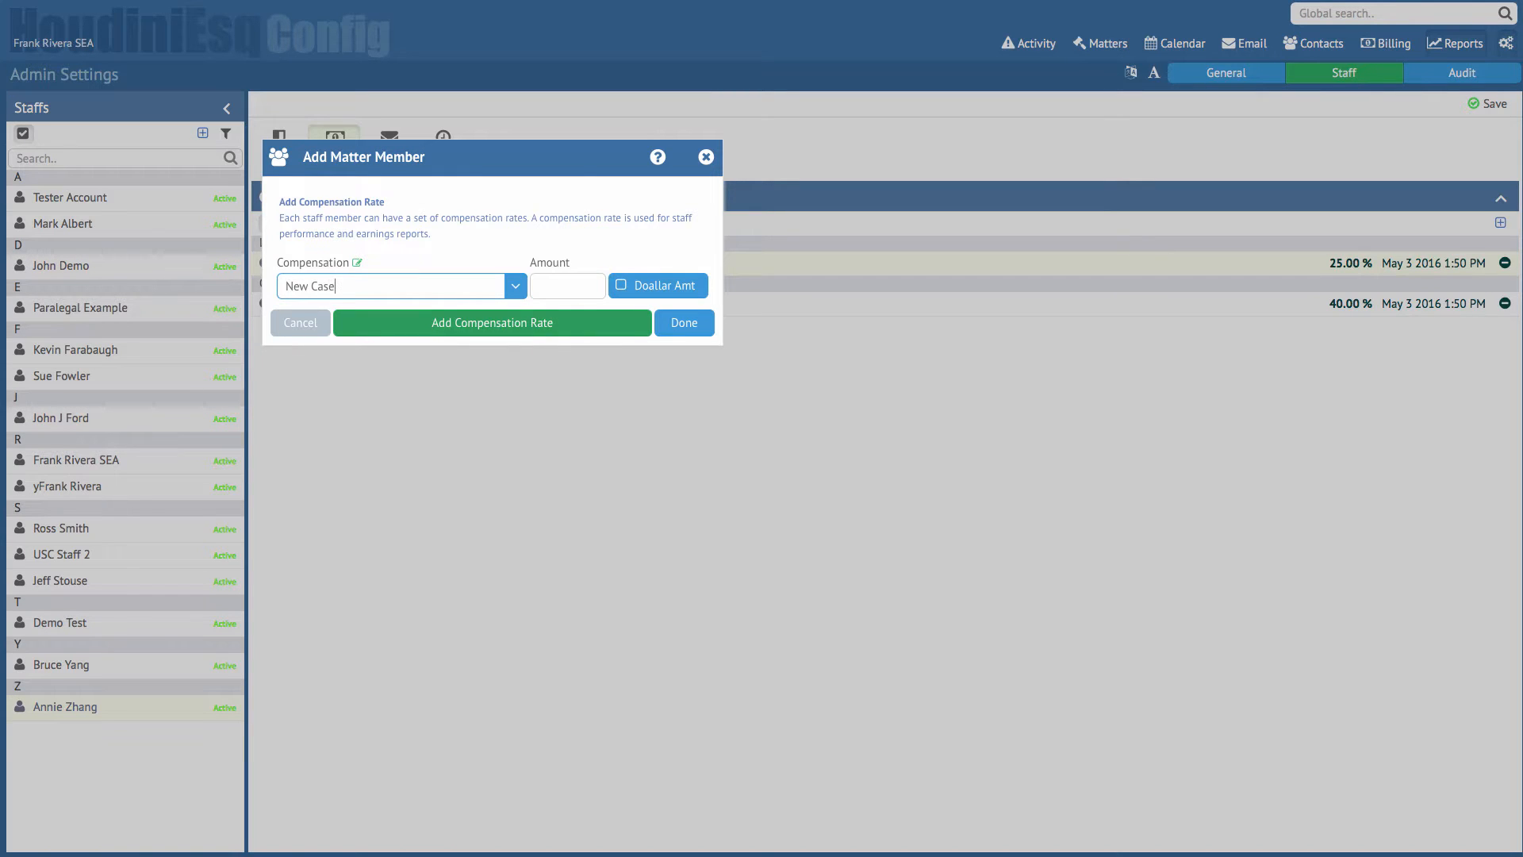
key(Tab)
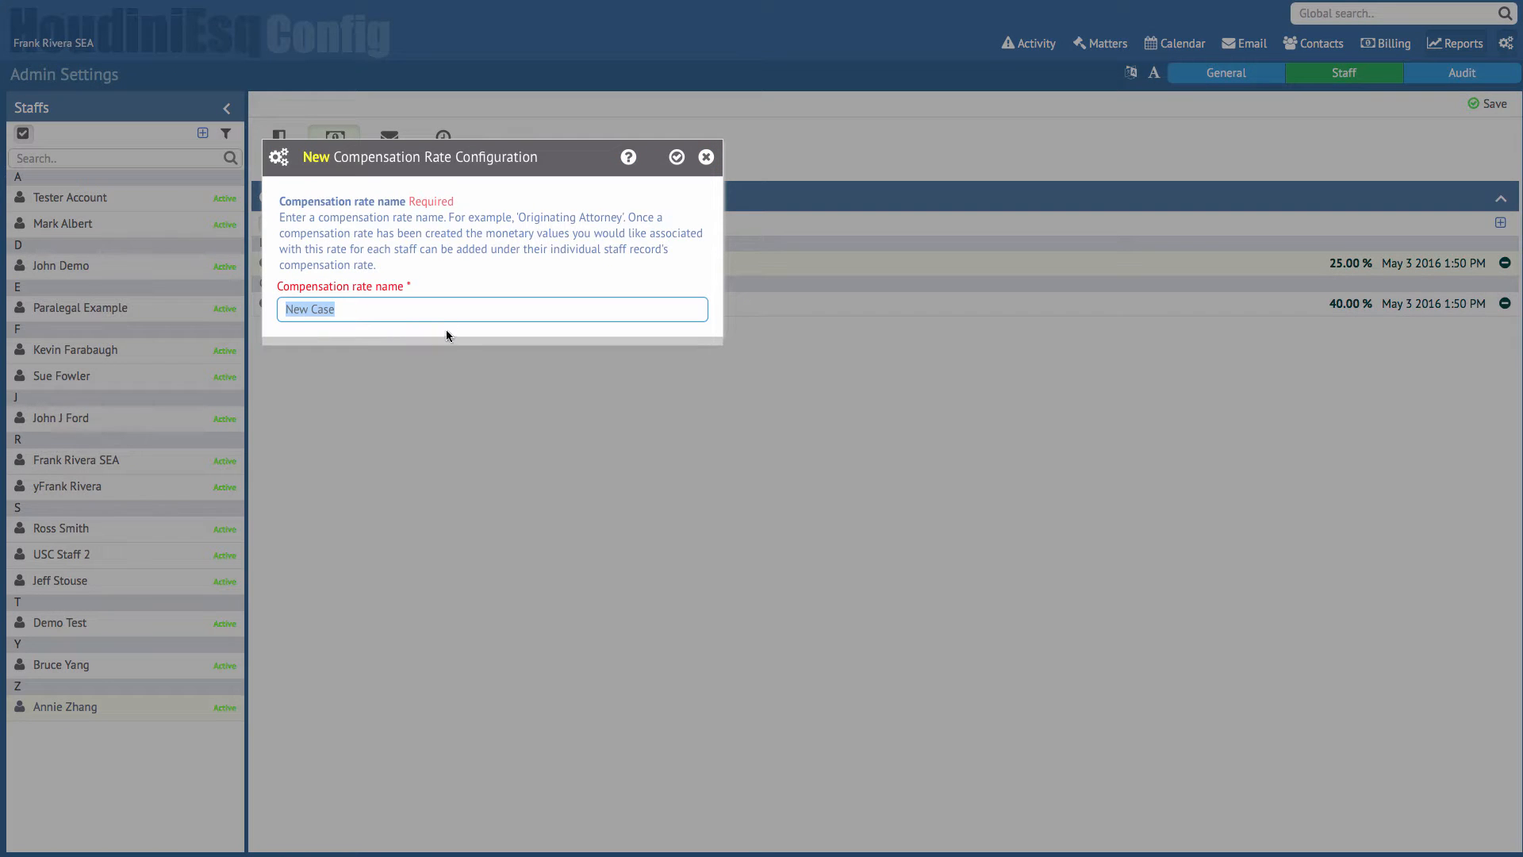
click(629, 159)
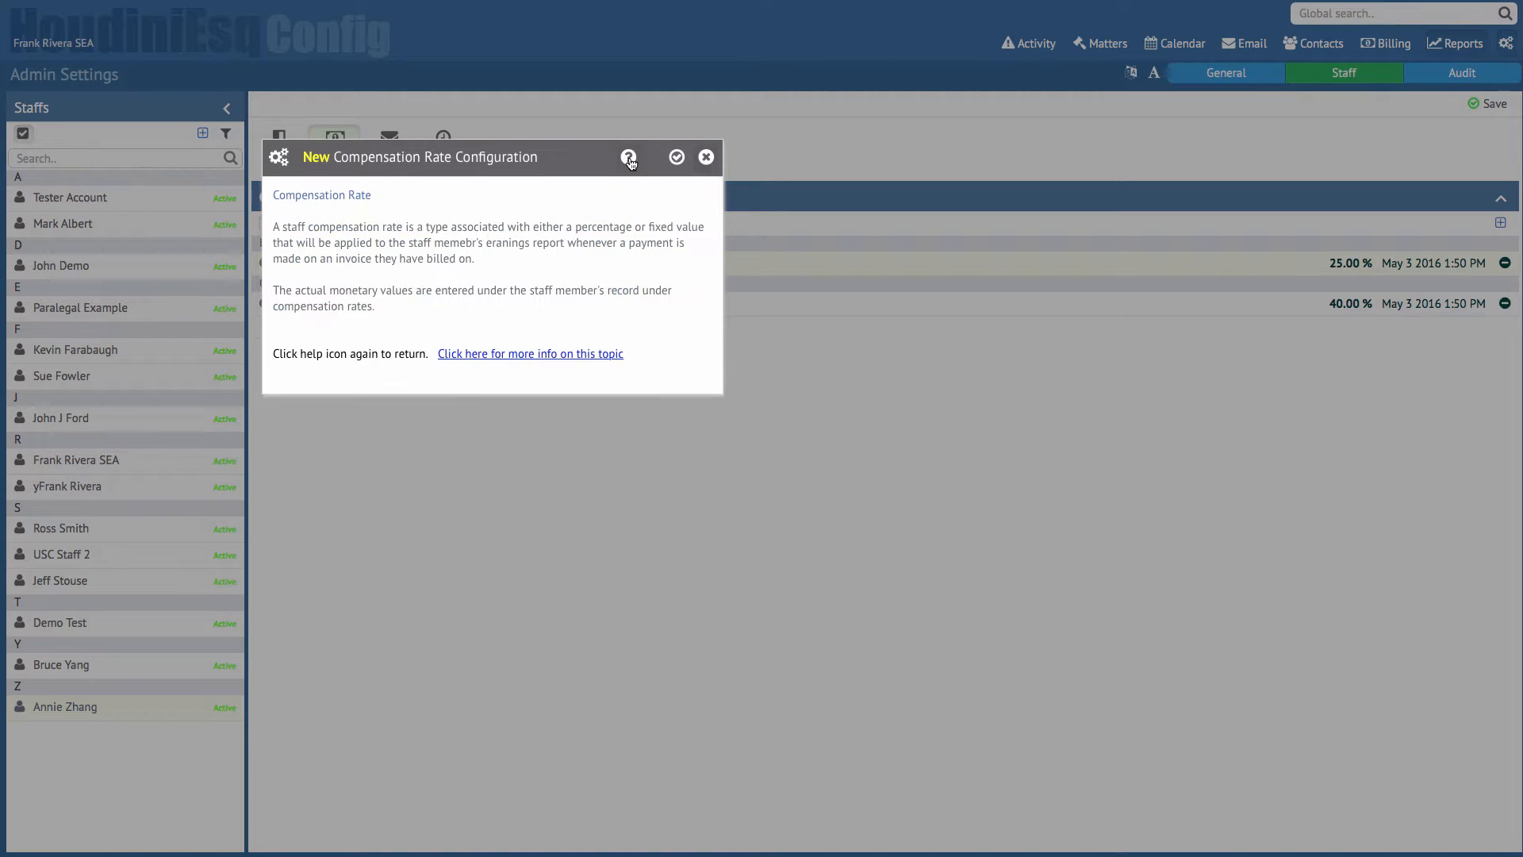
click(629, 159)
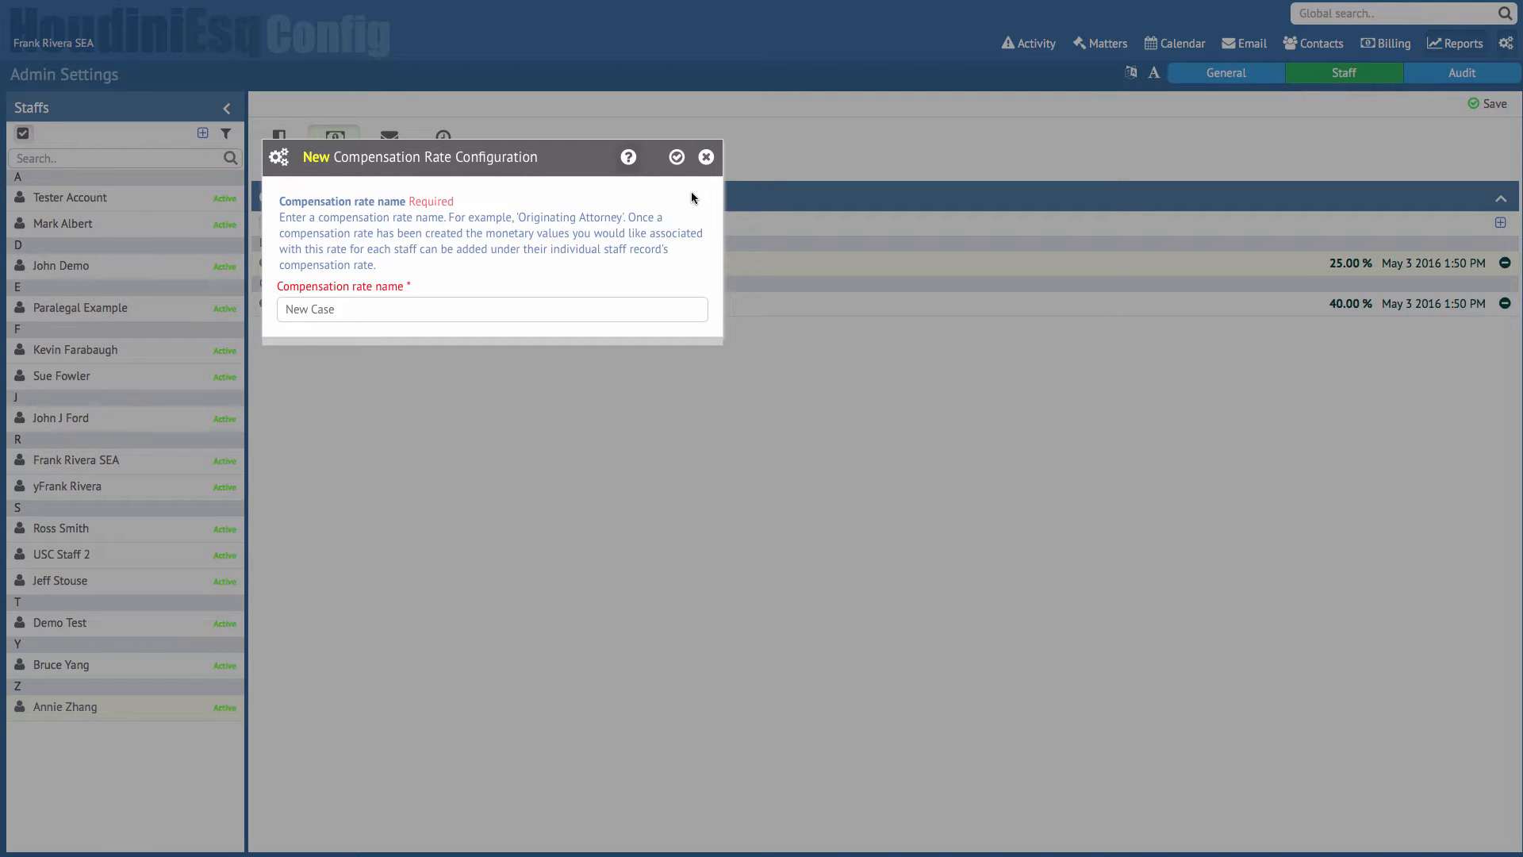
click(677, 157)
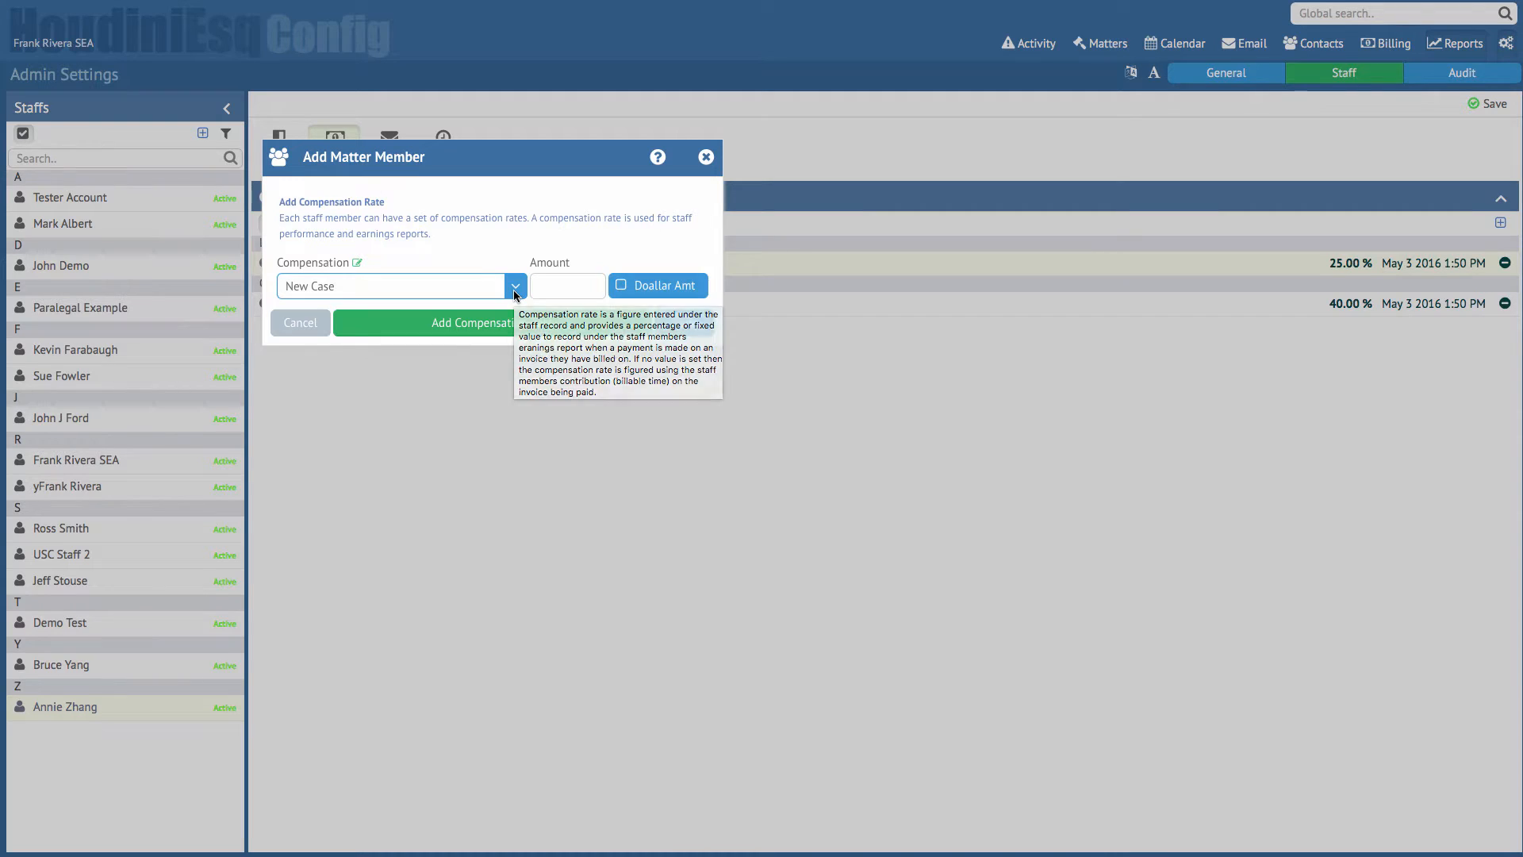
Delete the New Case rate type, try the dollar and percentage options, and leave without adding a compensation rate.
click(367, 287)
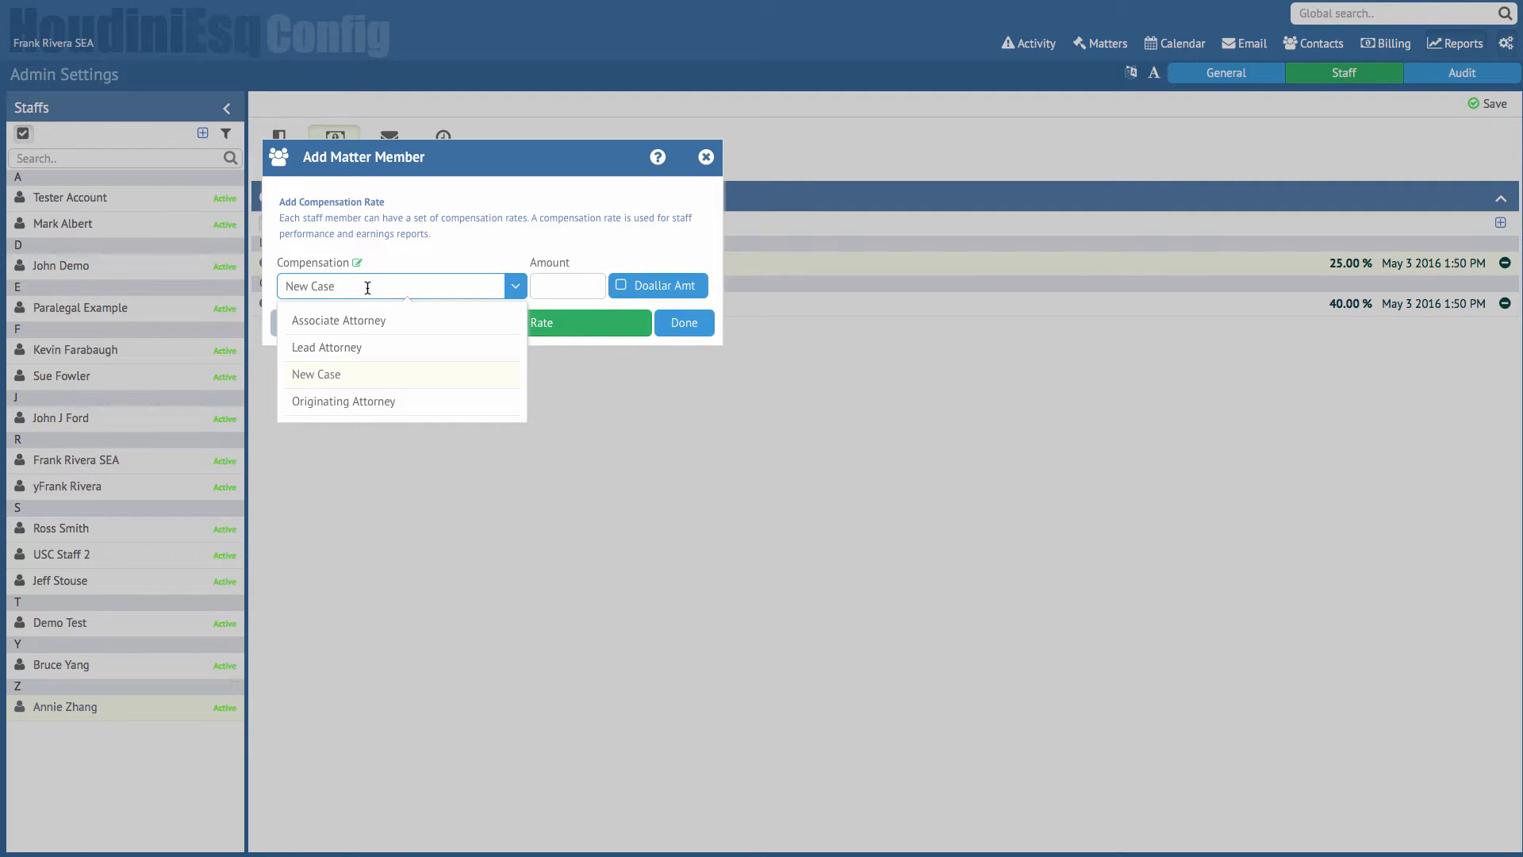
click(357, 262)
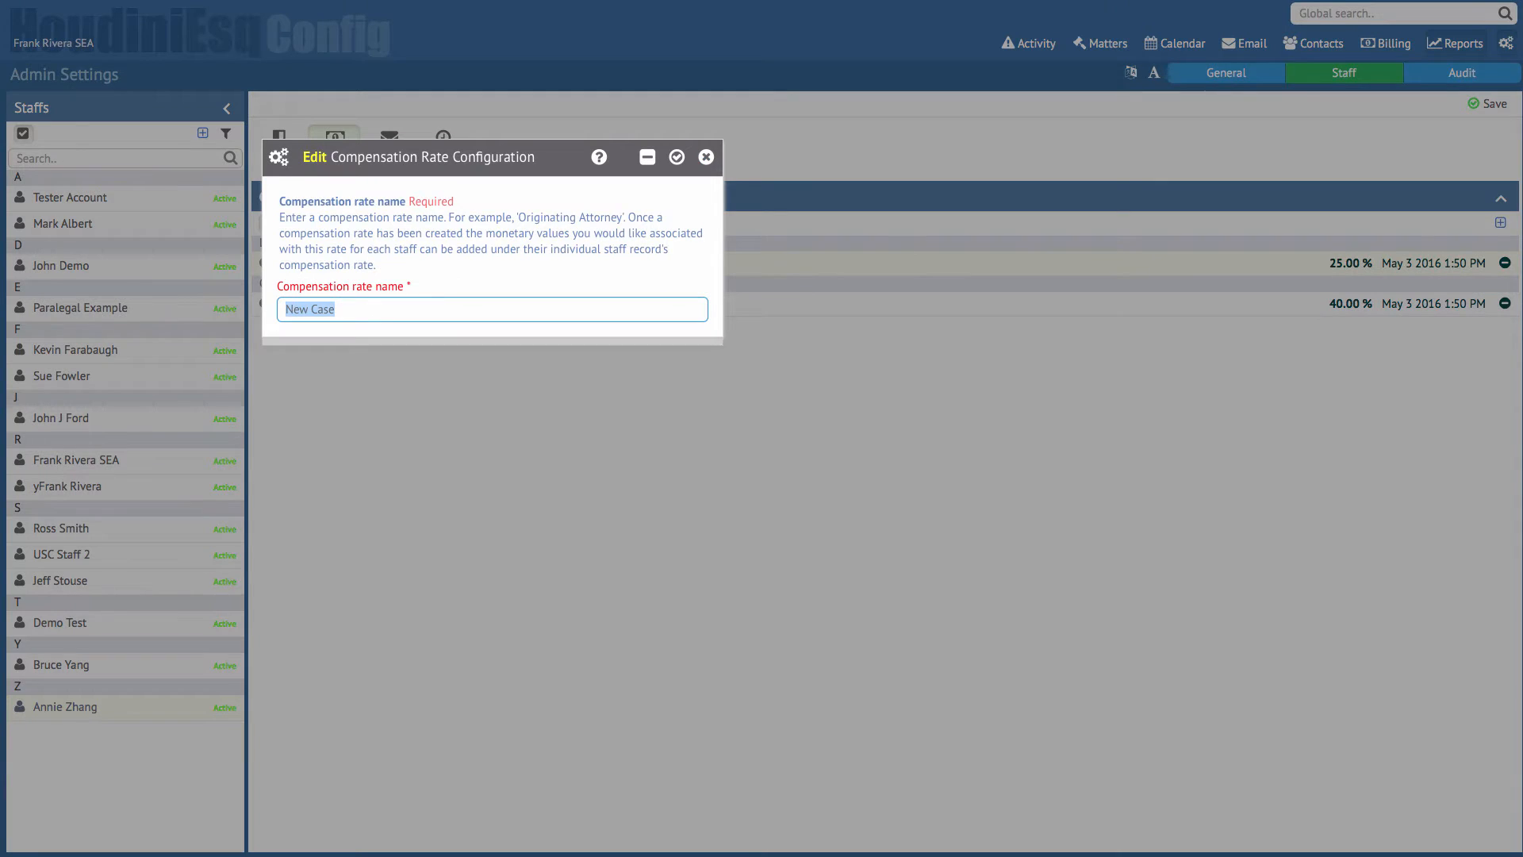
click(647, 158)
click(648, 158)
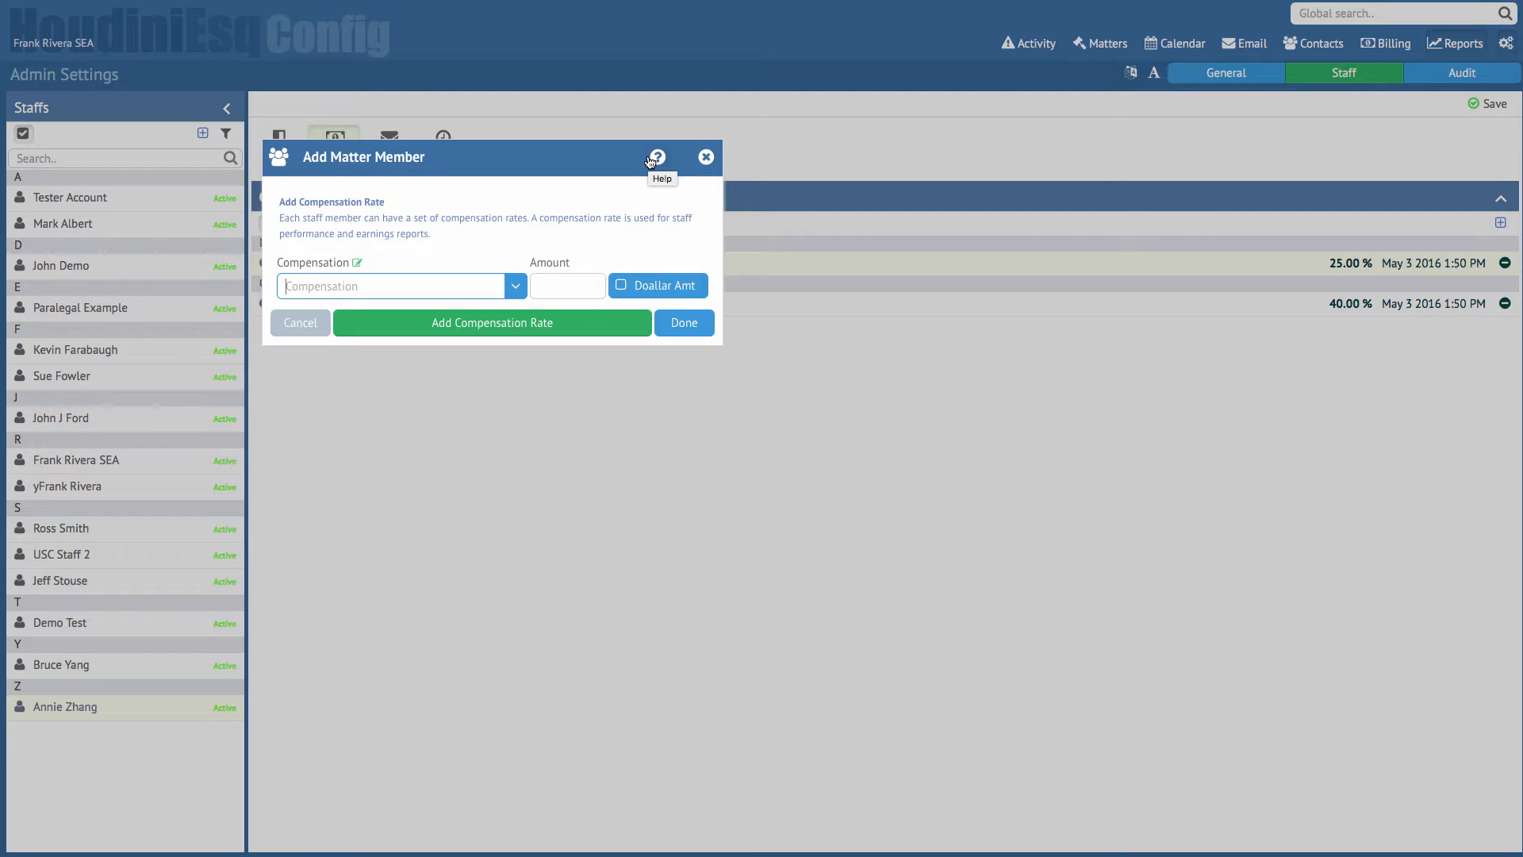
click(658, 288)
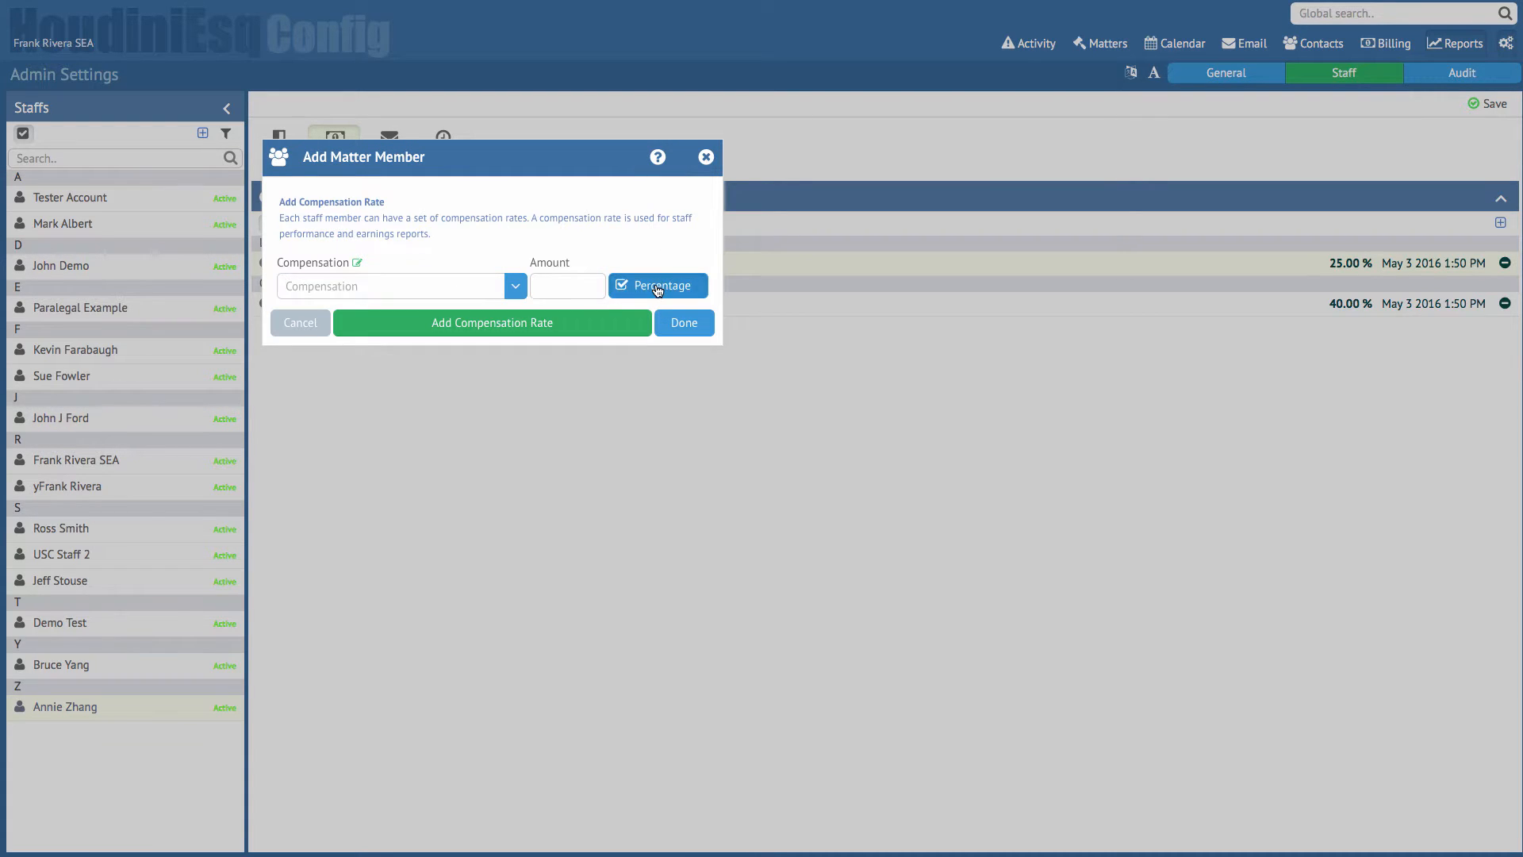
click(658, 287)
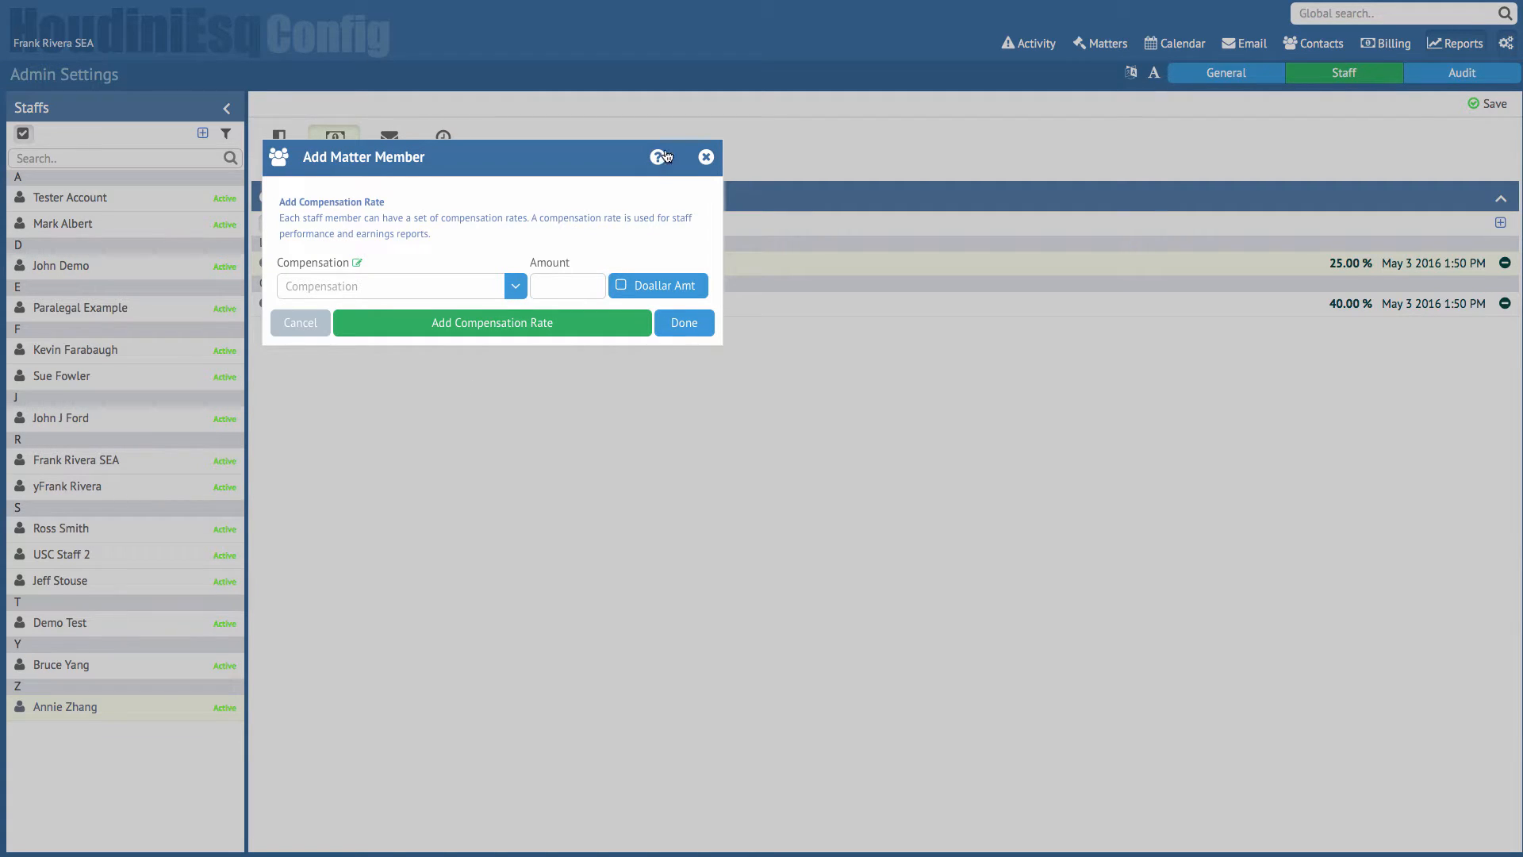
click(705, 158)
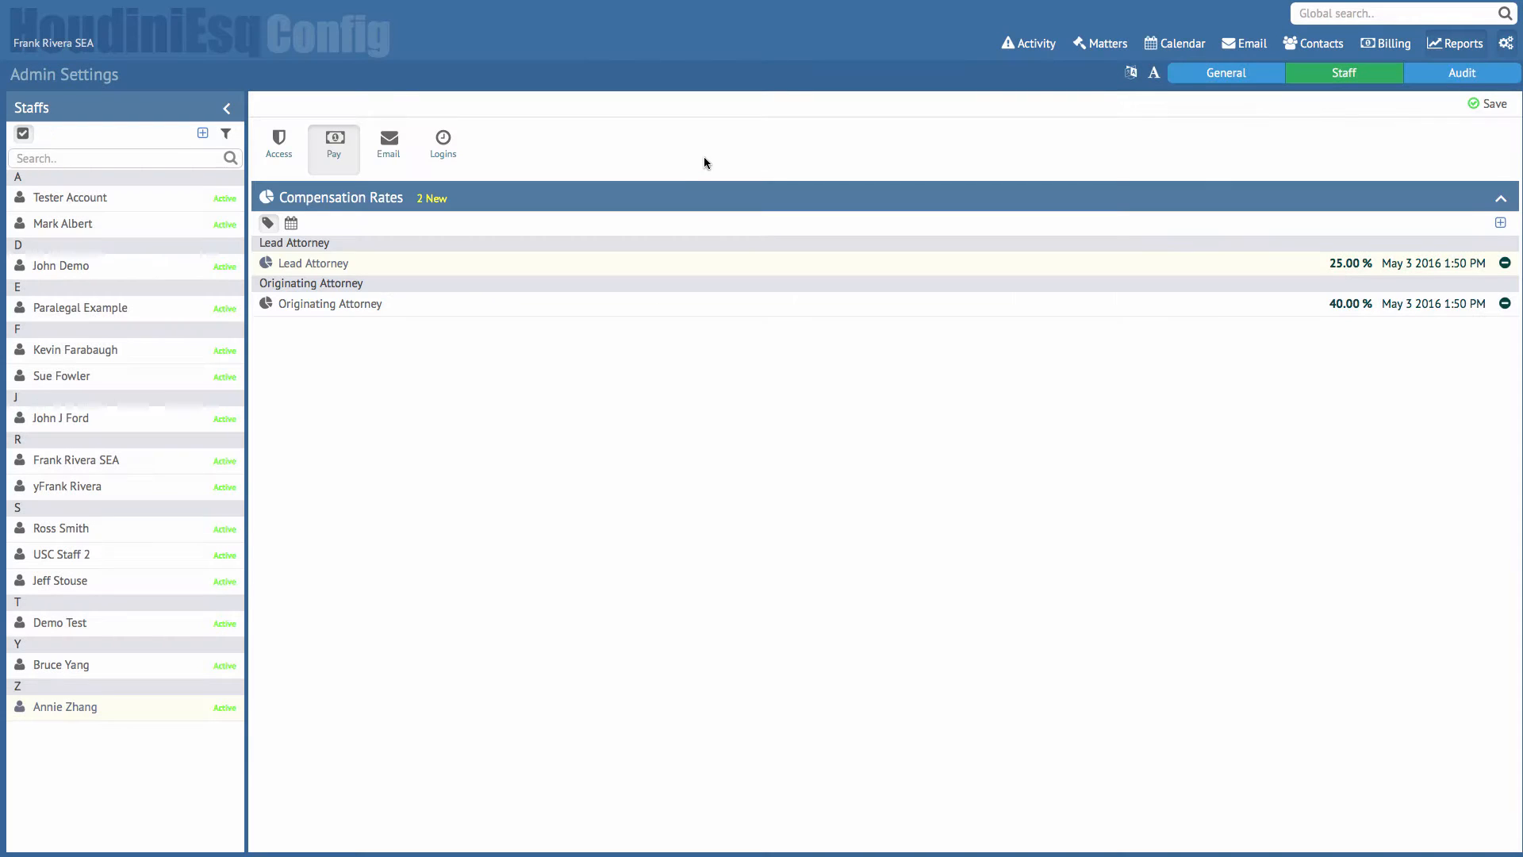
Edit the April29 ad-hoc matter report and add the Case Number and Close Date fields to it.
click(1445, 43)
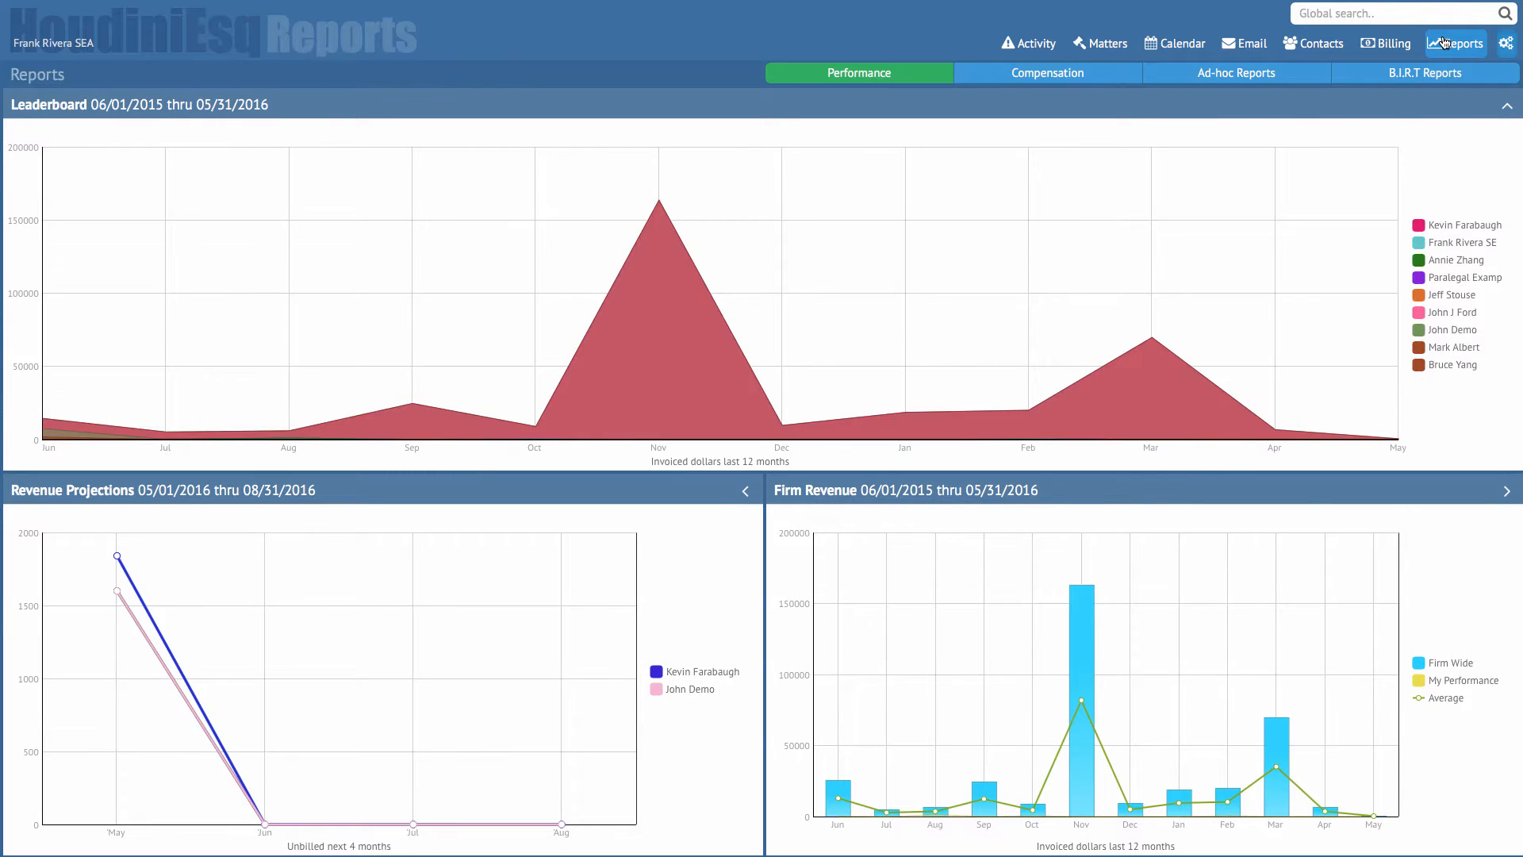
click(1252, 76)
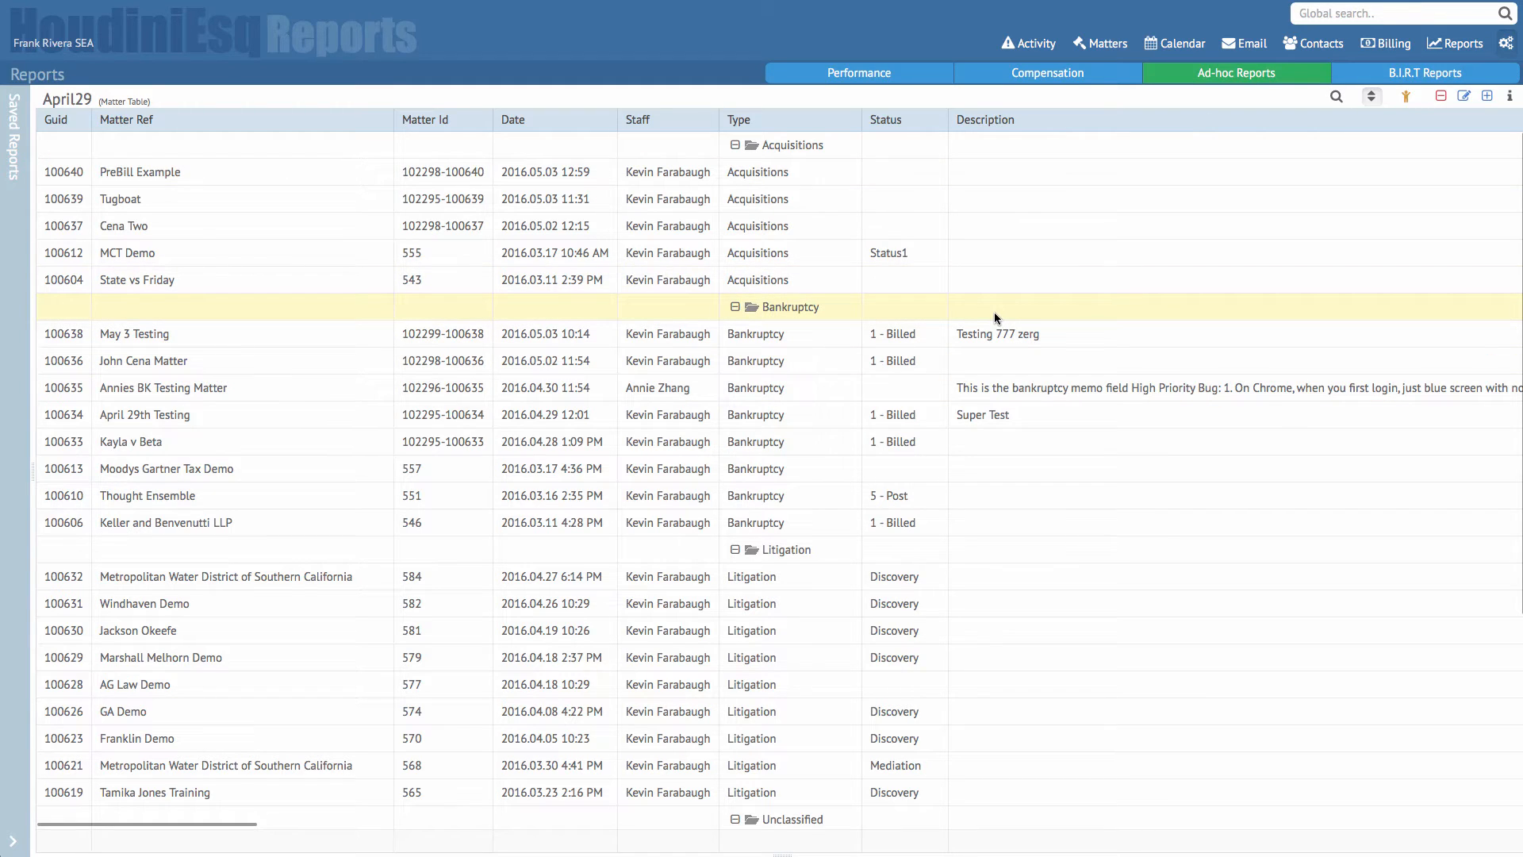
click(1463, 97)
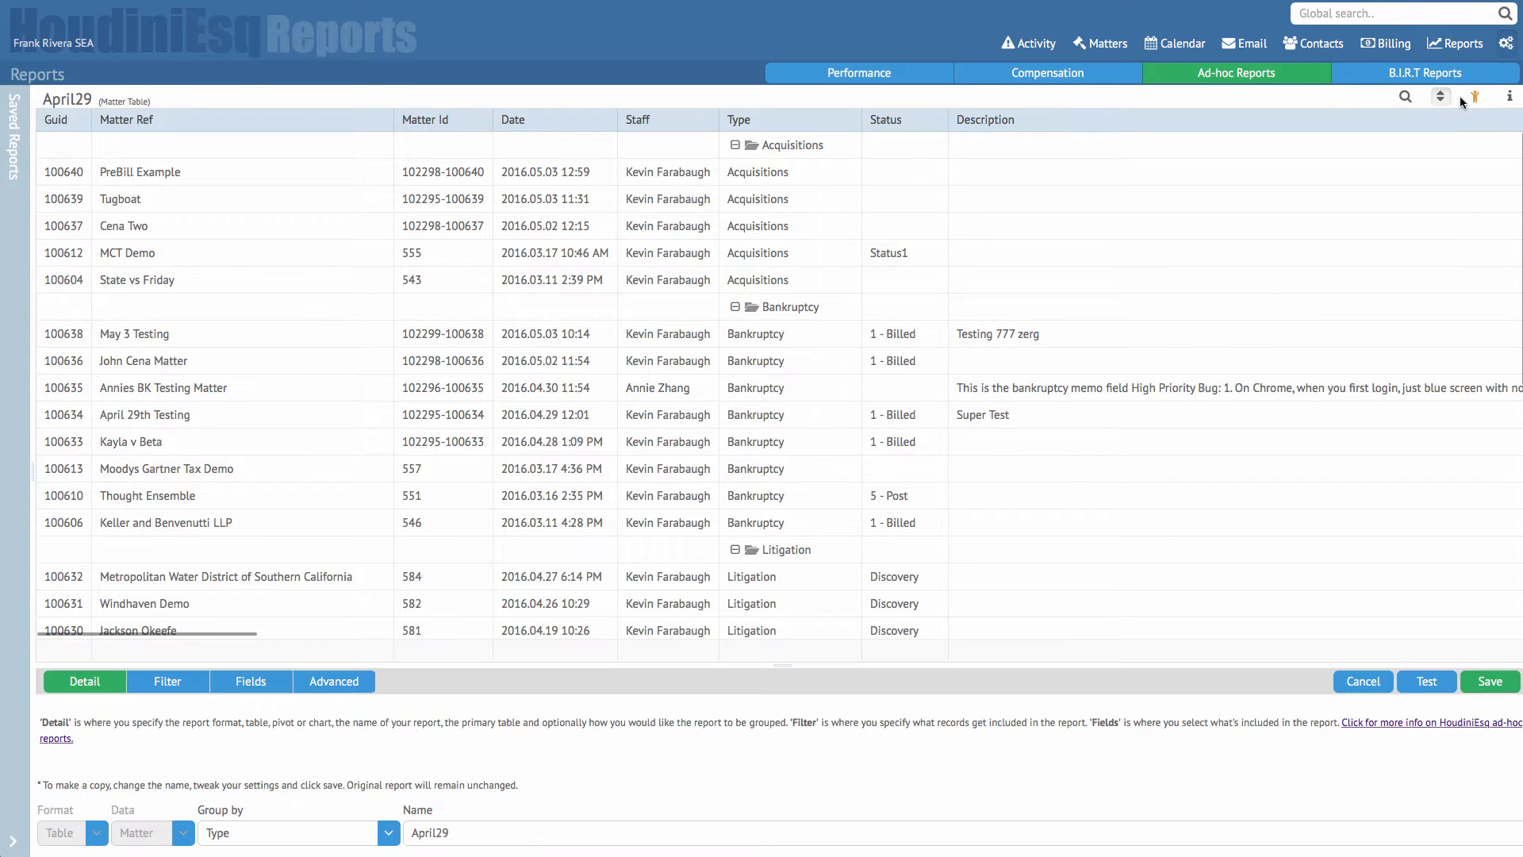
click(189, 685)
click(240, 687)
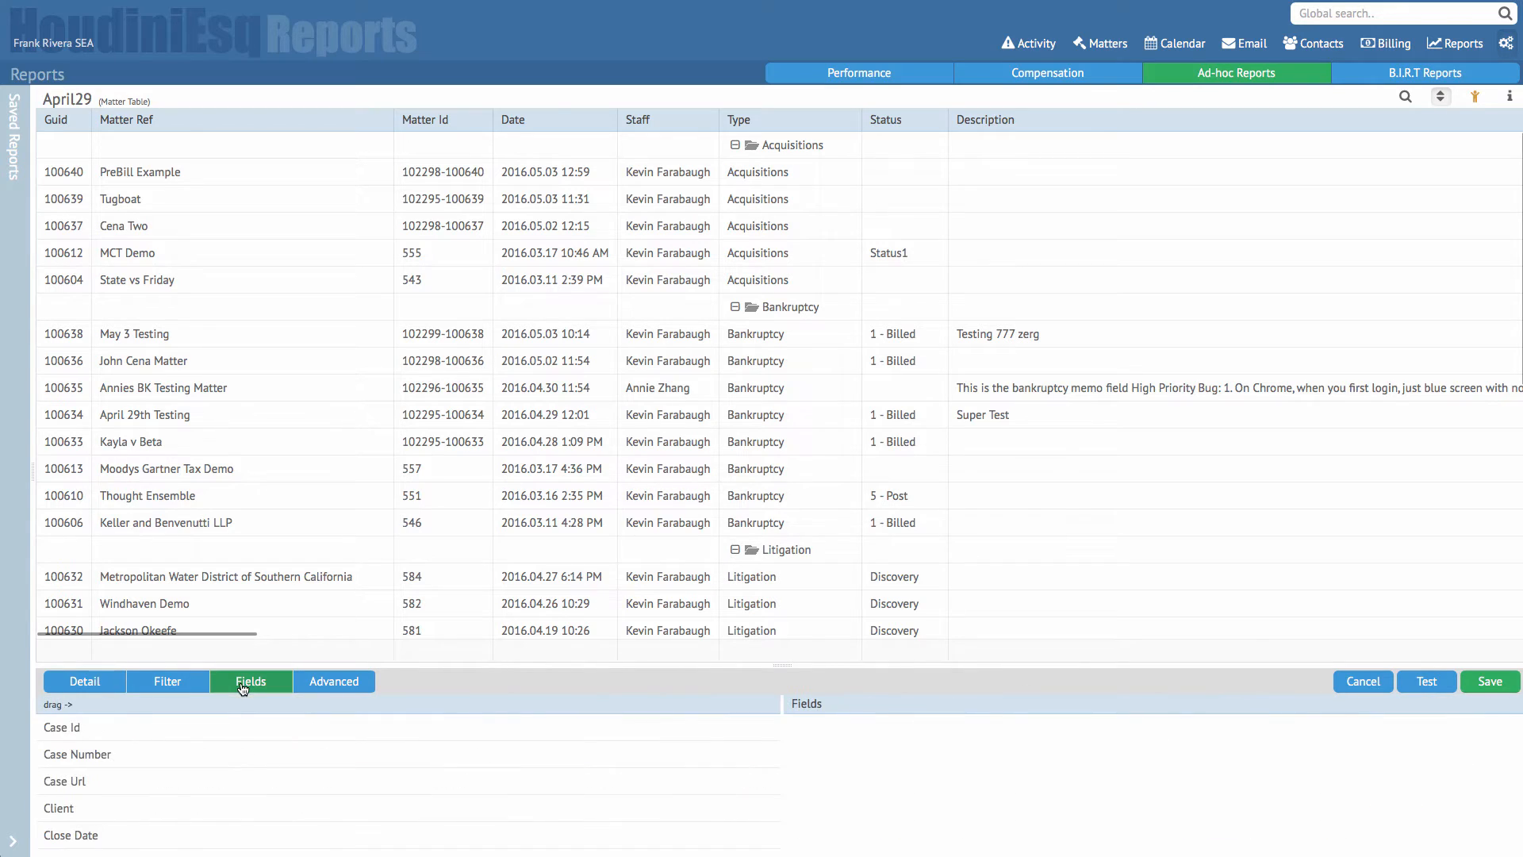
drag(109, 760, 913, 757)
drag(86, 815, 917, 779)
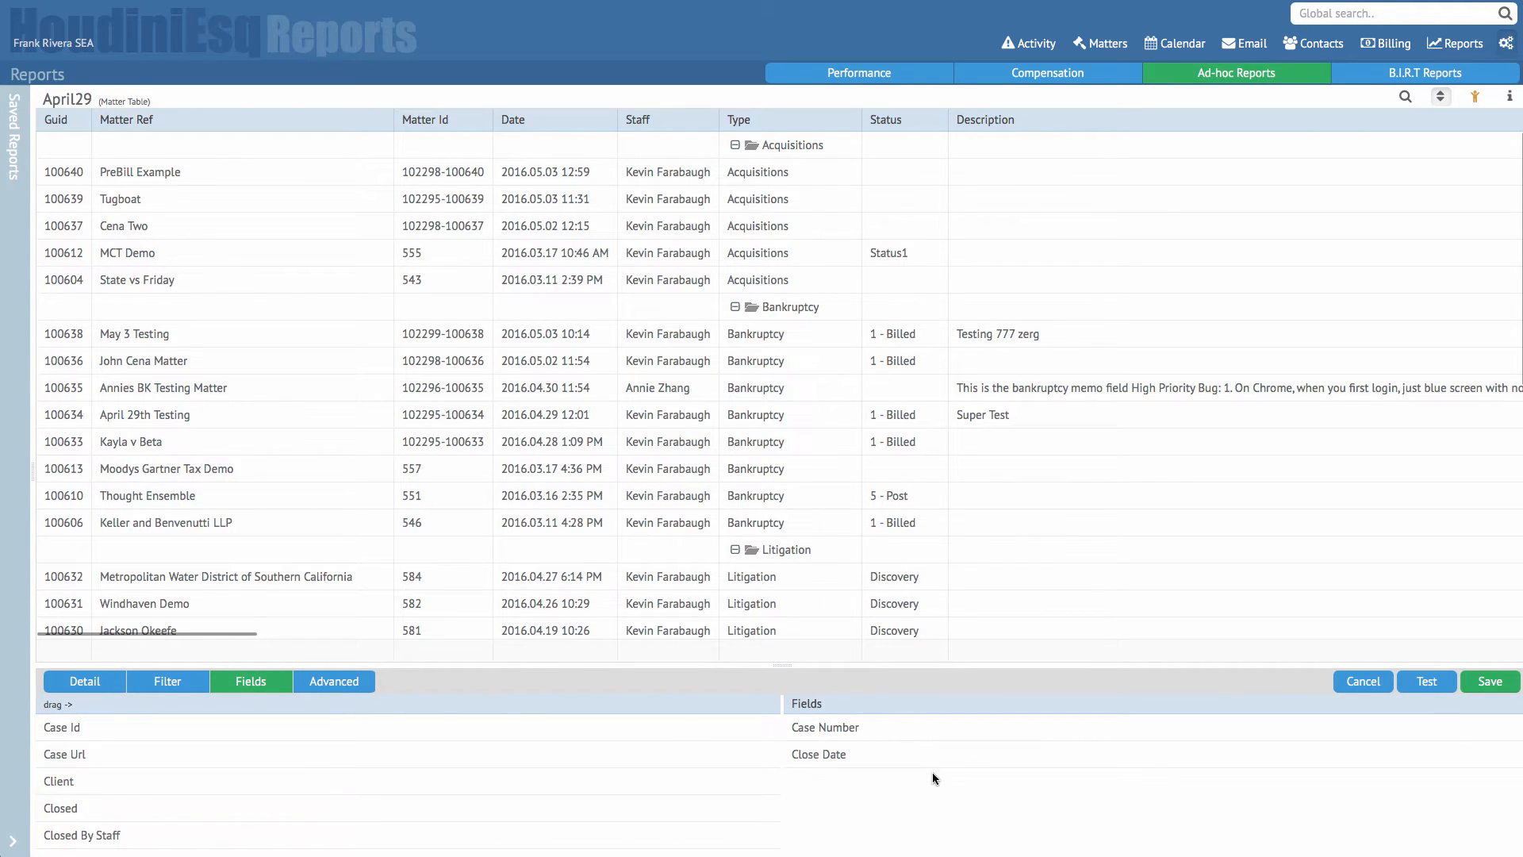
Review the April29 report's advanced settings and the available group-by options in its details.
click(358, 684)
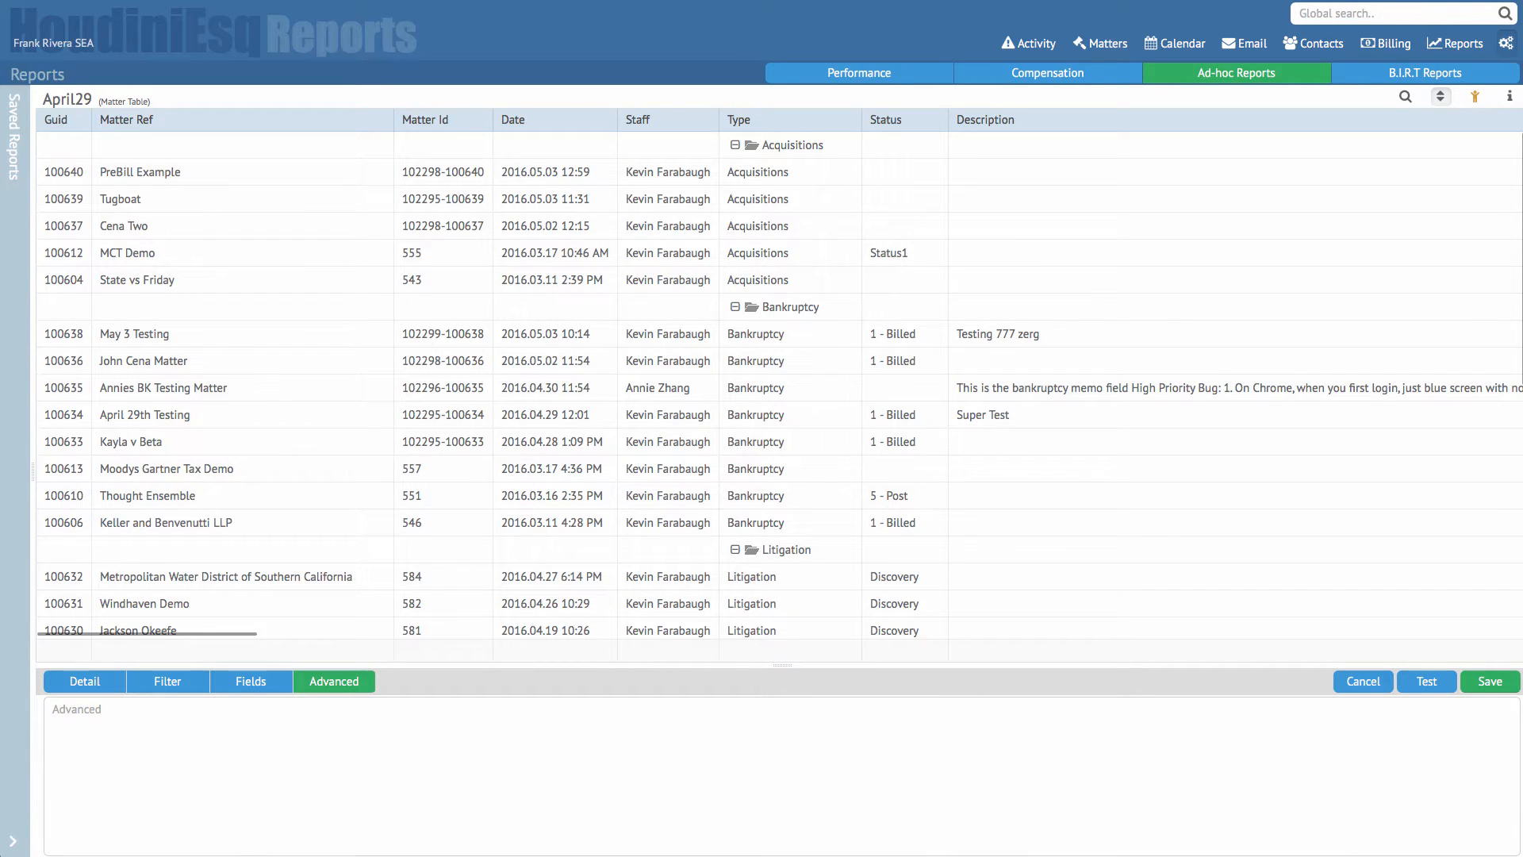
click(87, 682)
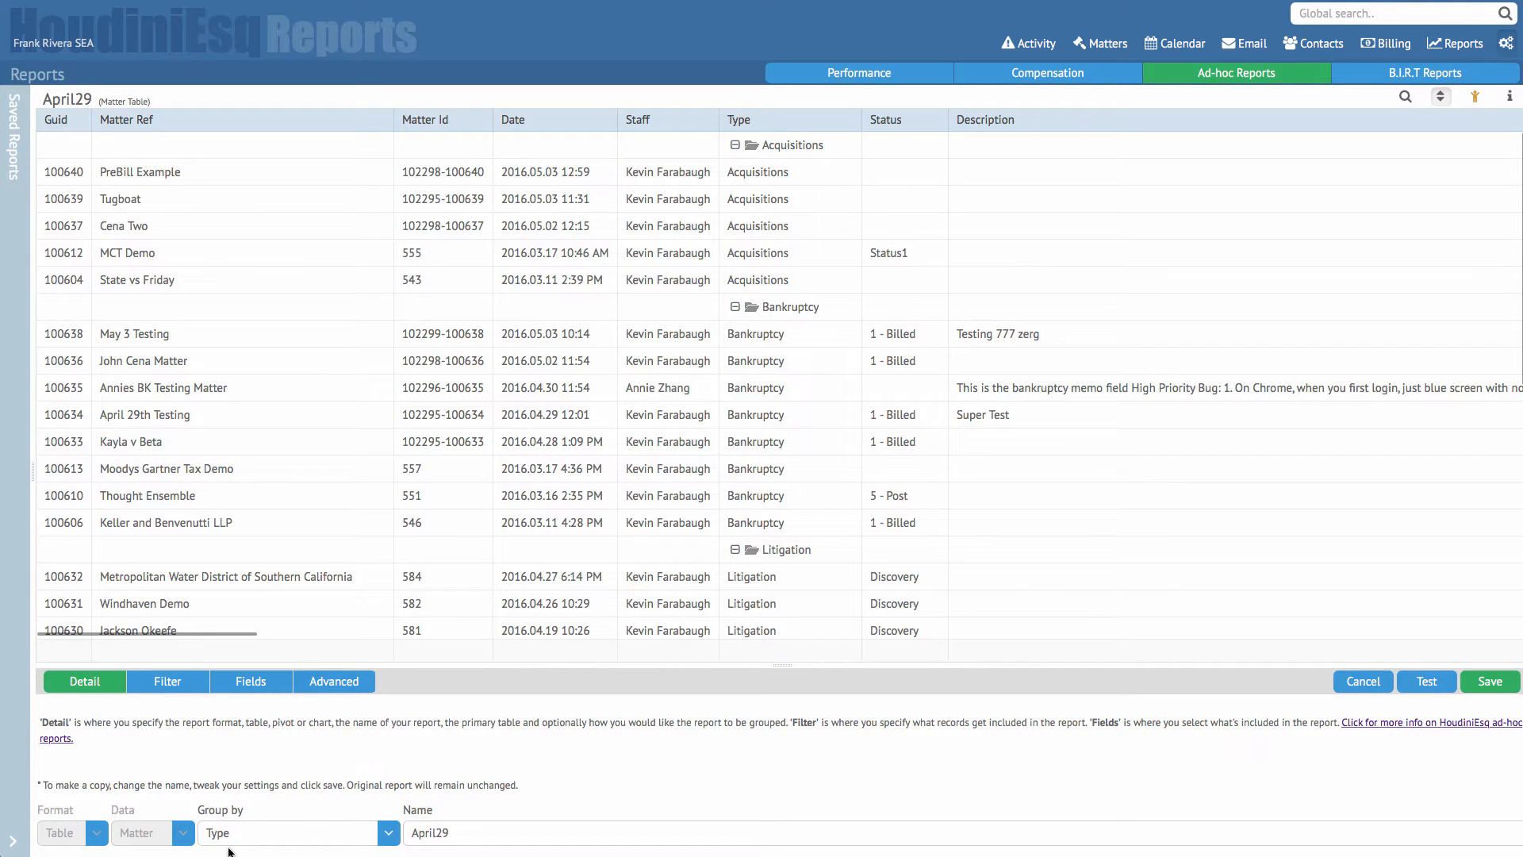
click(387, 834)
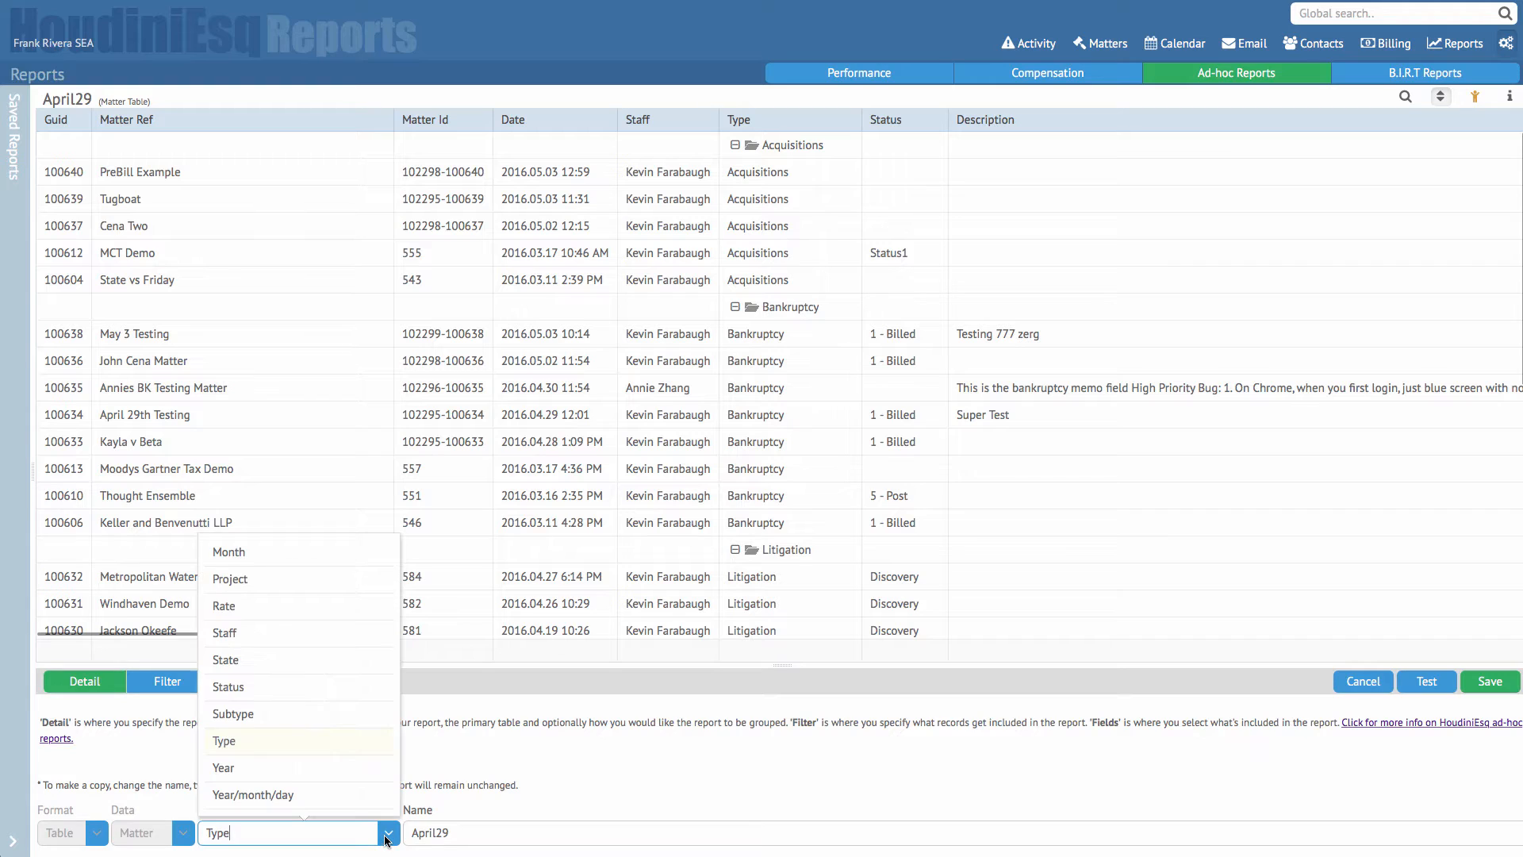
click(388, 838)
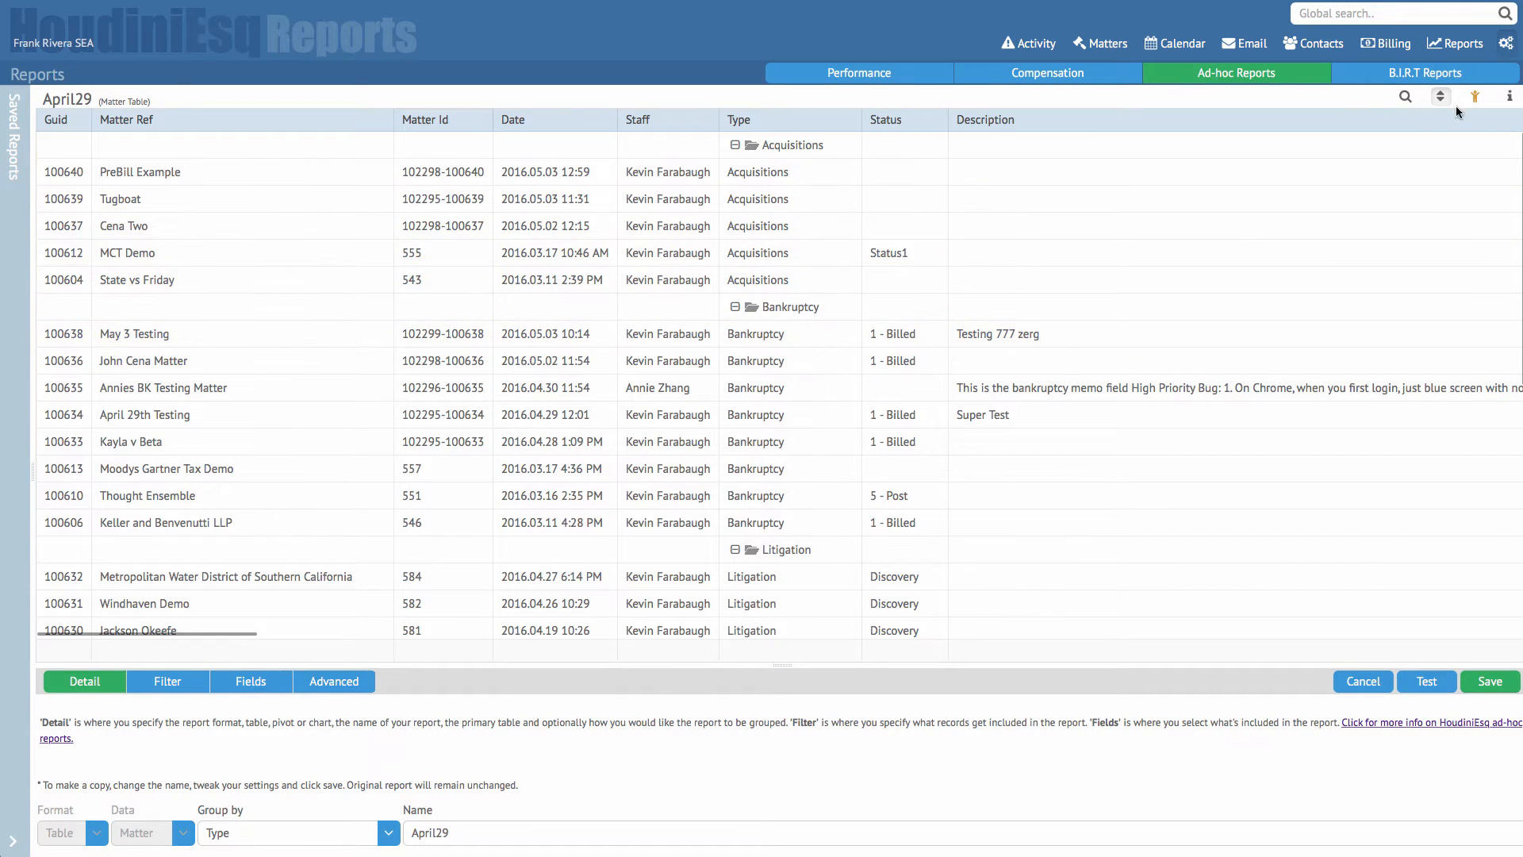
Switch to the B.I.R.T reports and look through the Unpaid Events Billed/Unbilled report.
click(1438, 70)
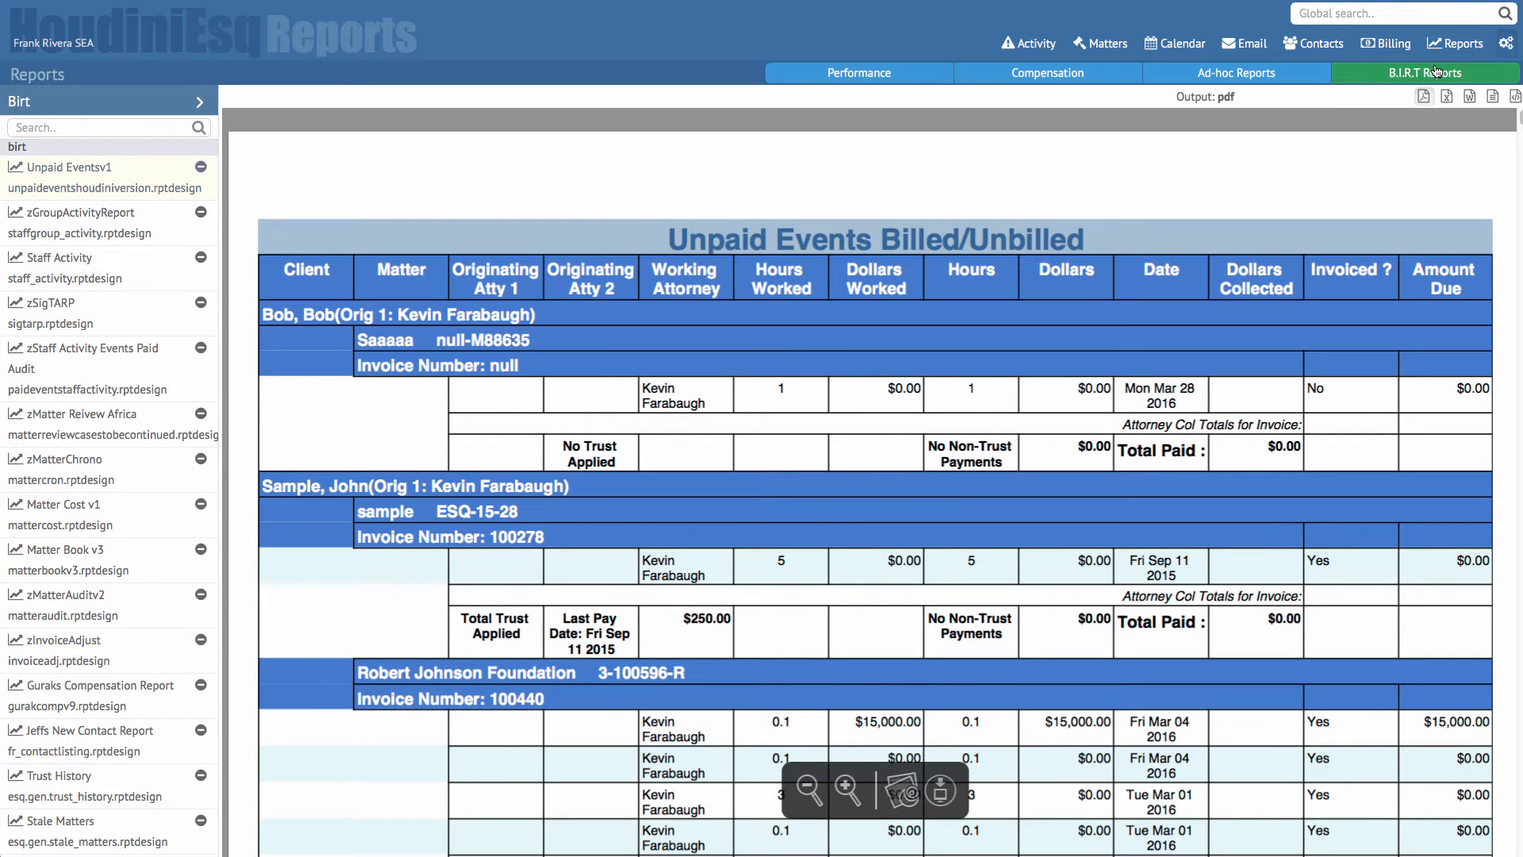
scroll(1222, 238, down, 8)
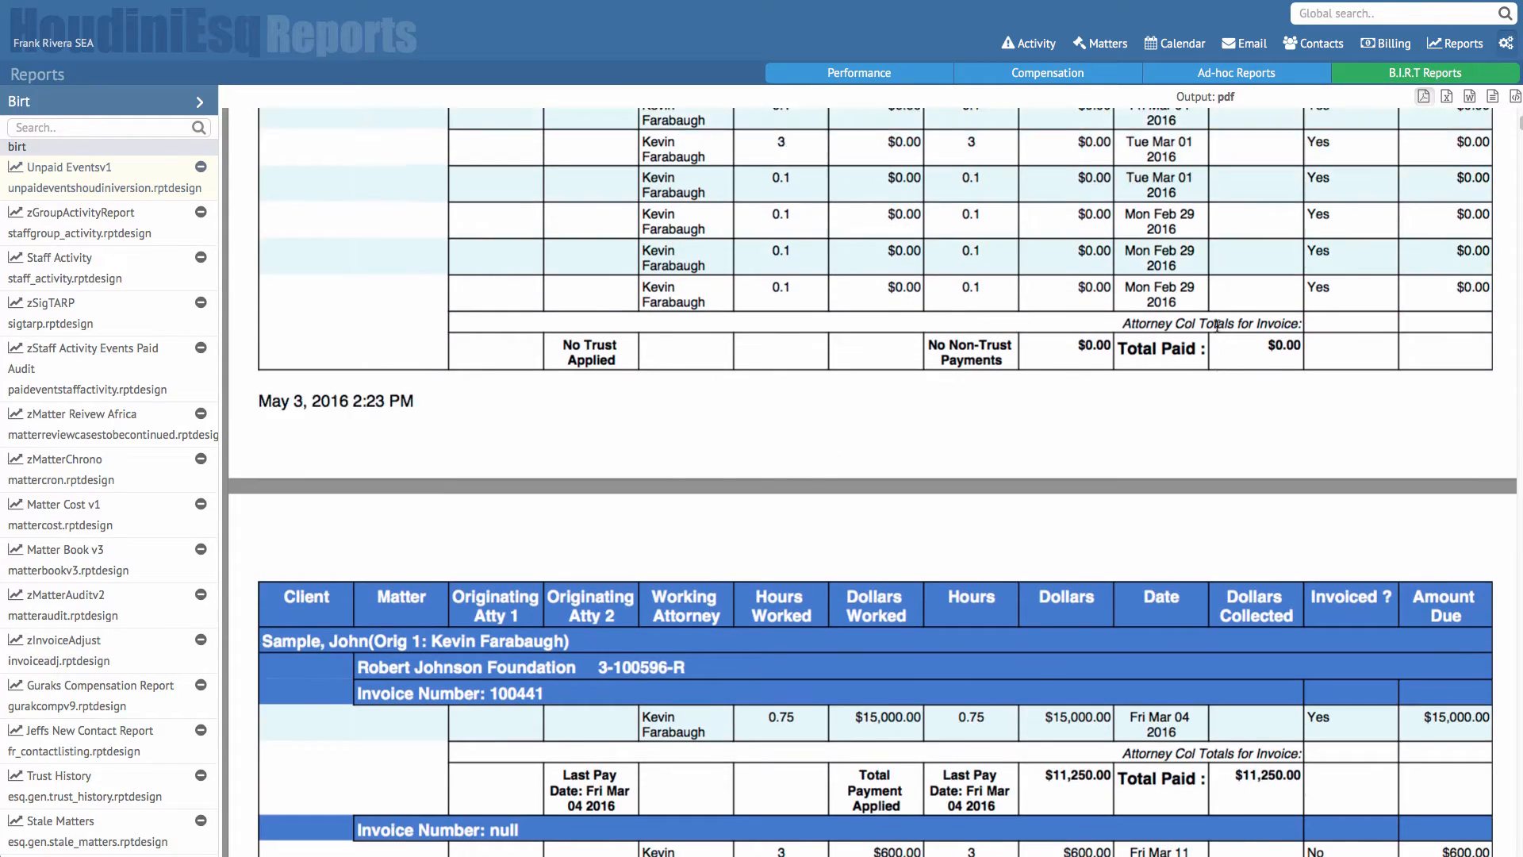
scroll(1216, 325, up, 8)
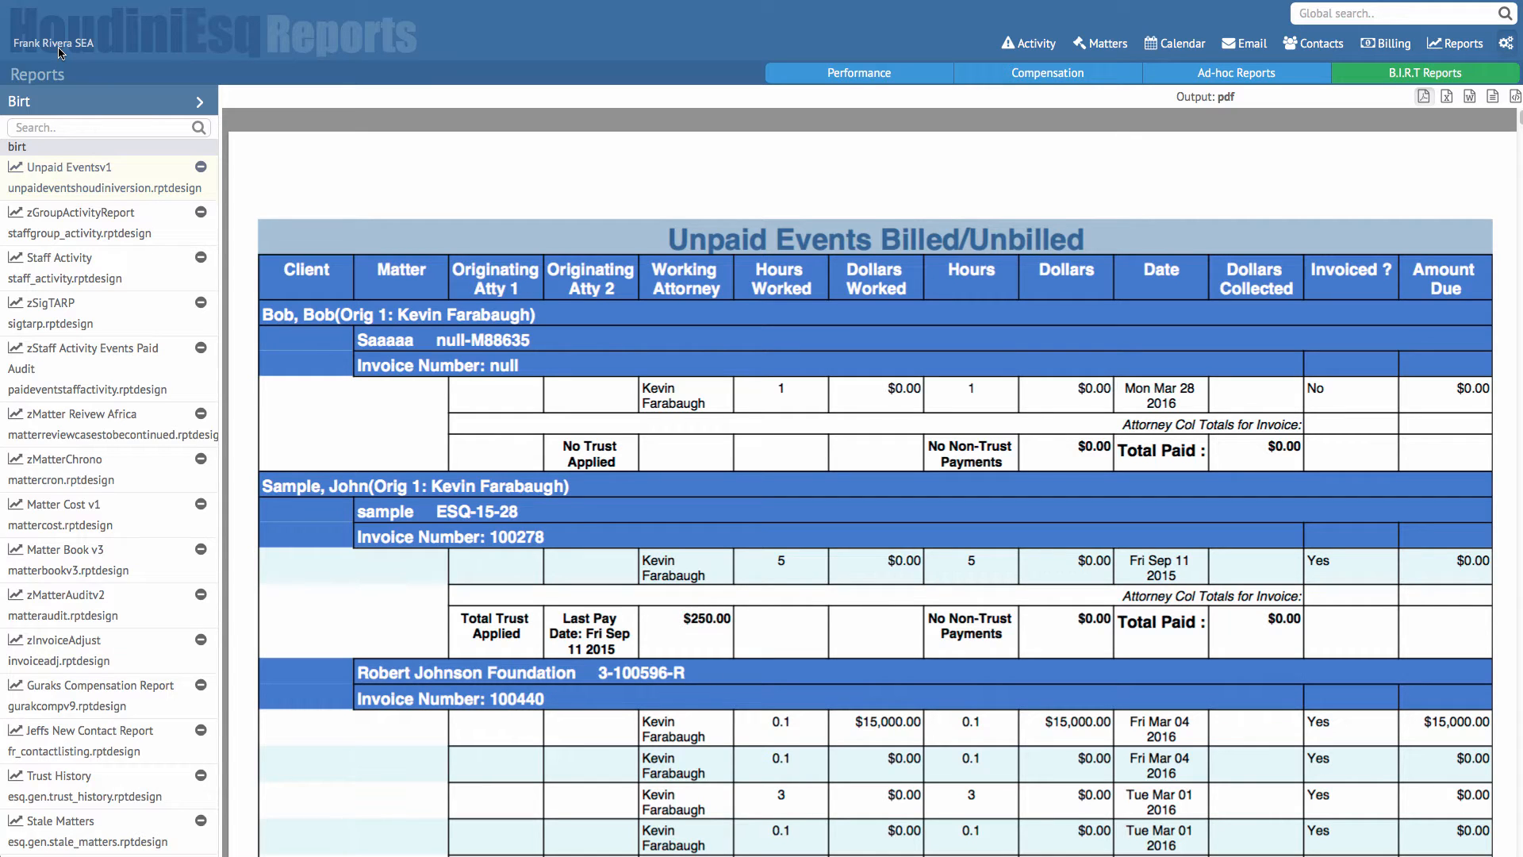
Go to the Activity area and dismiss the document notice for 2016-04-15_10-48-51.png.
click(1033, 47)
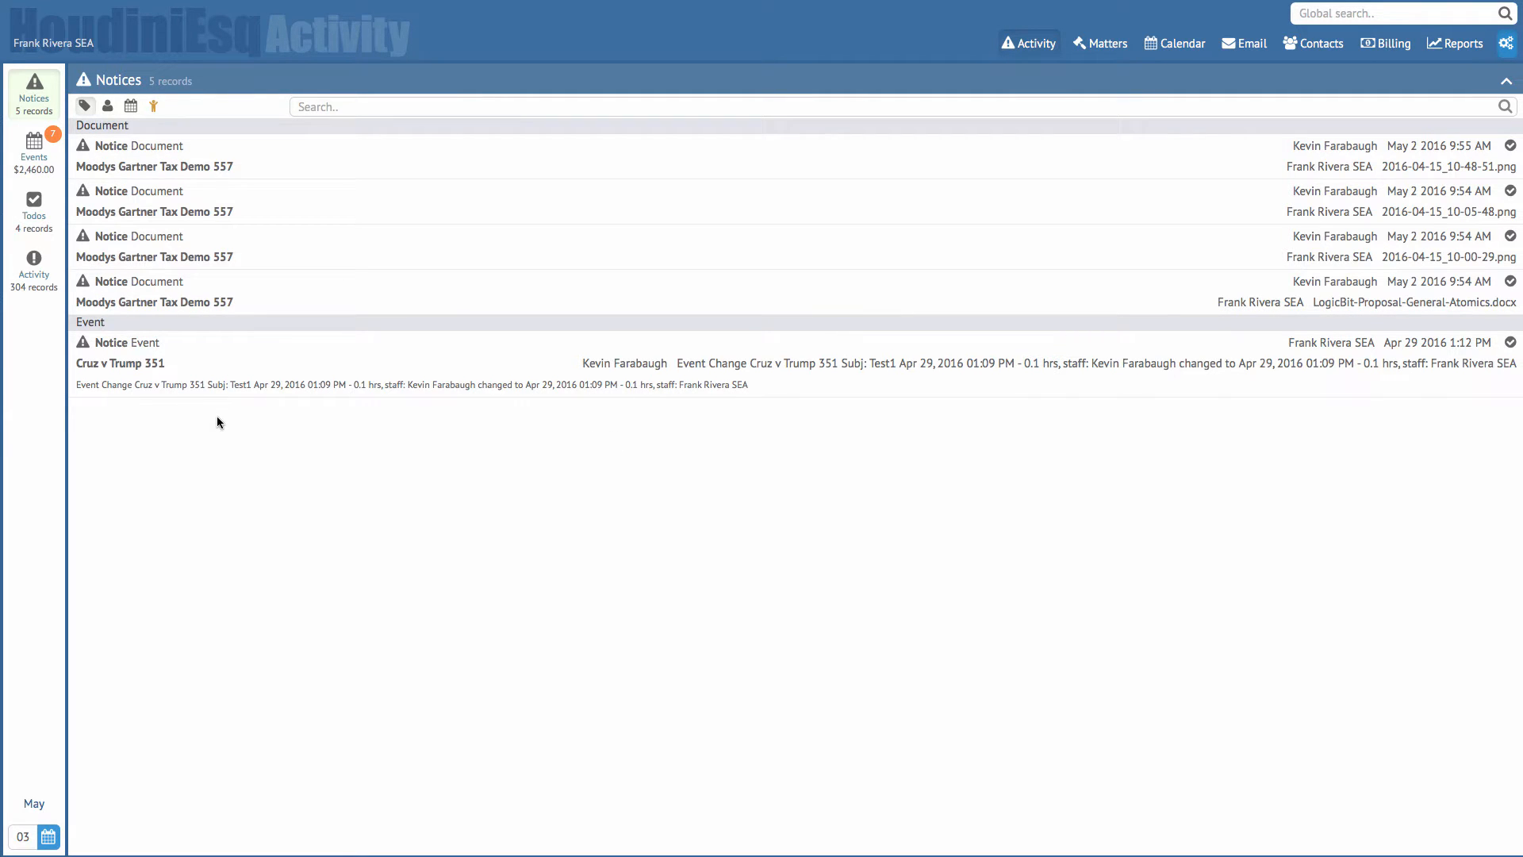
click(1512, 147)
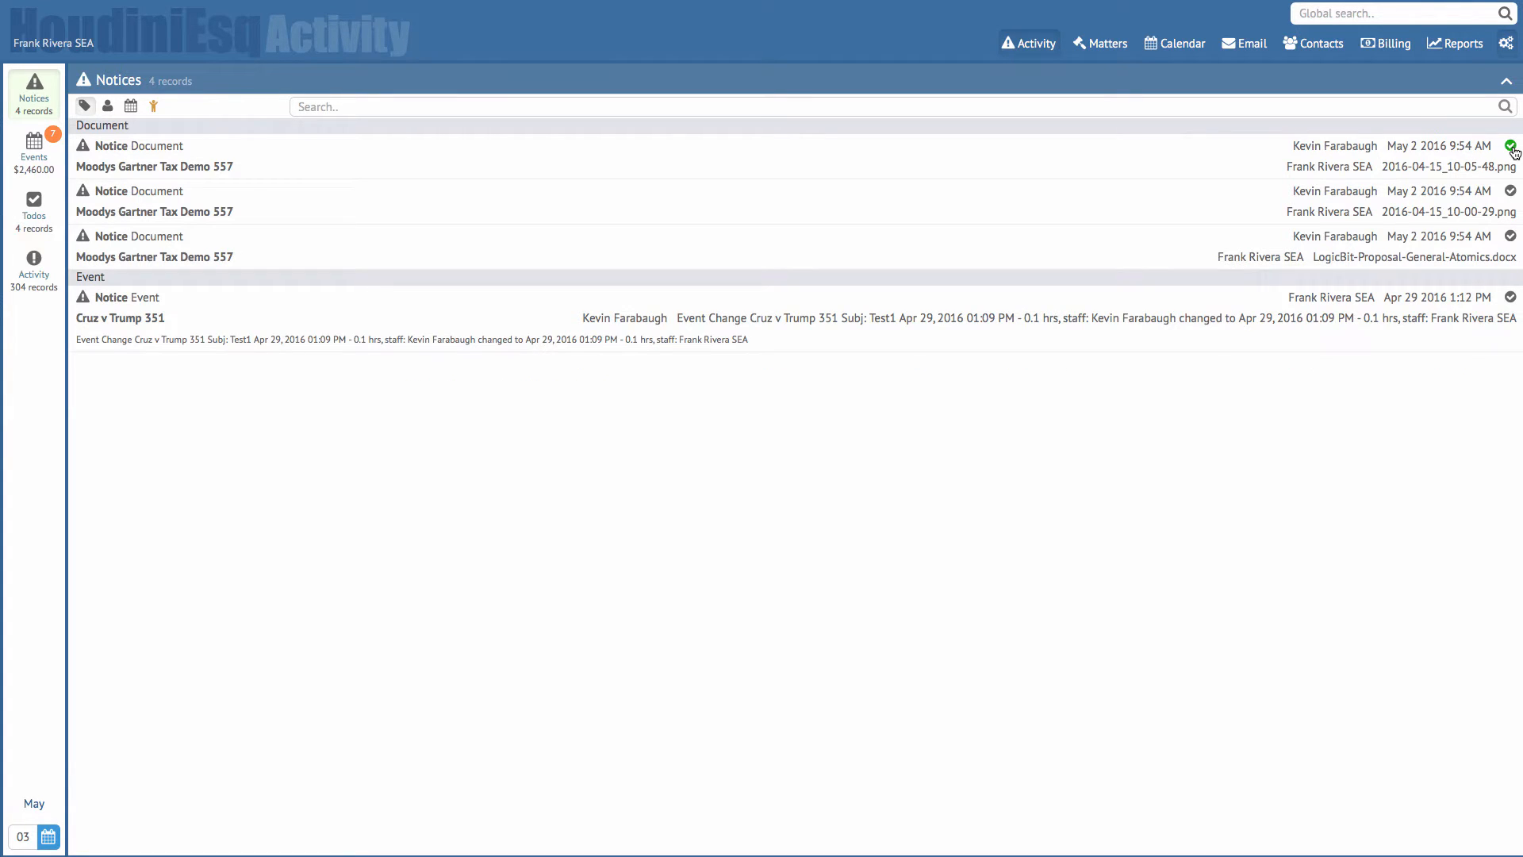
Open the May 3 2016 1:20 PM unclassified event, review its matter, type, staff and date sections, and return to the events list.
click(48, 135)
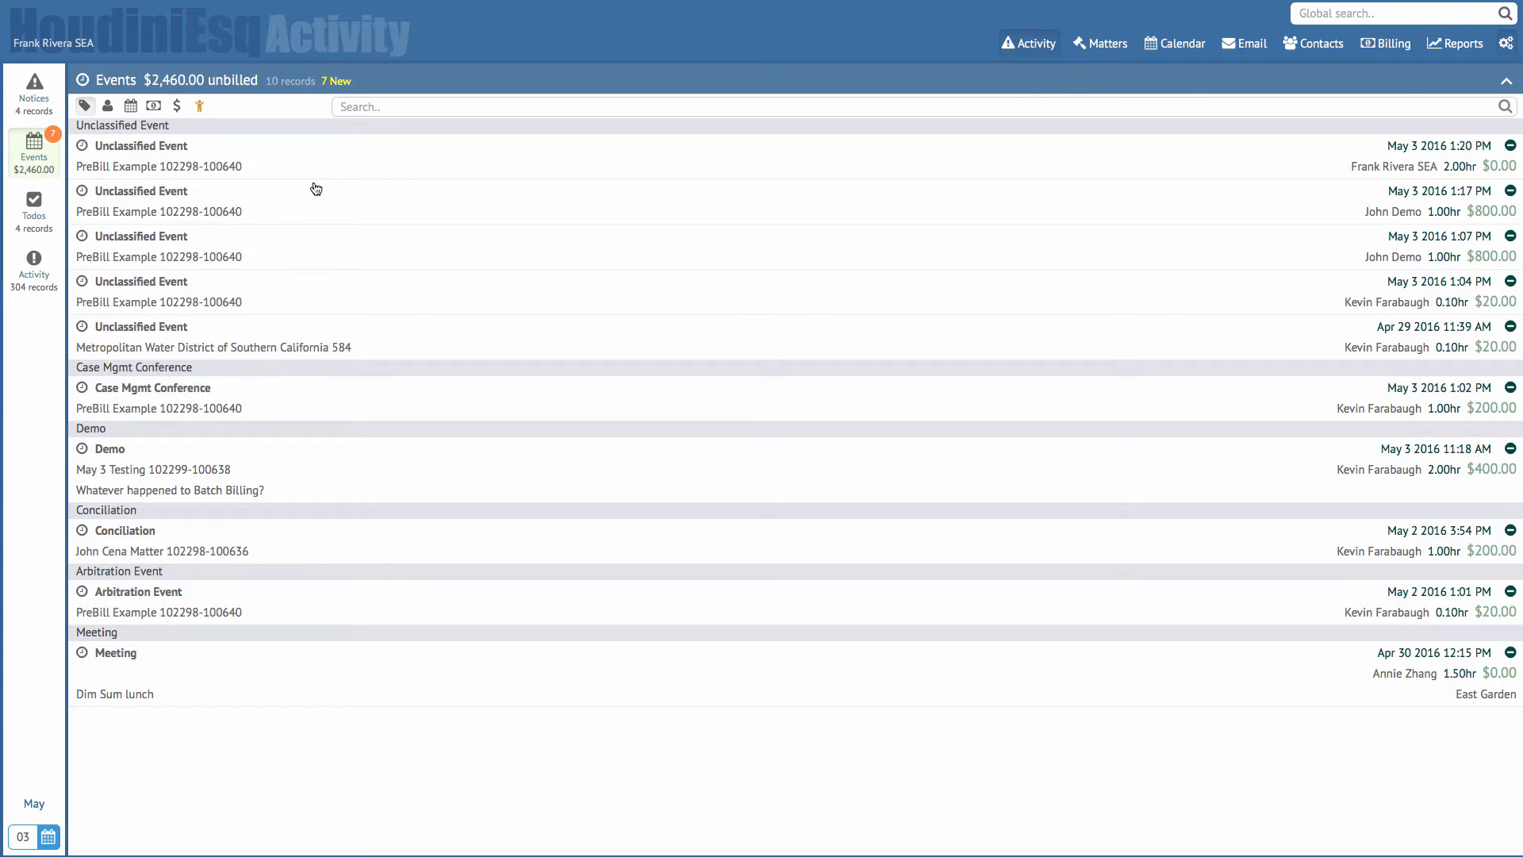
click(393, 162)
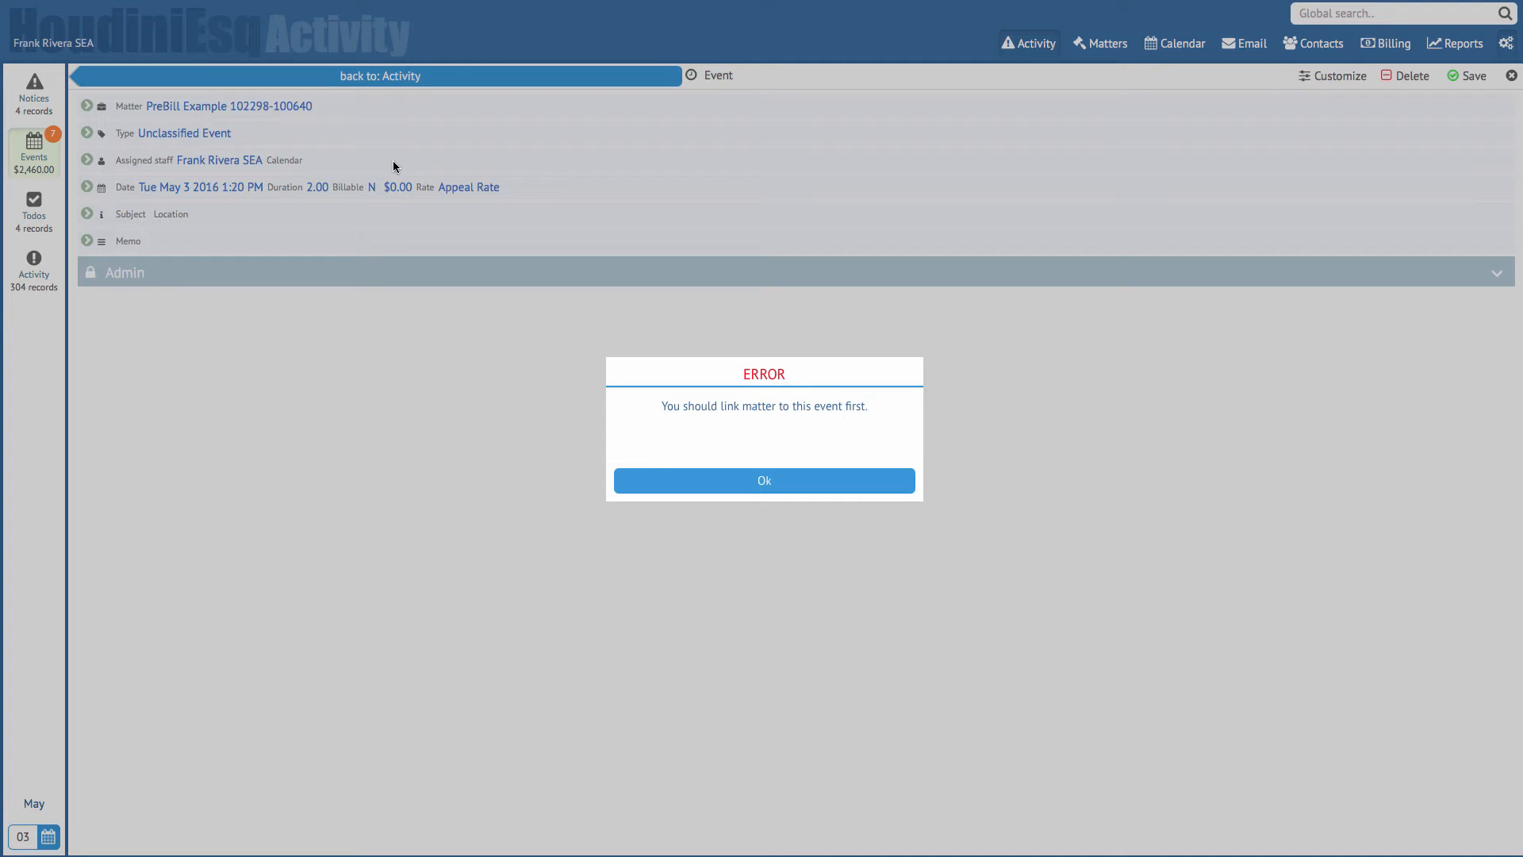
click(798, 485)
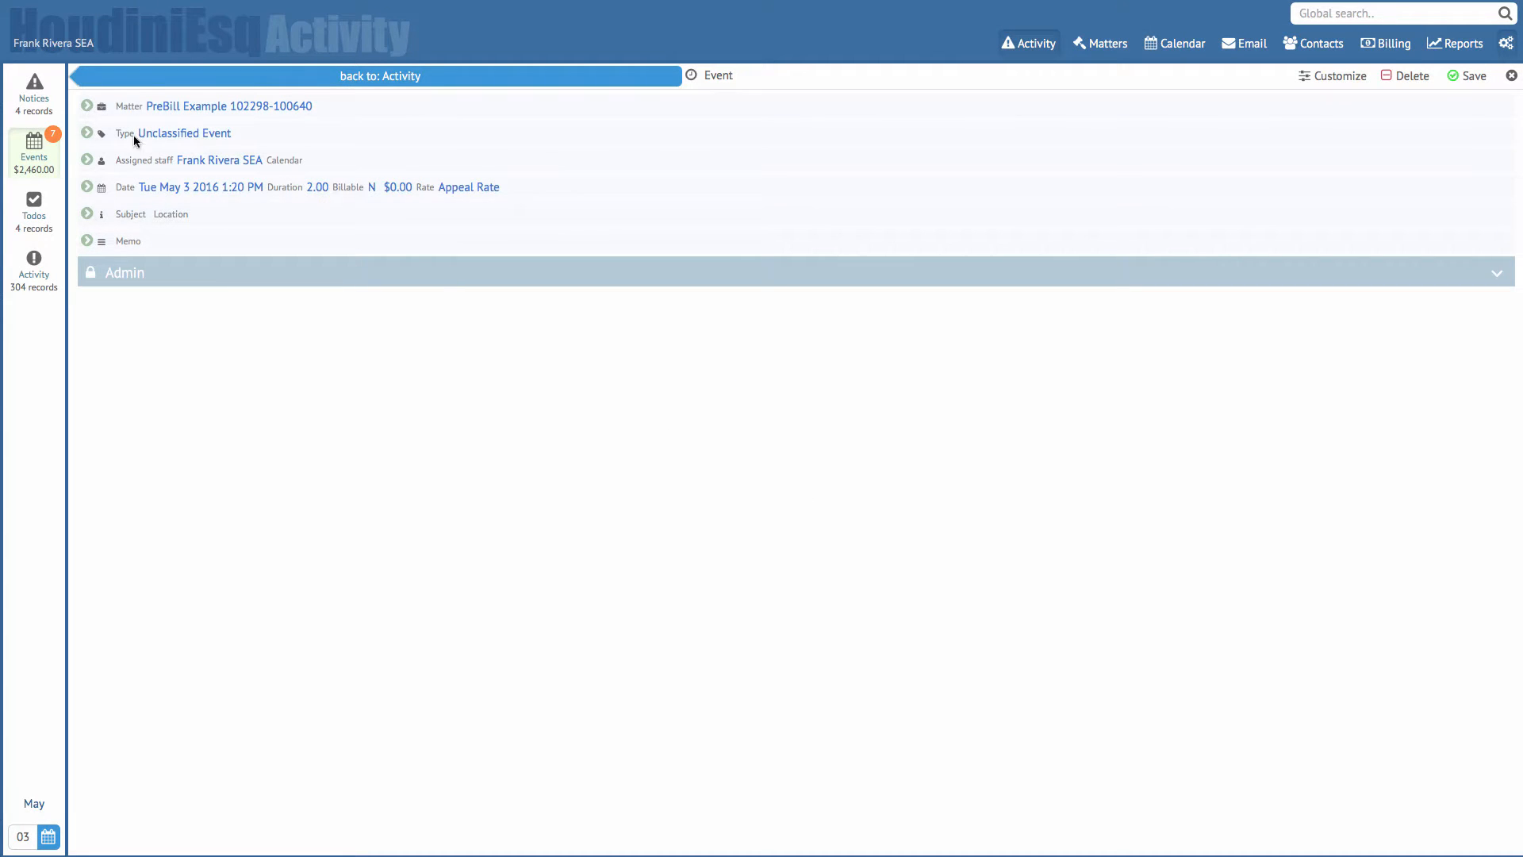
click(87, 105)
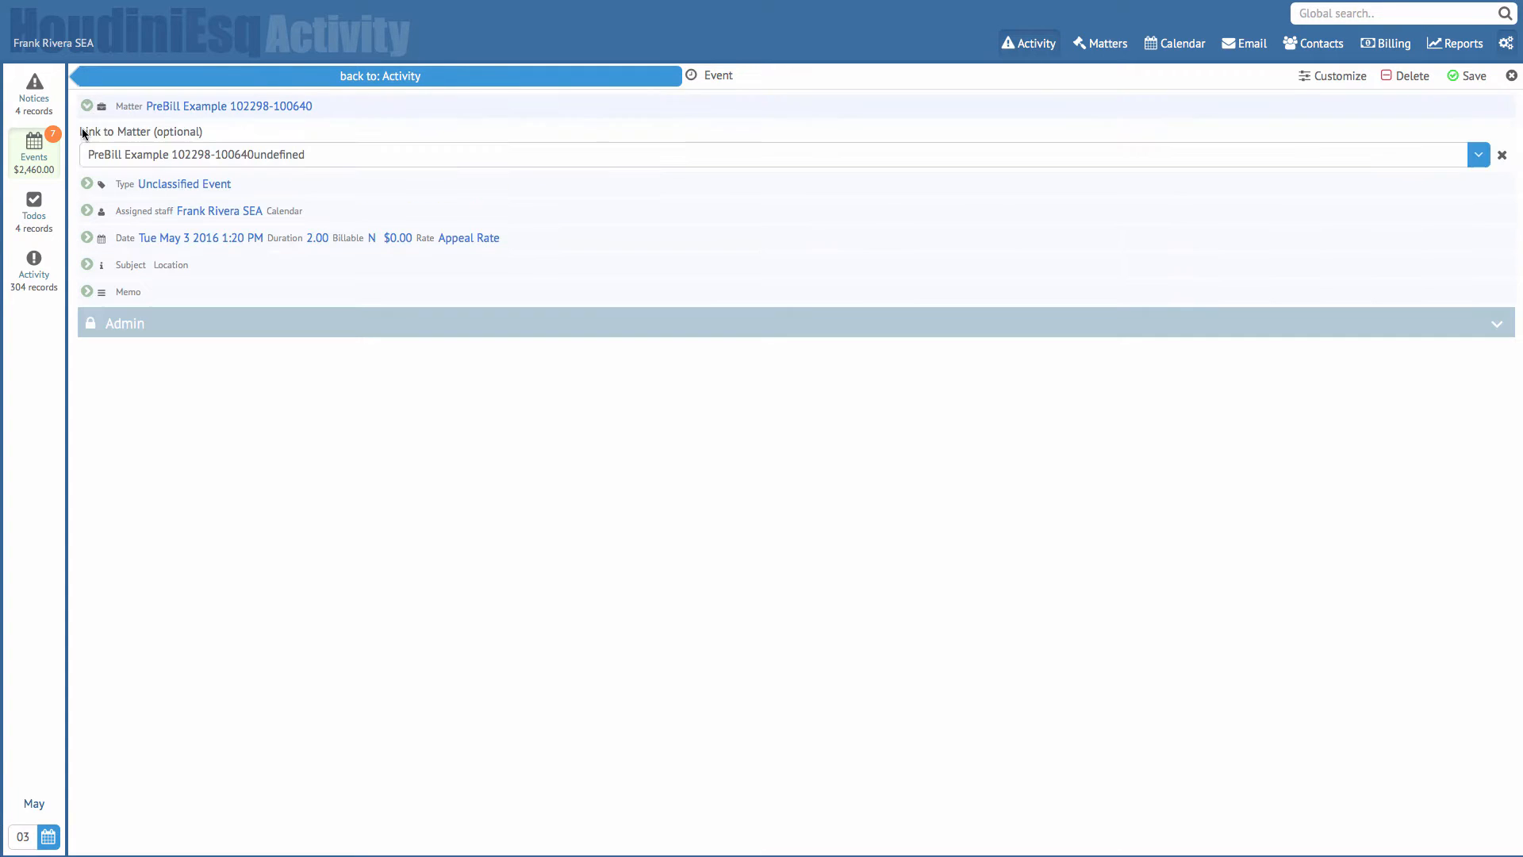
click(87, 184)
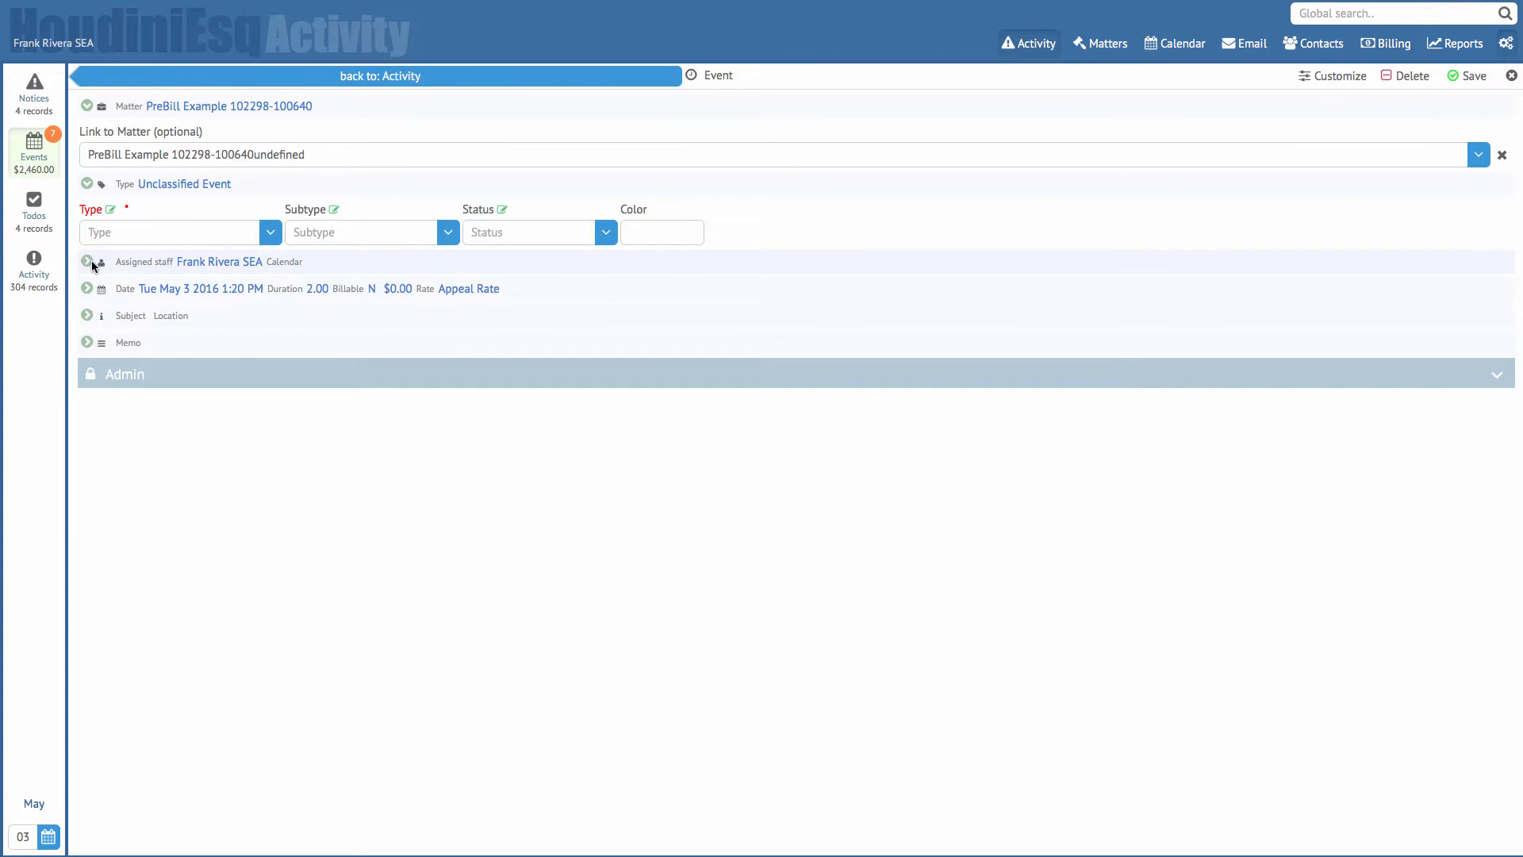
click(87, 261)
click(87, 340)
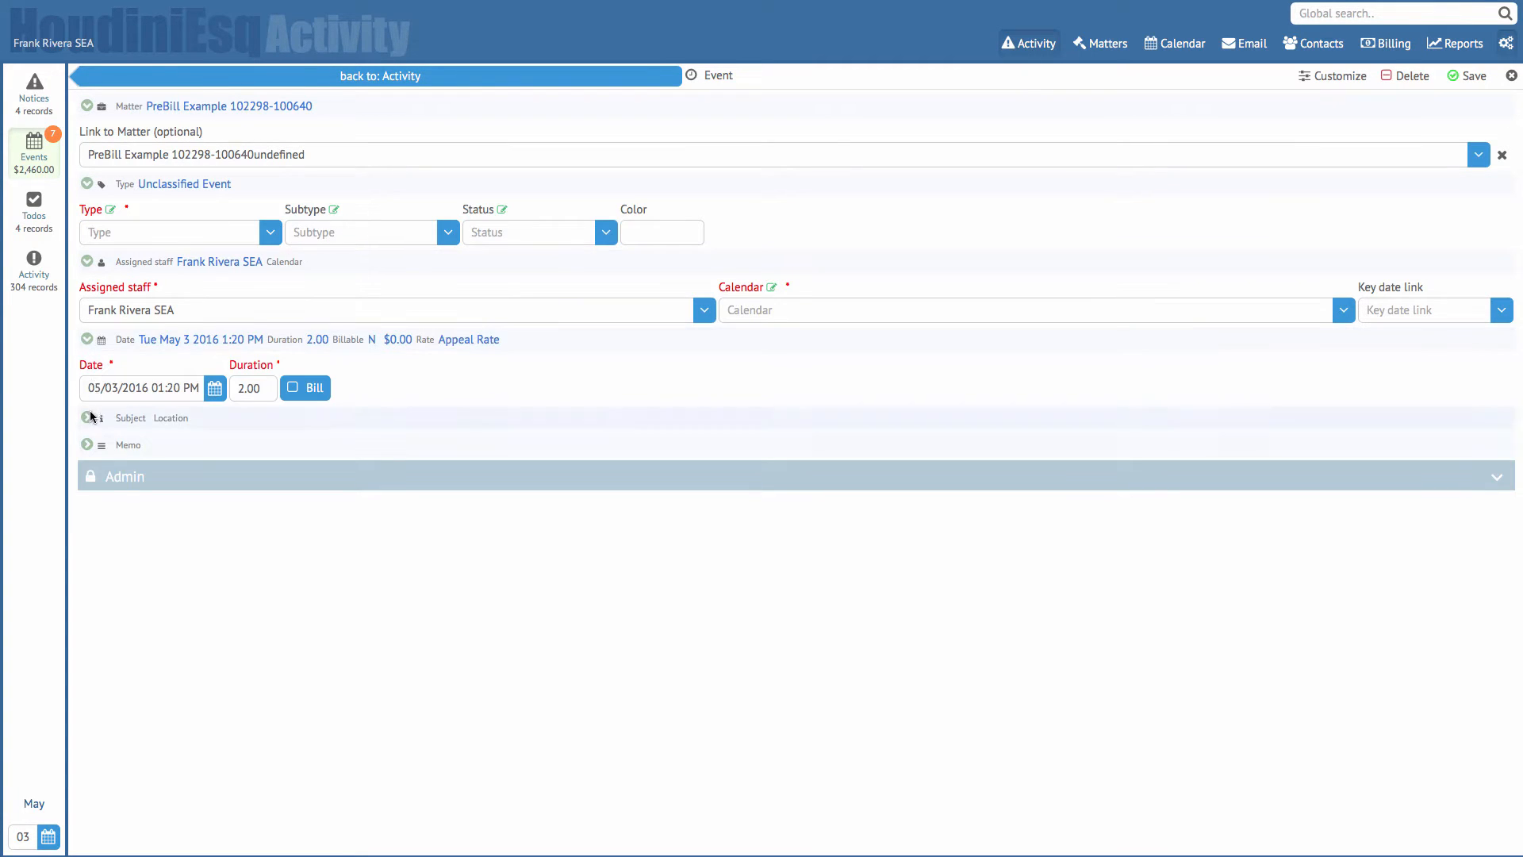
click(87, 341)
click(88, 262)
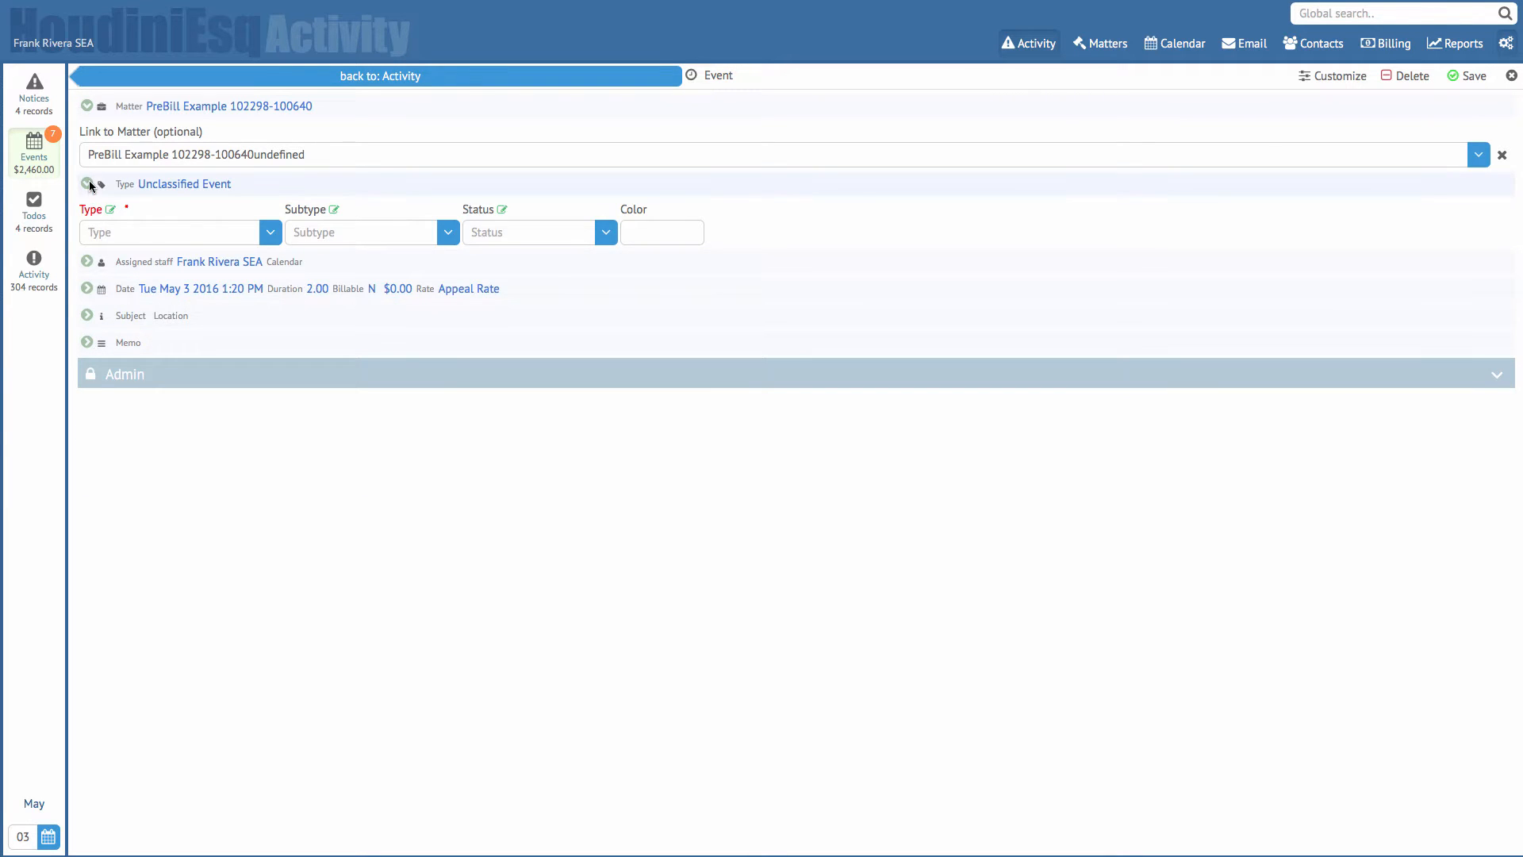
click(87, 184)
click(87, 106)
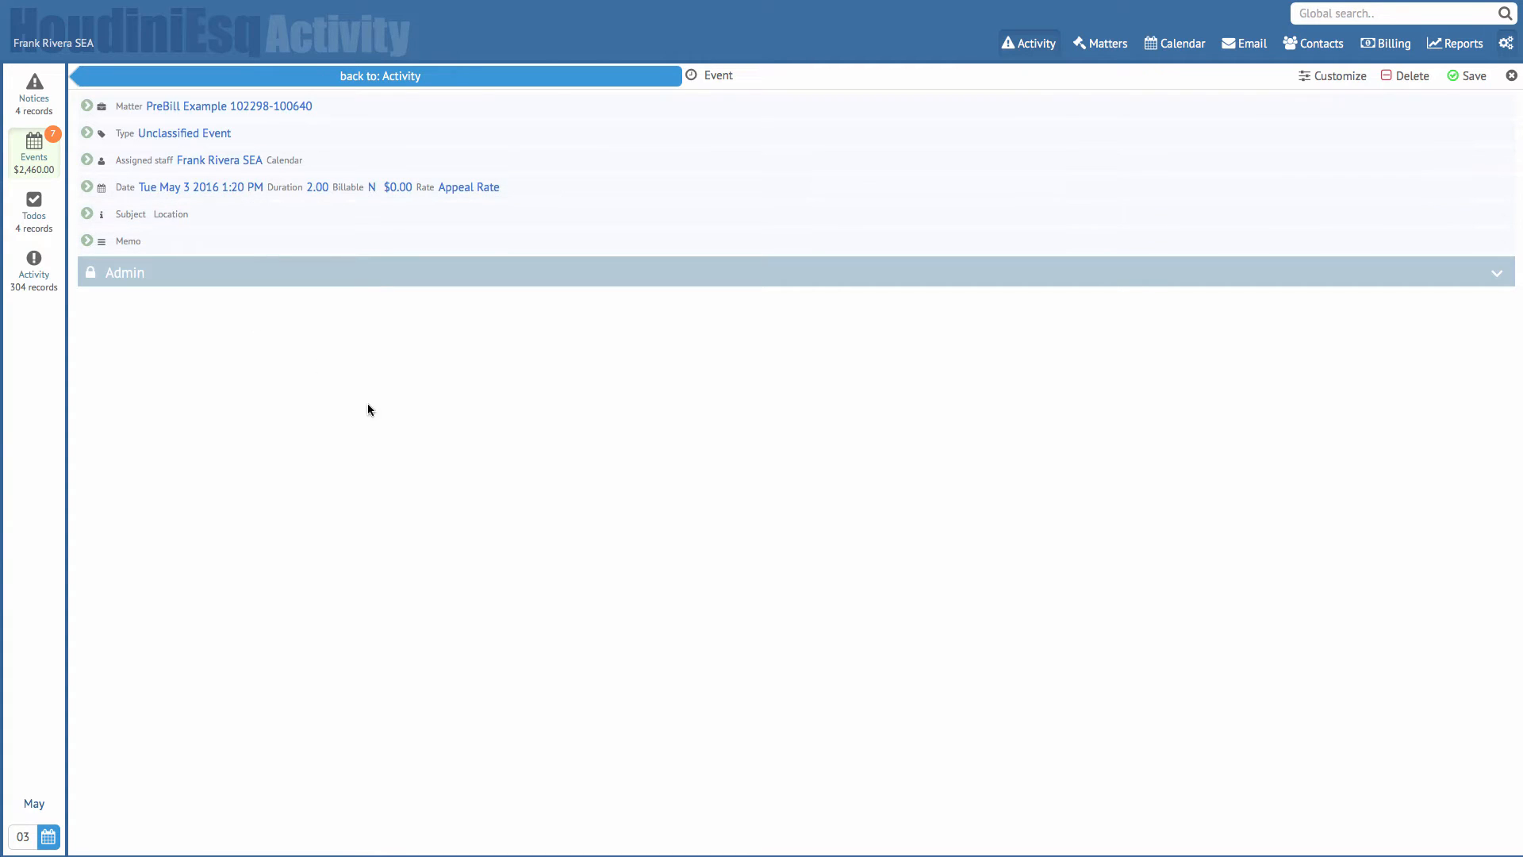
click(191, 81)
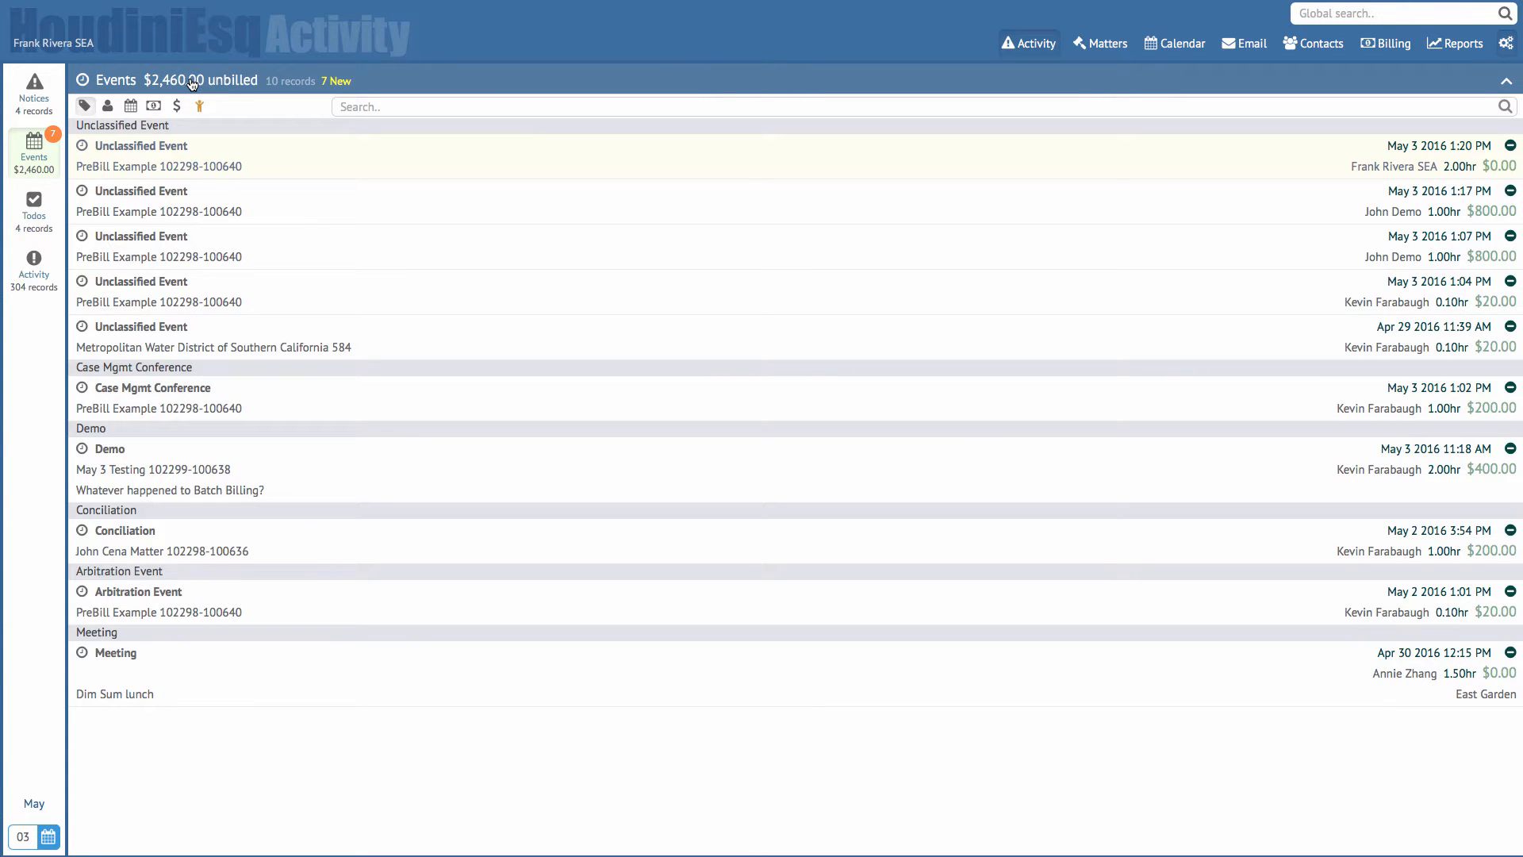
Remove the "Review this case!" item from the todos.
click(25, 225)
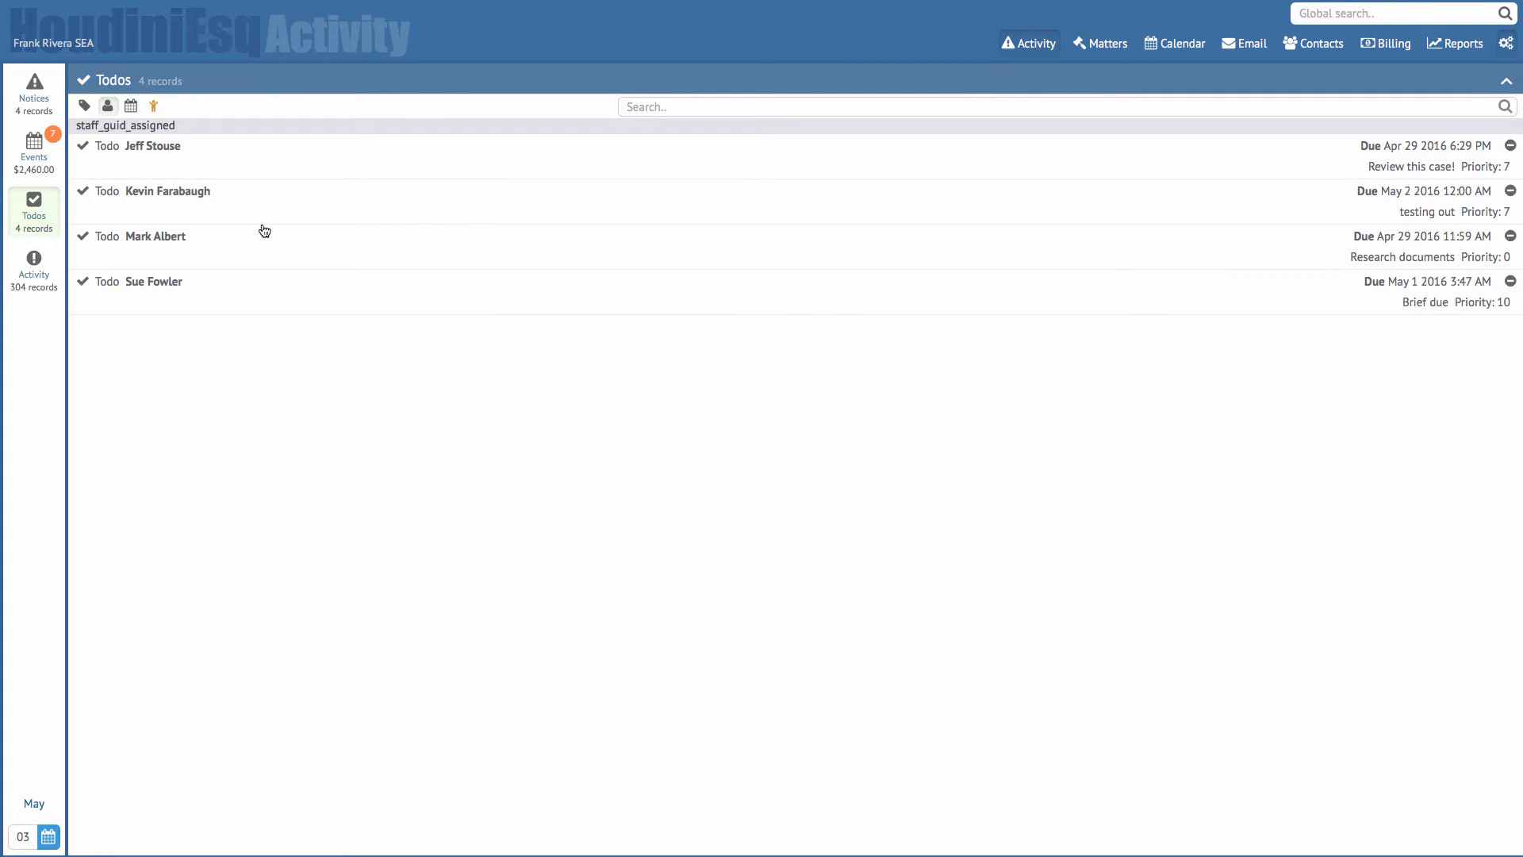
click(1511, 146)
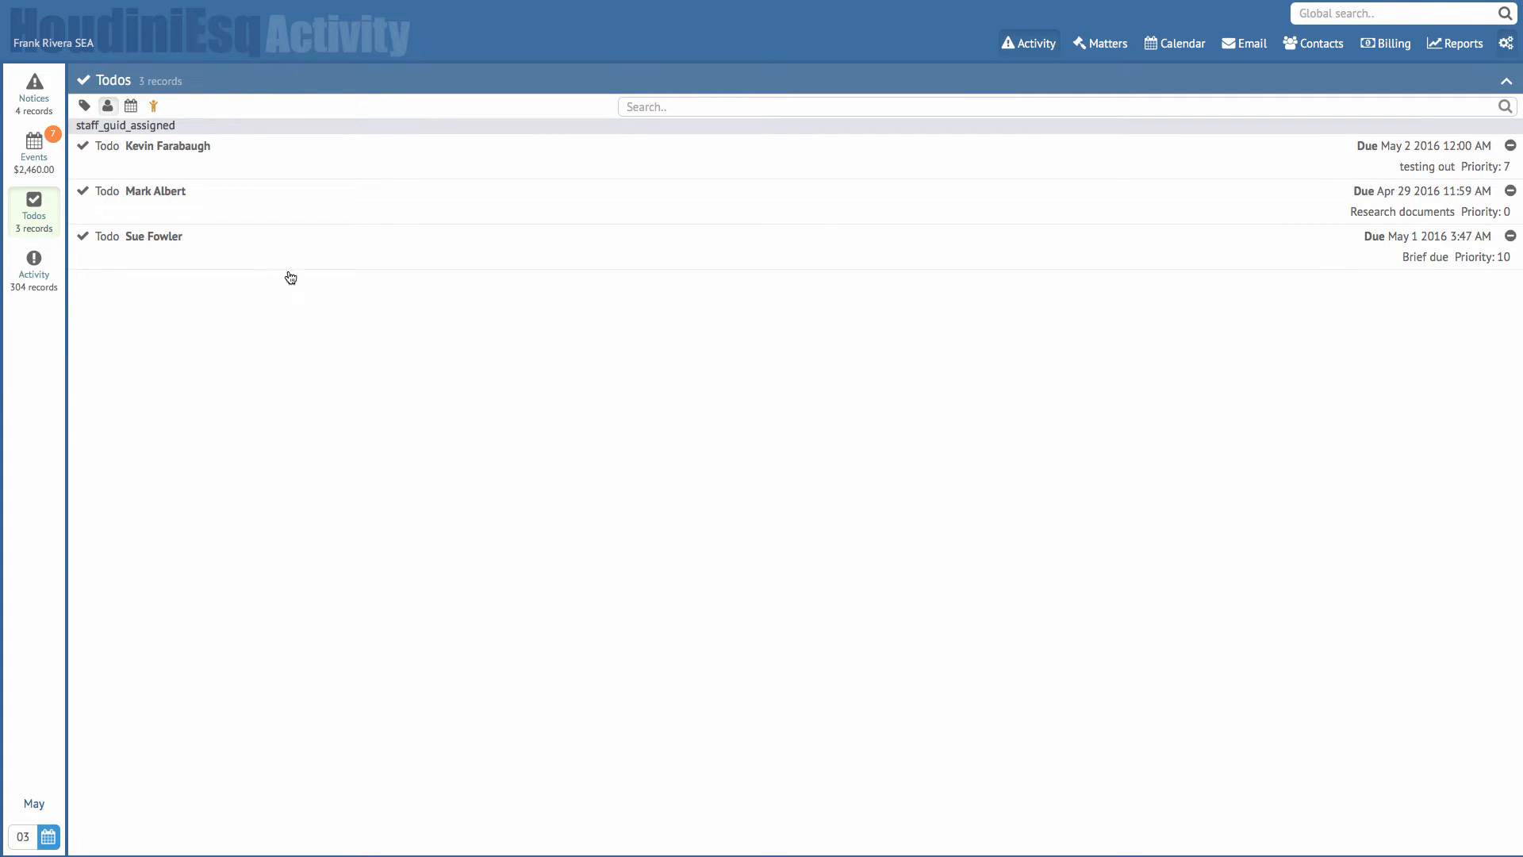
Browse the full Activity records list grouped by type, and again grouped by staff member.
click(33, 274)
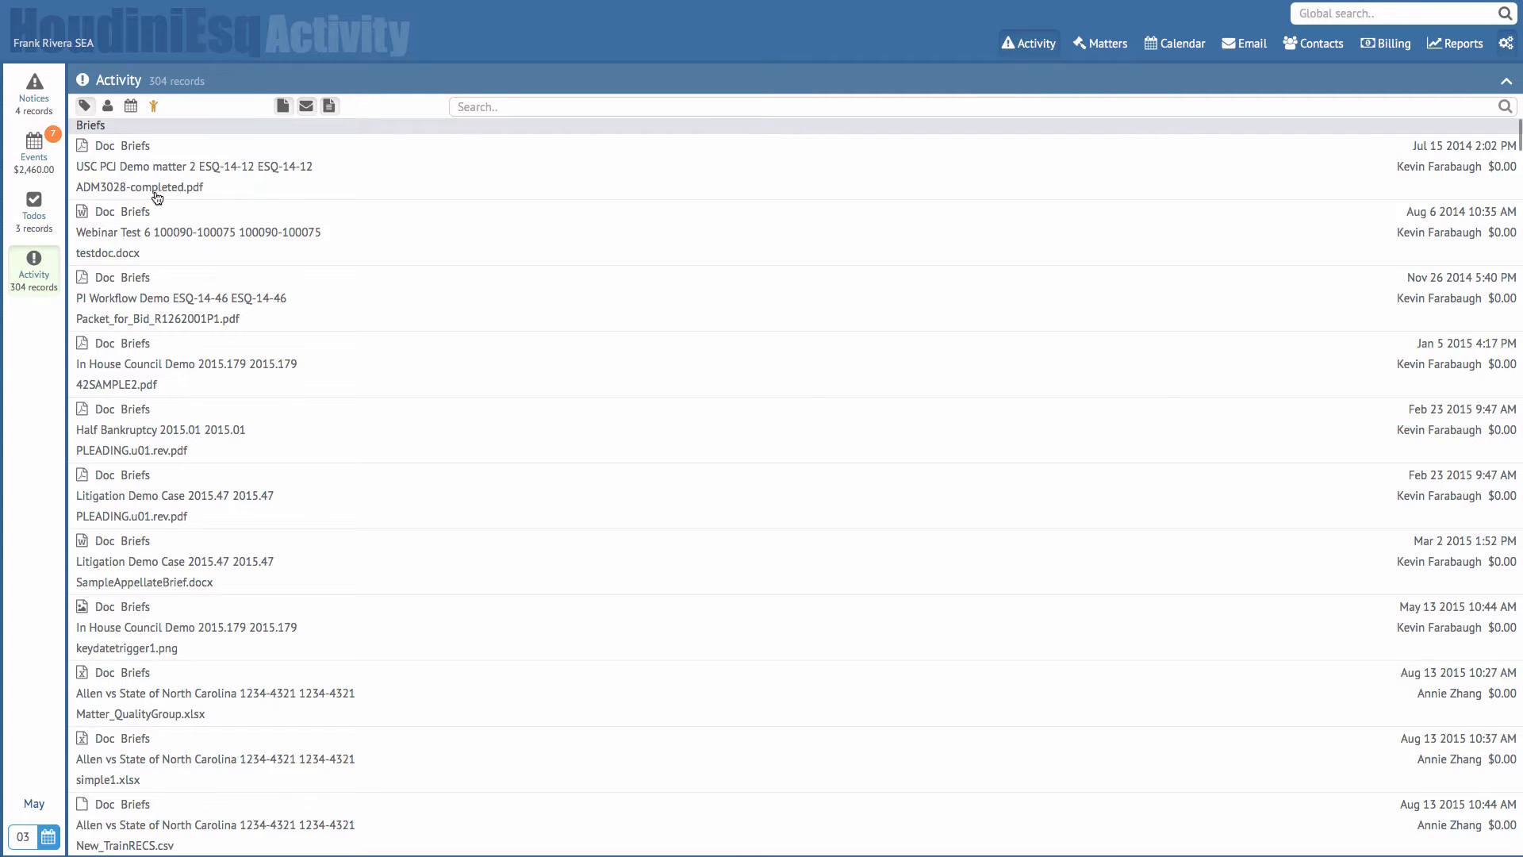
scroll(385, 549, down, 3)
scroll(386, 549, down, 20)
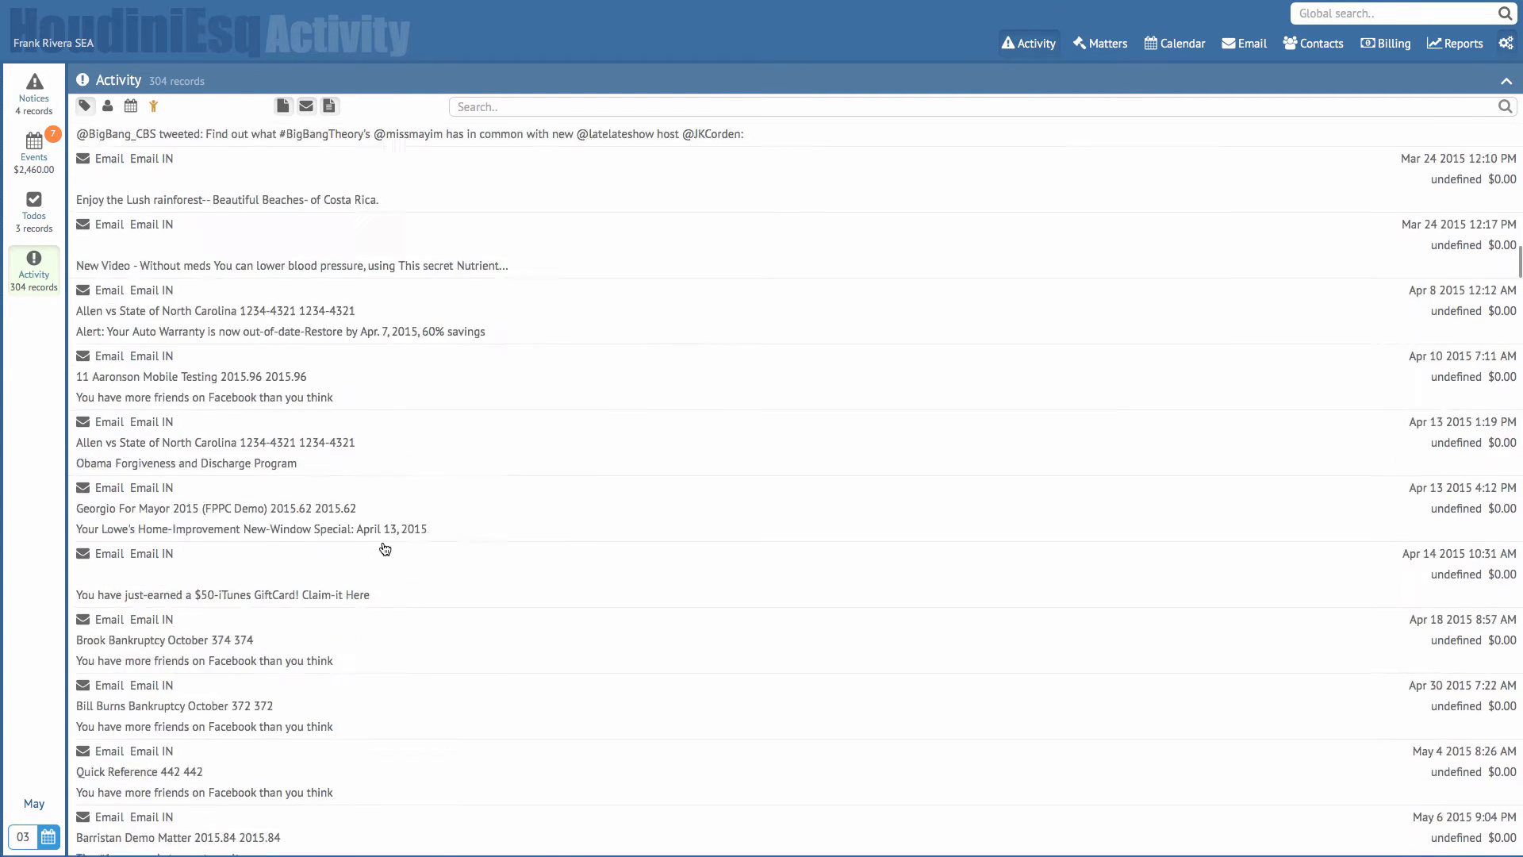
scroll(209, 454, up, 20)
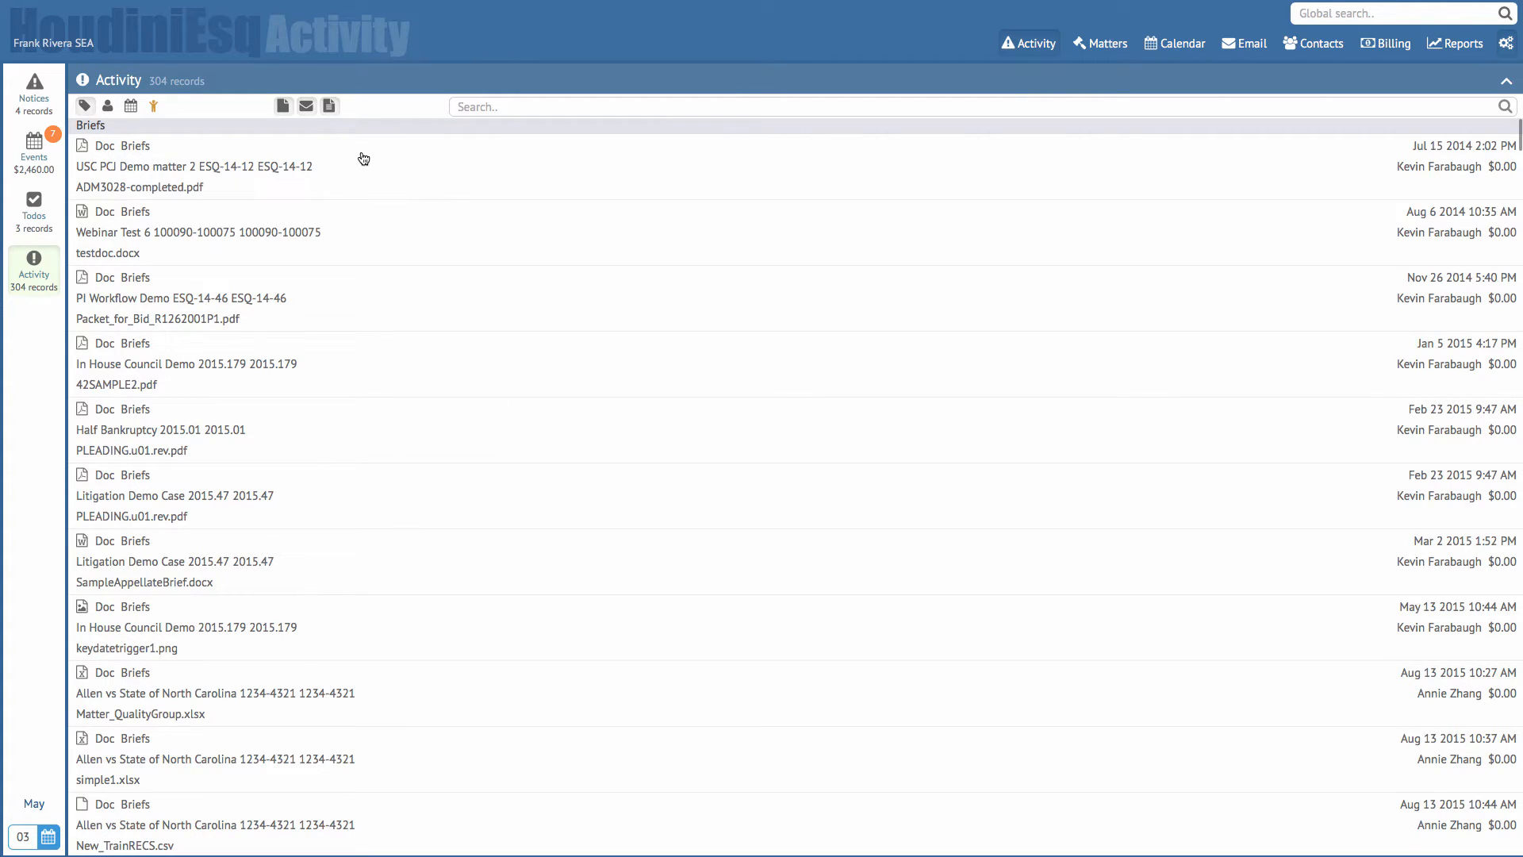
click(109, 109)
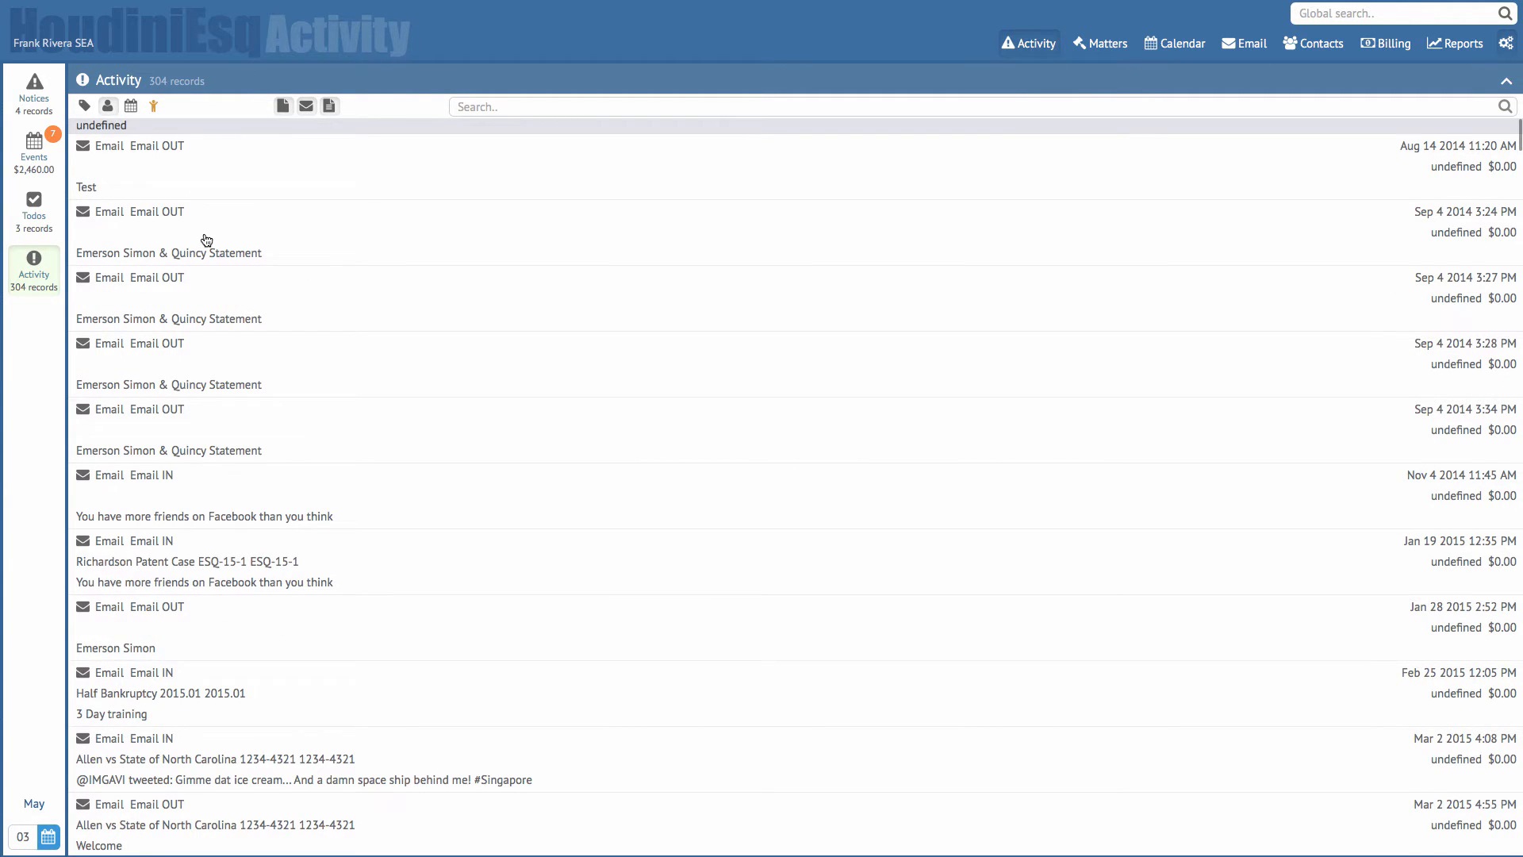
scroll(207, 244, down, 10)
scroll(207, 244, down, 20)
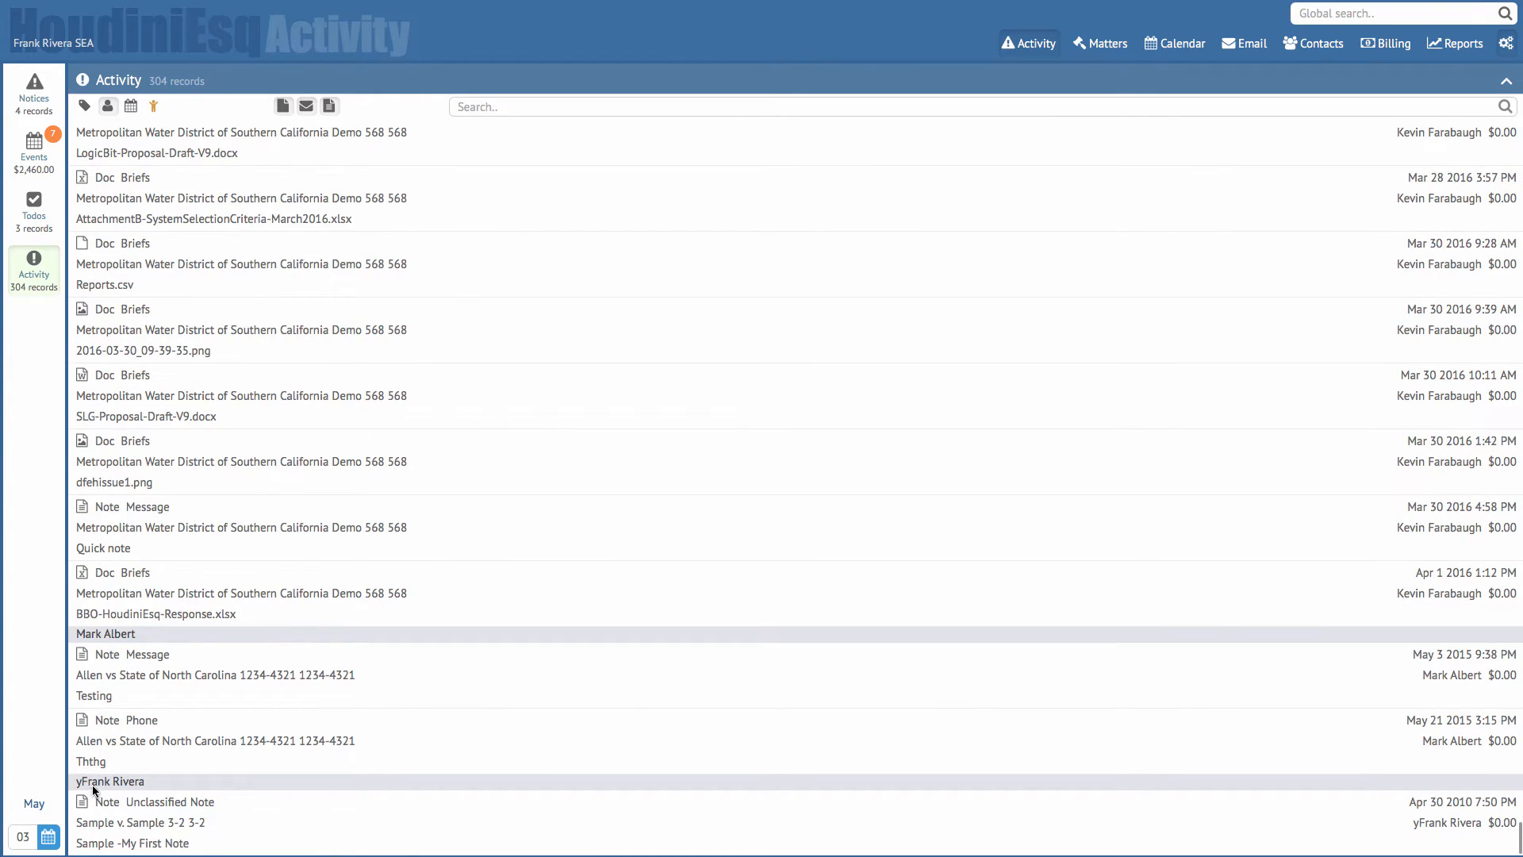
scroll(214, 696, up, 20)
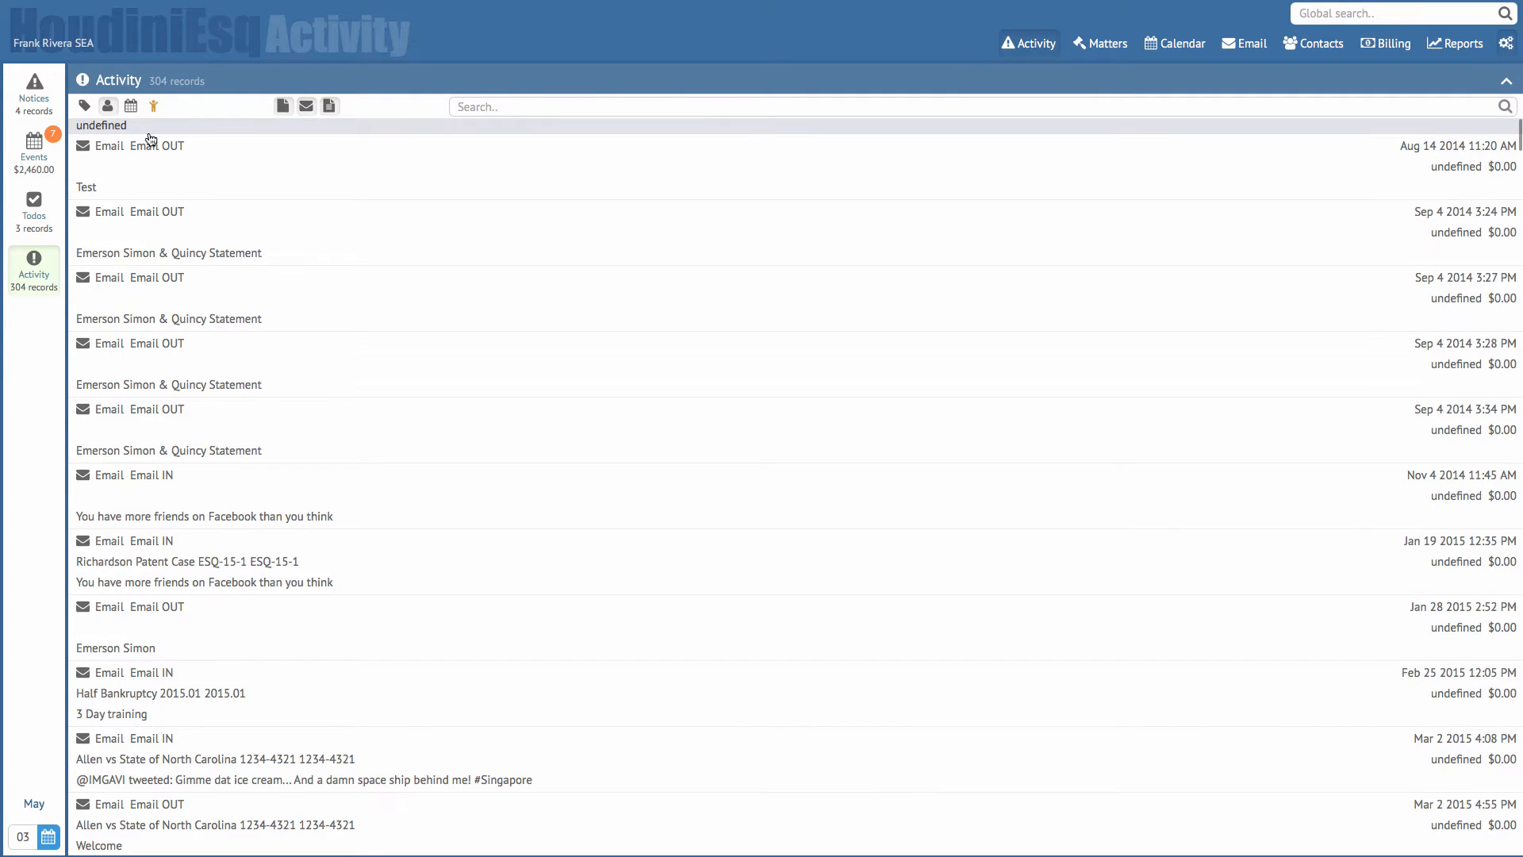
Group the Activity records by date and show only the emails.
click(134, 111)
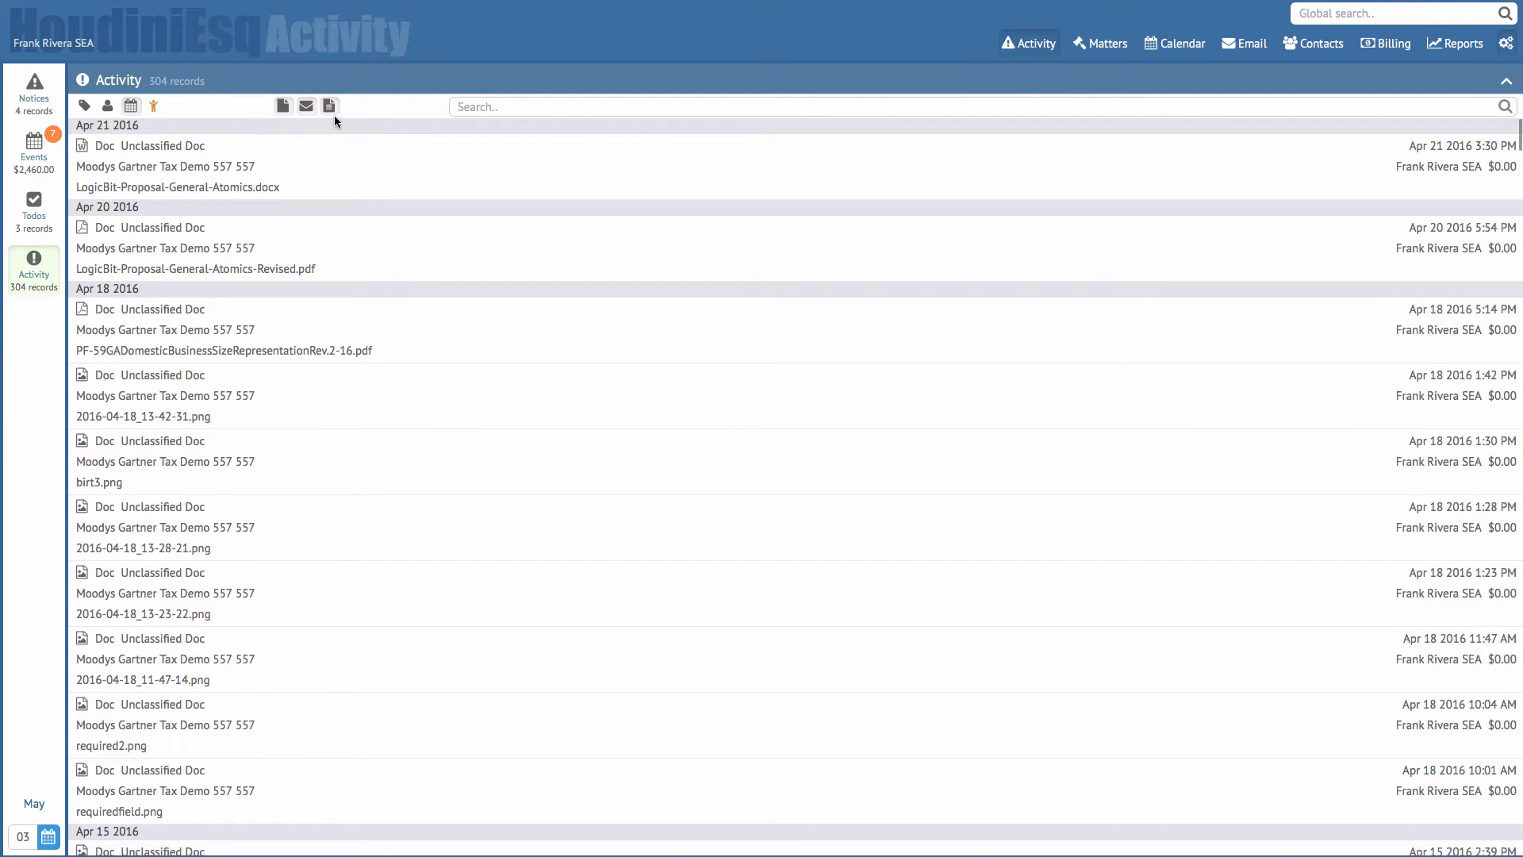
click(305, 107)
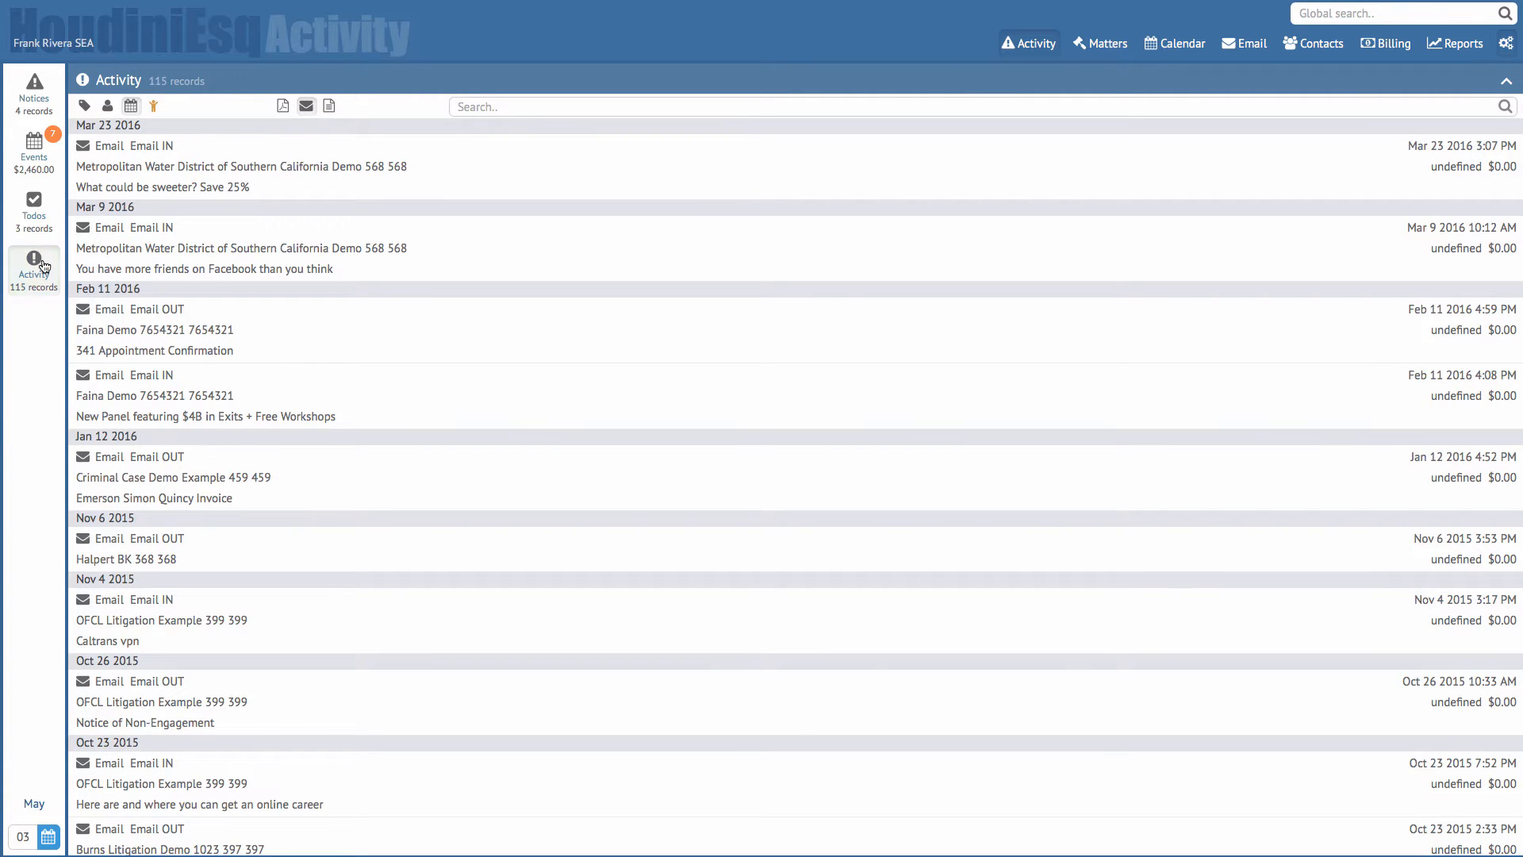
Search the email activity for "341" and clear the search.
click(480, 110)
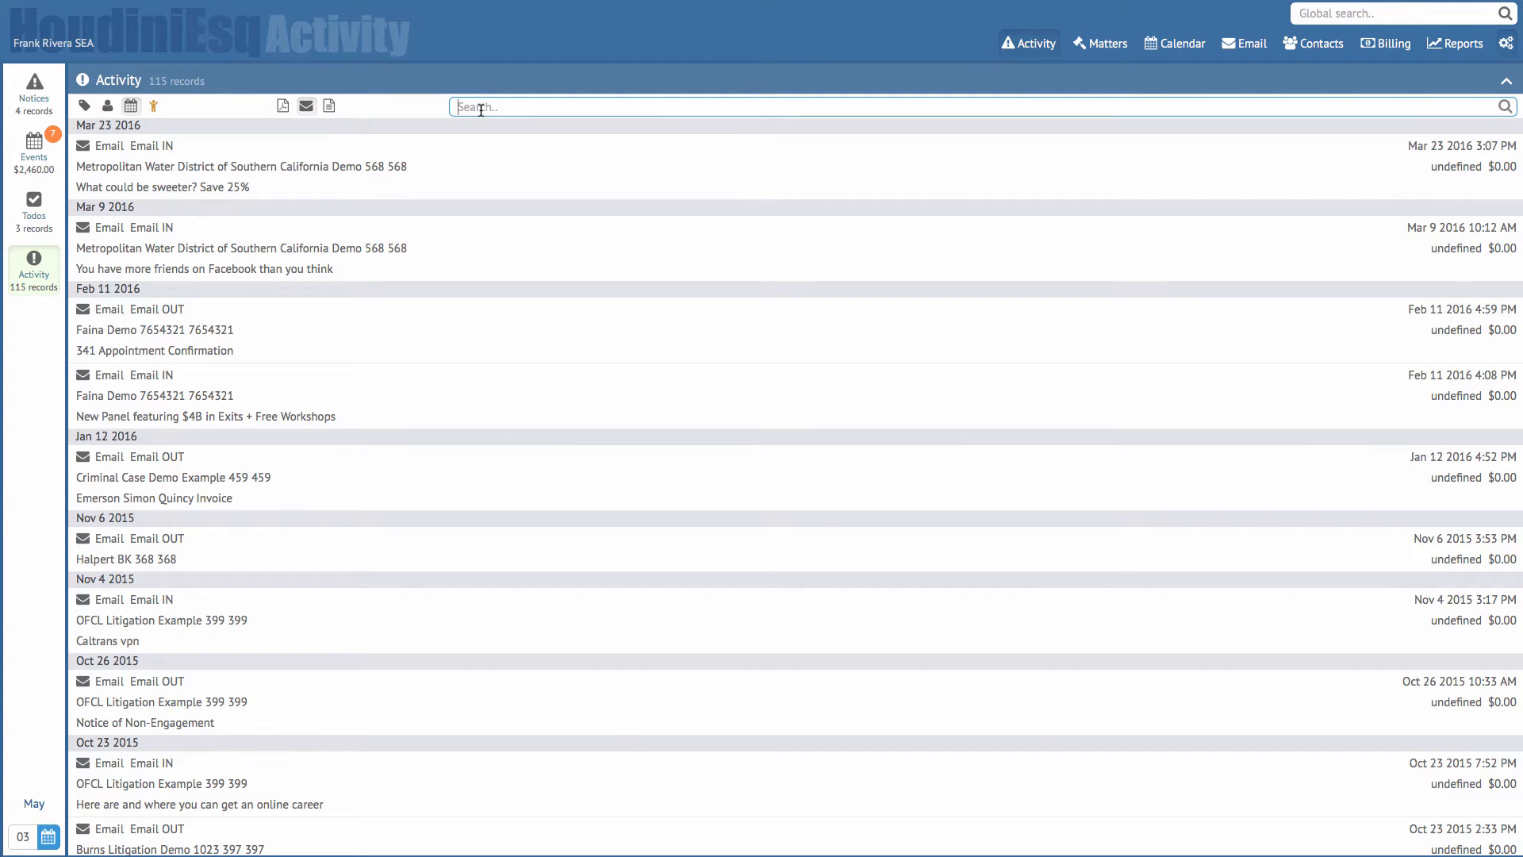
text(341)
key(Return)
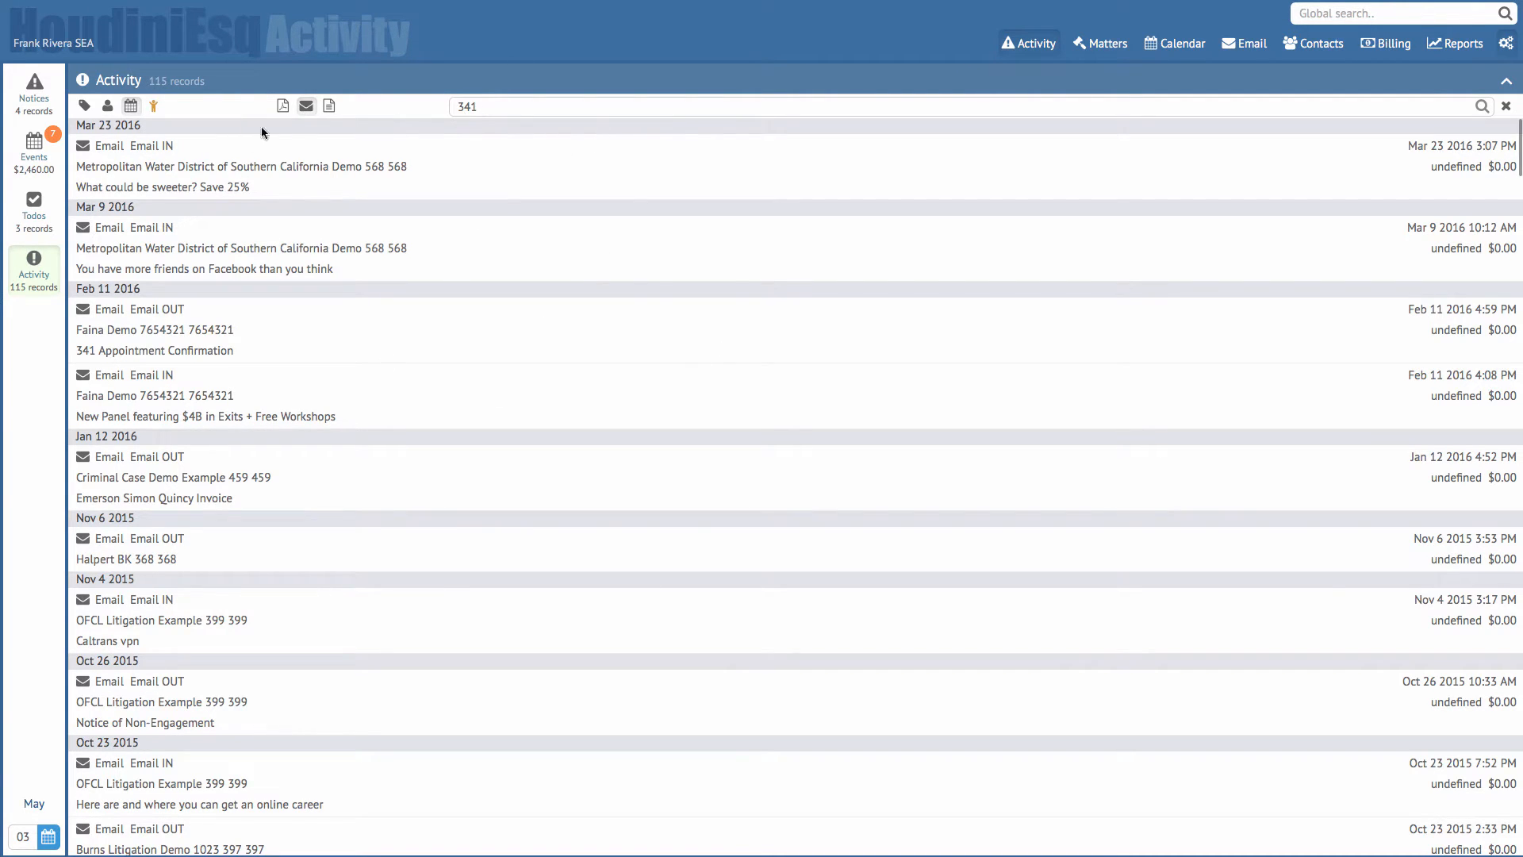
click(1506, 105)
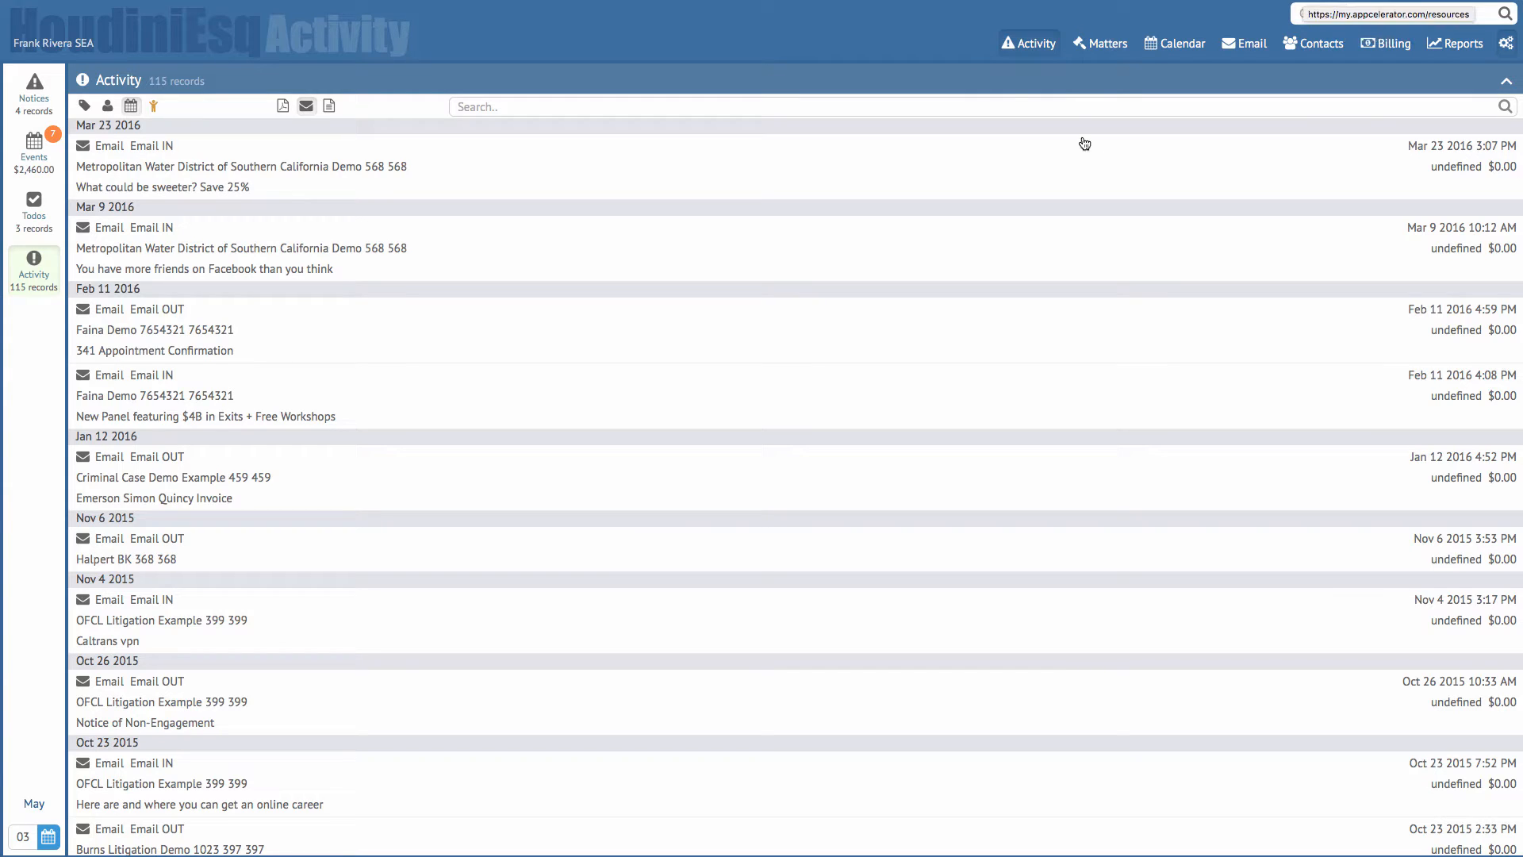
Run a global search for "sander".
click(1369, 16)
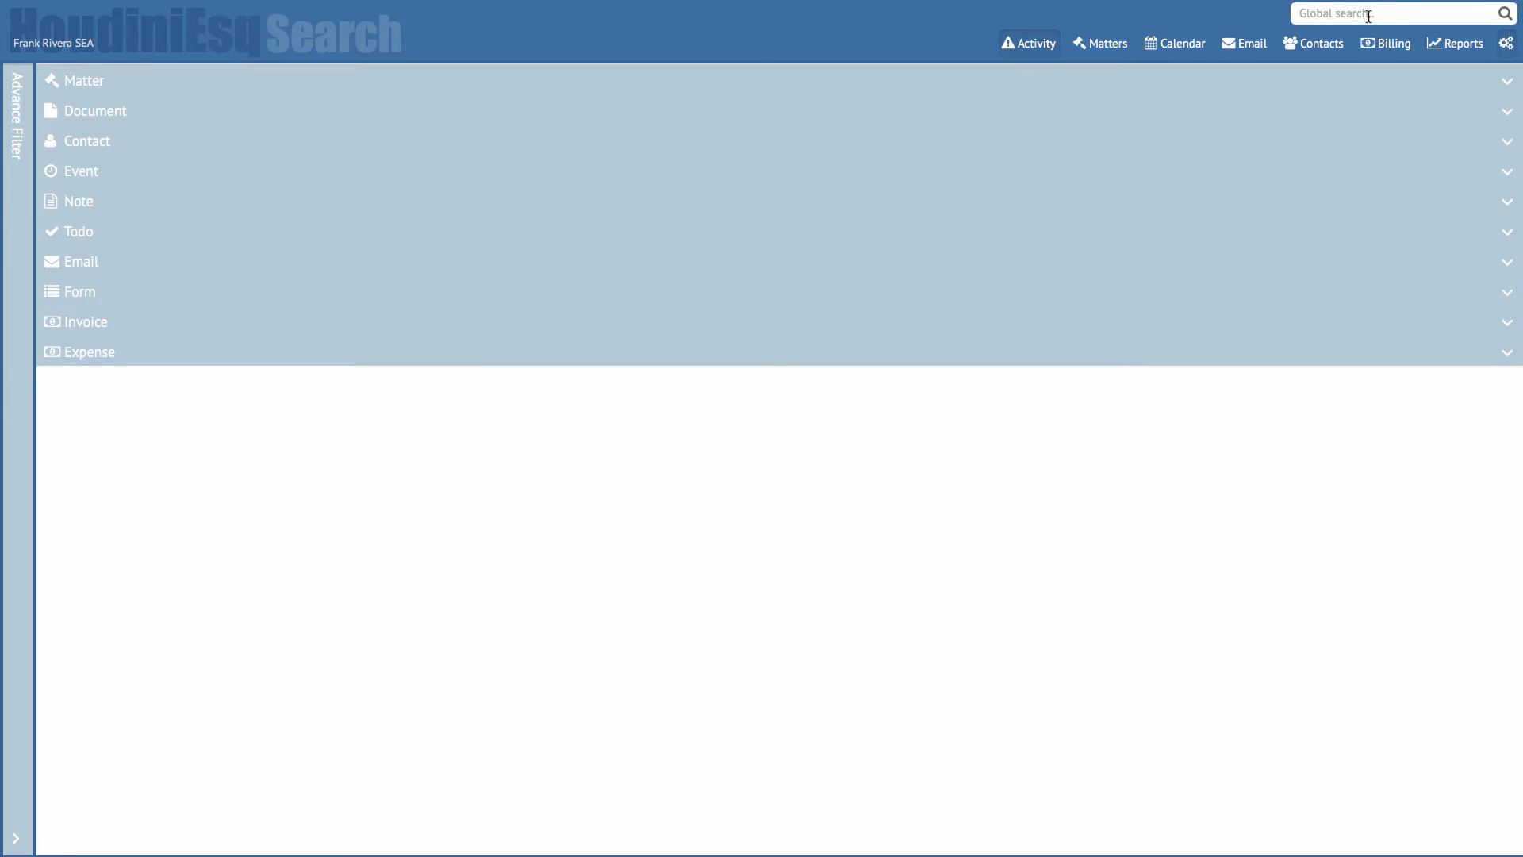
text(sander)
key(Return)
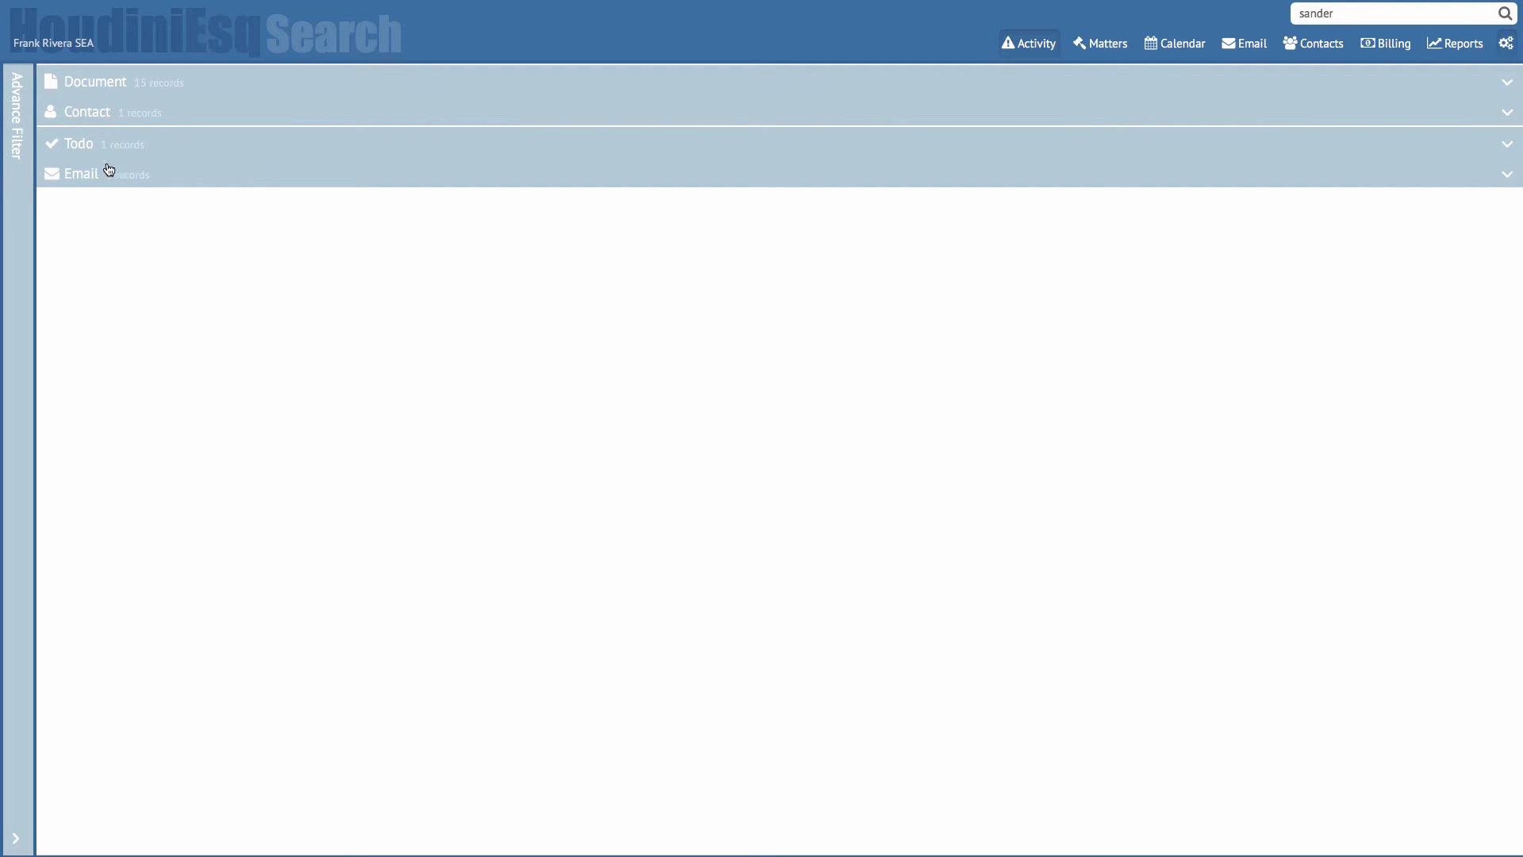
Expand the Email, Todo, Contact and Document results and browse the found documents.
click(134, 182)
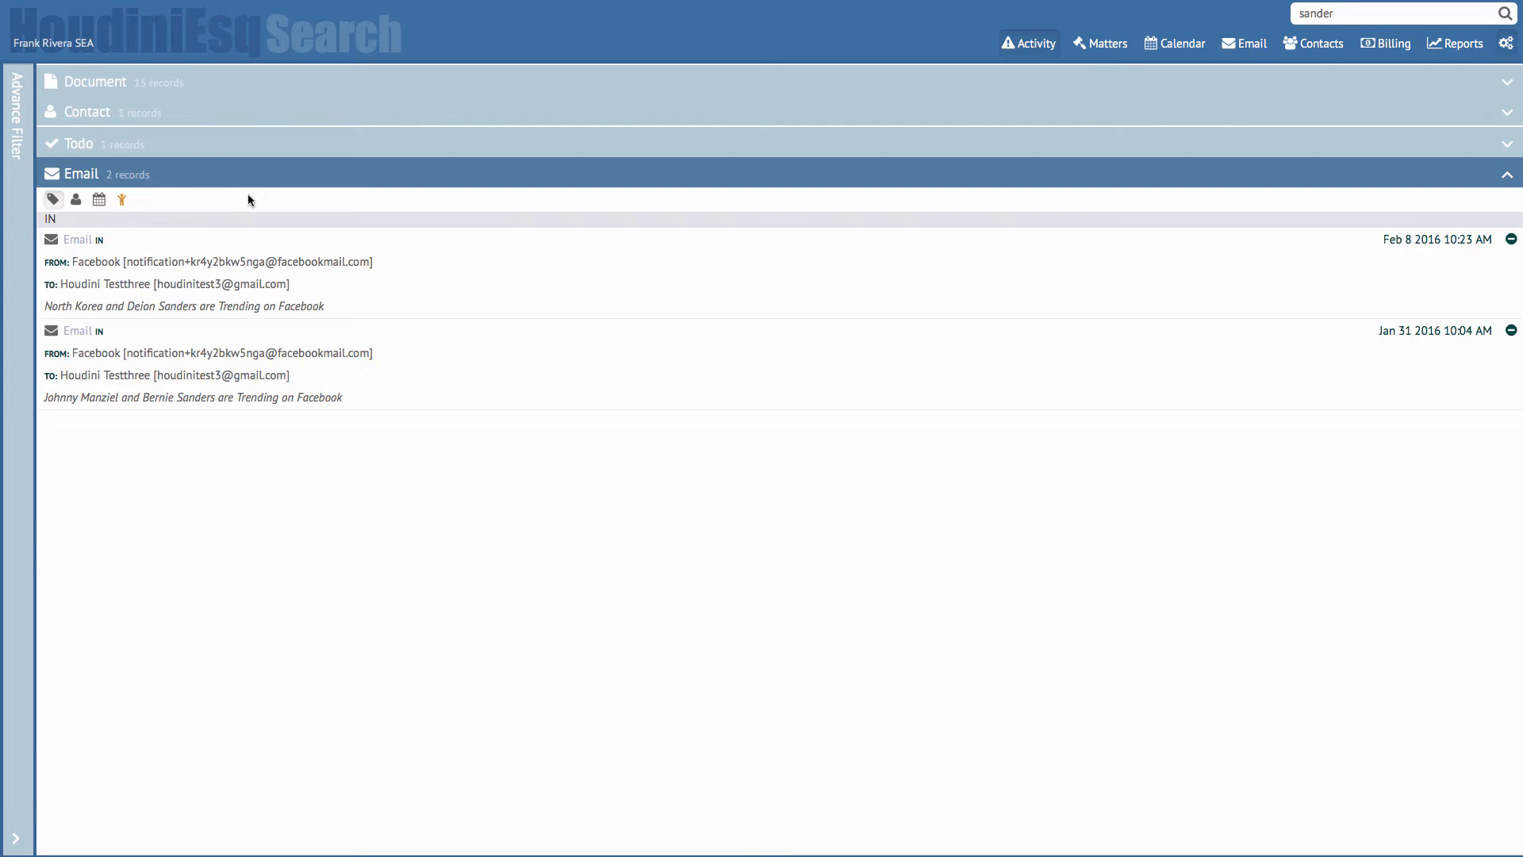
click(174, 148)
click(159, 119)
click(153, 93)
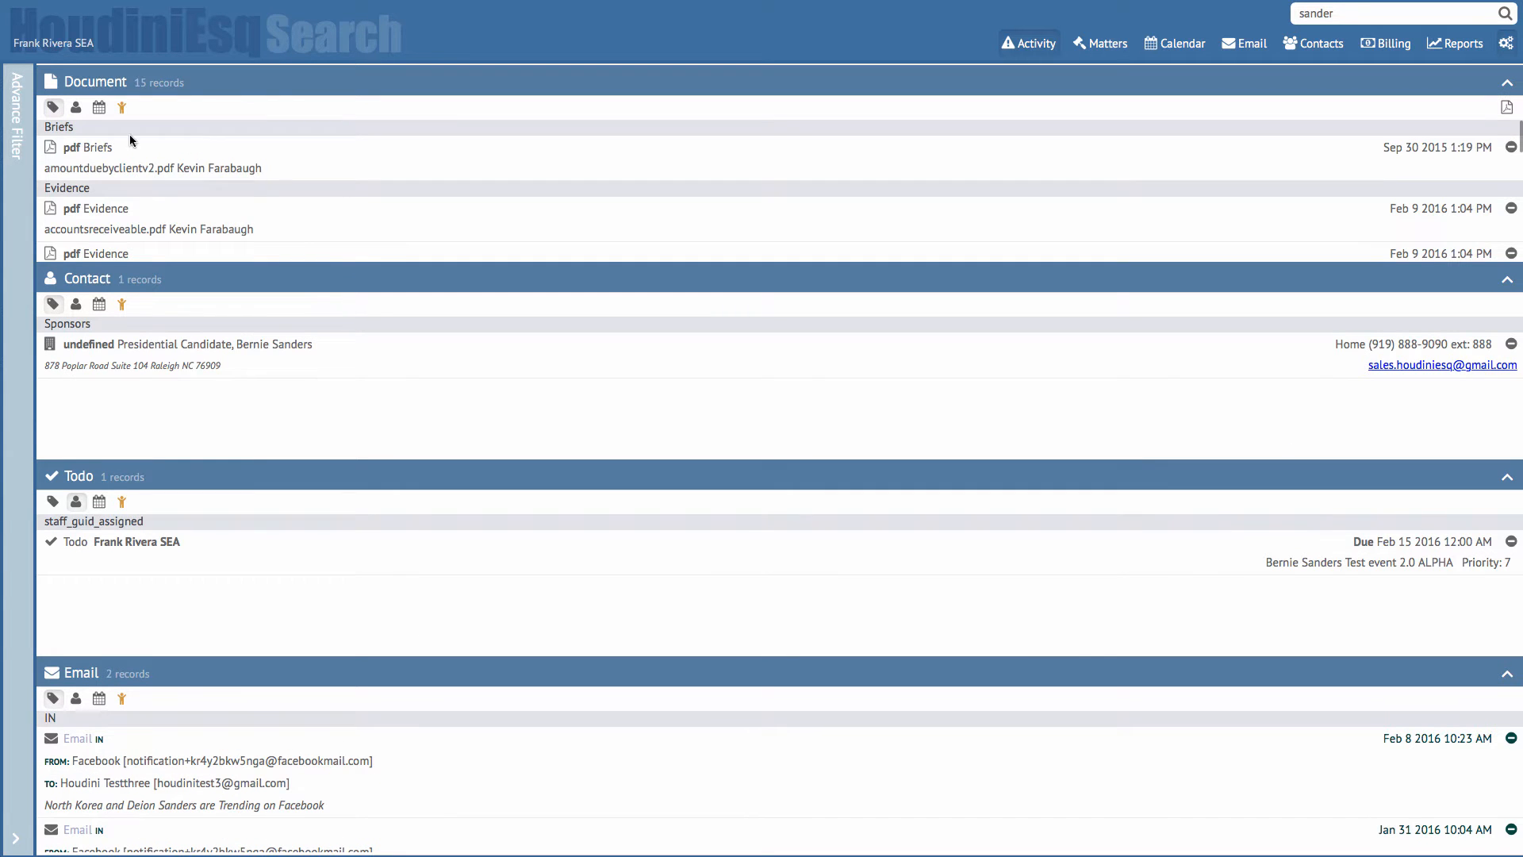
scroll(131, 147, down, 3)
scroll(134, 156, up, 5)
scroll(92, 118, down, 2)
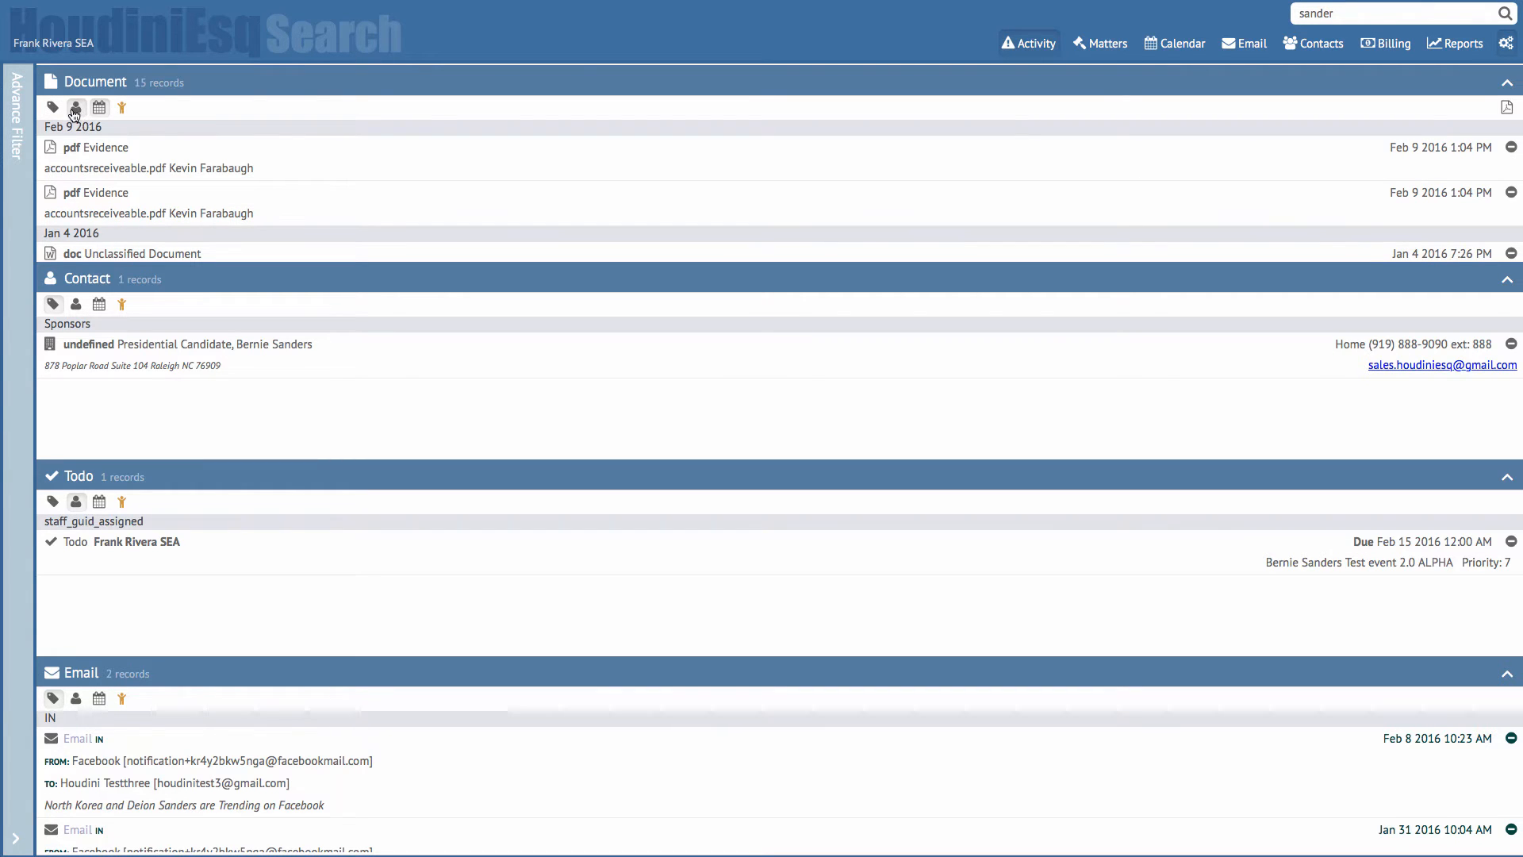
Try the staff and date groupings on the Document and Contact results, leaving both grouped by date.
scroll(79, 115, up, 2)
click(76, 107)
click(98, 107)
click(99, 304)
click(77, 306)
click(98, 304)
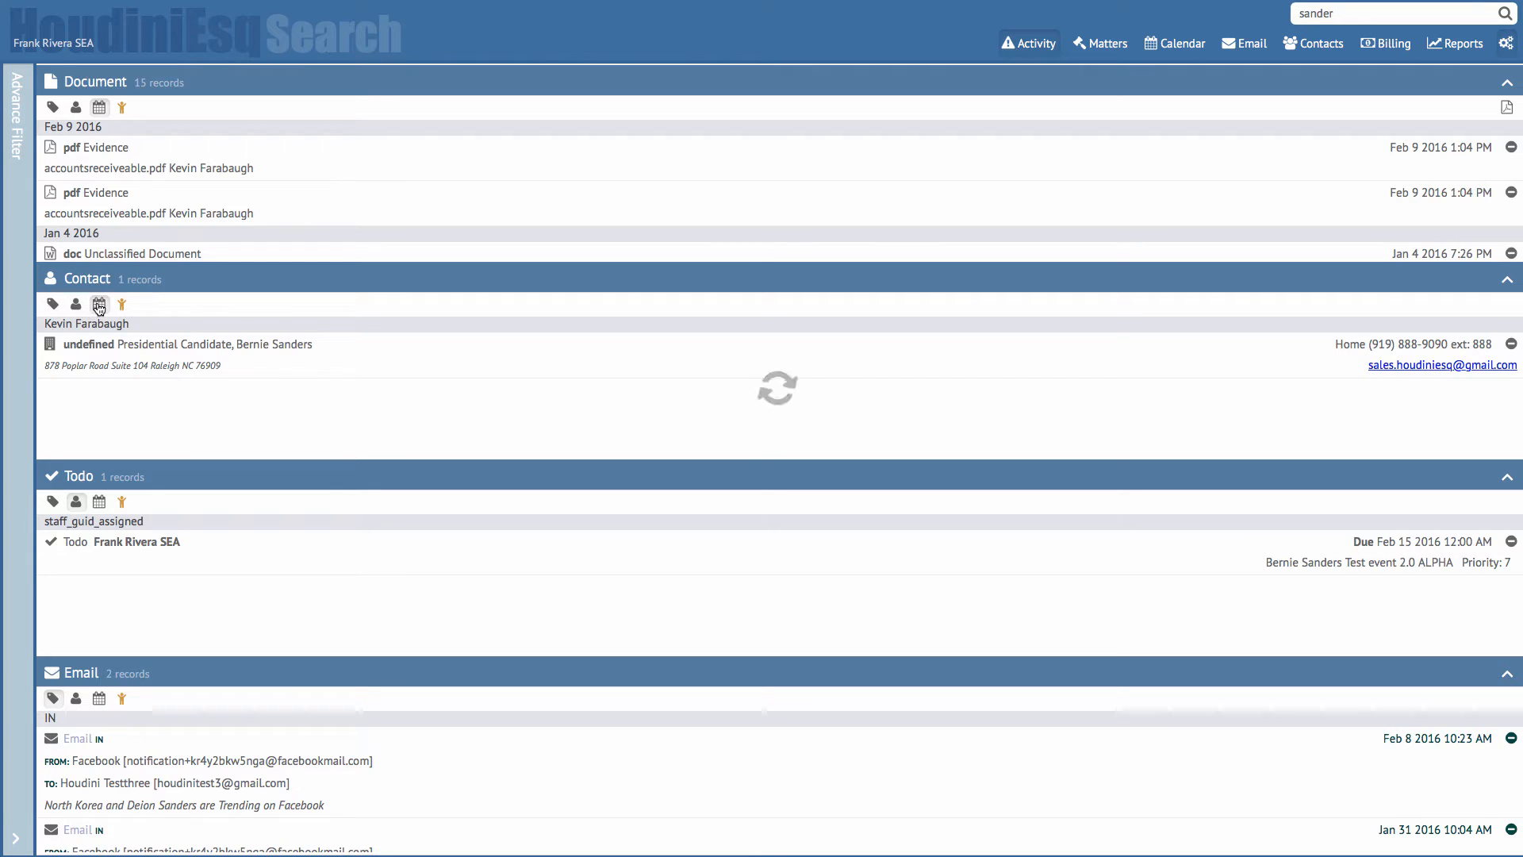
Collapse the Contact, Todo and Email results and limit the Document results to the signed-in user's own records.
click(305, 279)
click(266, 408)
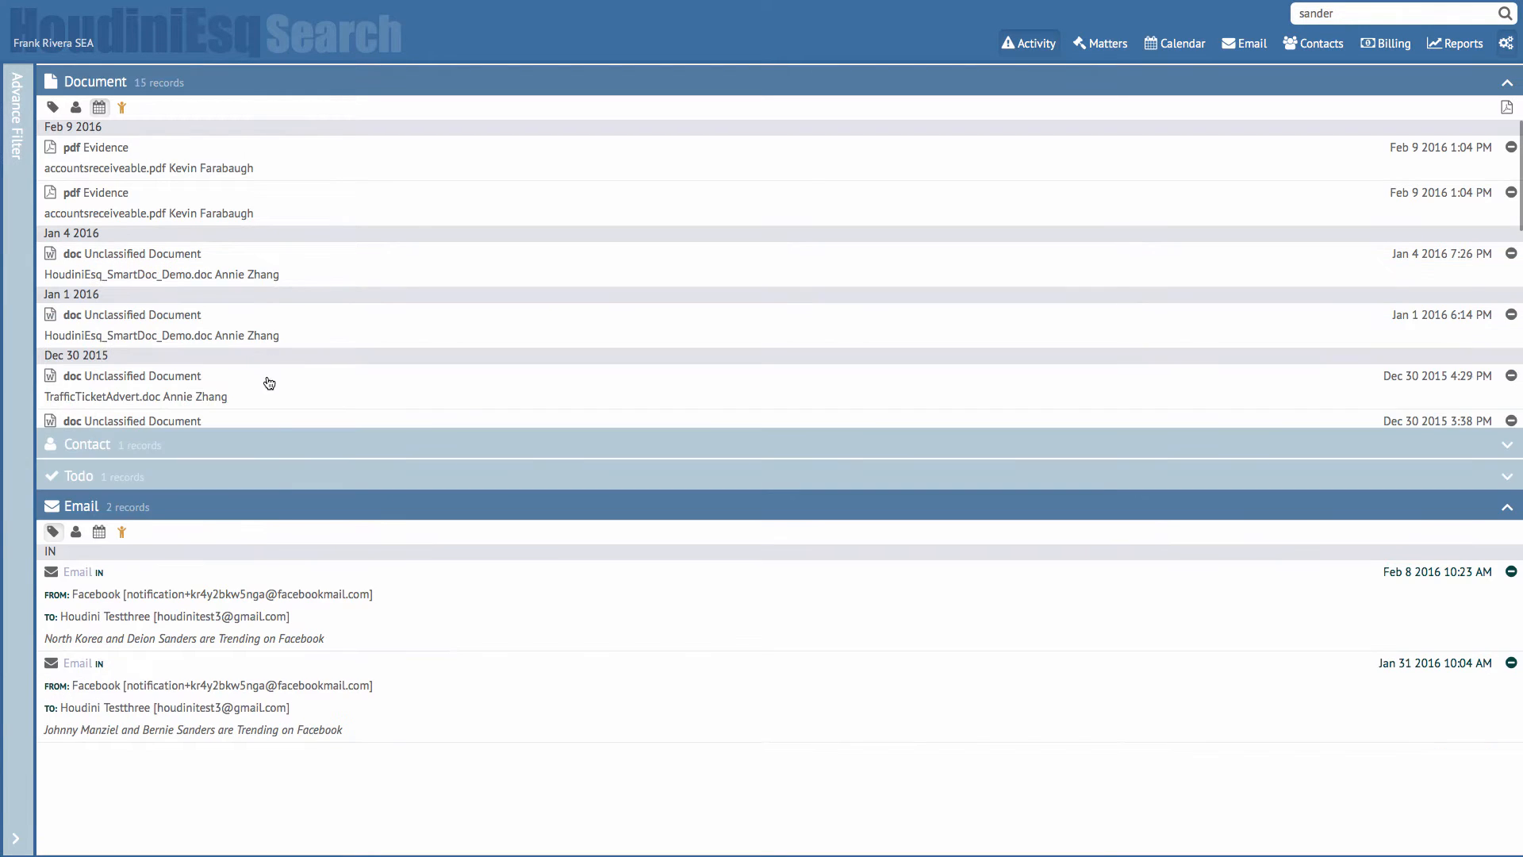
click(277, 599)
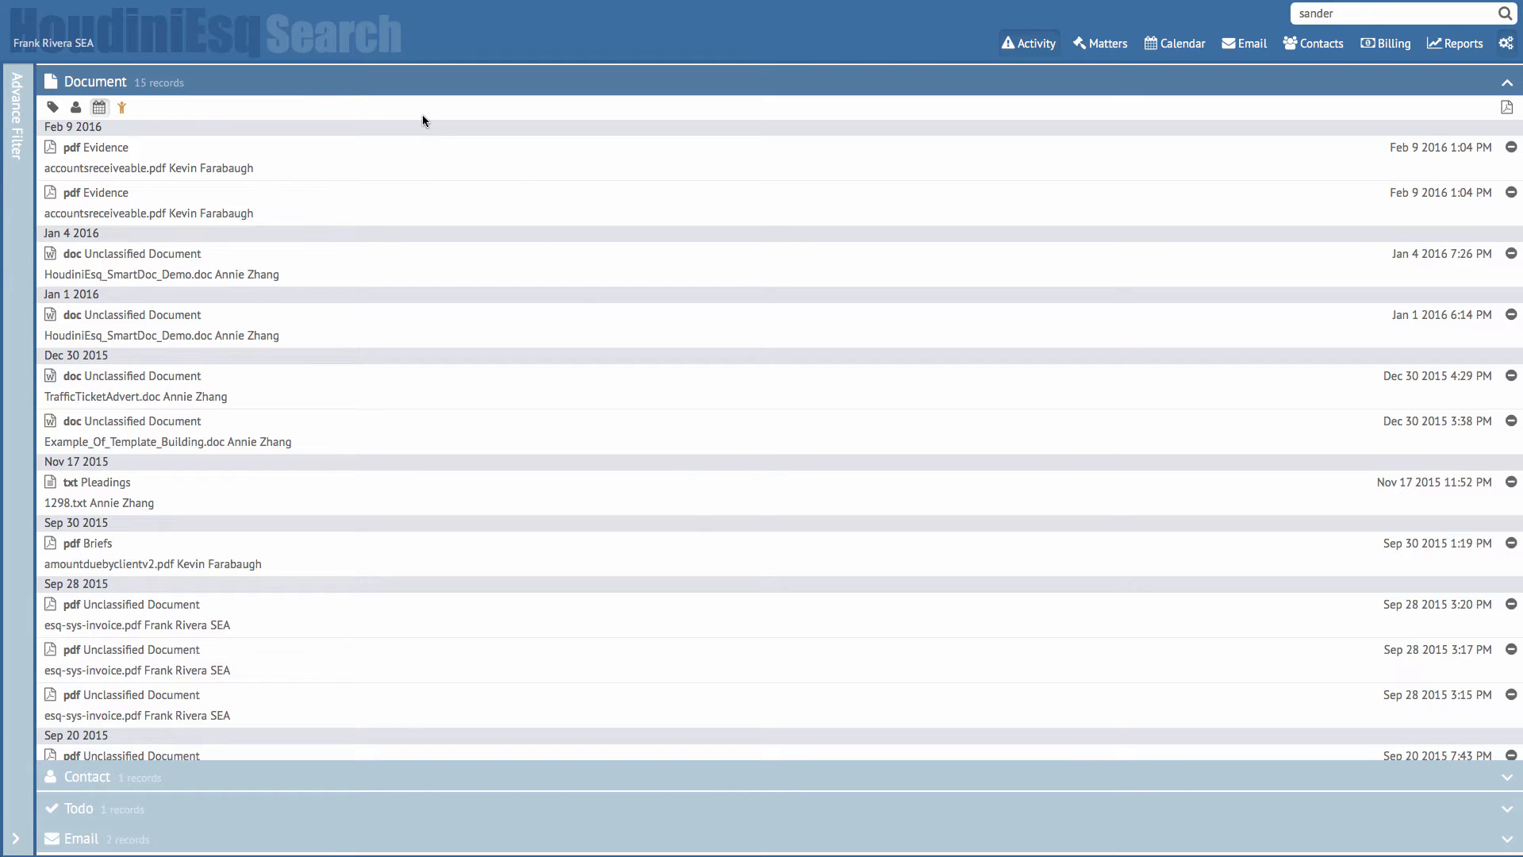
click(123, 109)
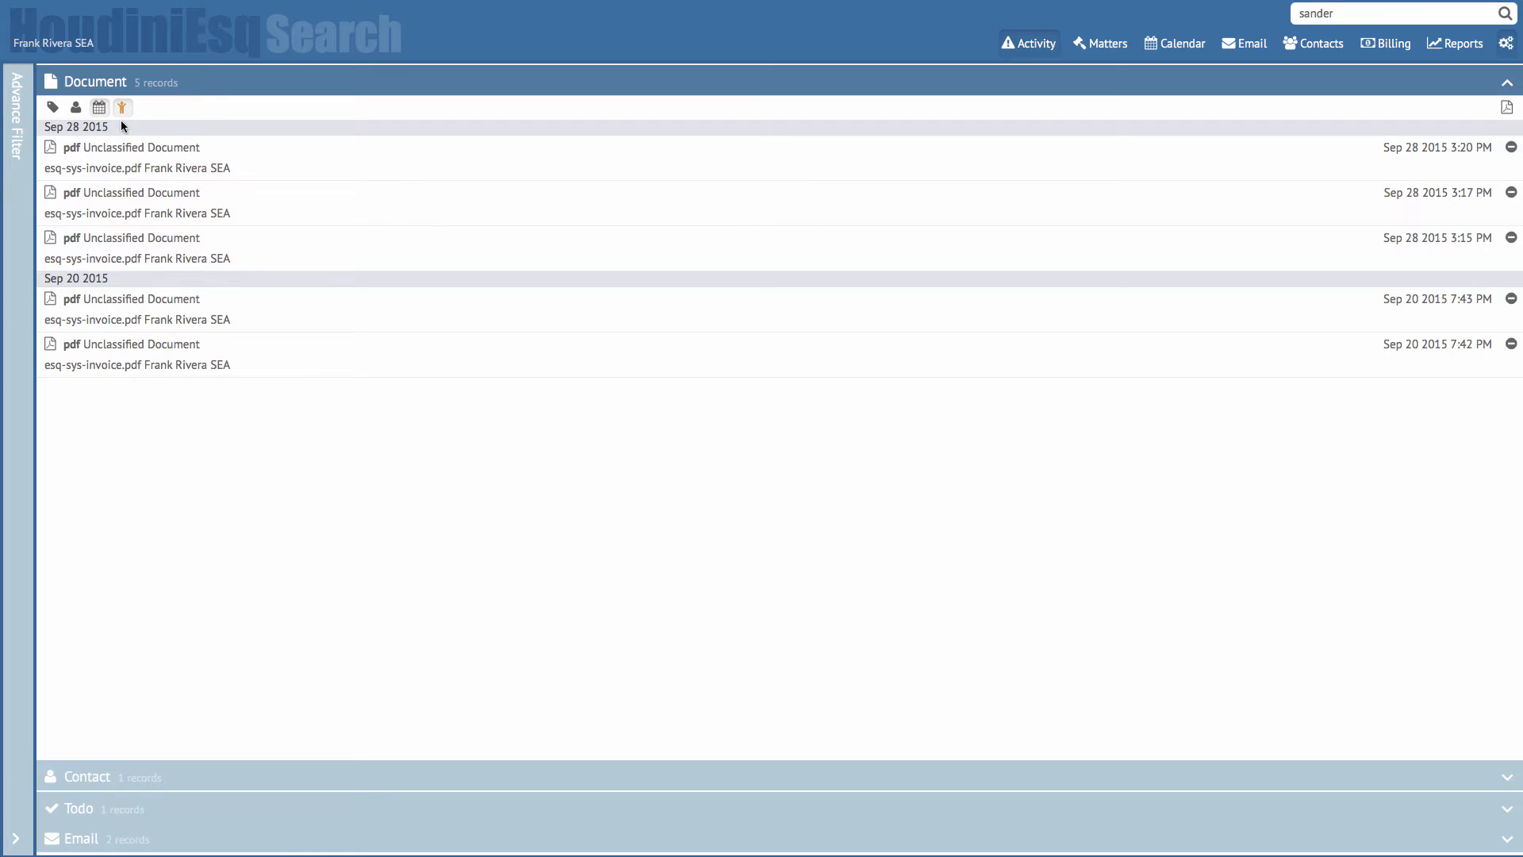
Return to the Activity notices and view them as of May 1, 2016 and April 1, 2016.
click(1036, 45)
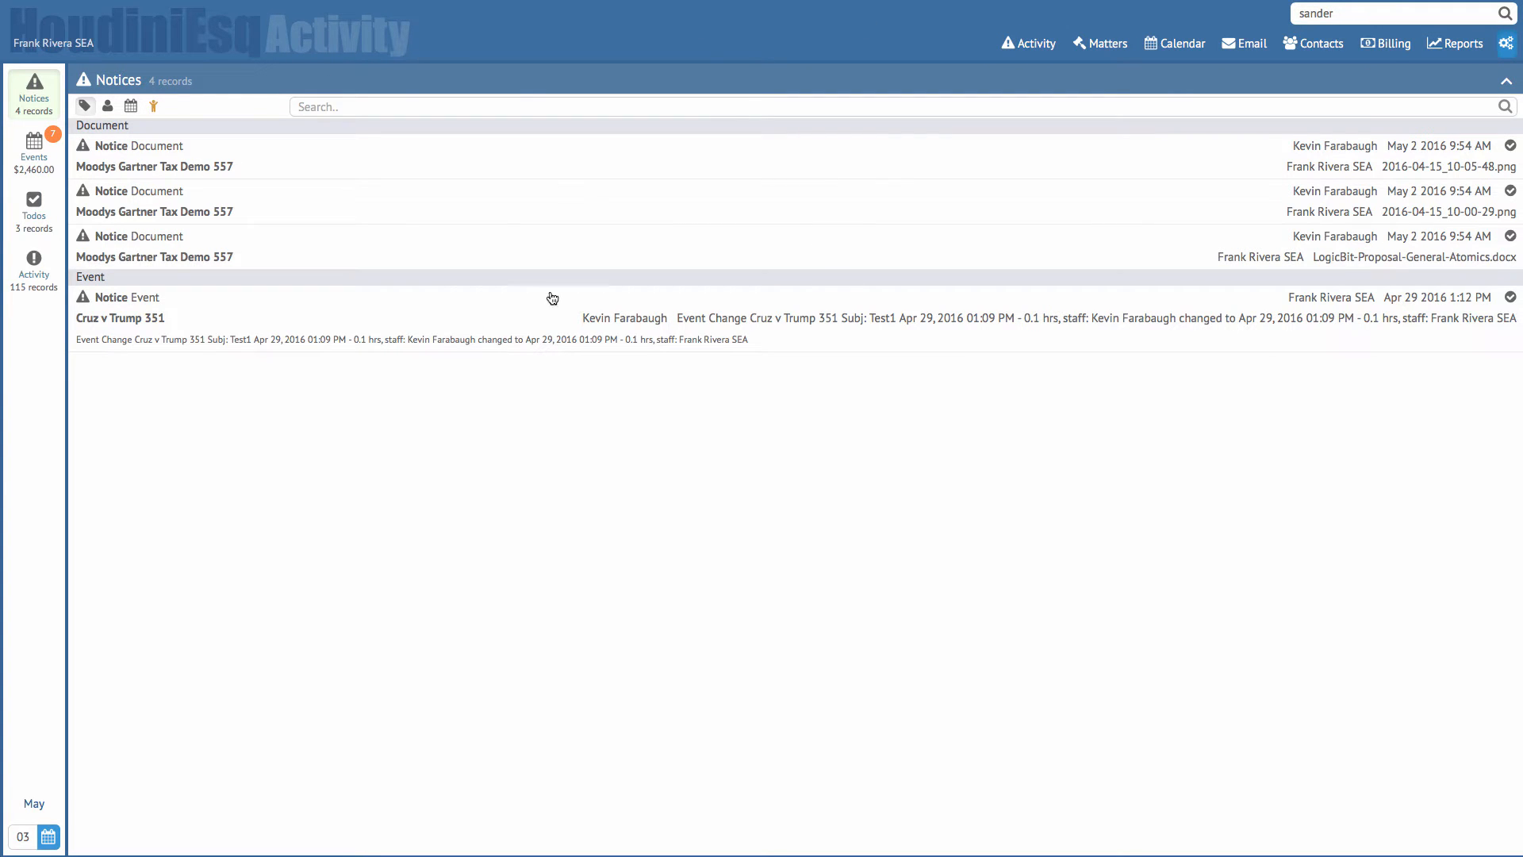
click(49, 842)
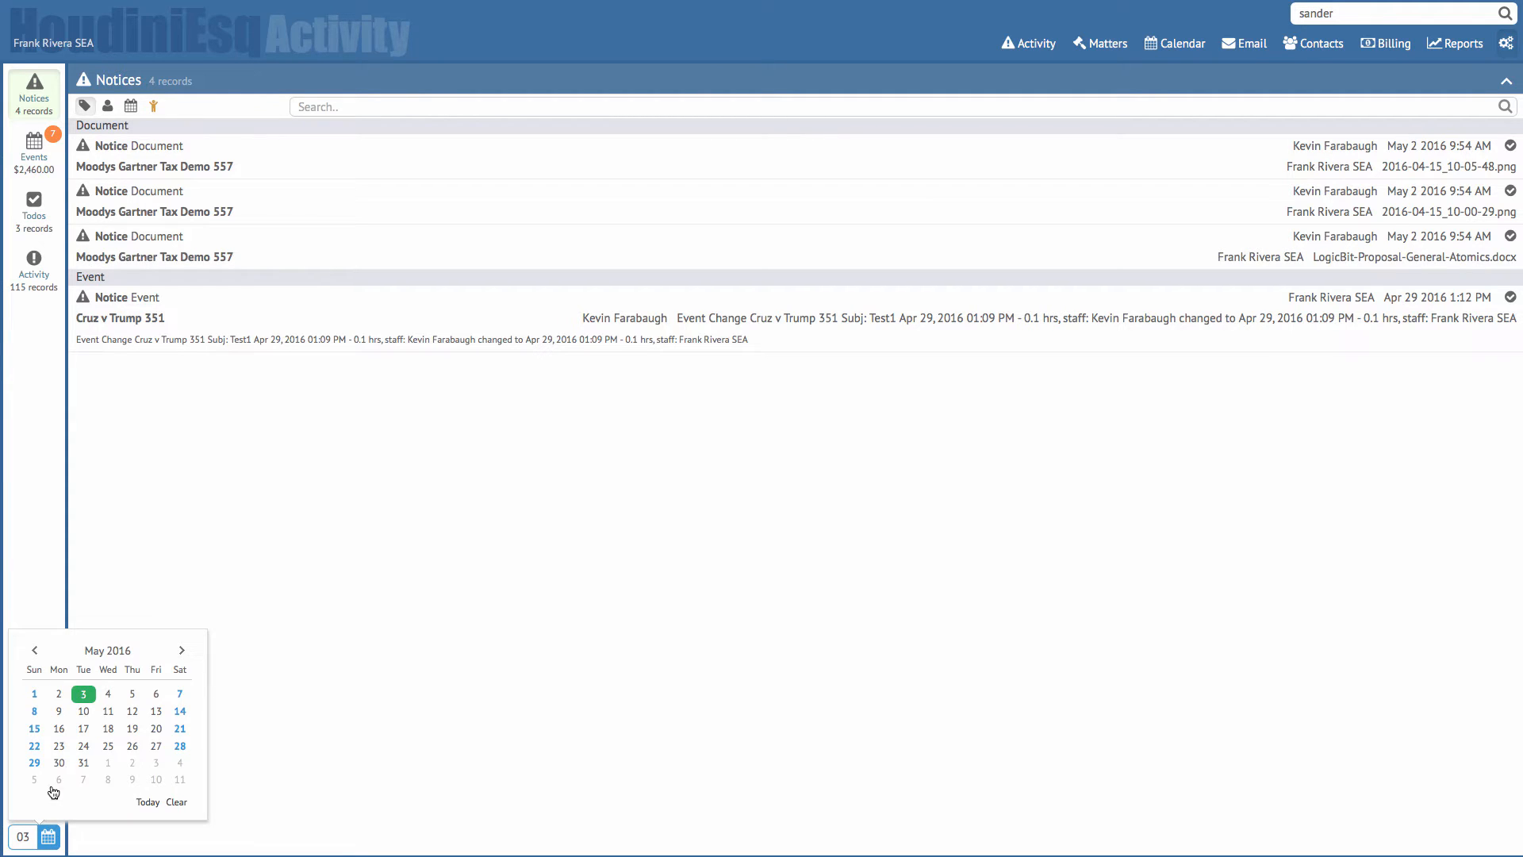
click(34, 695)
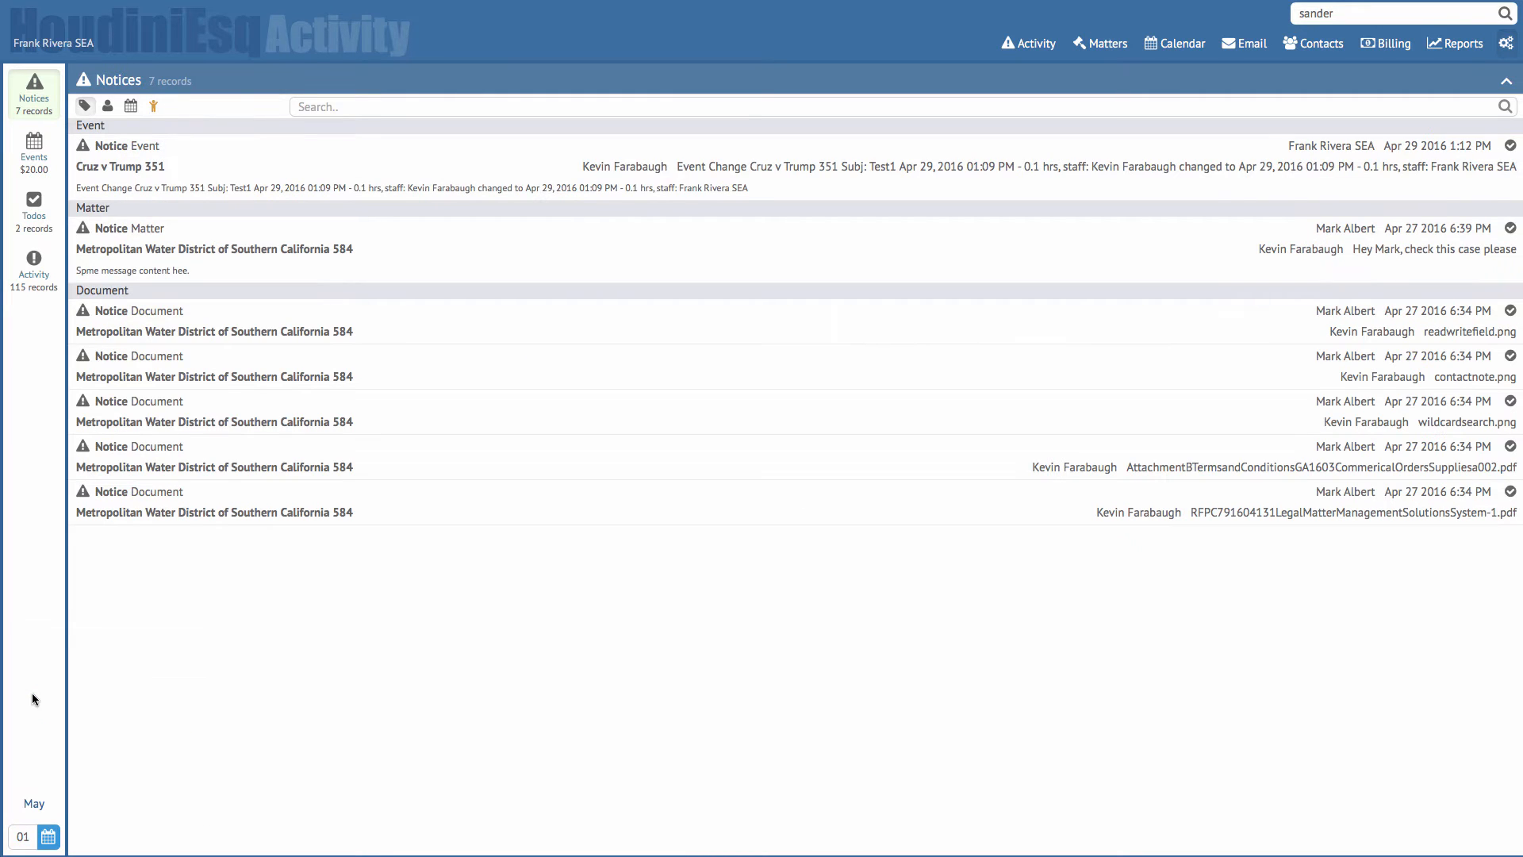
click(51, 837)
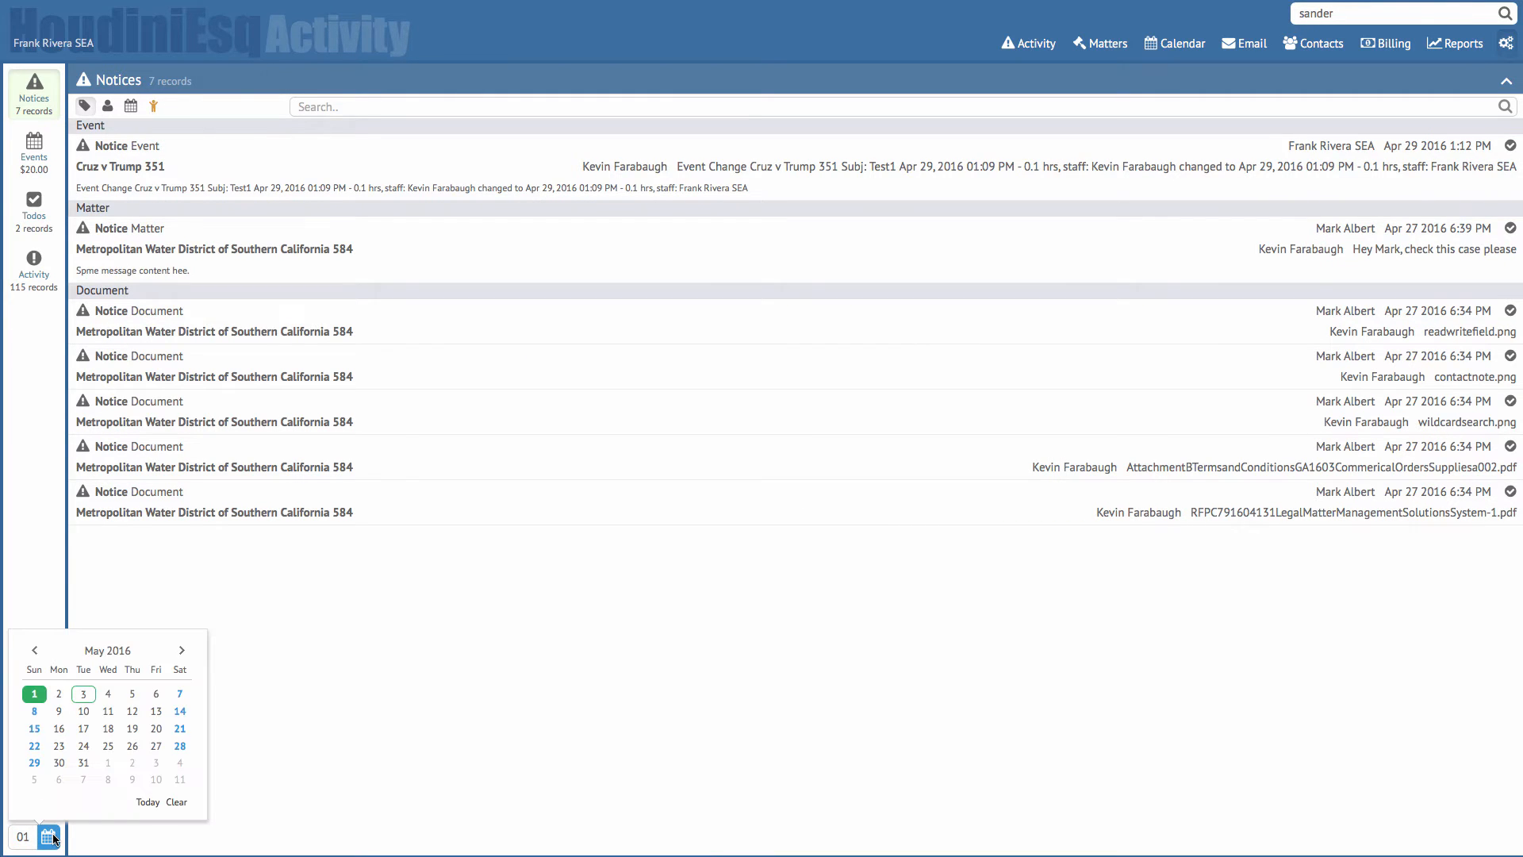
click(35, 650)
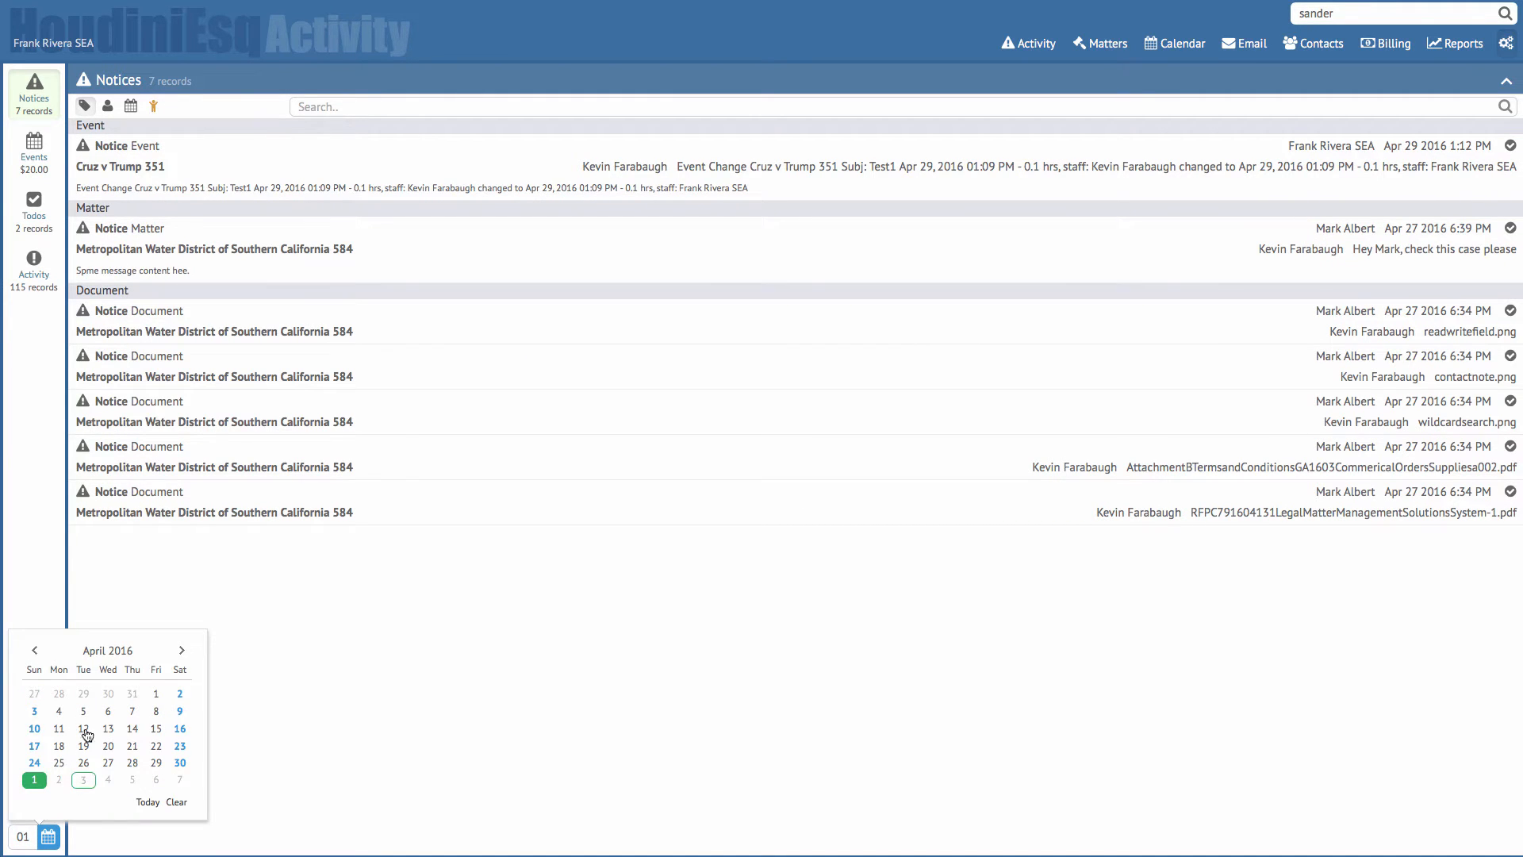
click(156, 695)
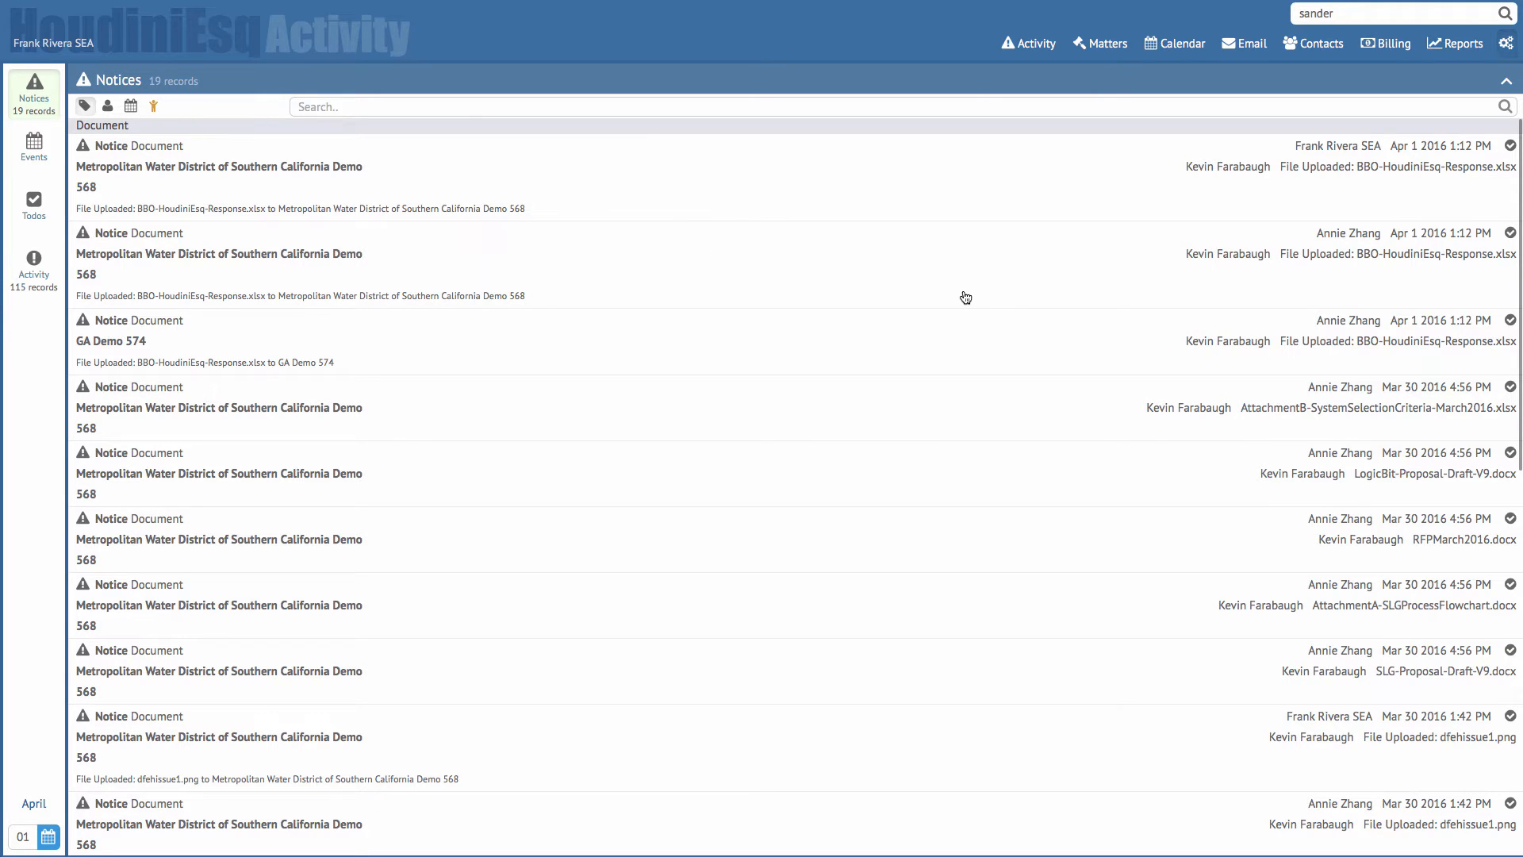
Open the Matters area, search the matters list for "sand" and clear the search.
click(1119, 52)
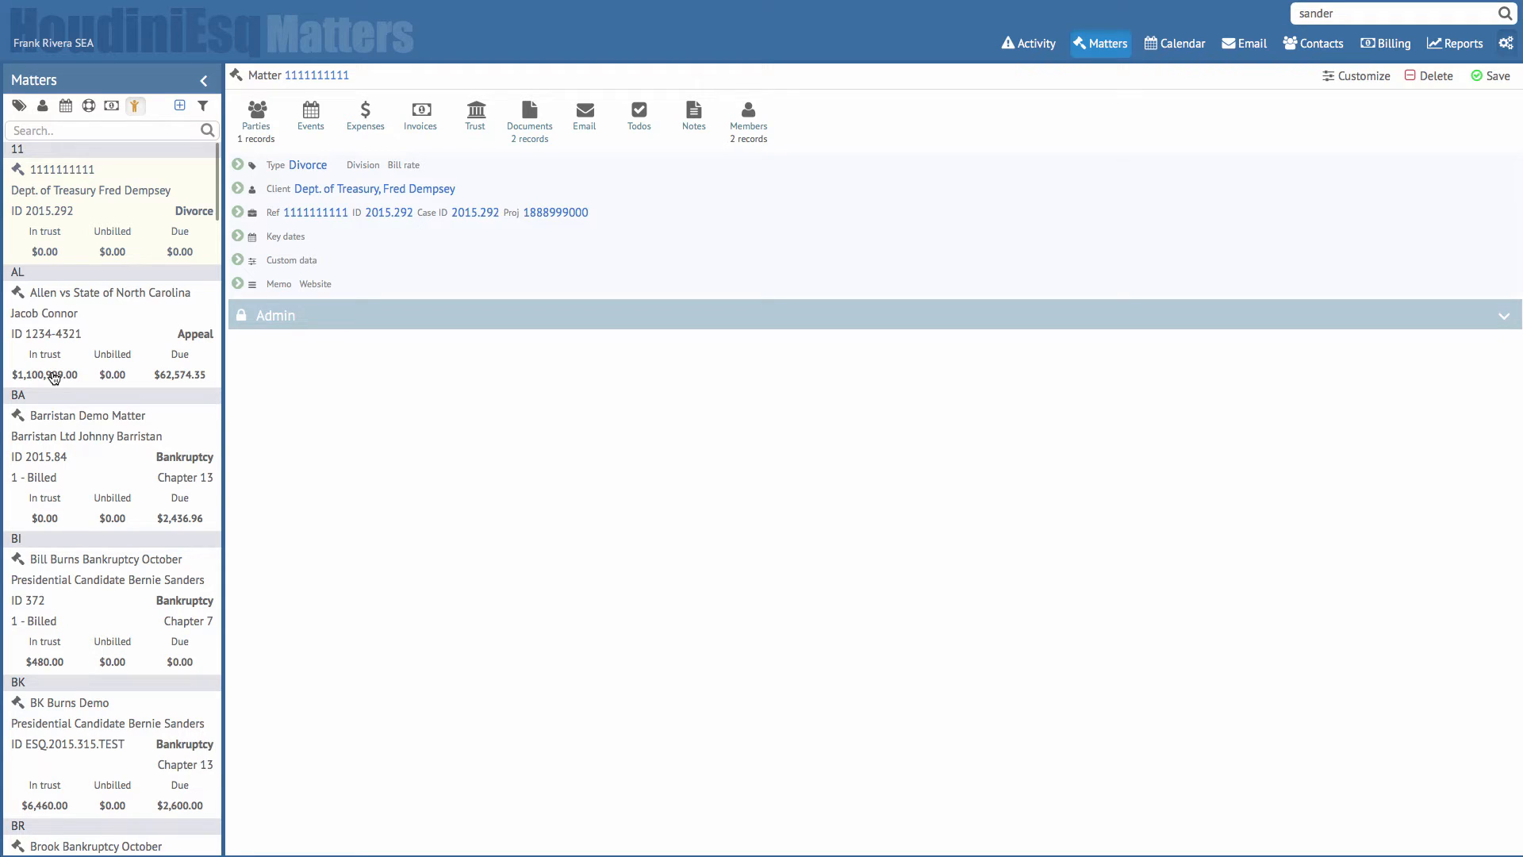
click(112, 130)
text(s)
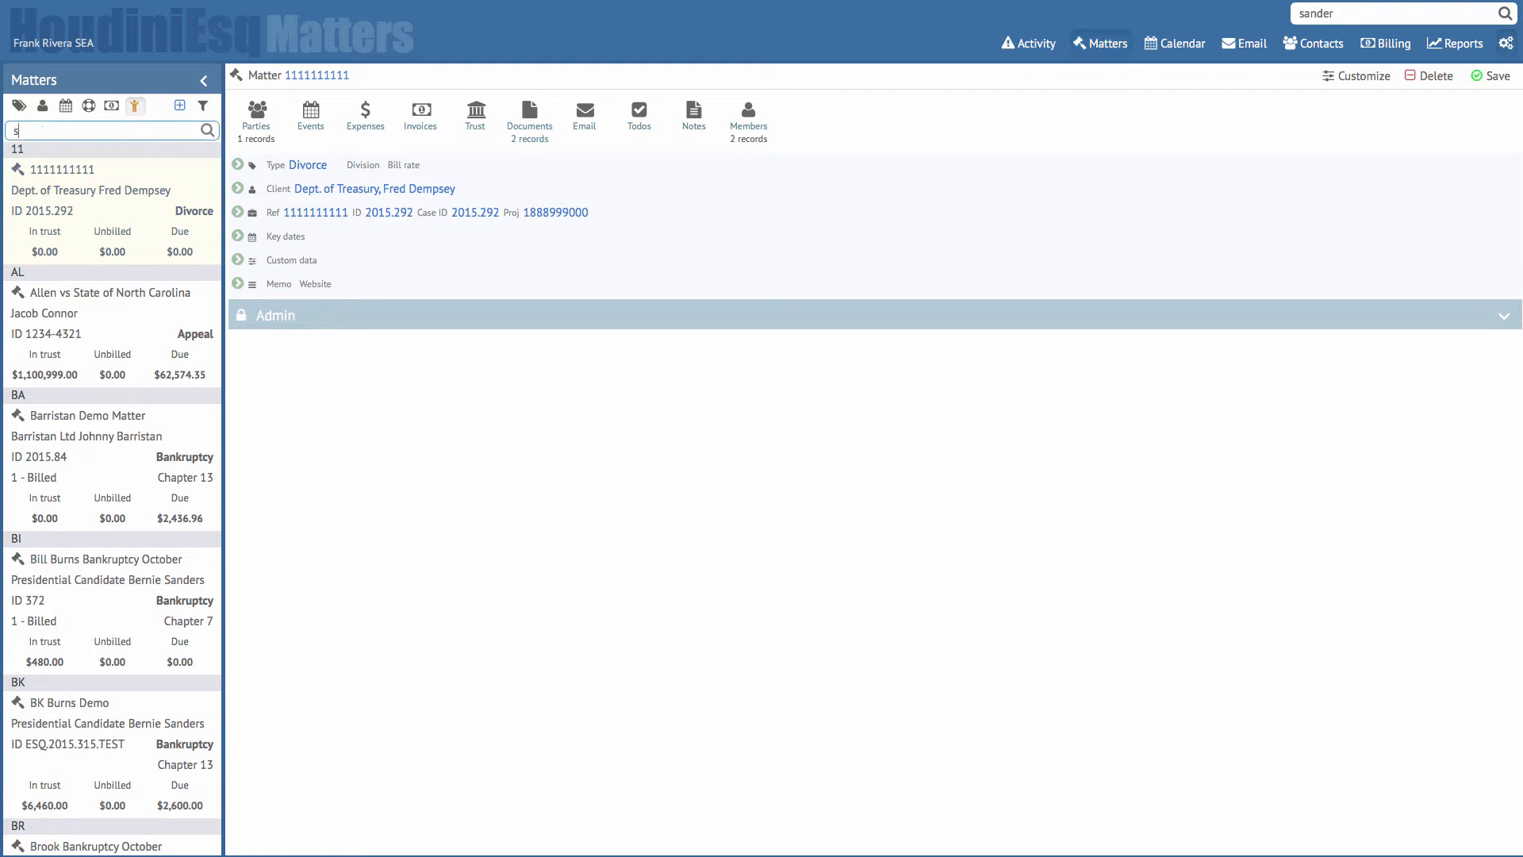
text(and)
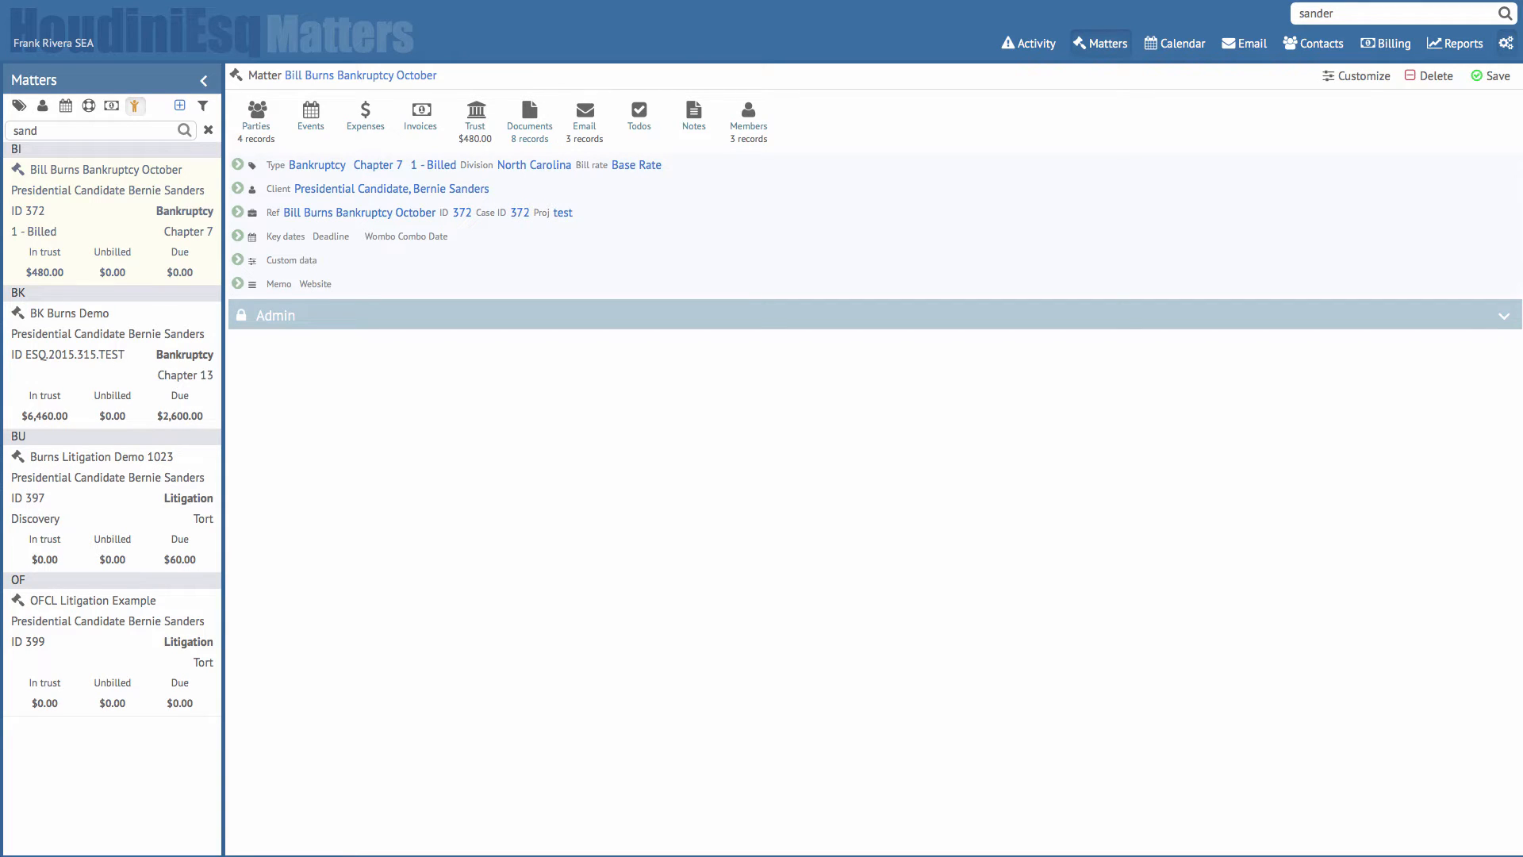
click(208, 130)
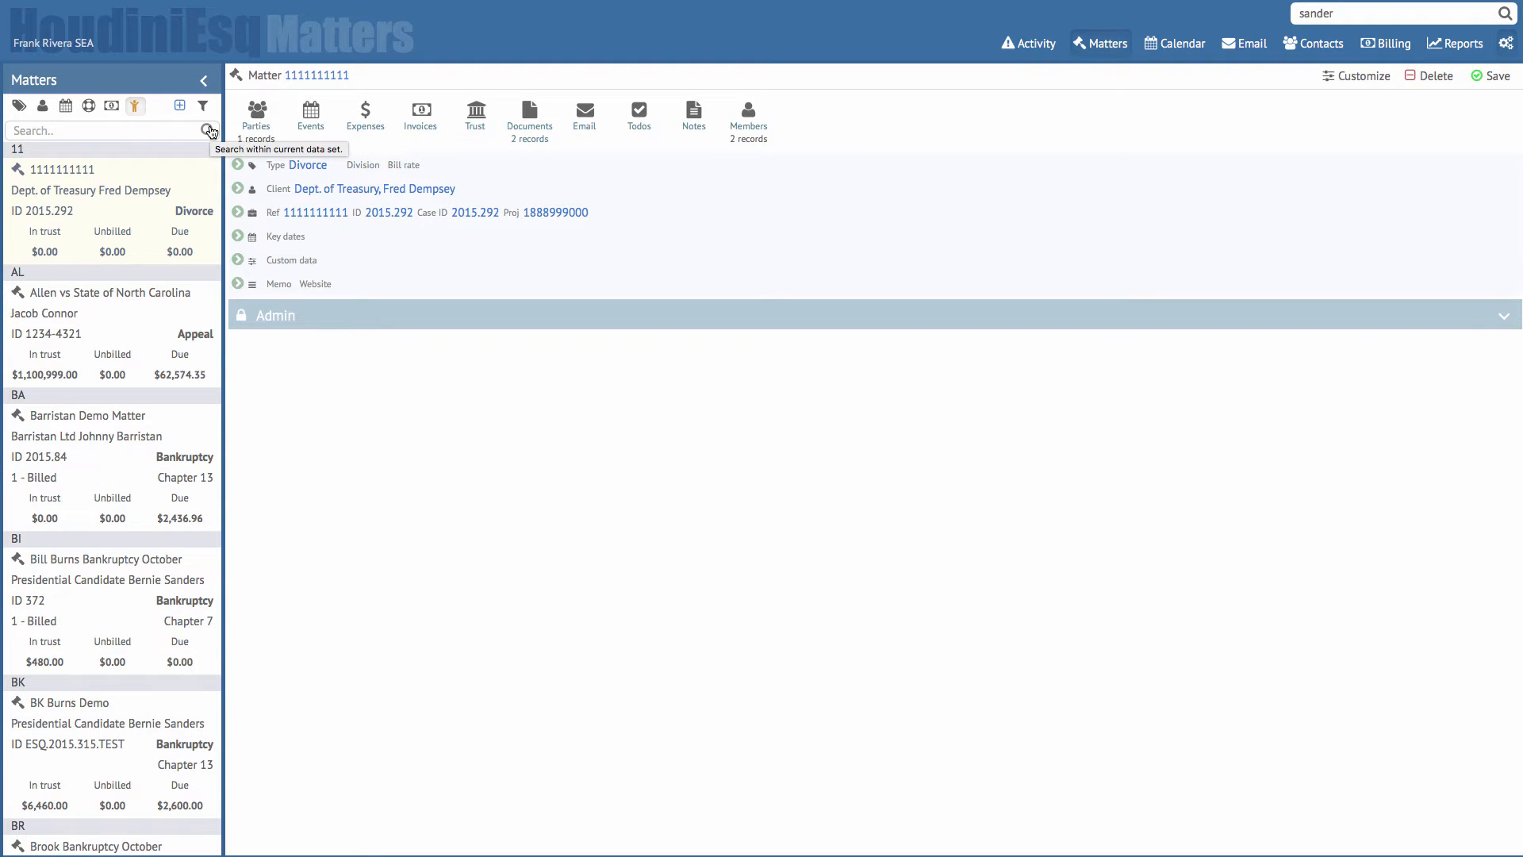
Group the matters list by matter type and browse the resulting groups.
click(21, 111)
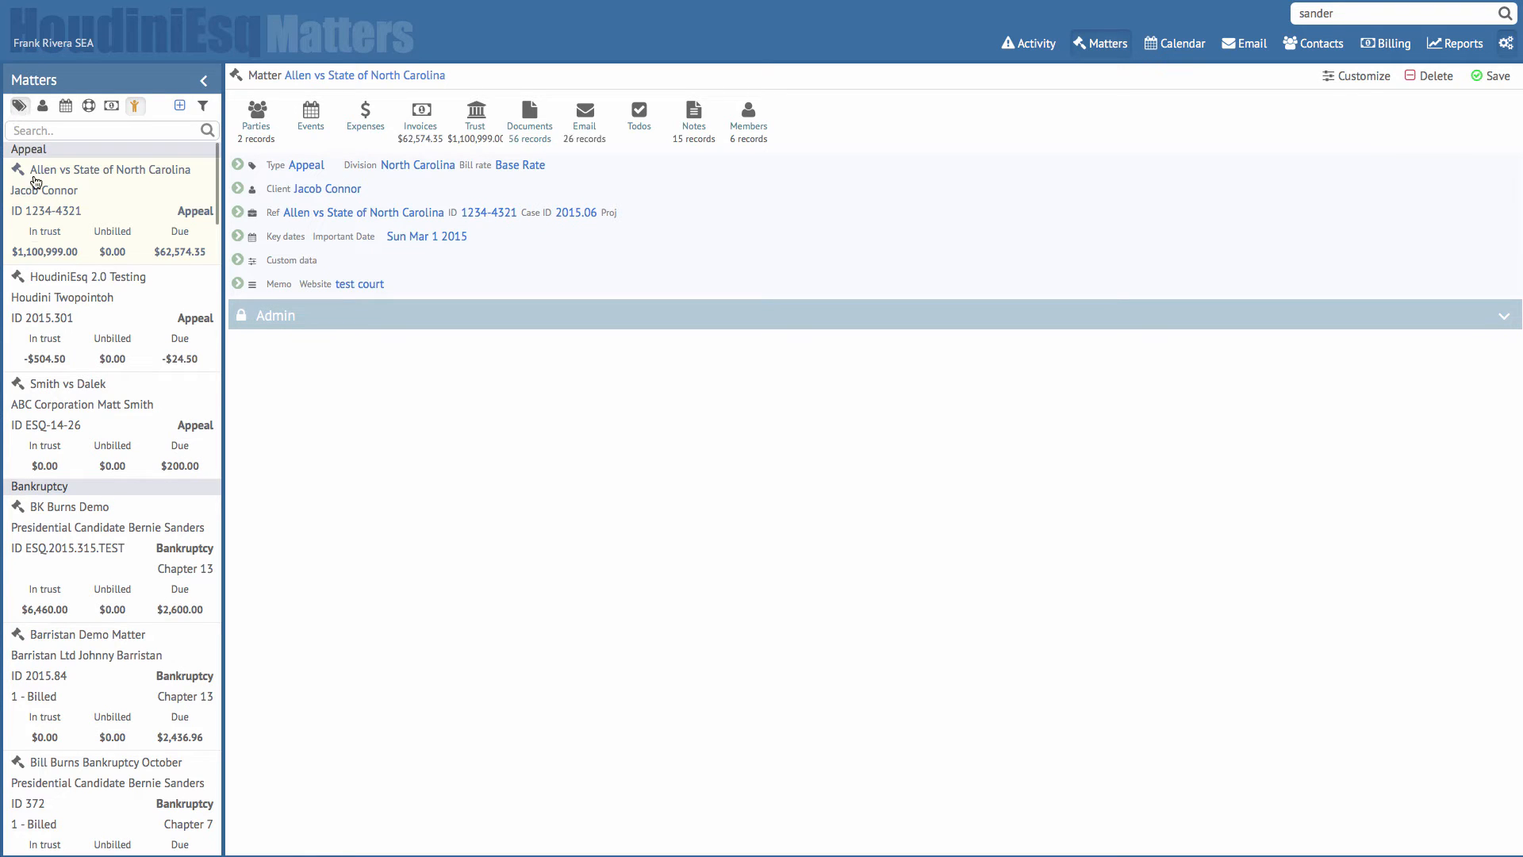
scroll(79, 599, down, 15)
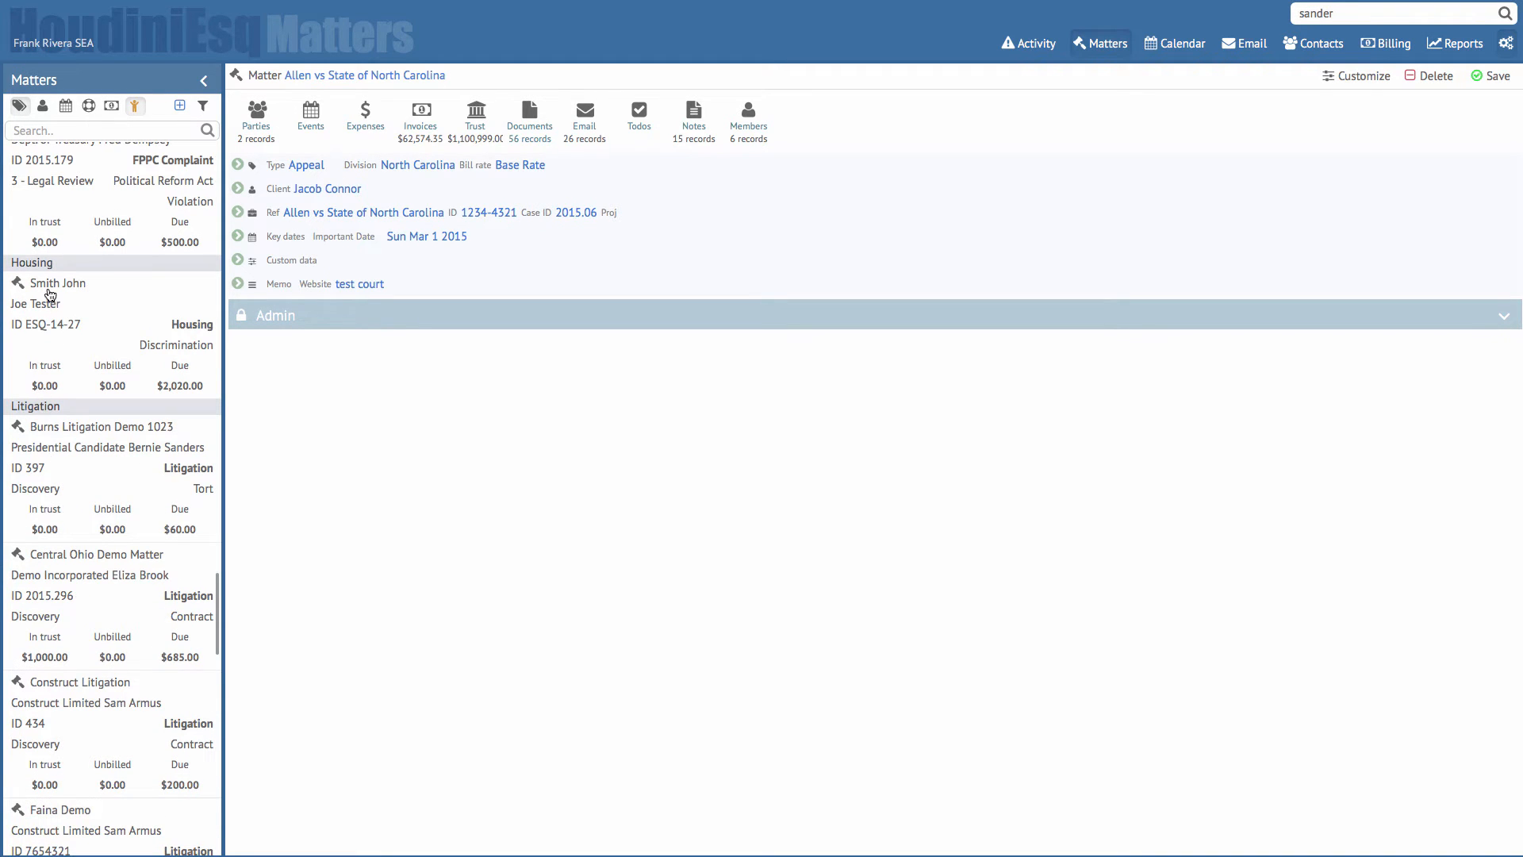
scroll(49, 298, up, 15)
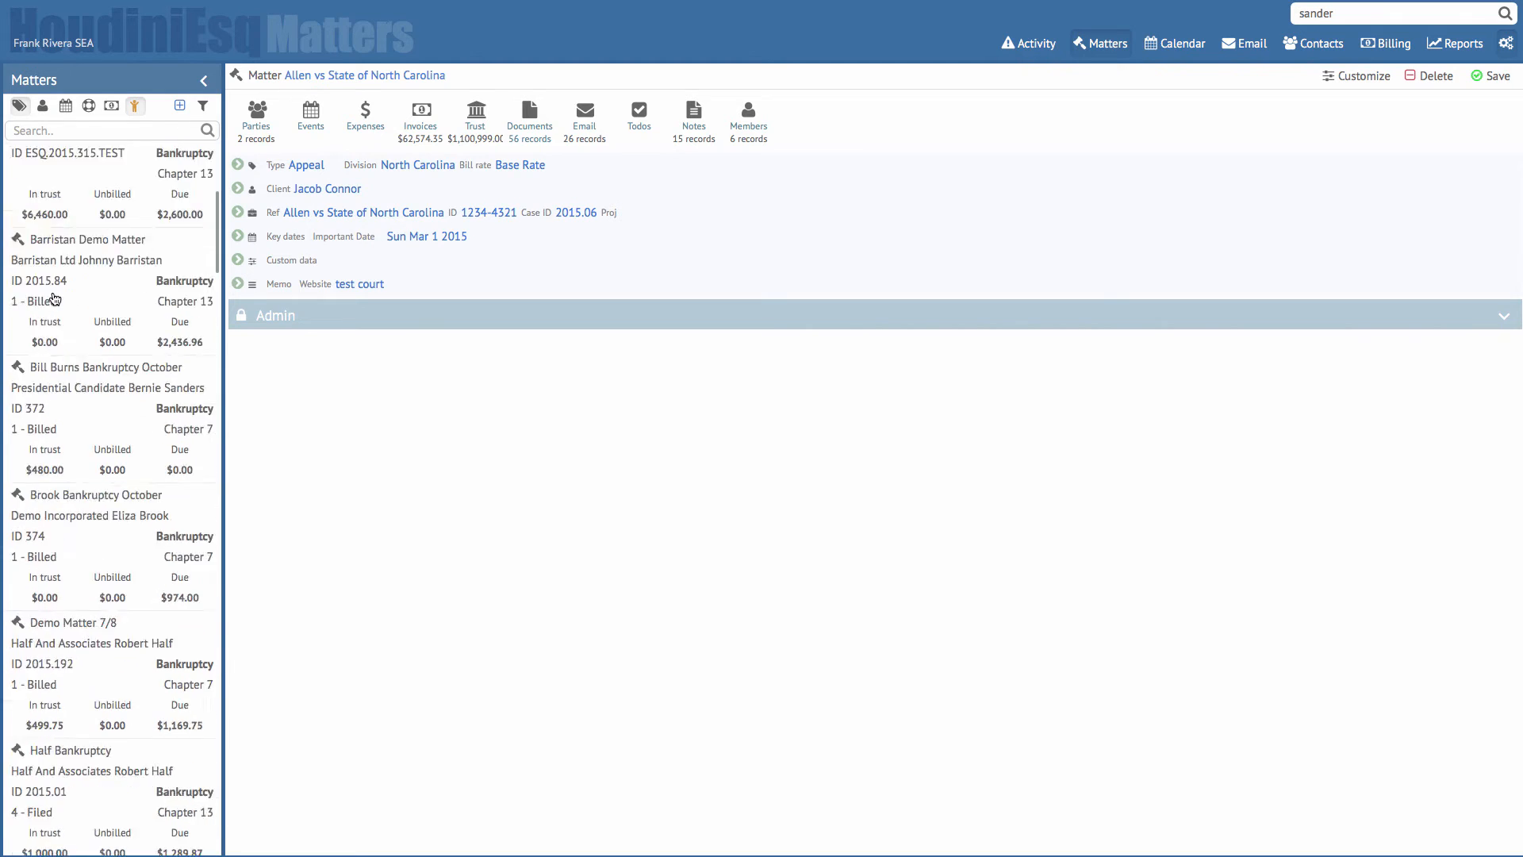
Group the matters list by client and browse the client groups.
click(43, 107)
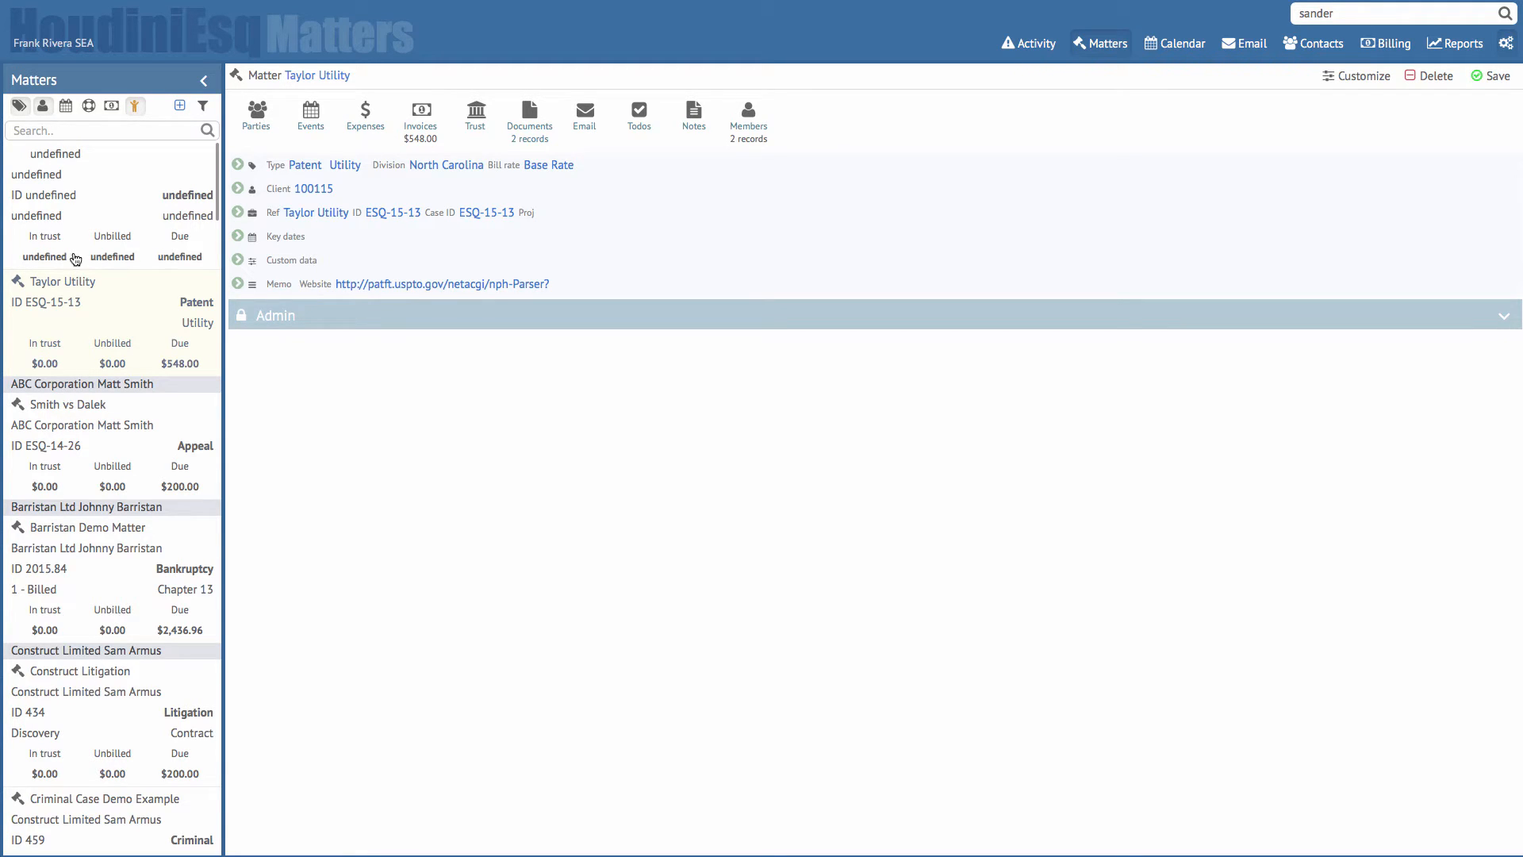
scroll(109, 429, down, 3)
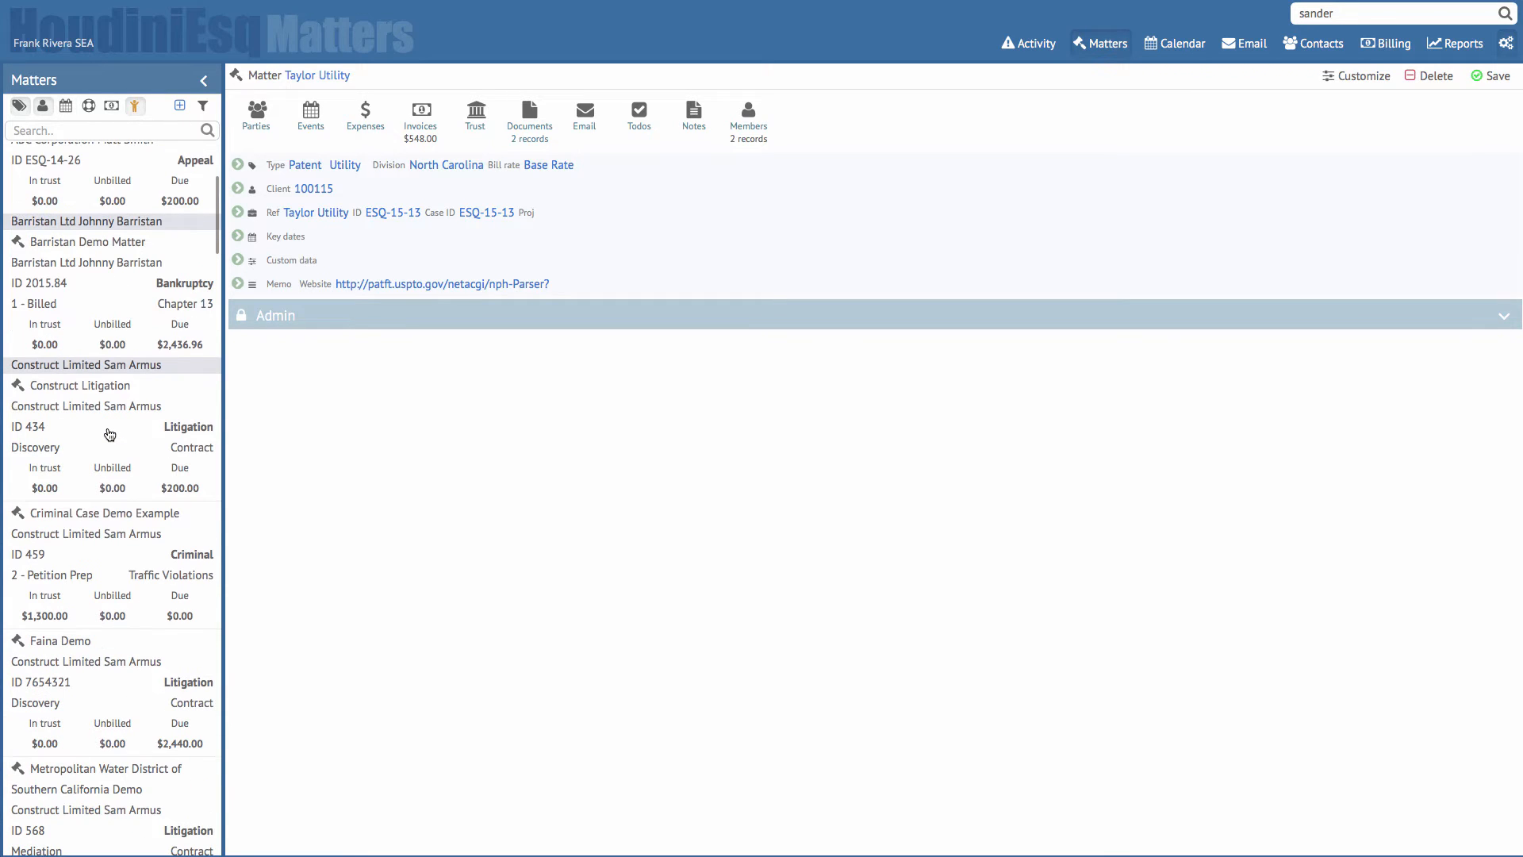
scroll(111, 413, down, 3)
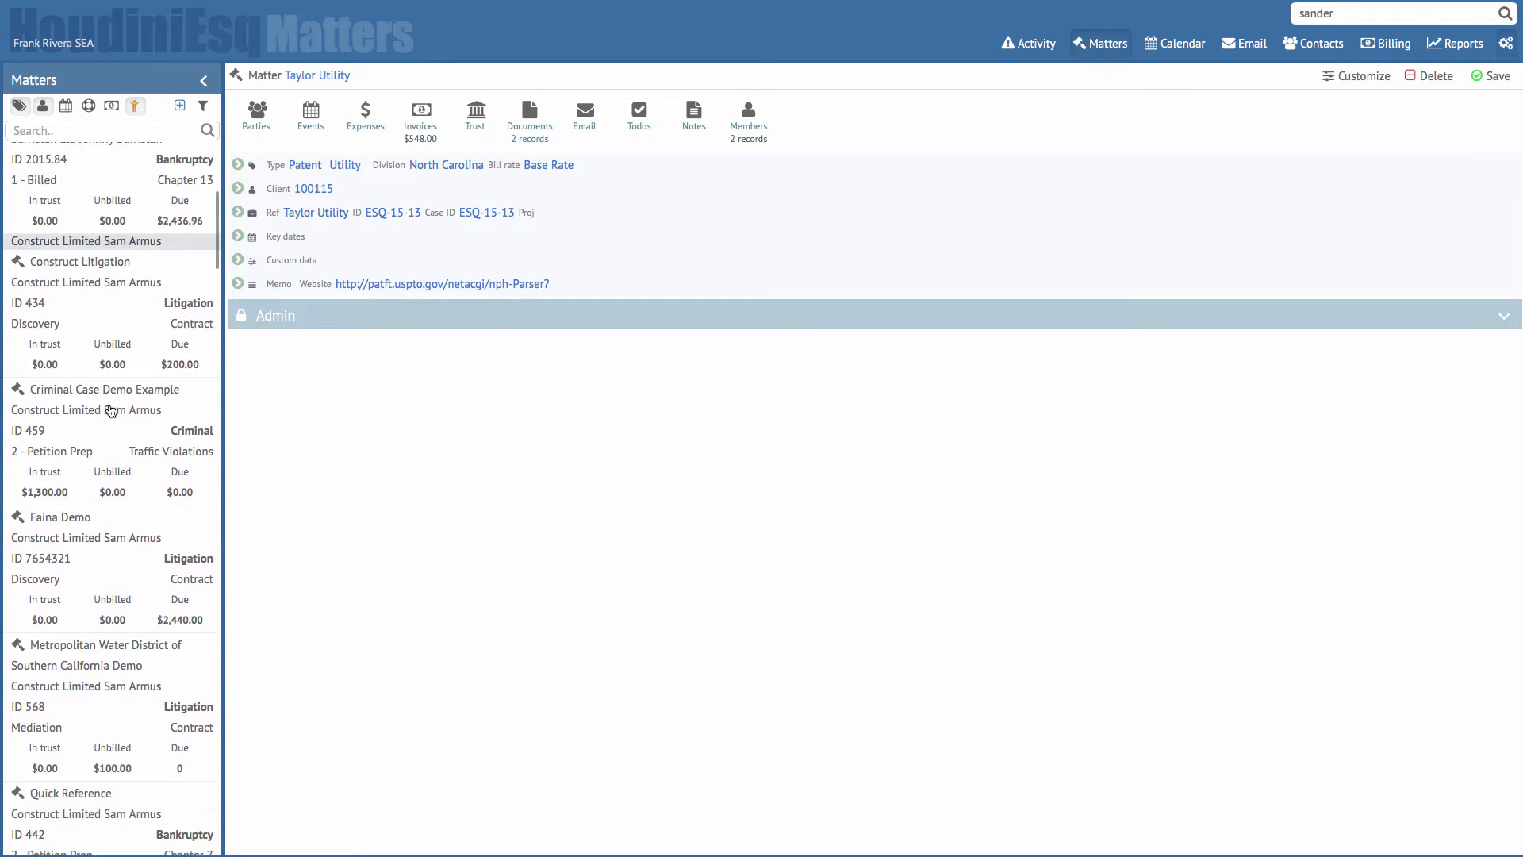
scroll(127, 407, up, 6)
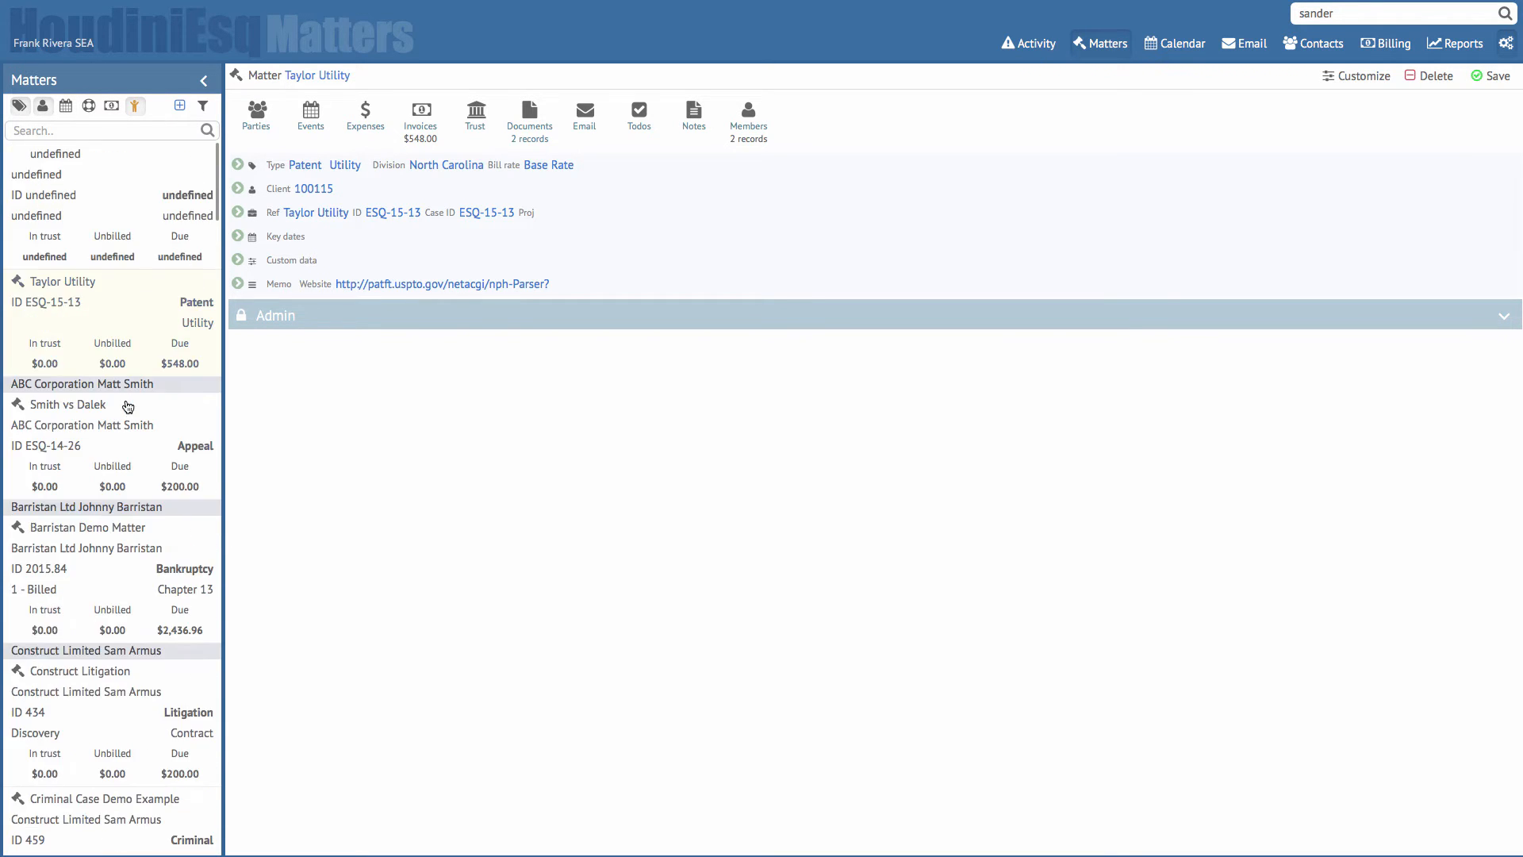
Search the matters list for "constru" and for "919", and clear the search.
click(87, 131)
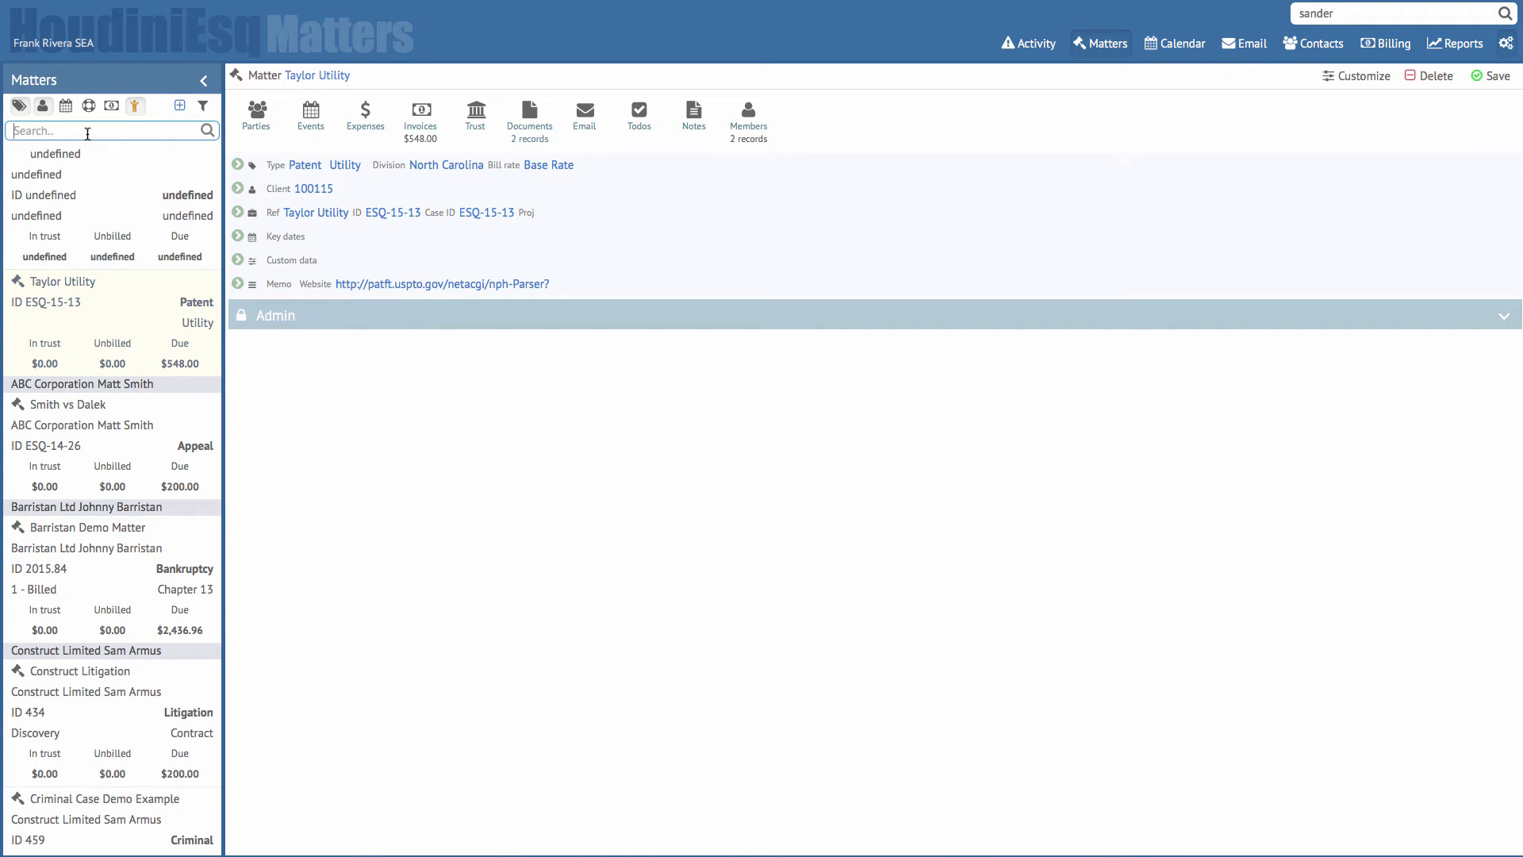
text(constru)
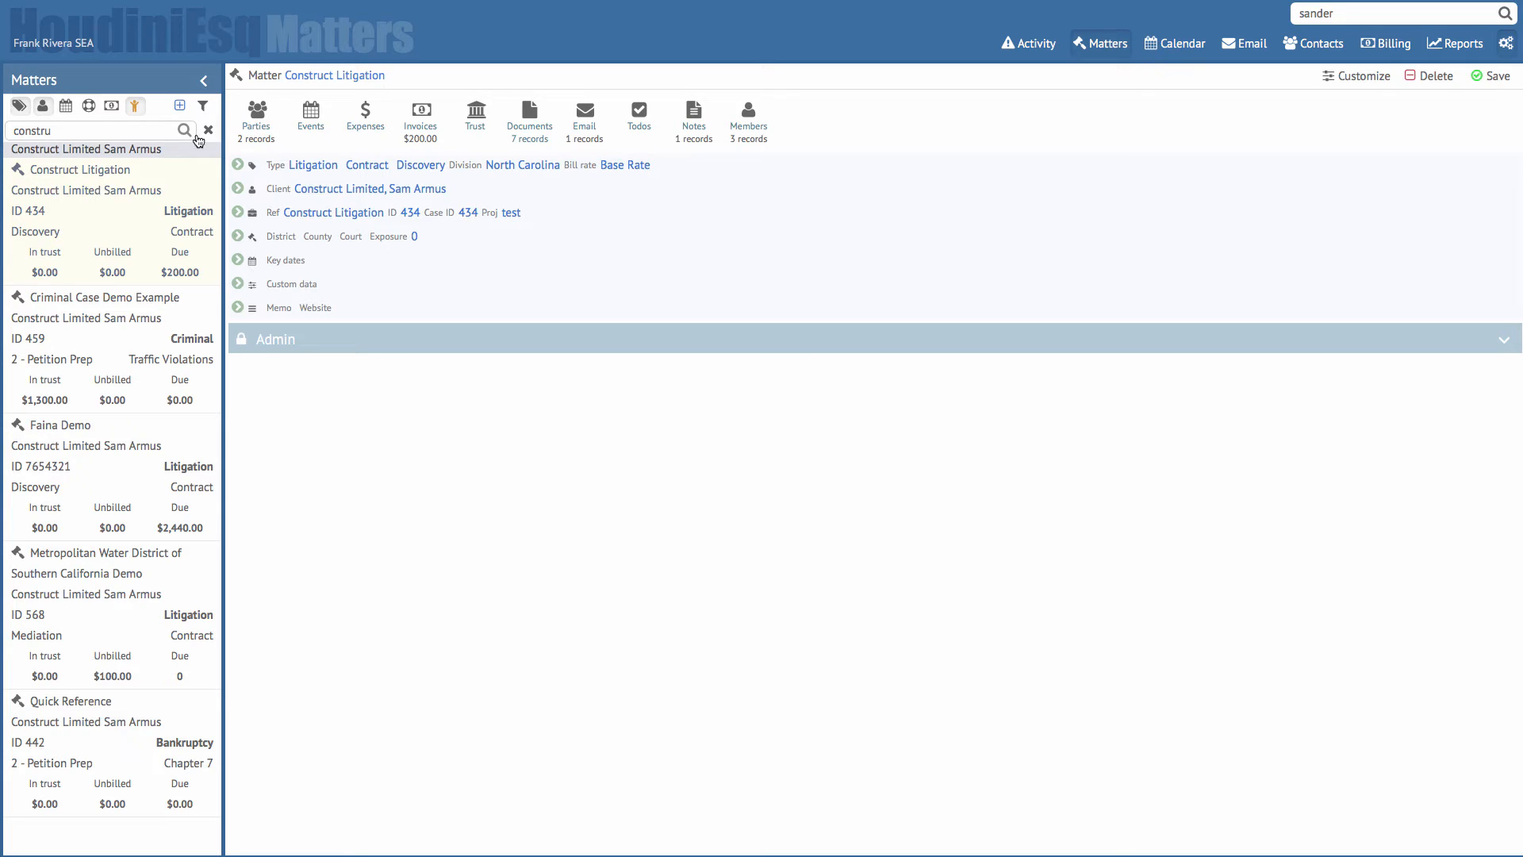
drag(96, 130, 1, 131)
text(919)
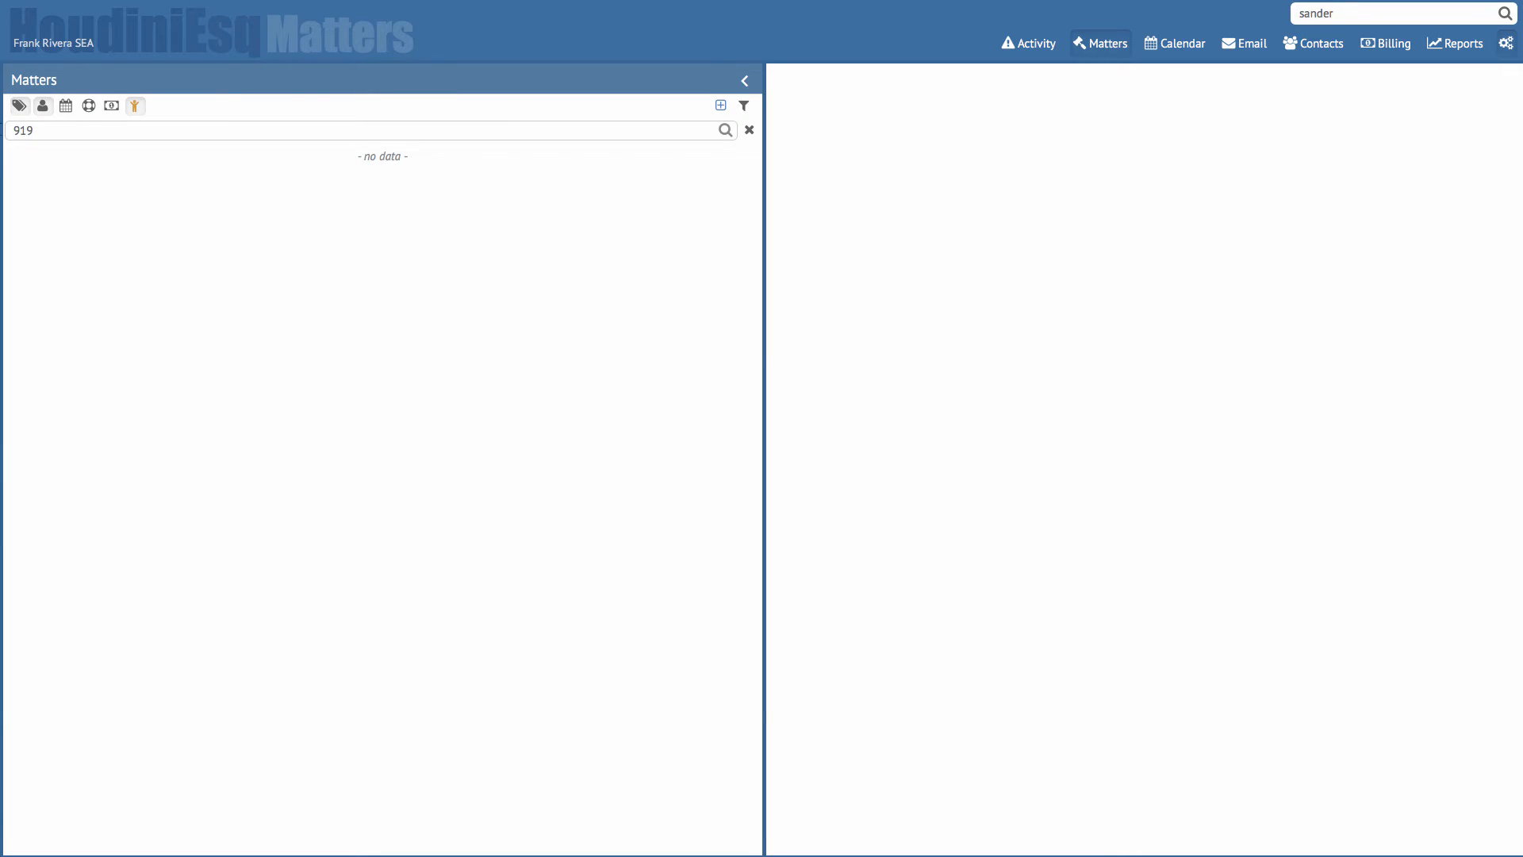
click(750, 131)
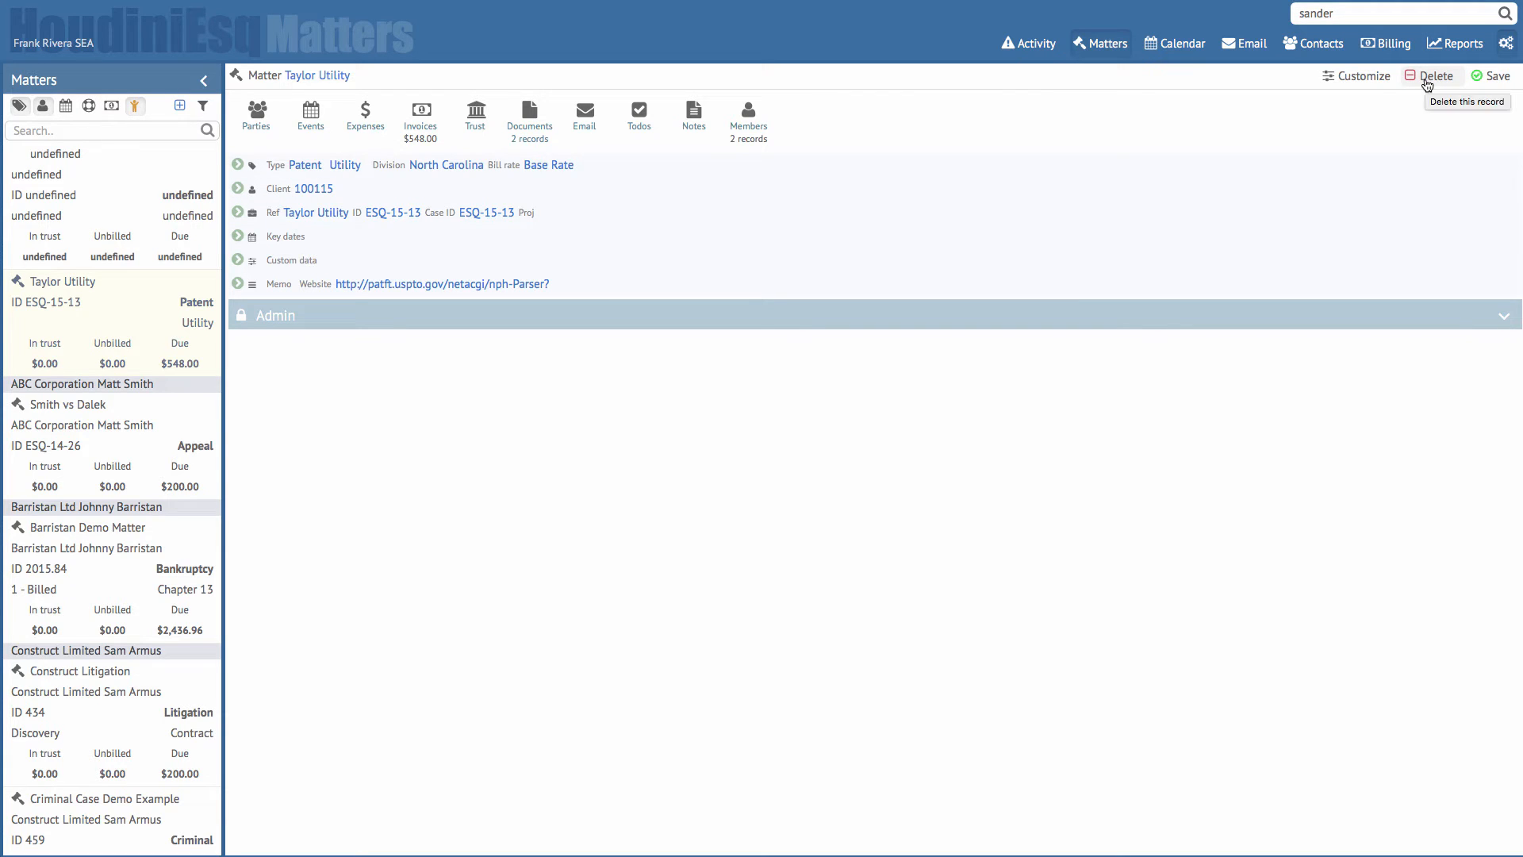
Find the Taylor Utility patent matter with the search "tayl", delete it and clear the search.
click(129, 131)
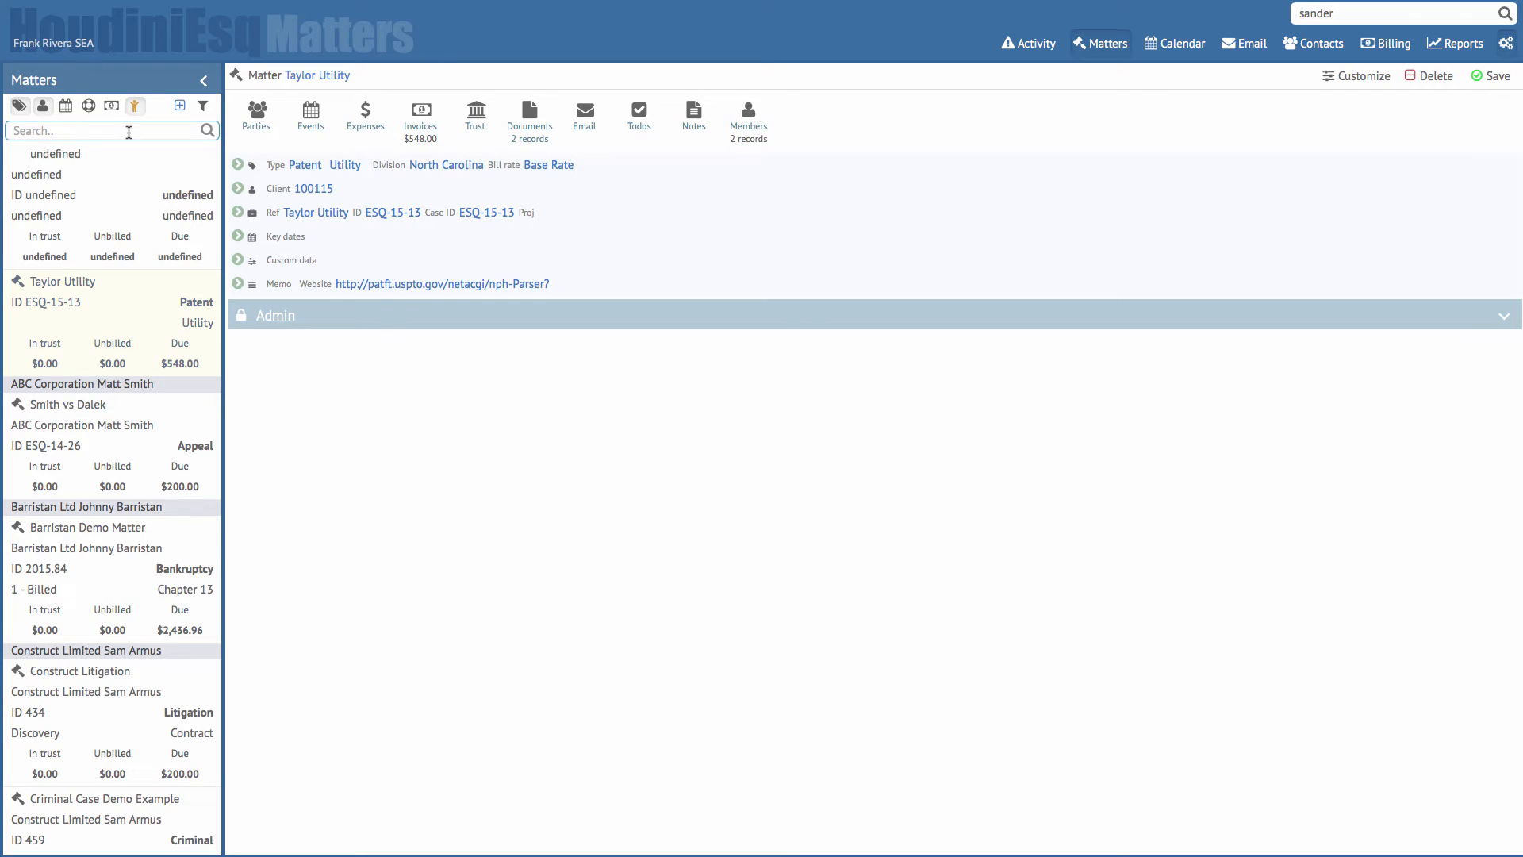
text(tayl)
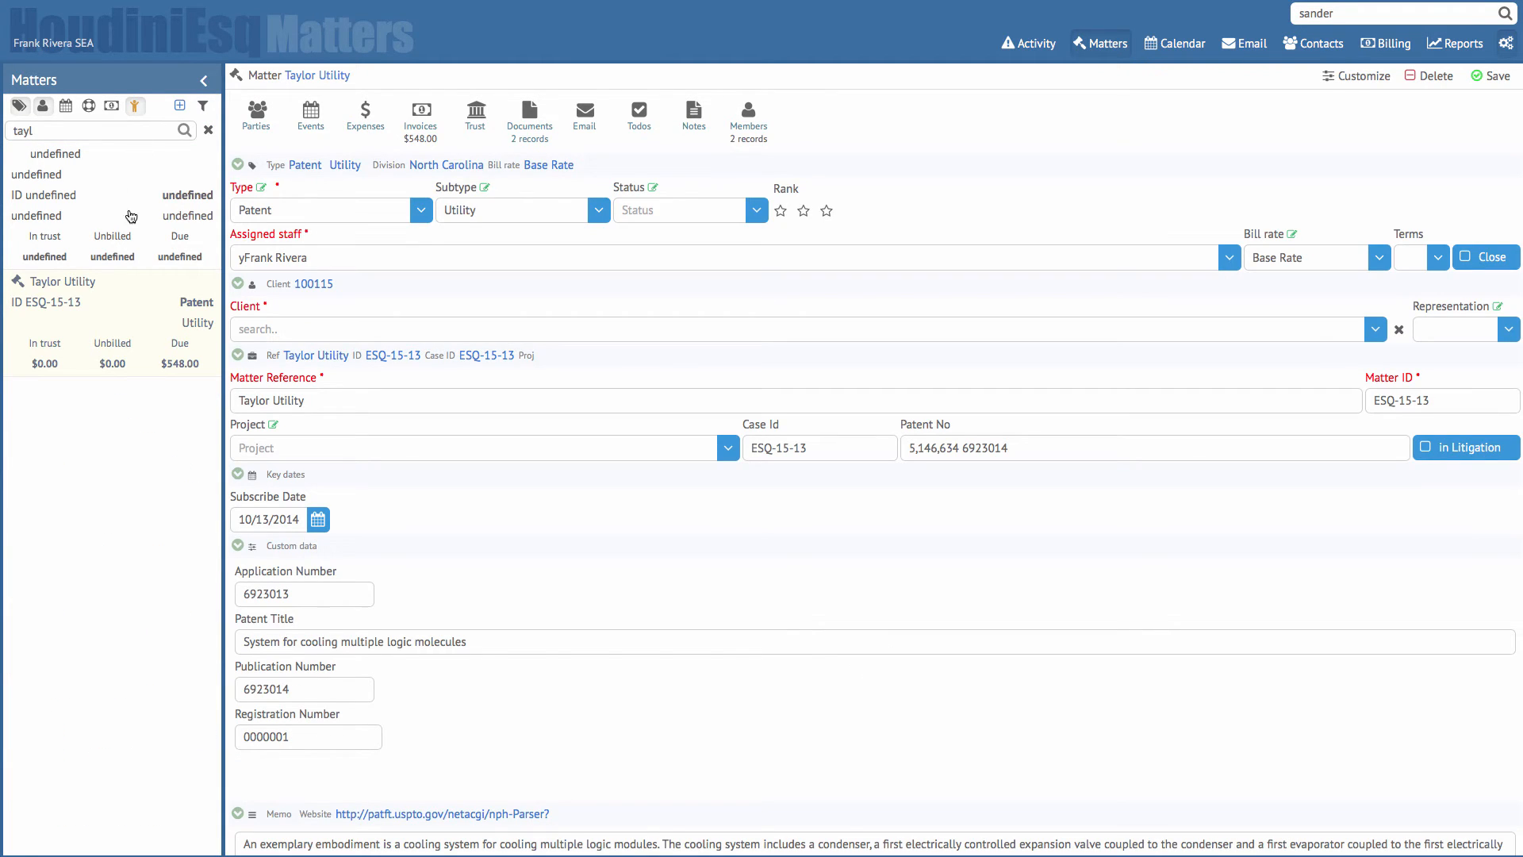
click(1428, 80)
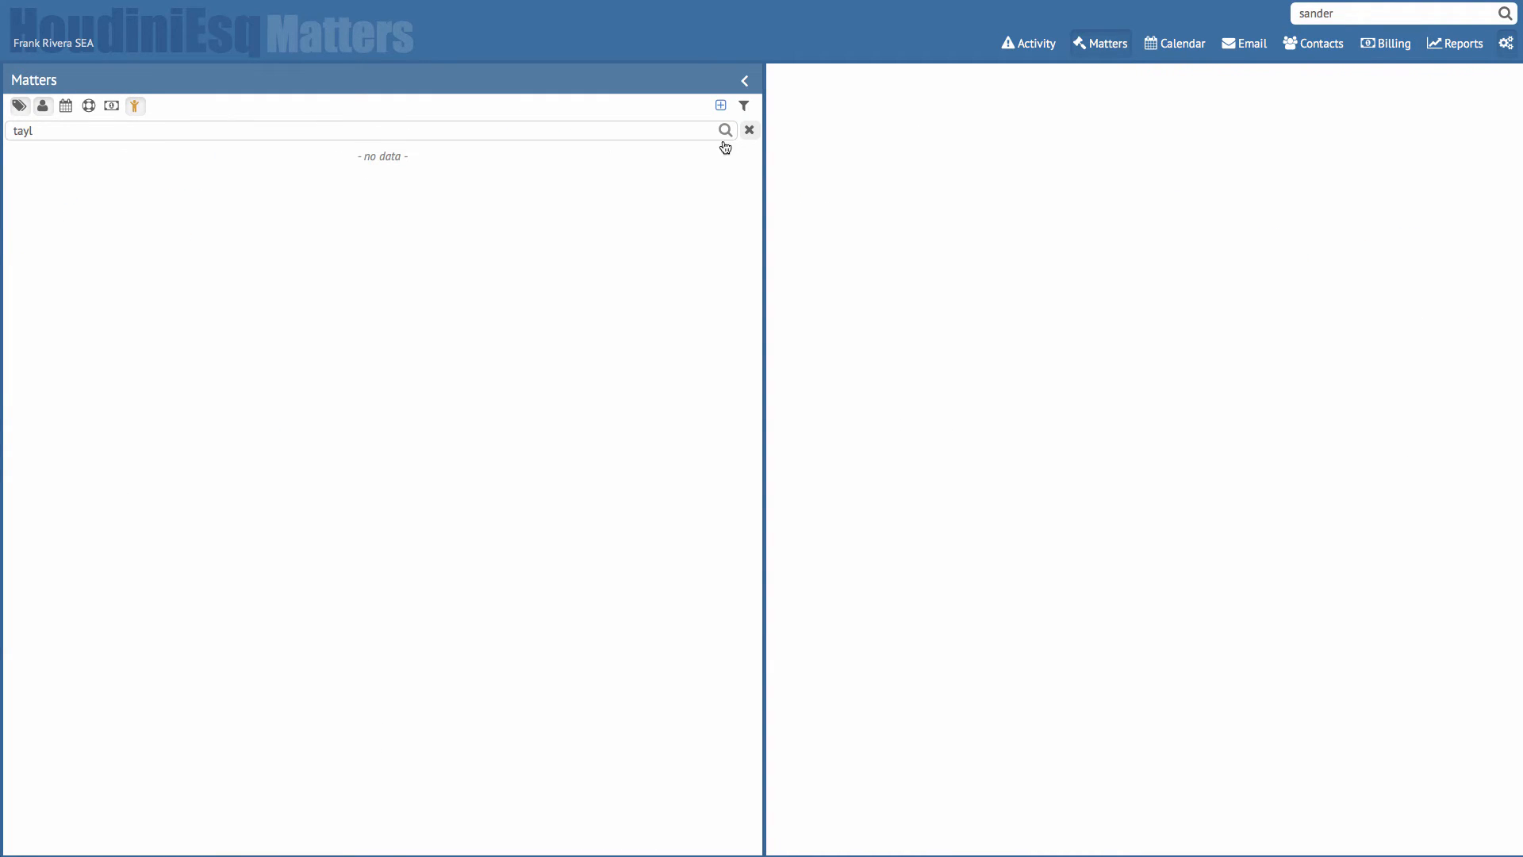
click(748, 131)
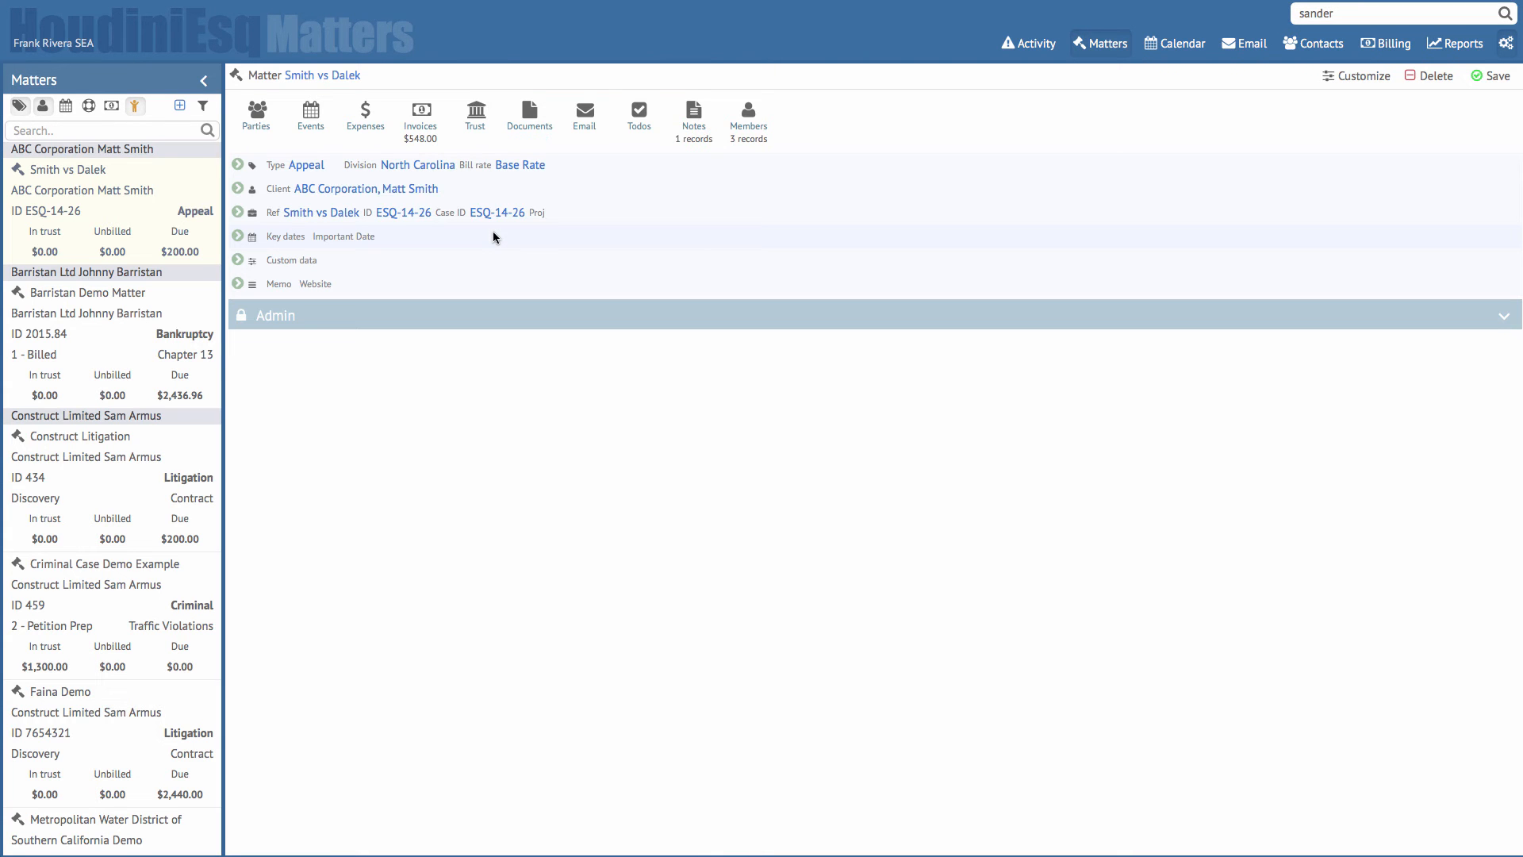
Switch the matters list to closed matters and view the Webinar matter and the Taylor Utility matter.
click(88, 109)
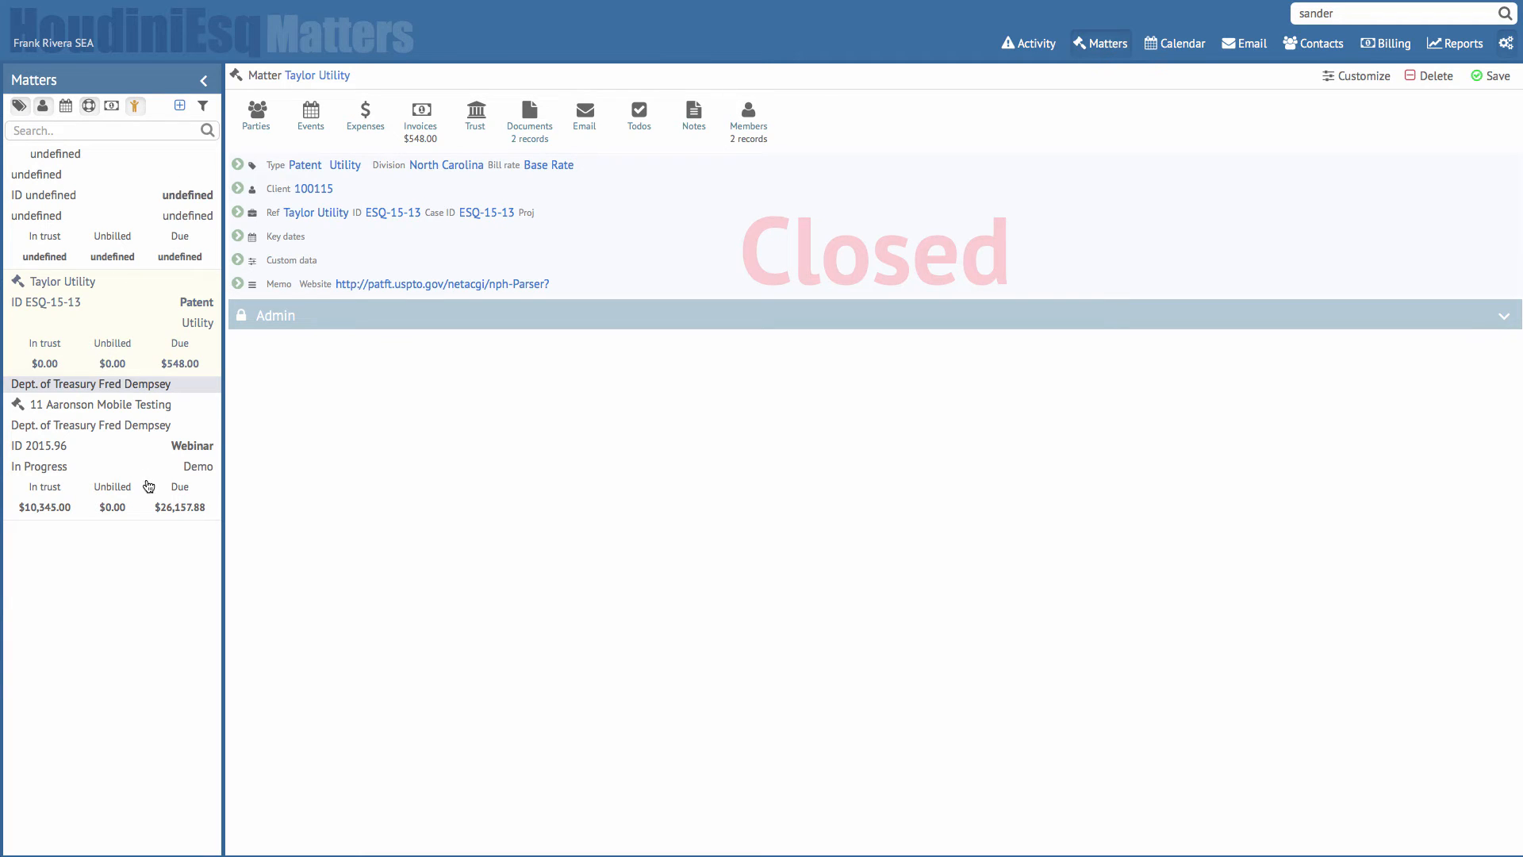
click(147, 436)
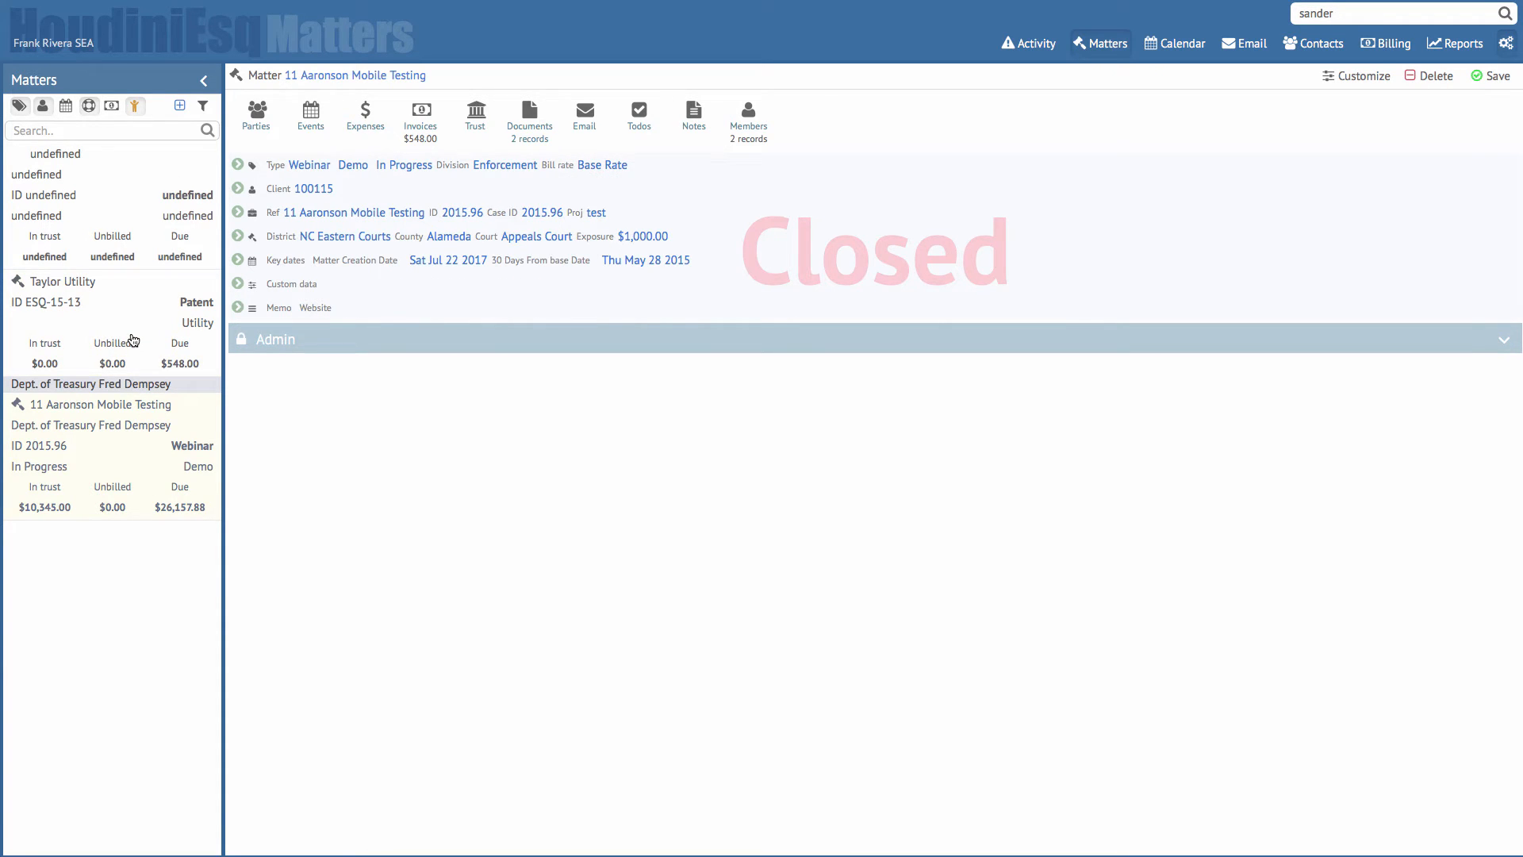
click(134, 342)
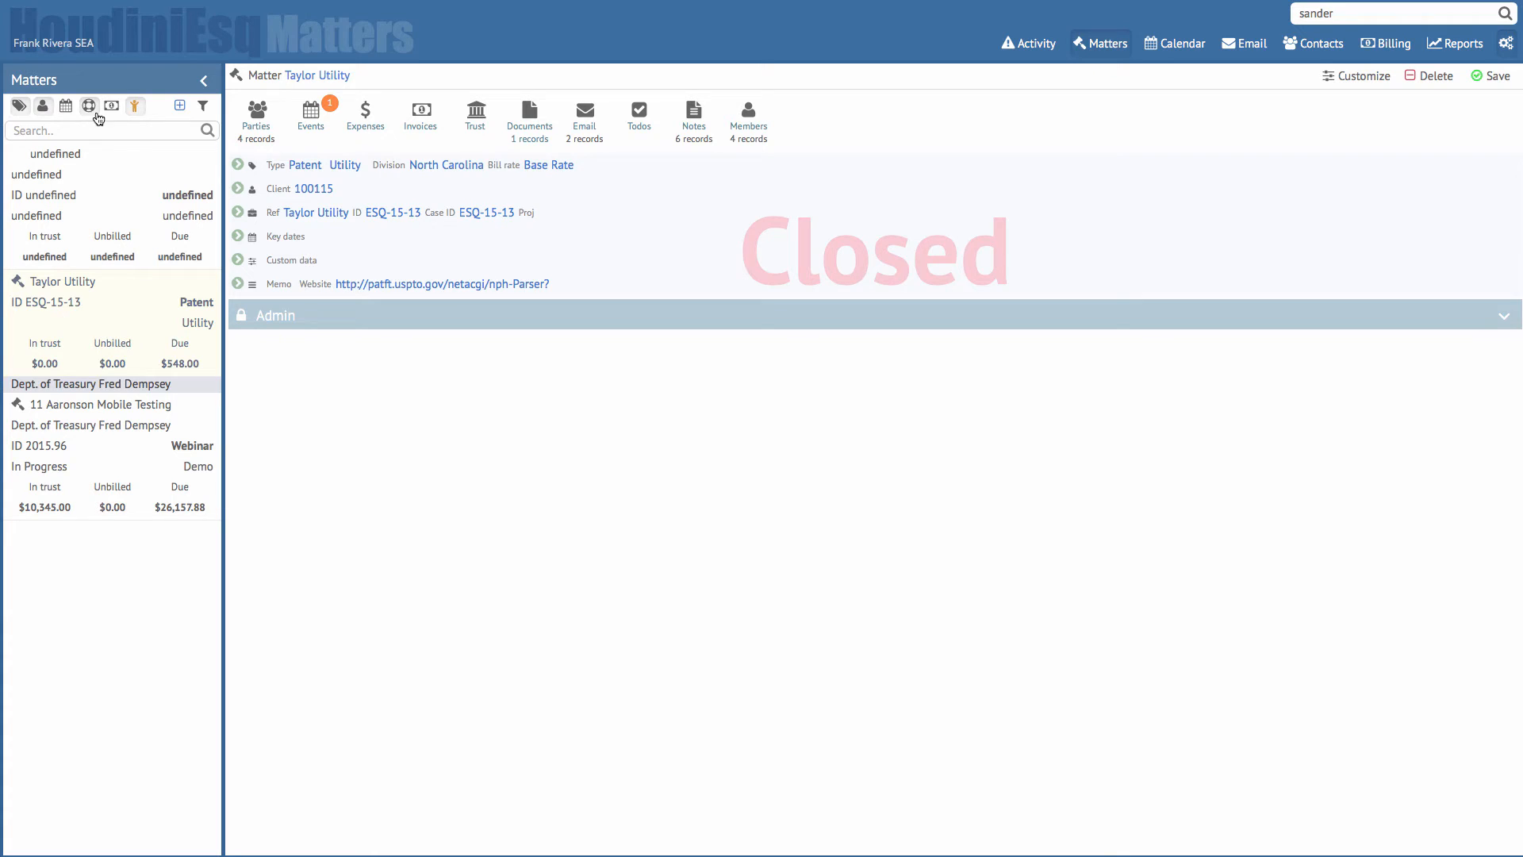
Reopen the Taylor Utility matter from its Admin section and switch the matters list back from closed matters.
click(276, 318)
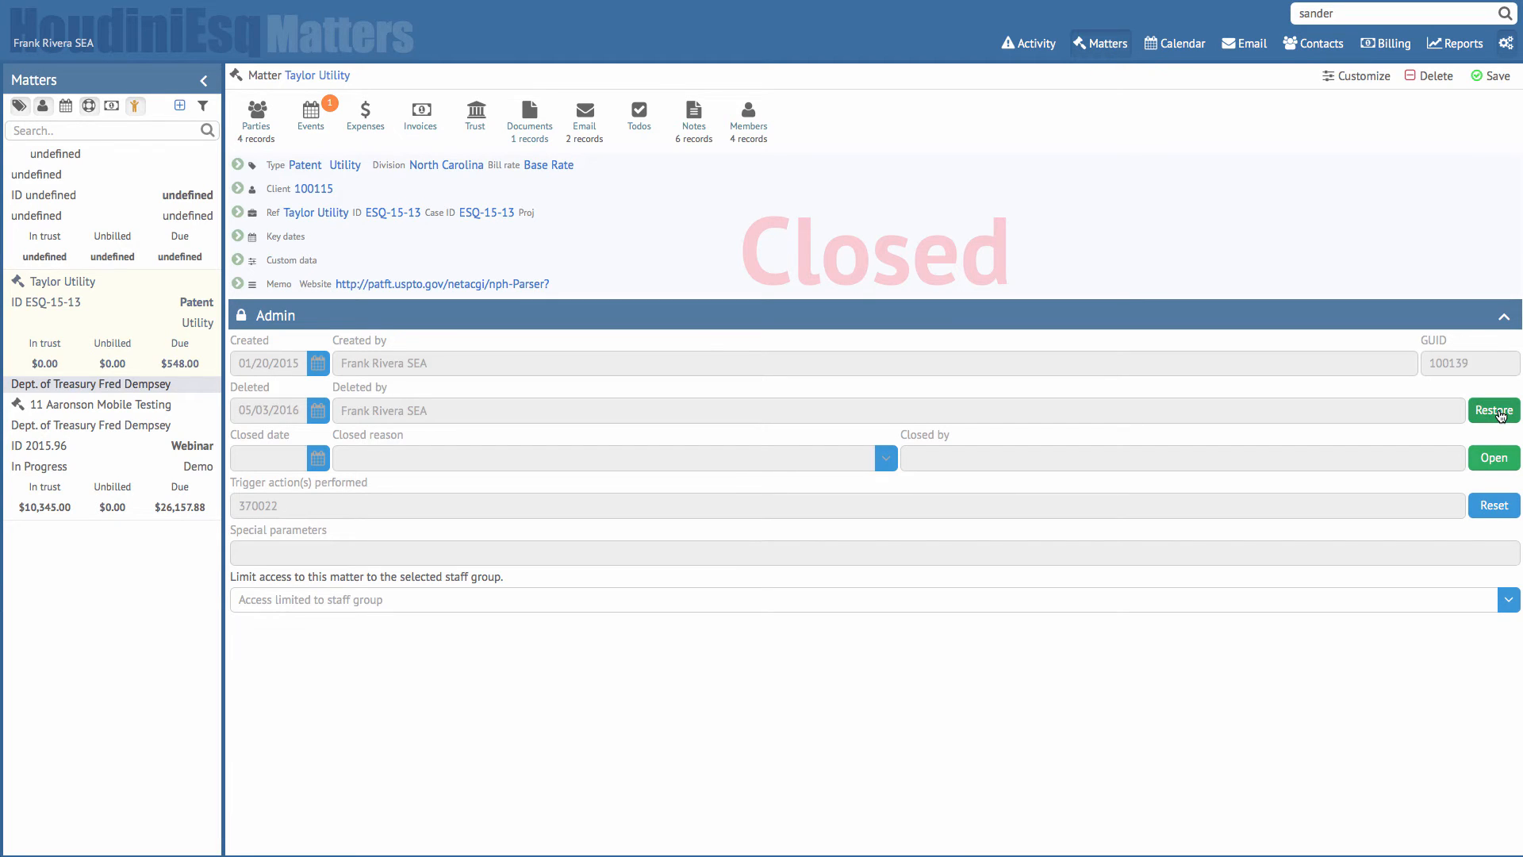
click(1494, 457)
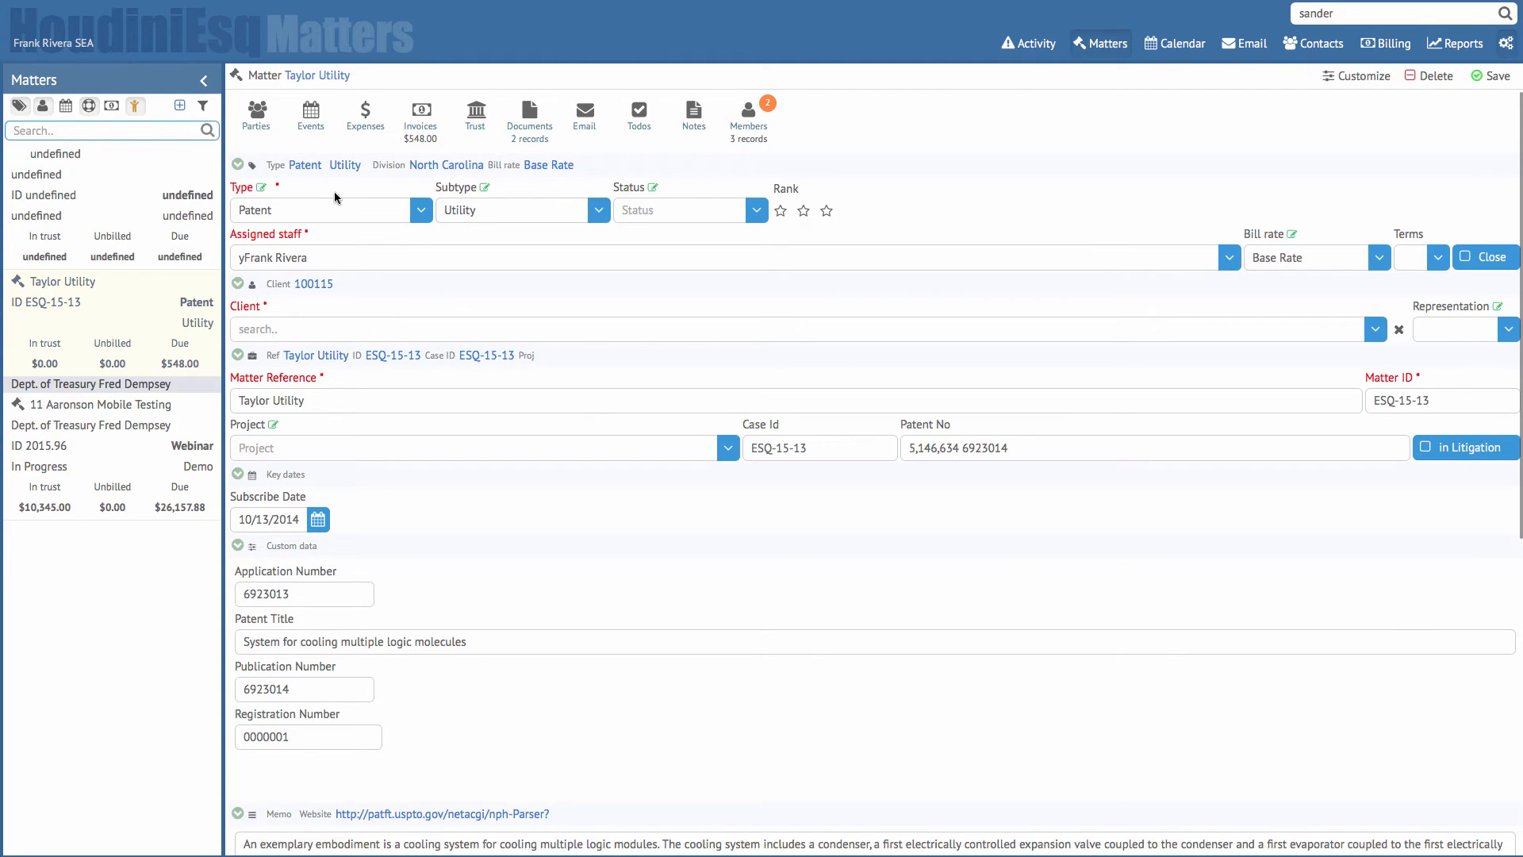
click(90, 110)
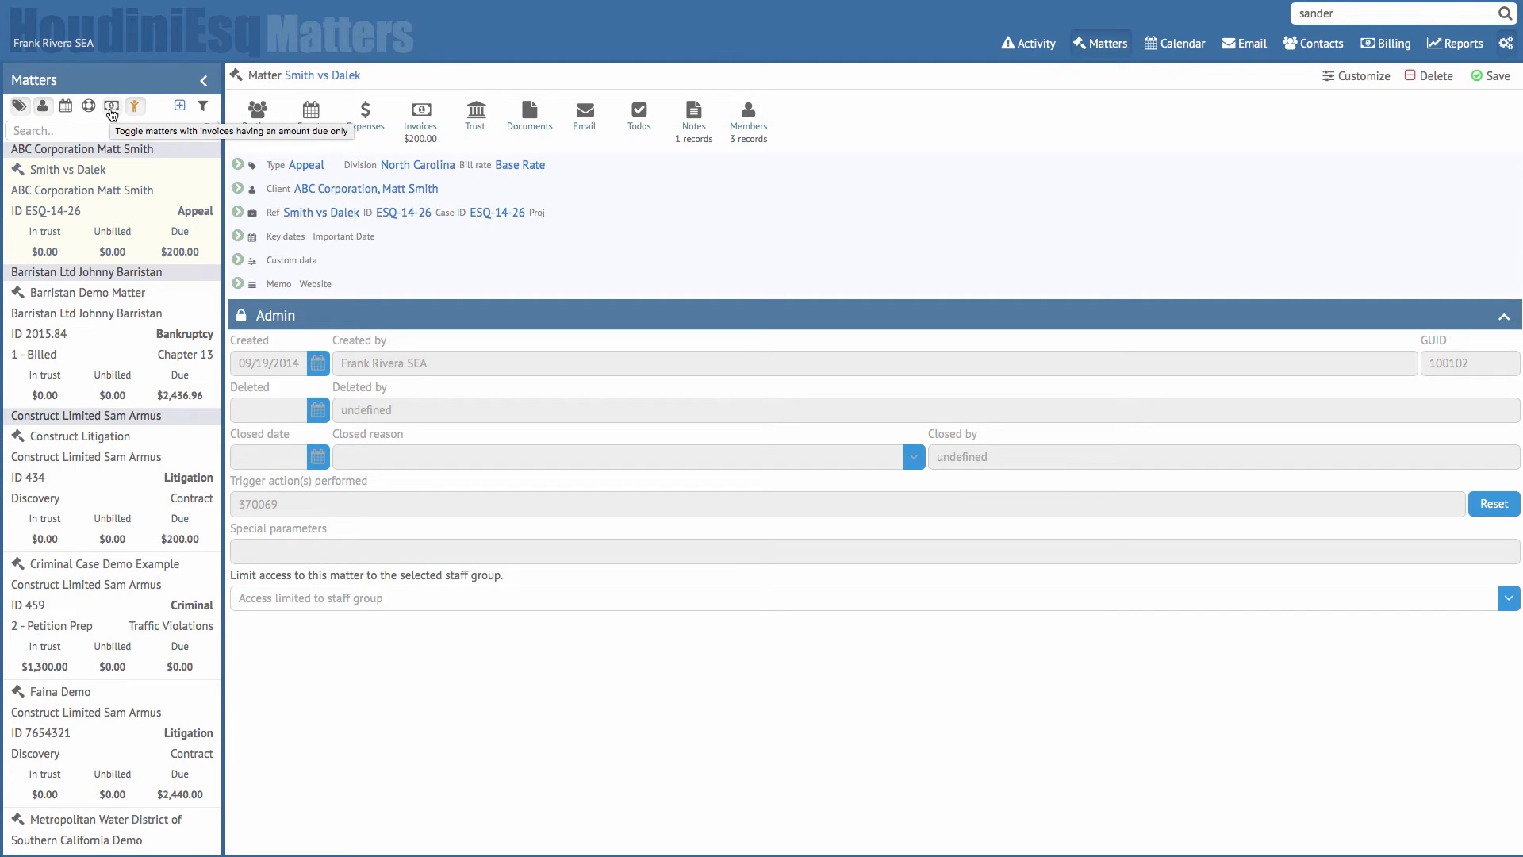
Limit the matters list to matters with an invoice amount due, and view the Advanced Filter options.
click(112, 112)
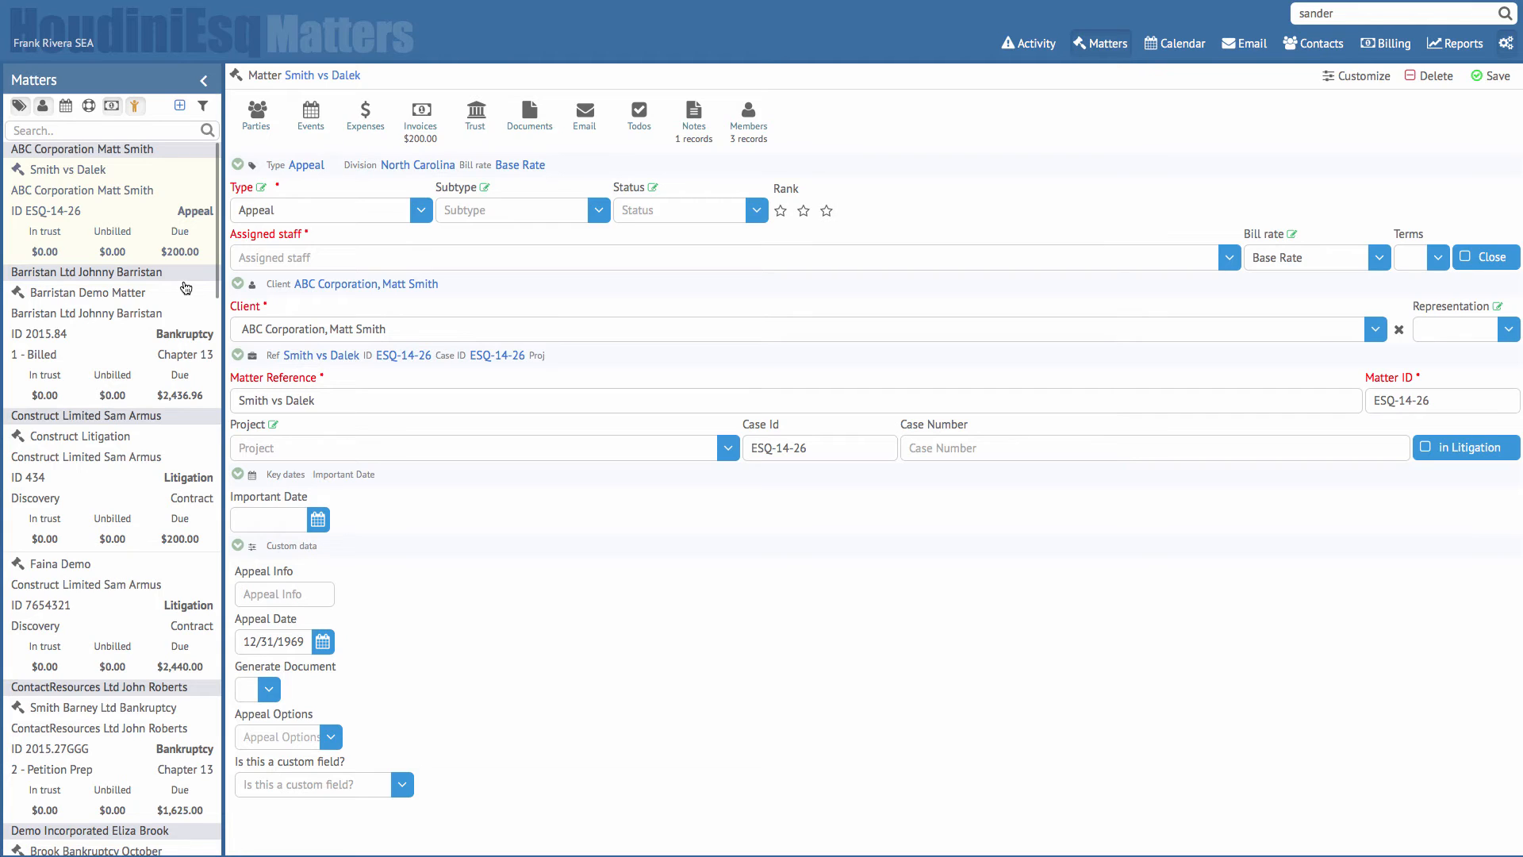
click(203, 111)
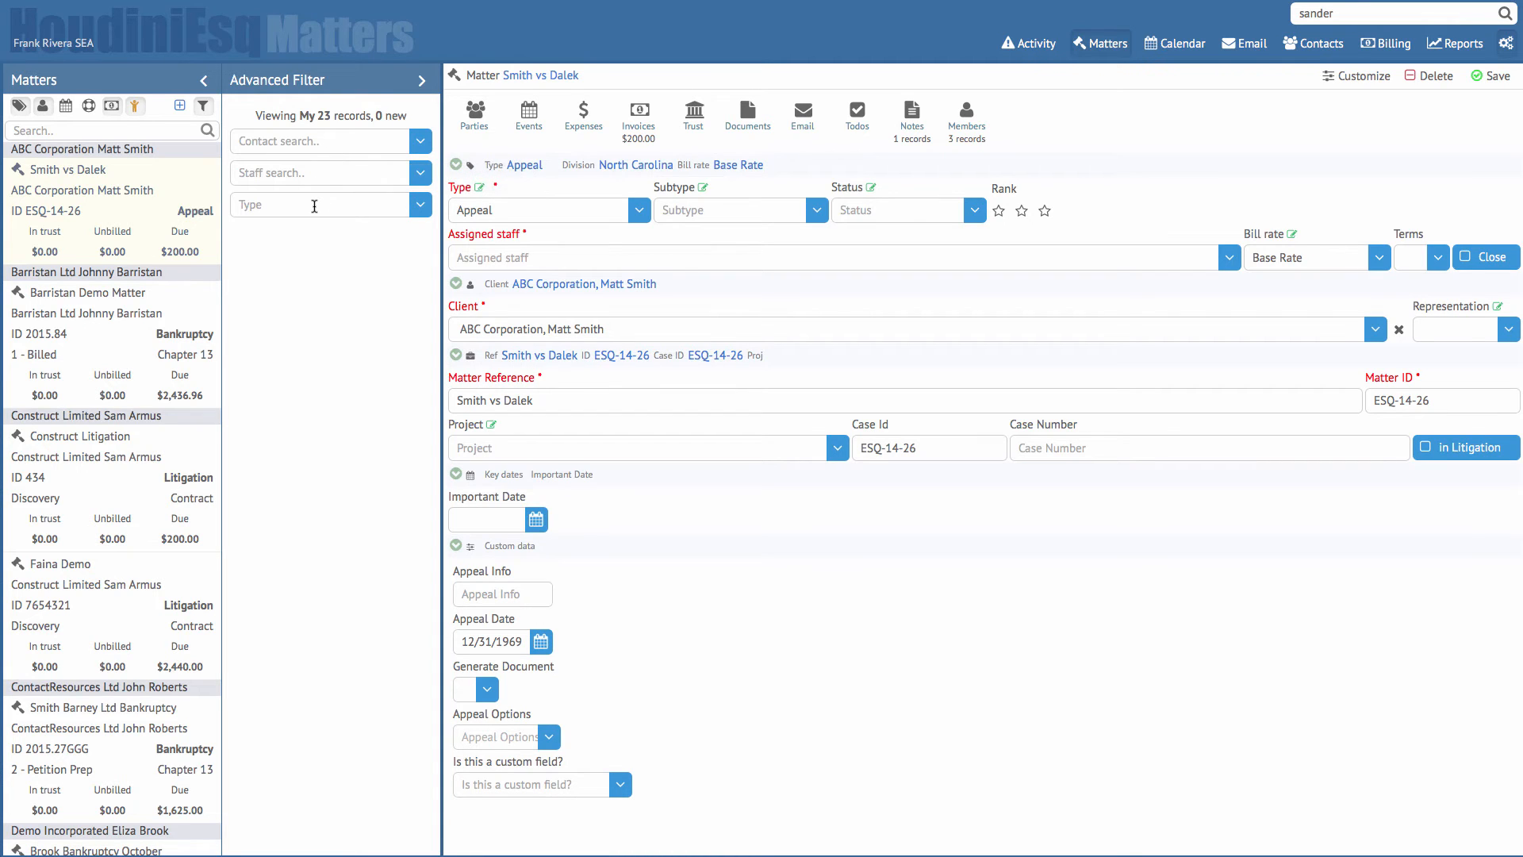
click(204, 107)
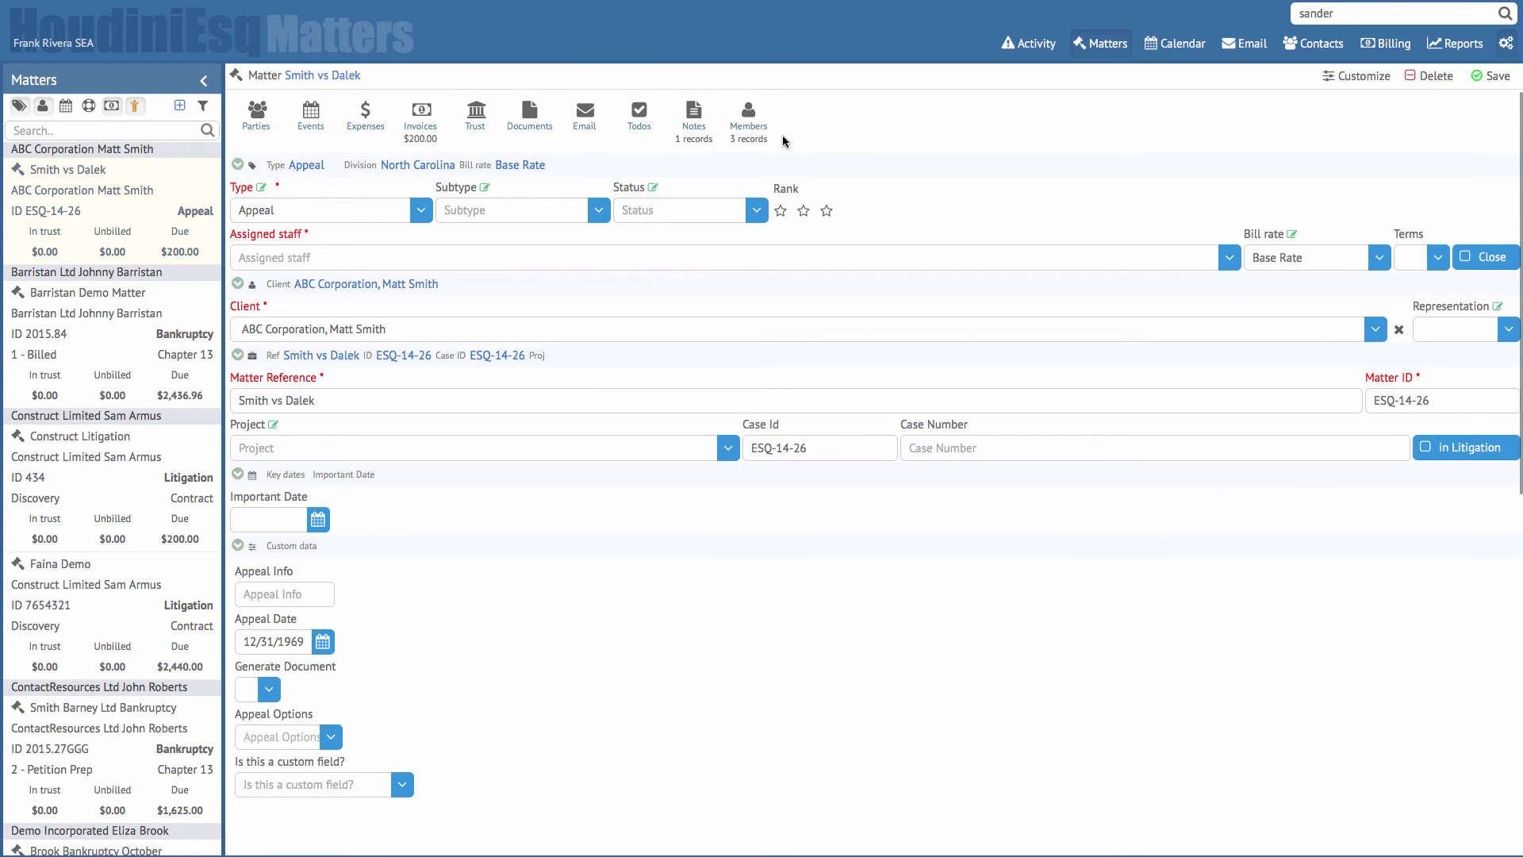
Show the events of the selected appeal matter.
click(319, 123)
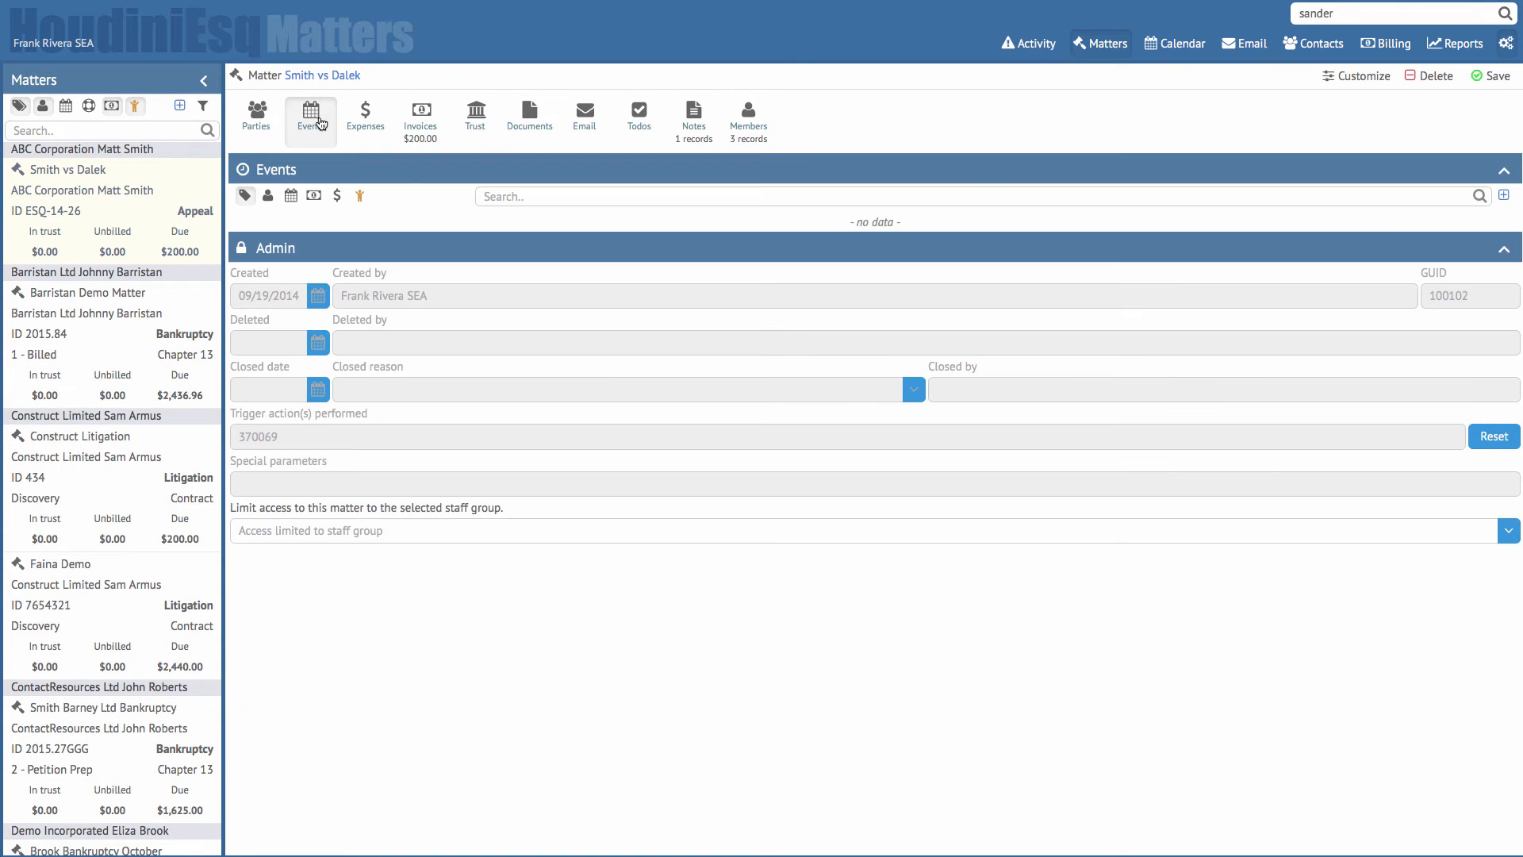
View the appeal matter's invoices, notes, members and parties, and return to its main details.
click(414, 119)
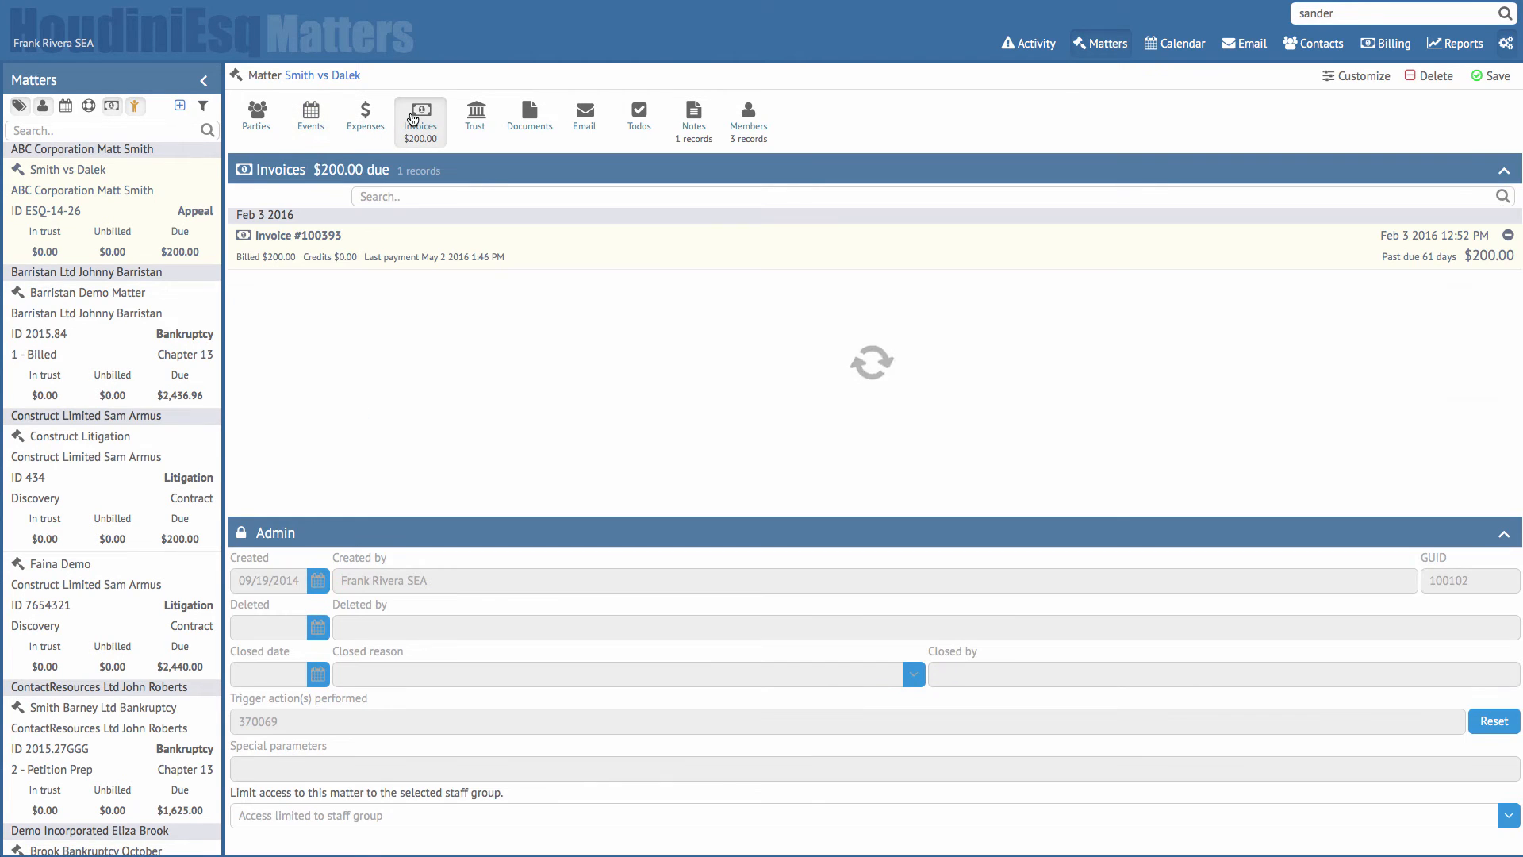
click(689, 120)
click(754, 117)
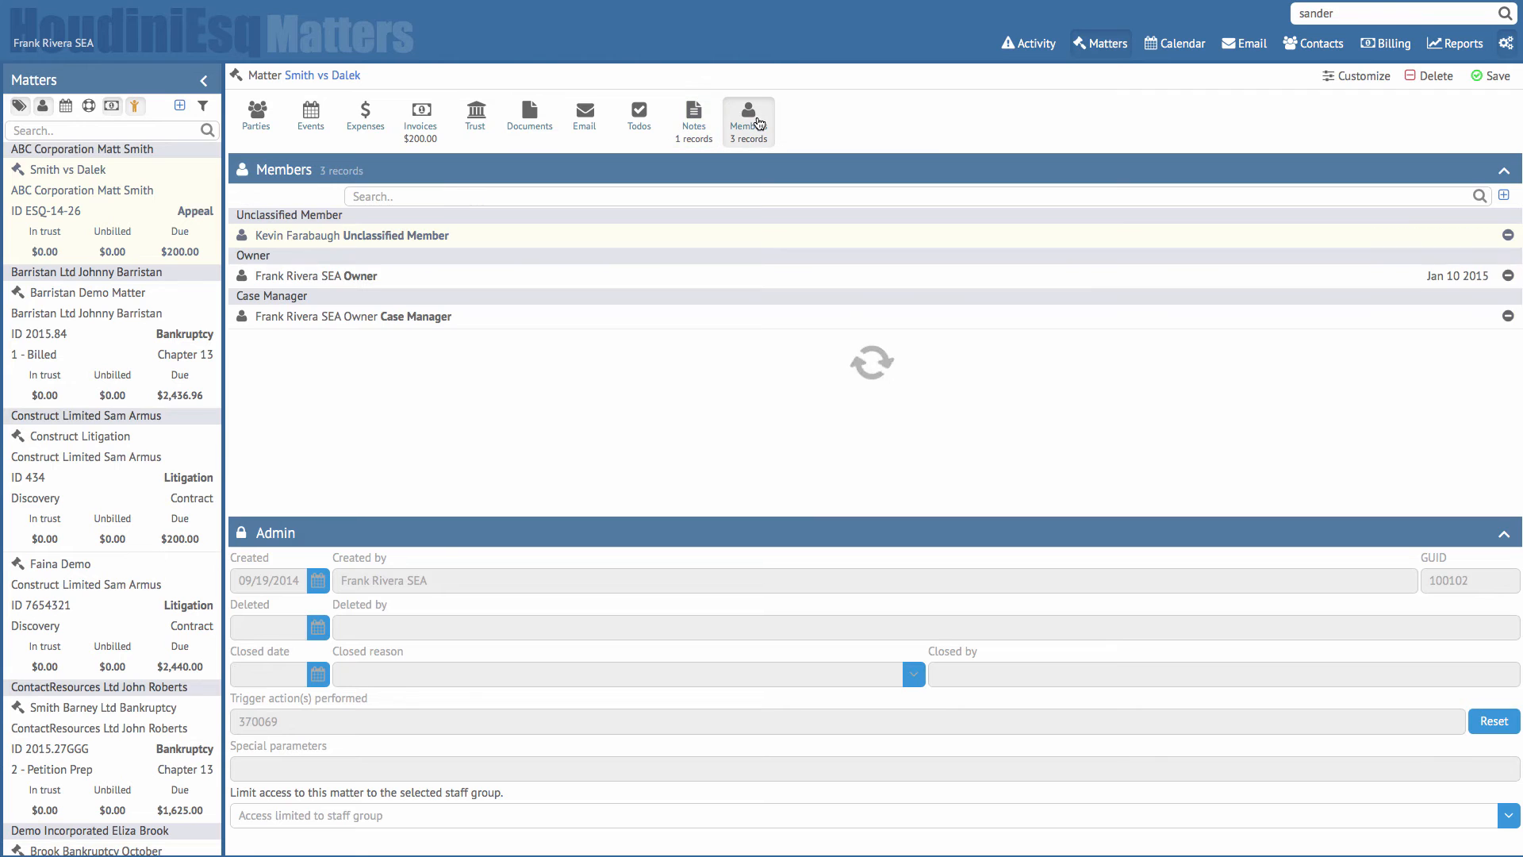
click(255, 121)
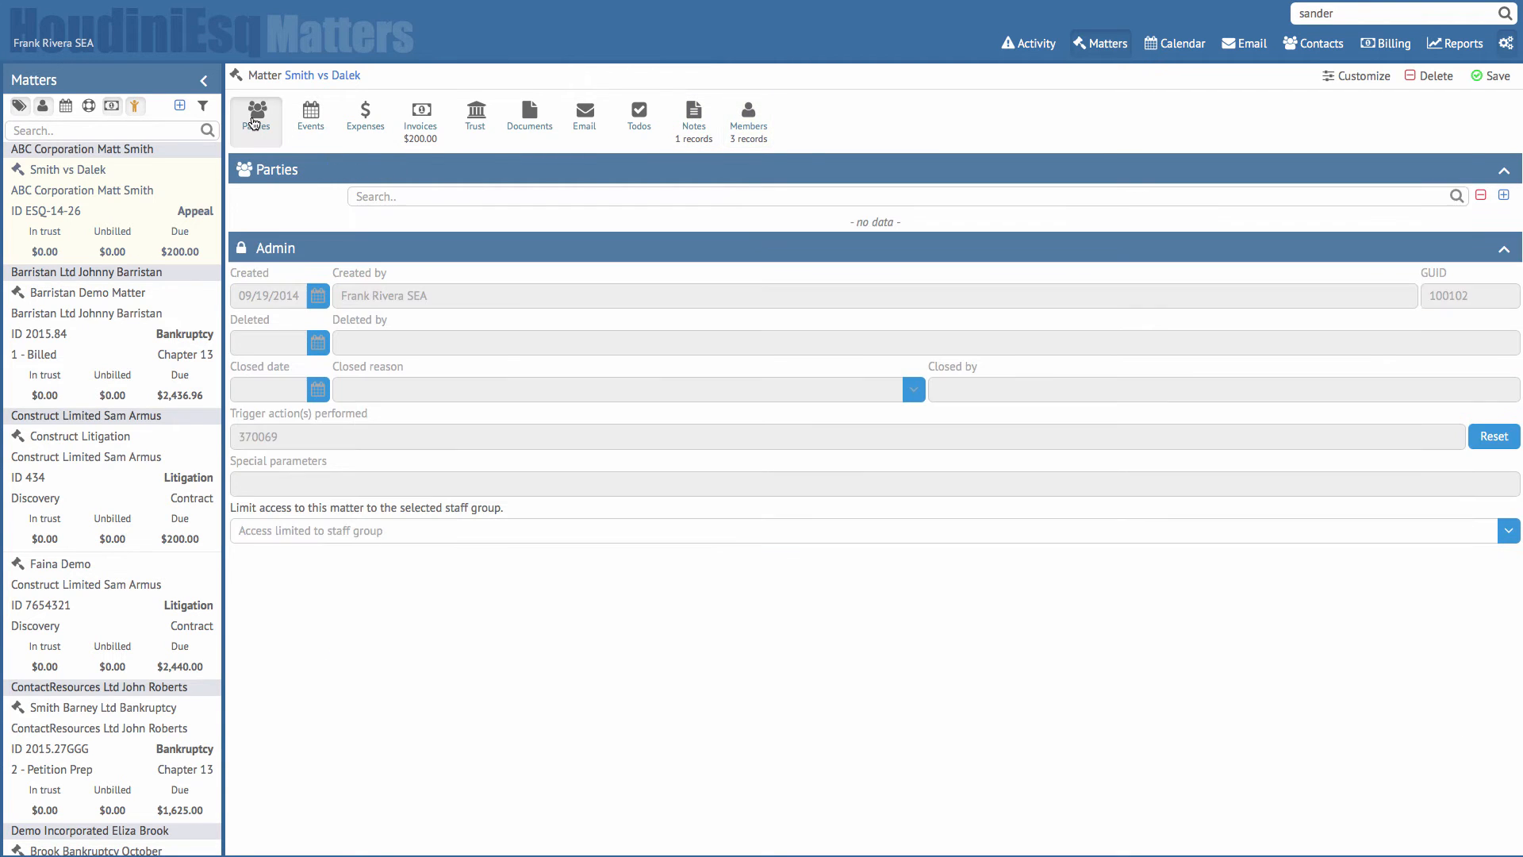
click(254, 121)
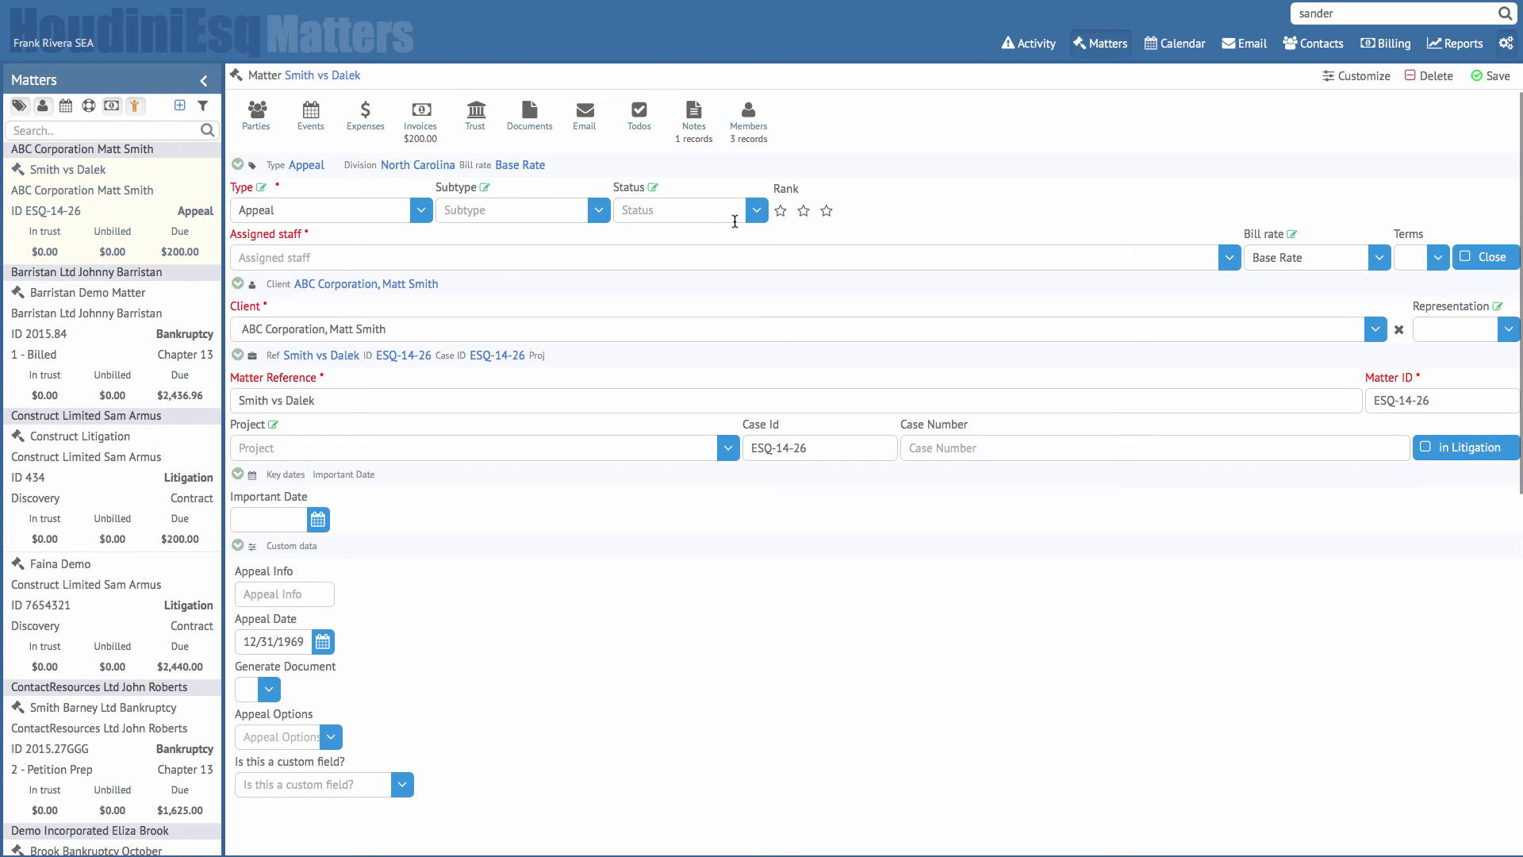
Create a new status code BB from the matter's Status field, and set the matter's status to AA.
click(694, 219)
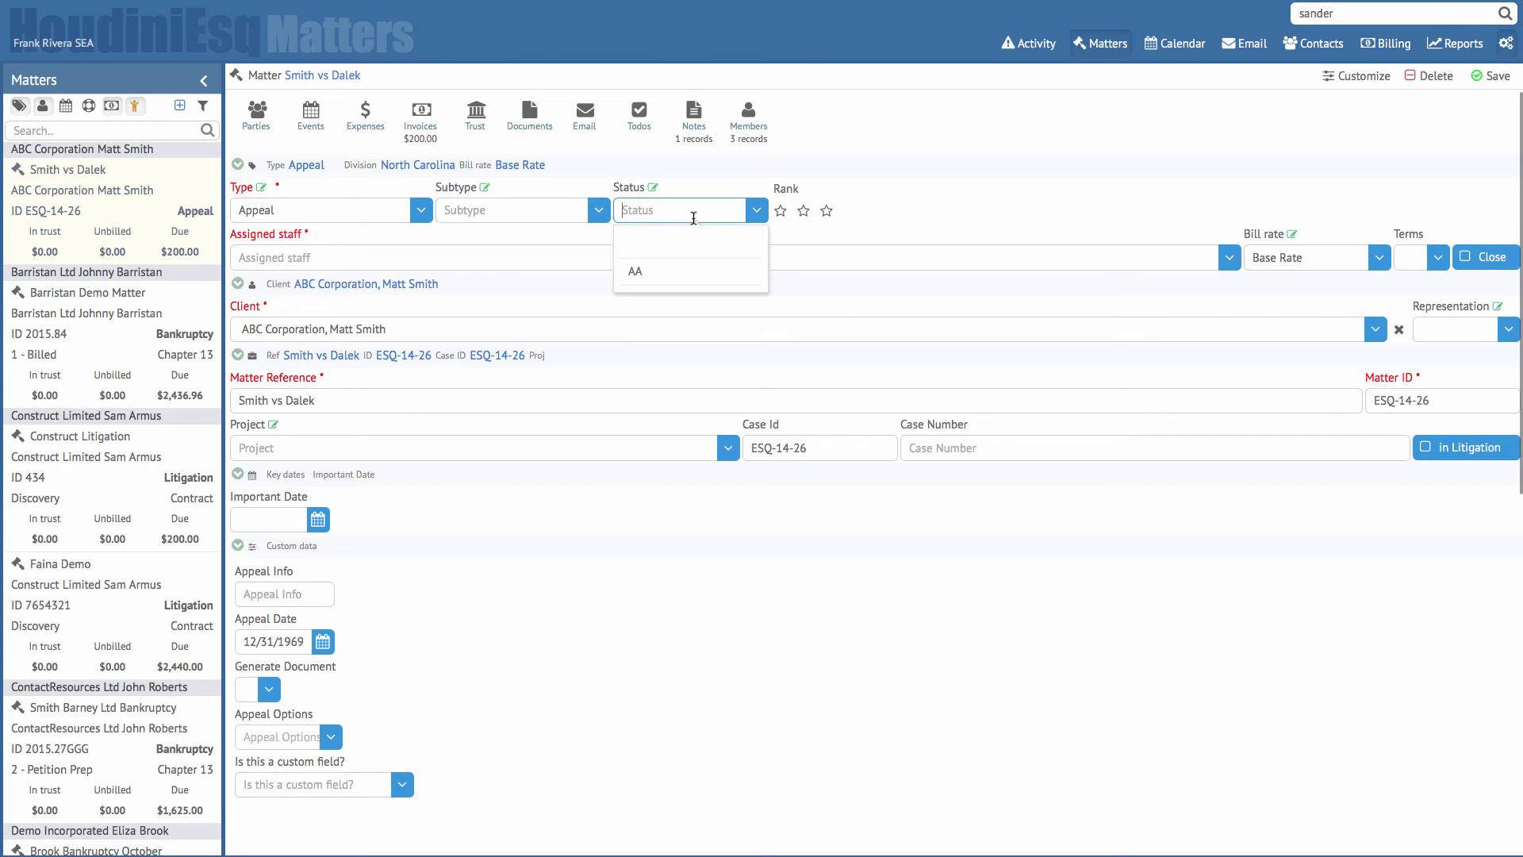
text(BB)
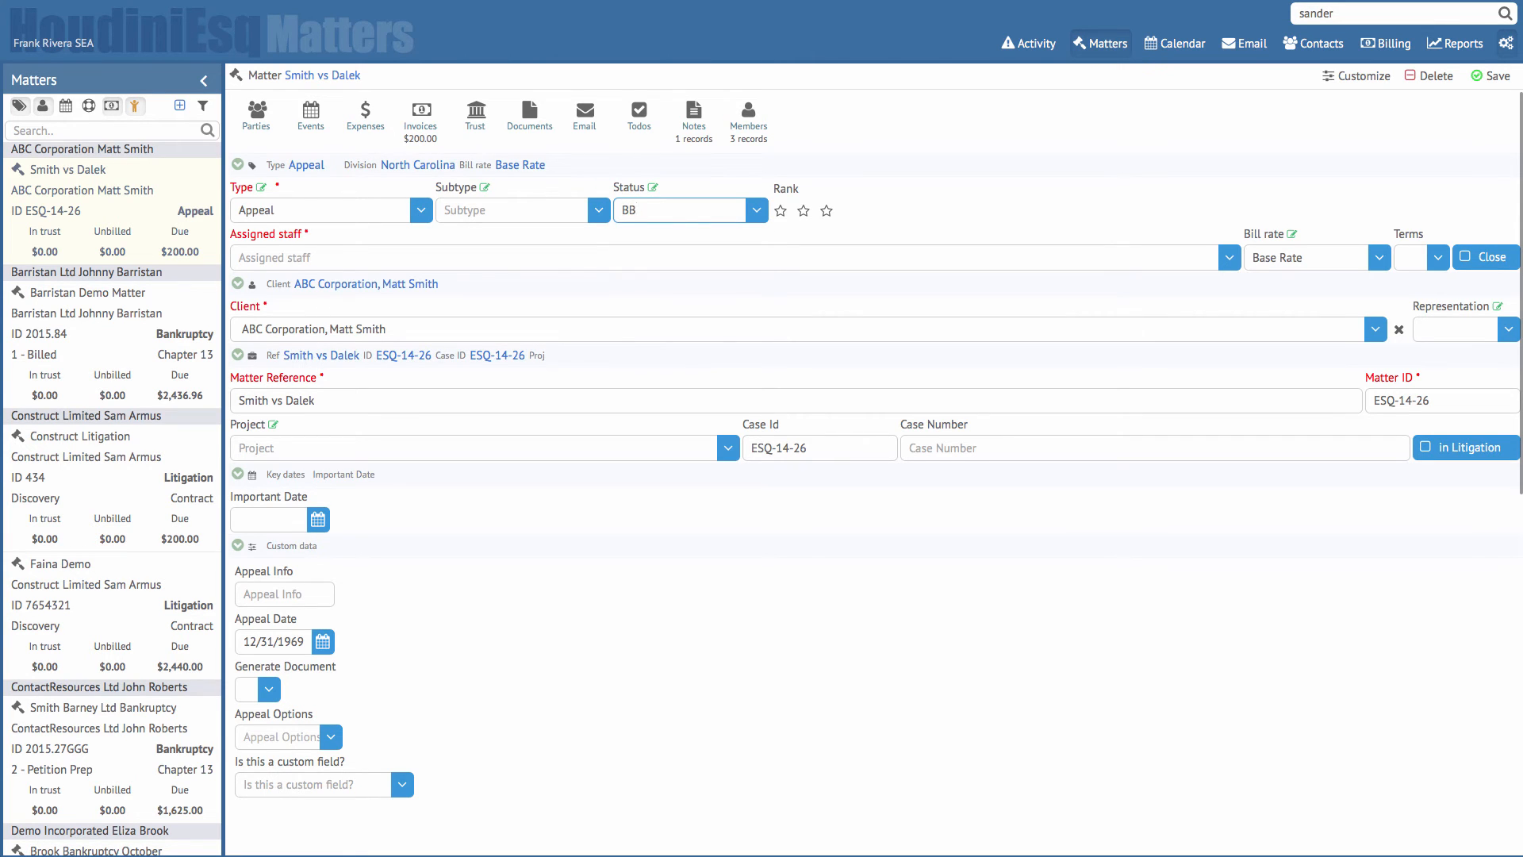
key(Return)
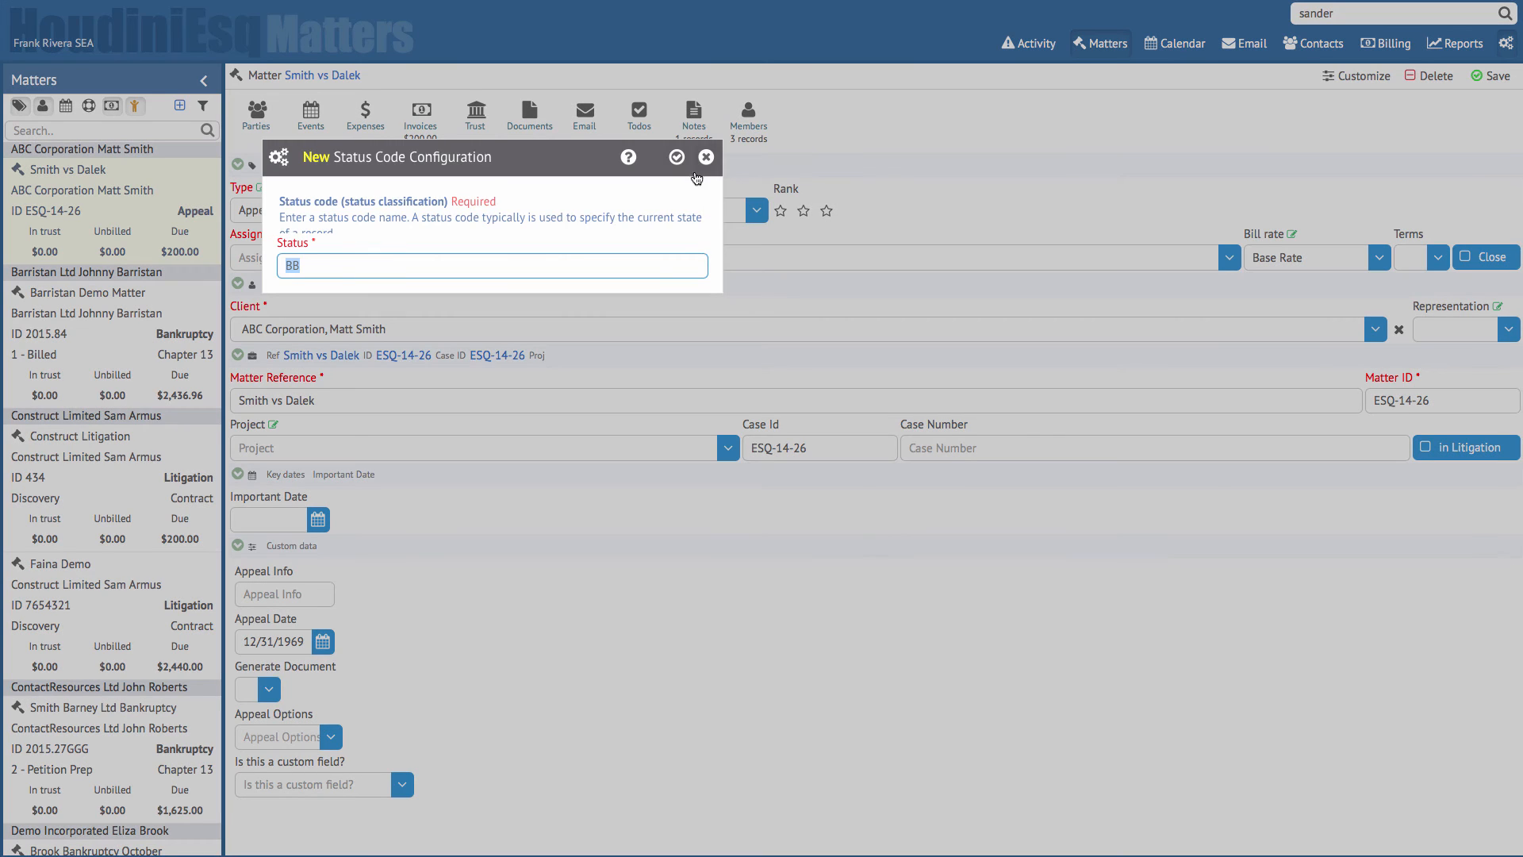
click(676, 157)
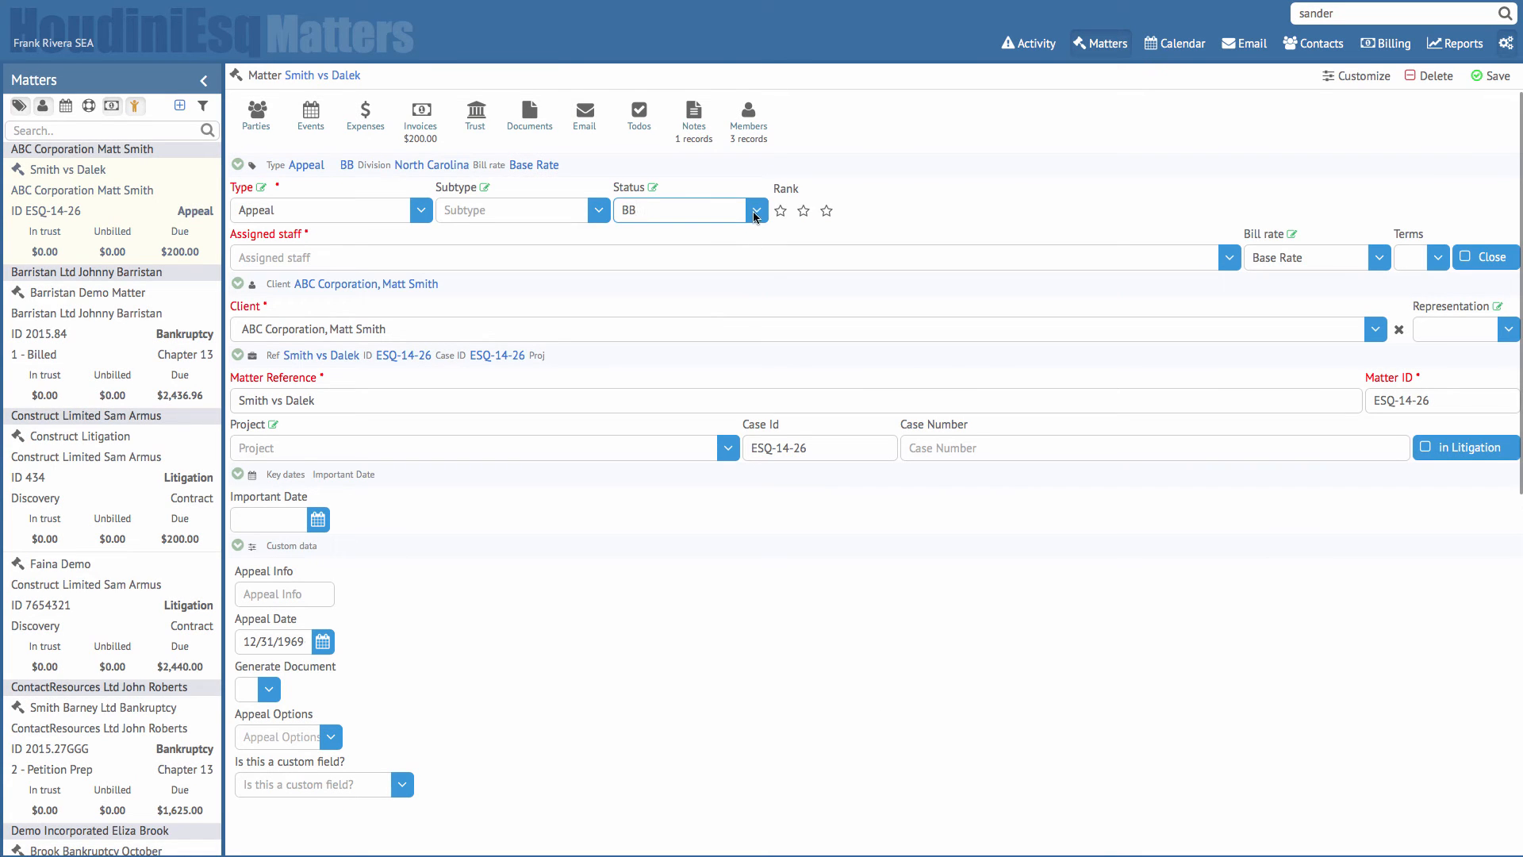
click(697, 211)
click(658, 272)
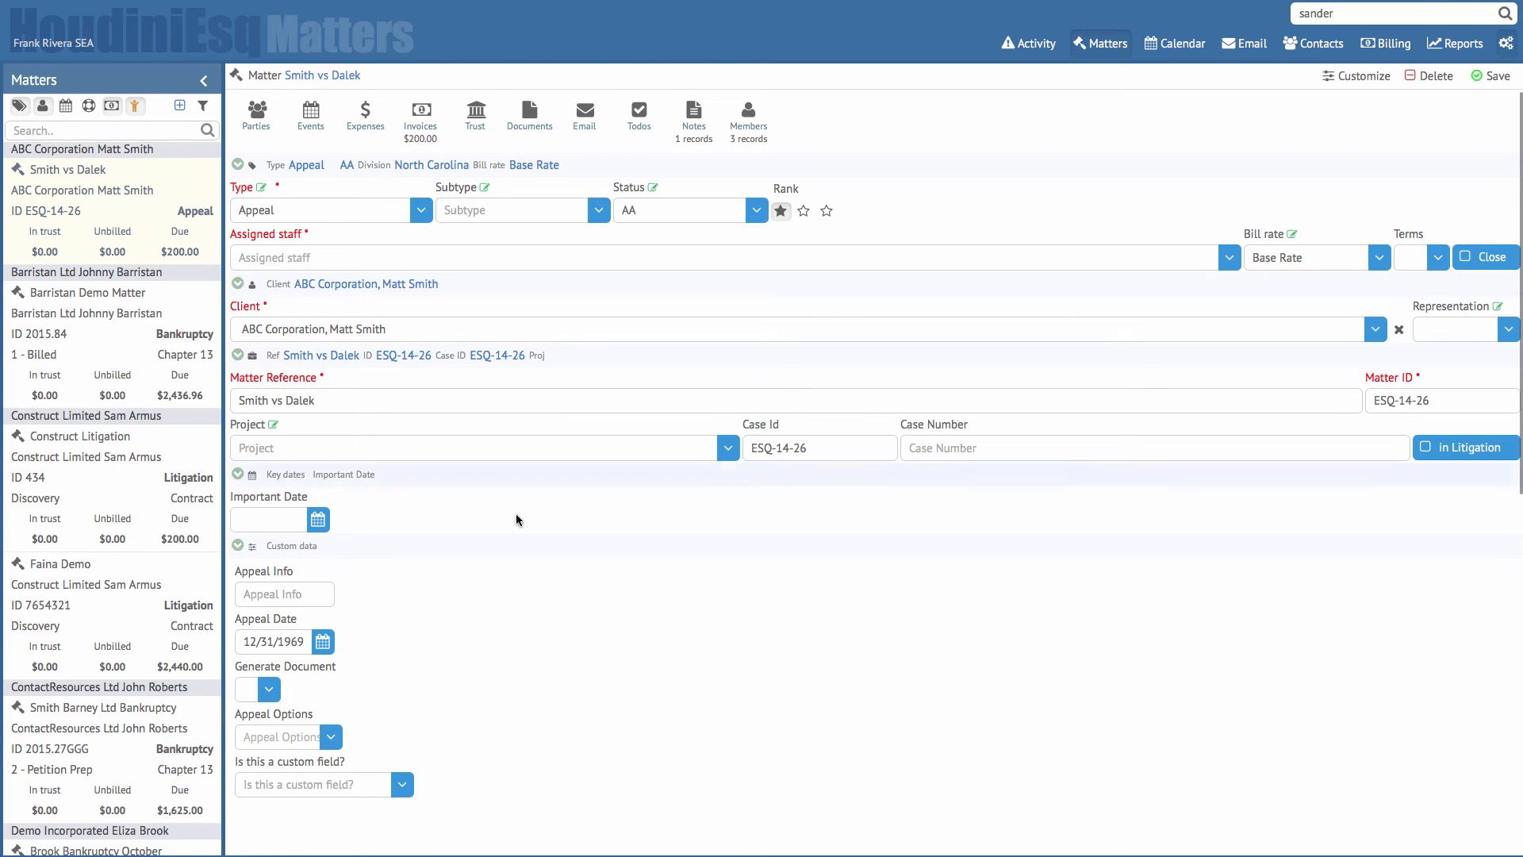
Customize the form by placing Appeal Options and "Is this a custom field?" beside Generate Document, and hidden1 beside Appeal Info.
click(1368, 83)
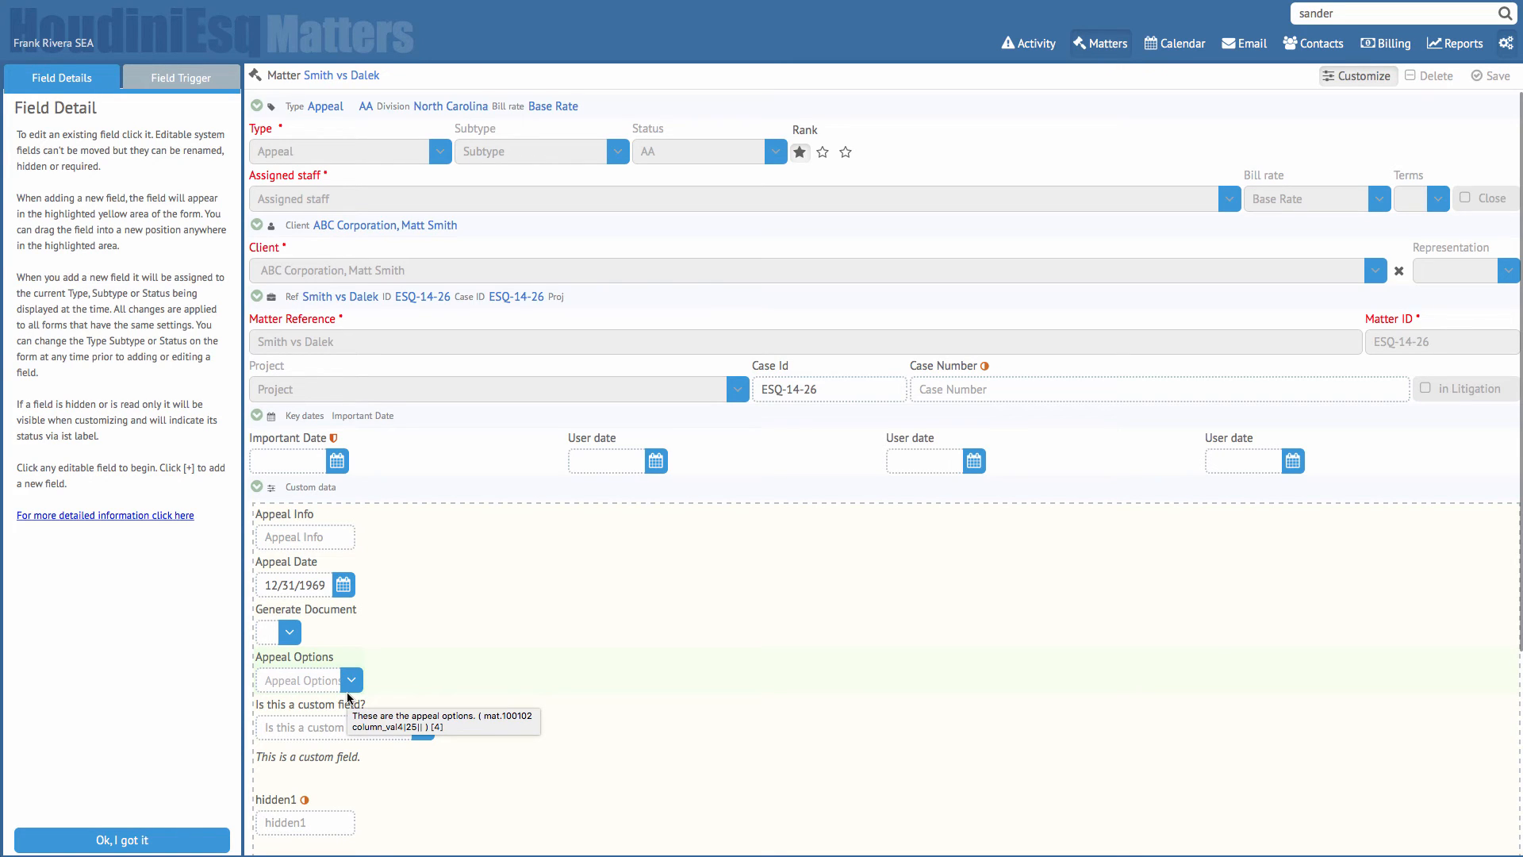
drag(302, 663, 387, 628)
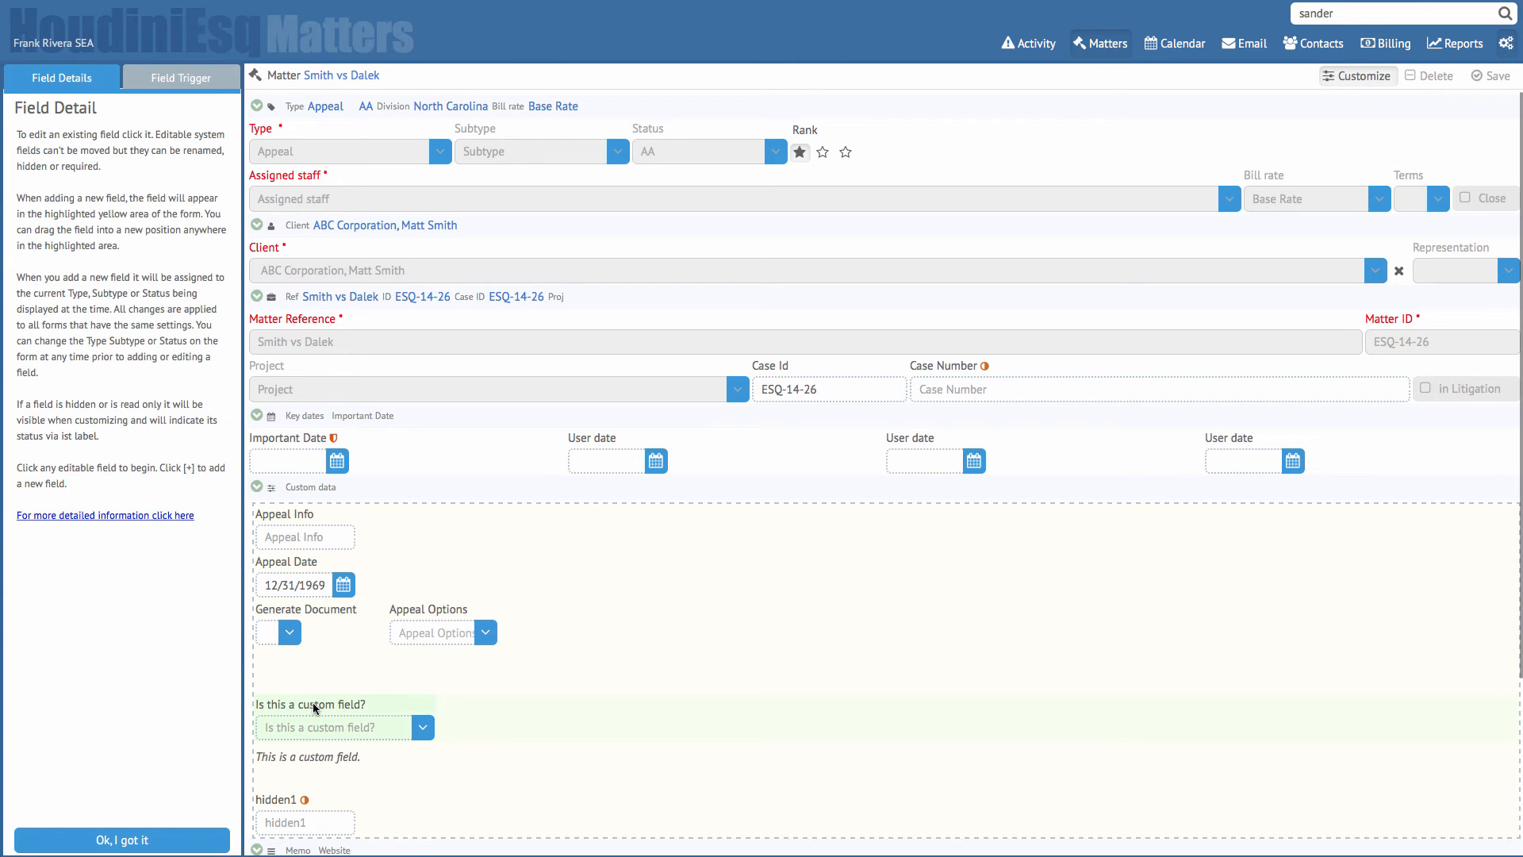
drag(315, 707, 456, 603)
drag(297, 723, 410, 532)
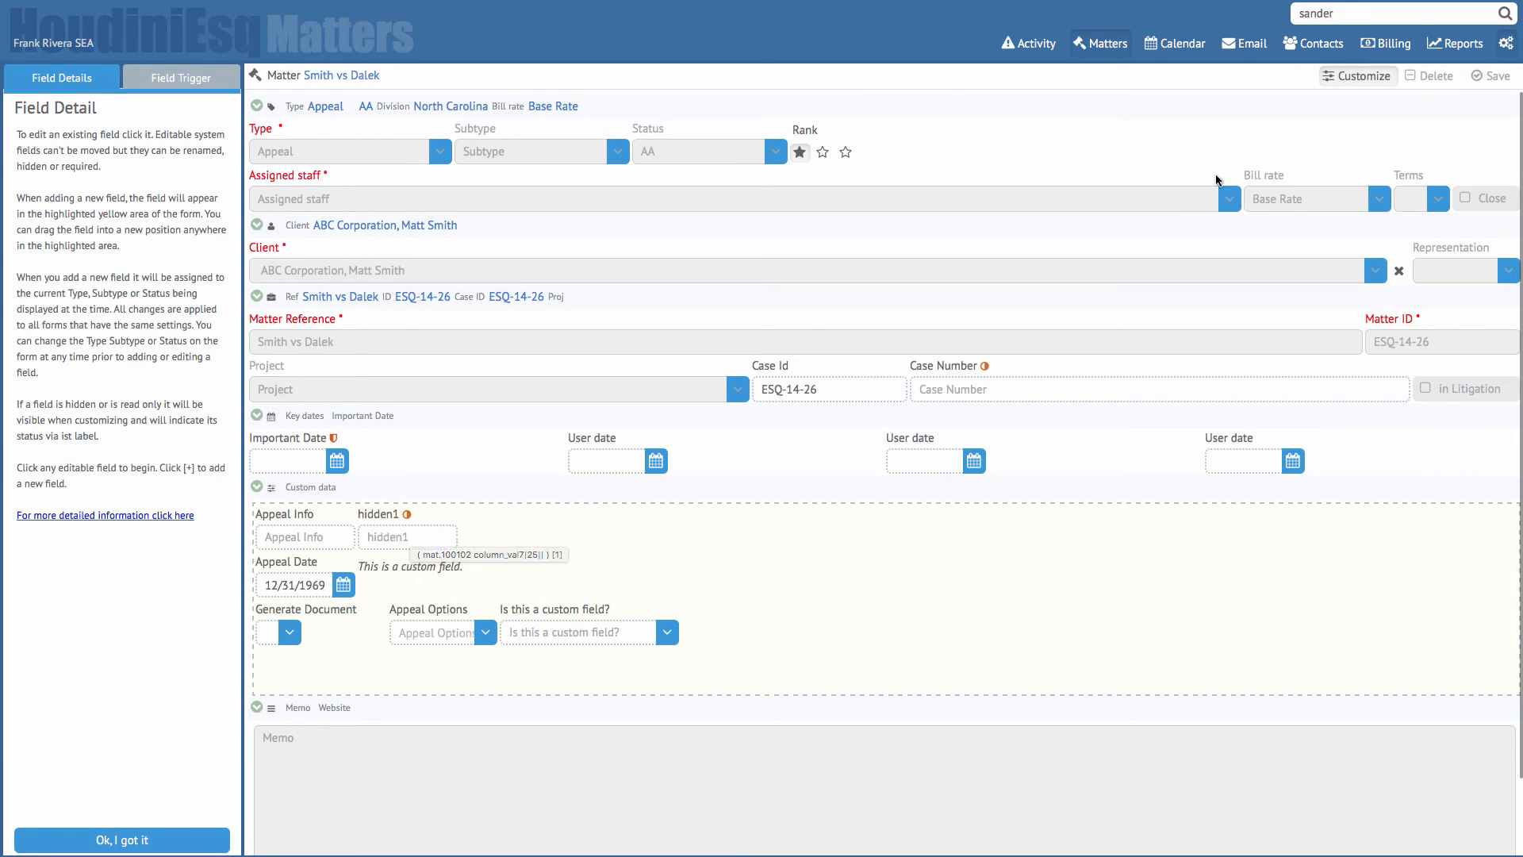
click(1363, 76)
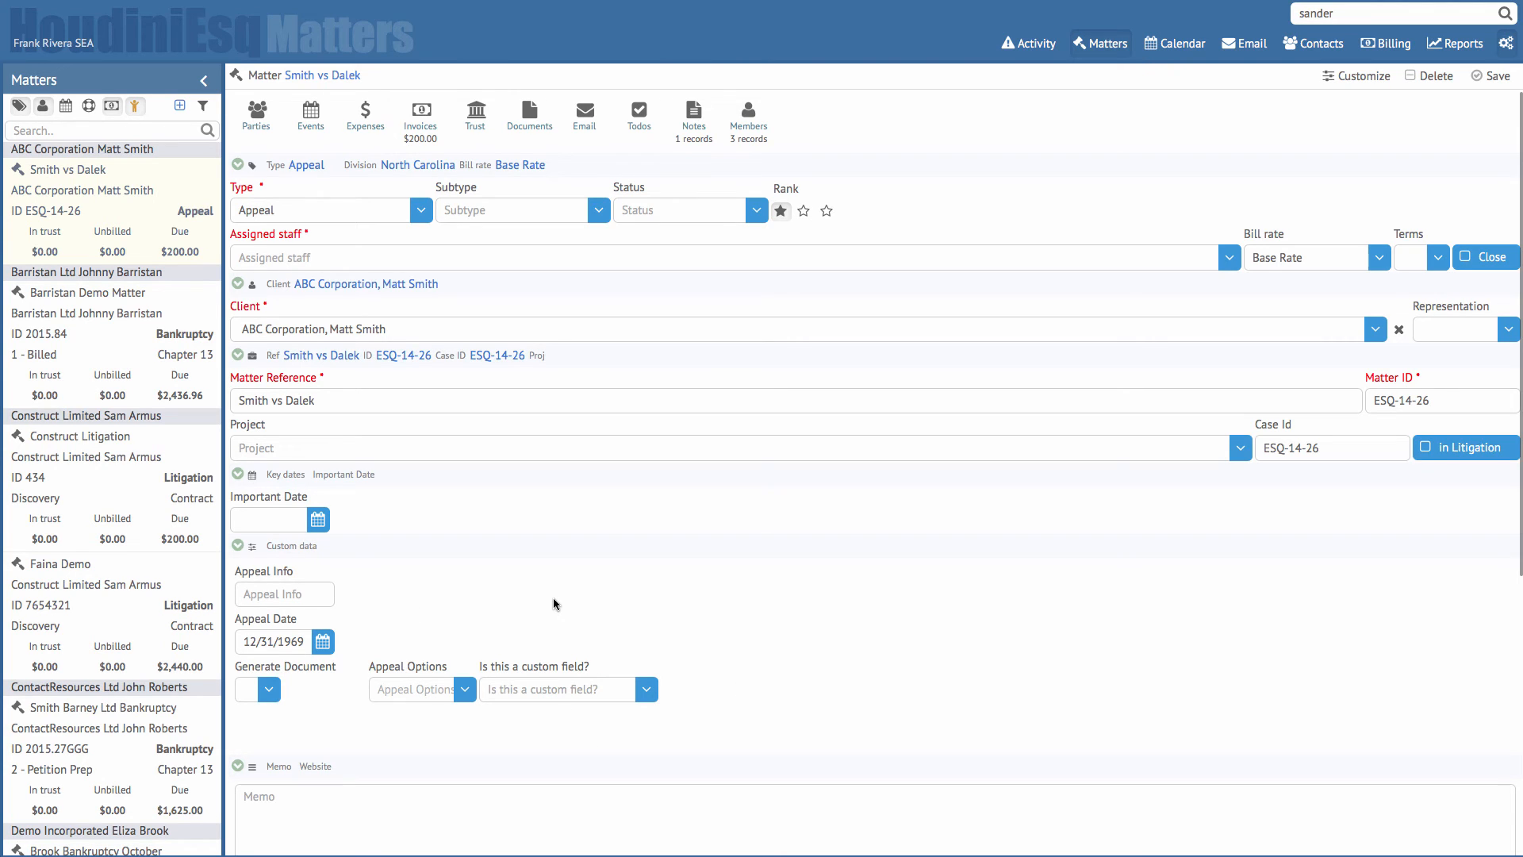
Try the Required and Read Only rules on the hidden1 custom field, and set its rule to blank.
click(1372, 79)
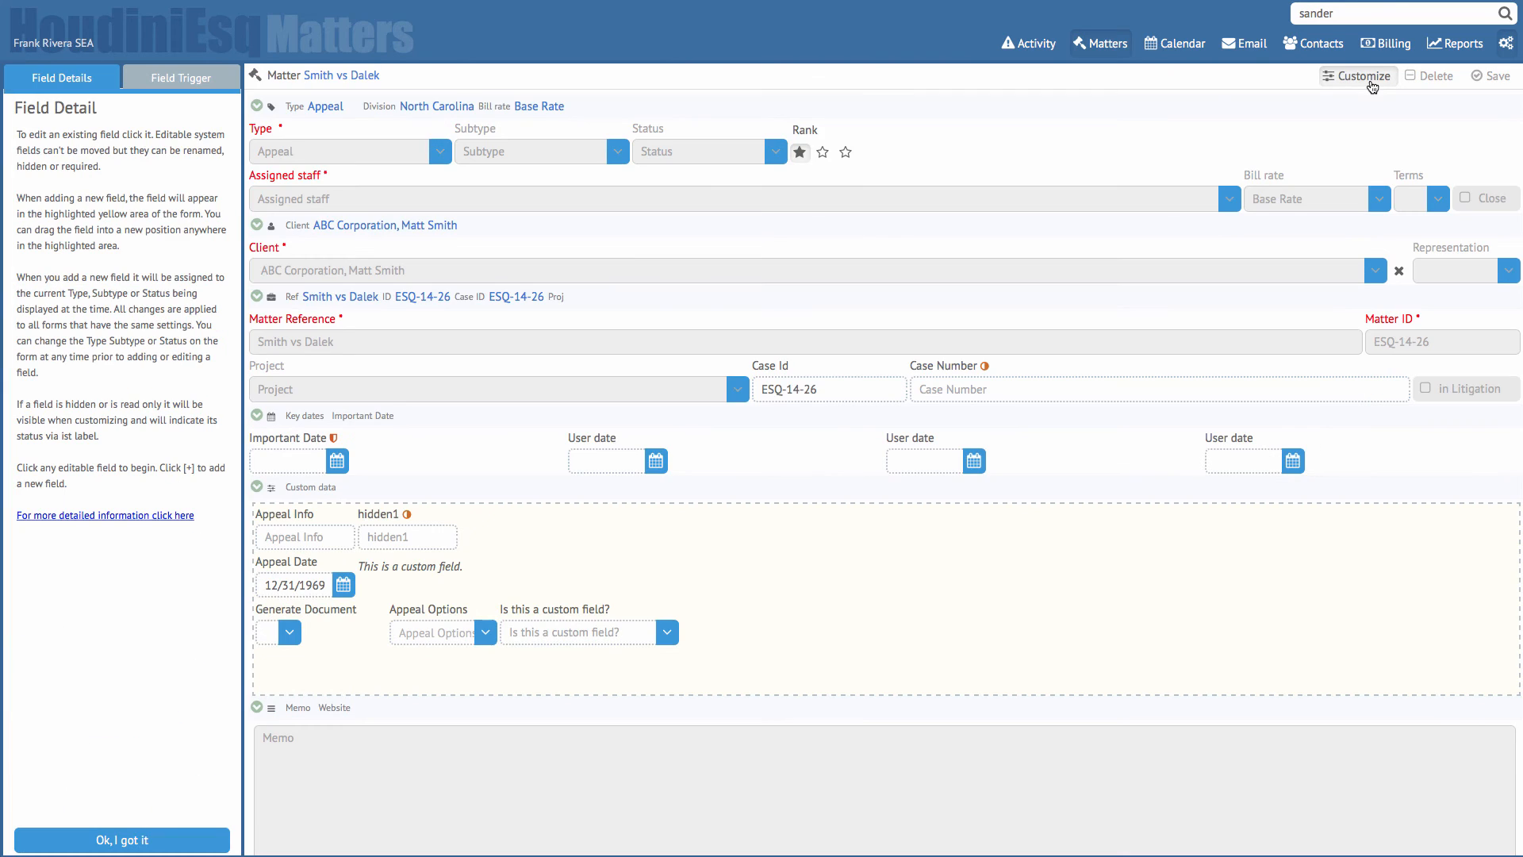
click(394, 540)
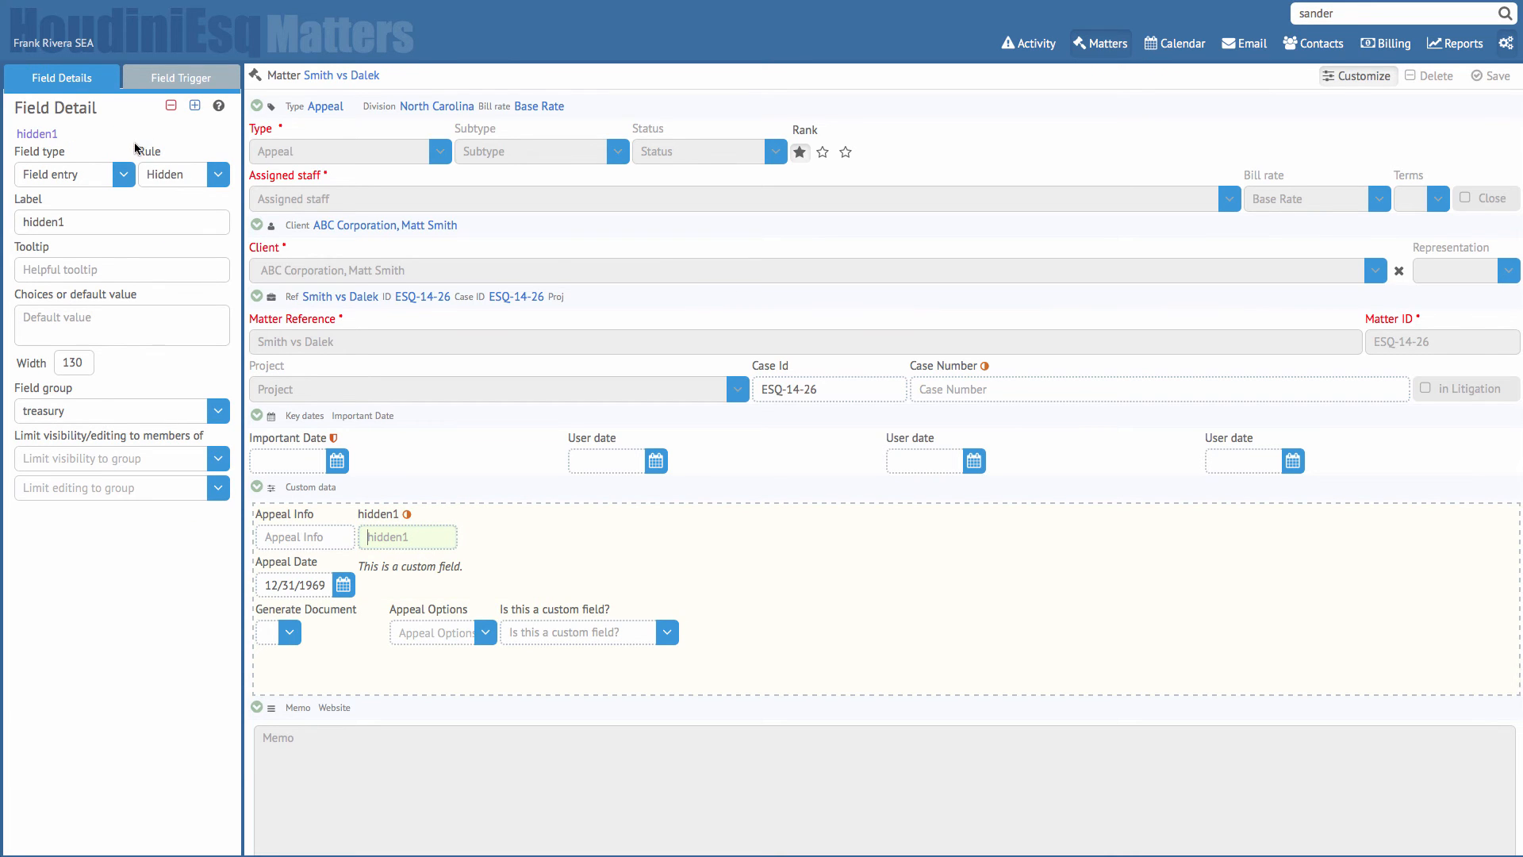
click(217, 176)
click(195, 290)
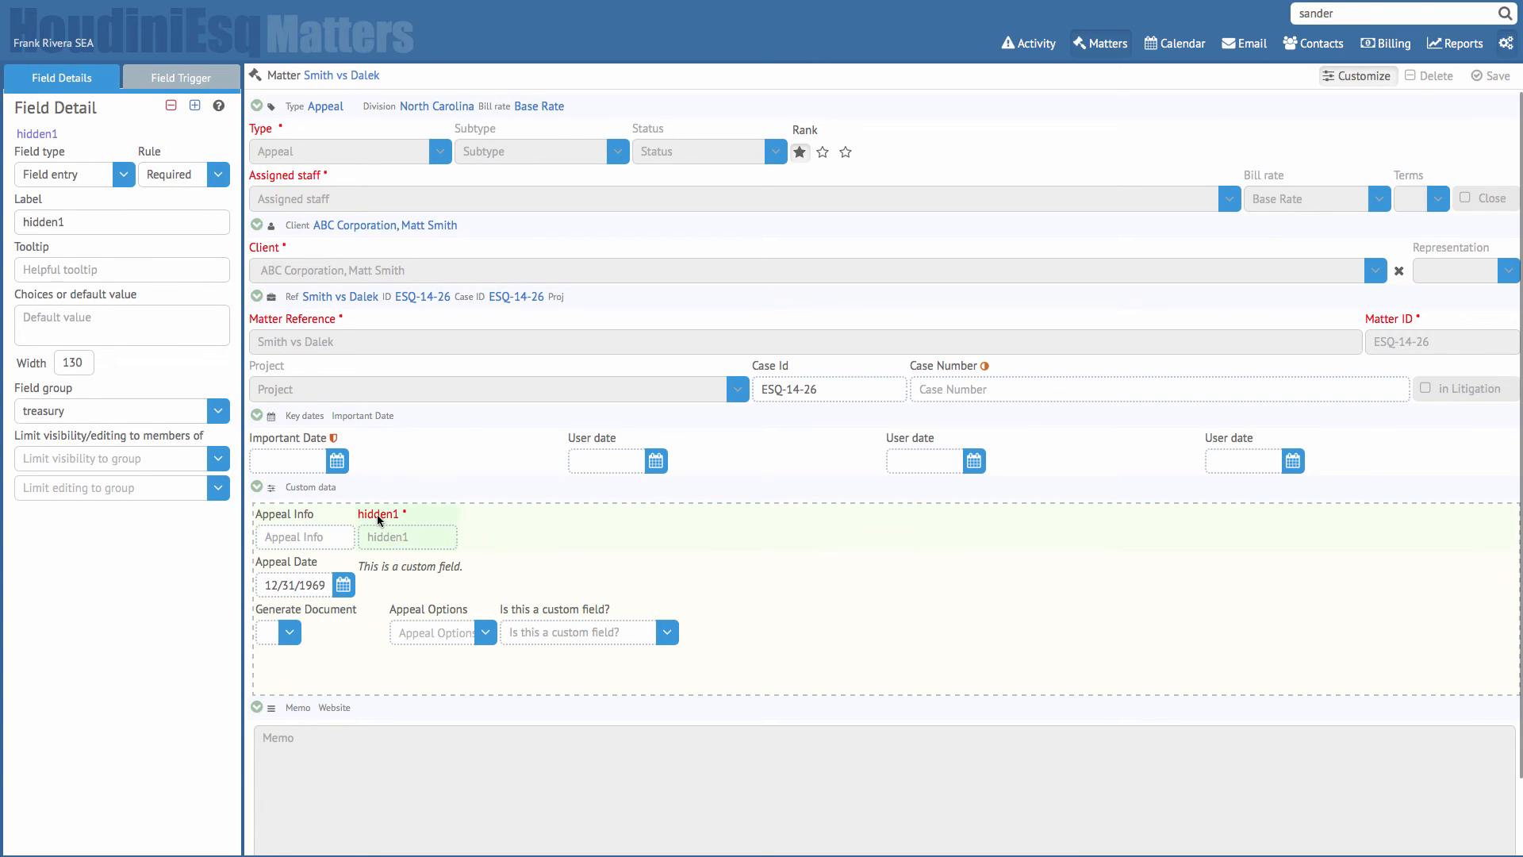
click(221, 181)
click(196, 263)
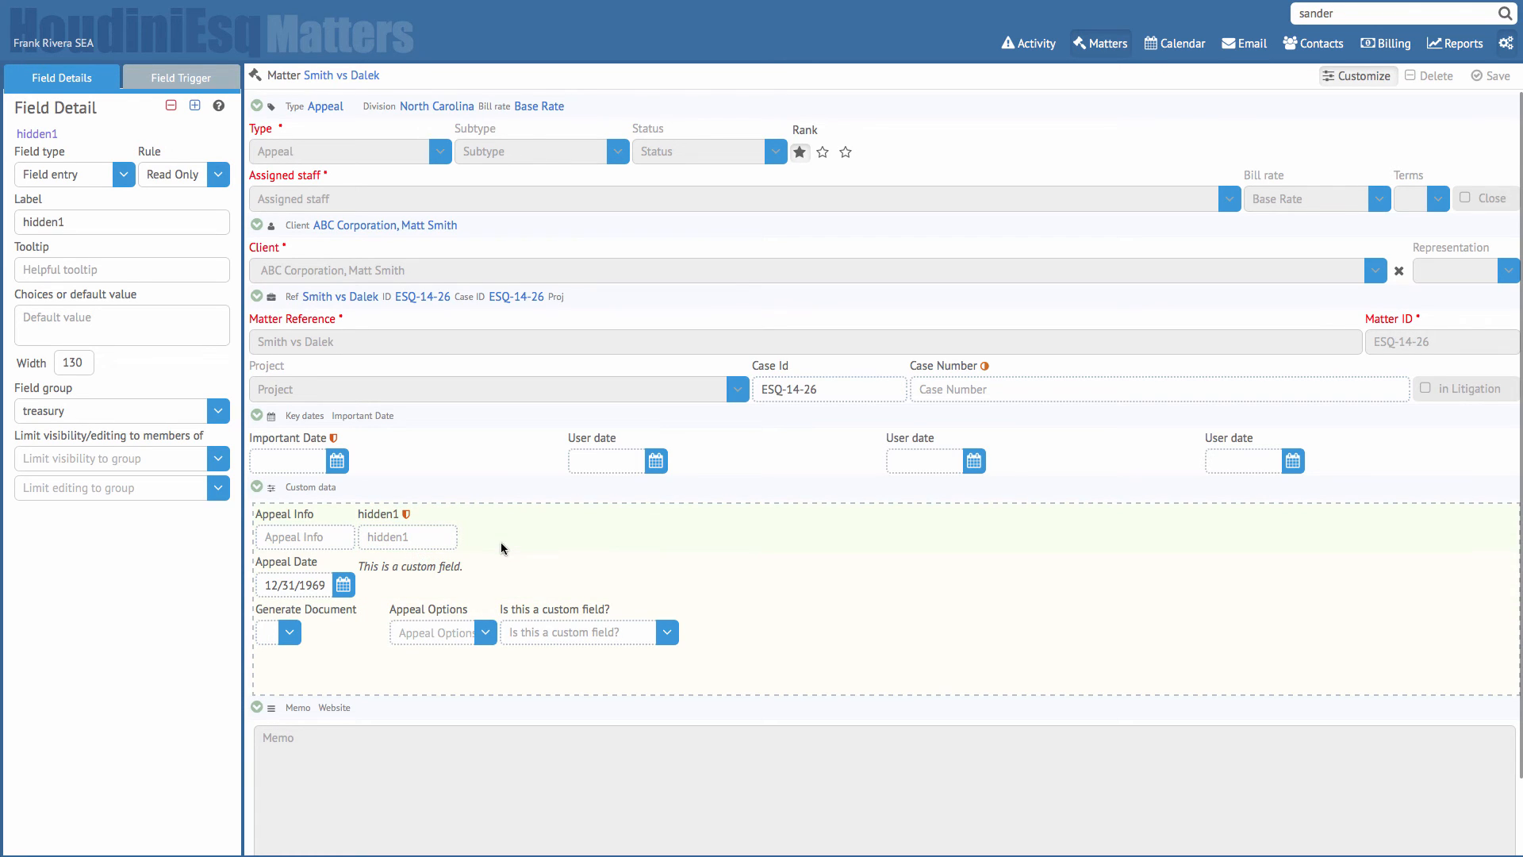
click(218, 175)
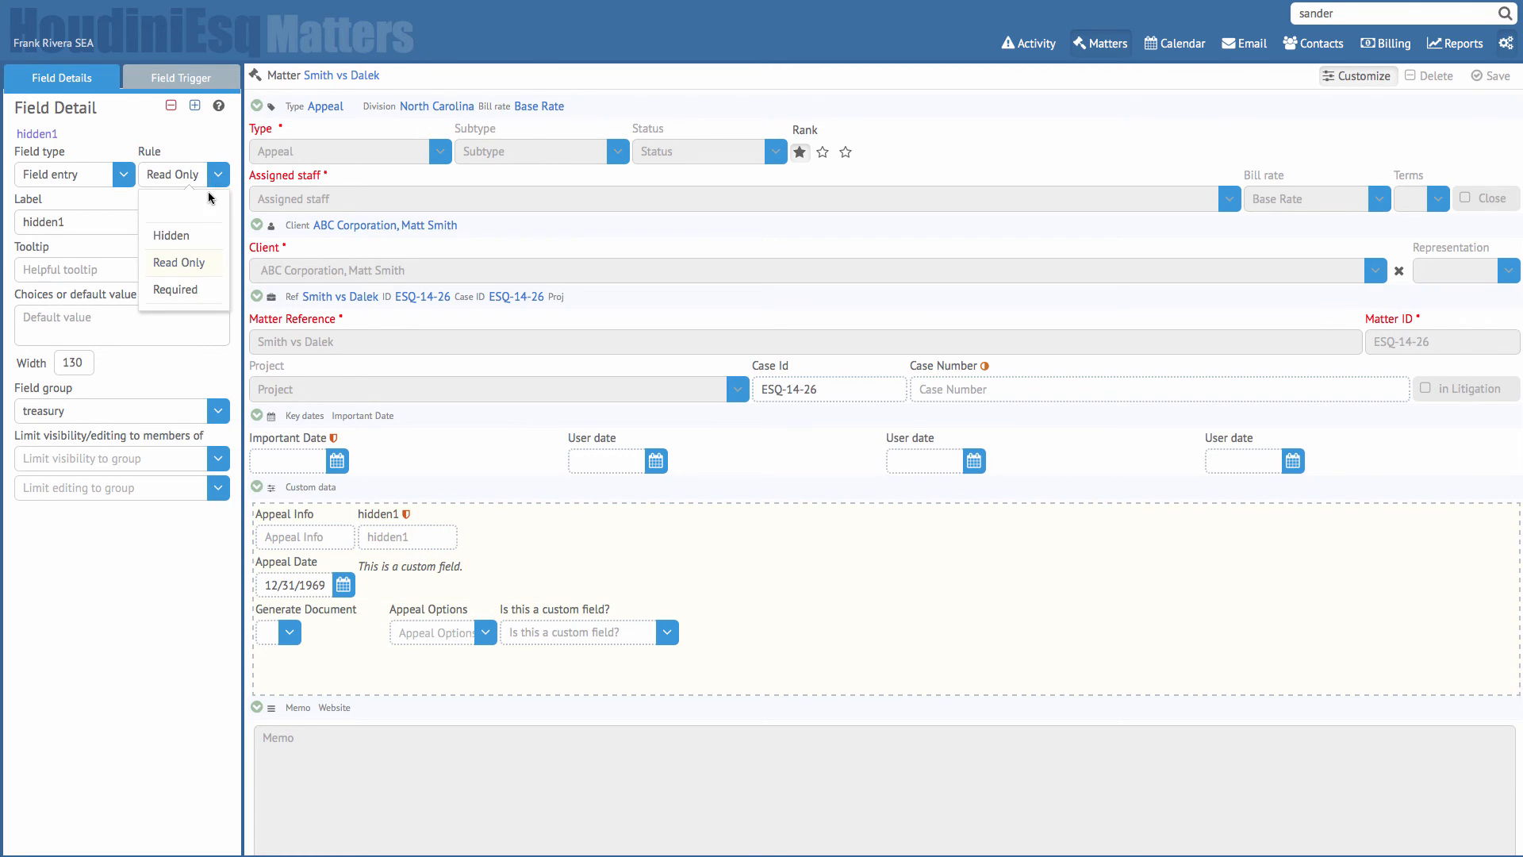
click(211, 204)
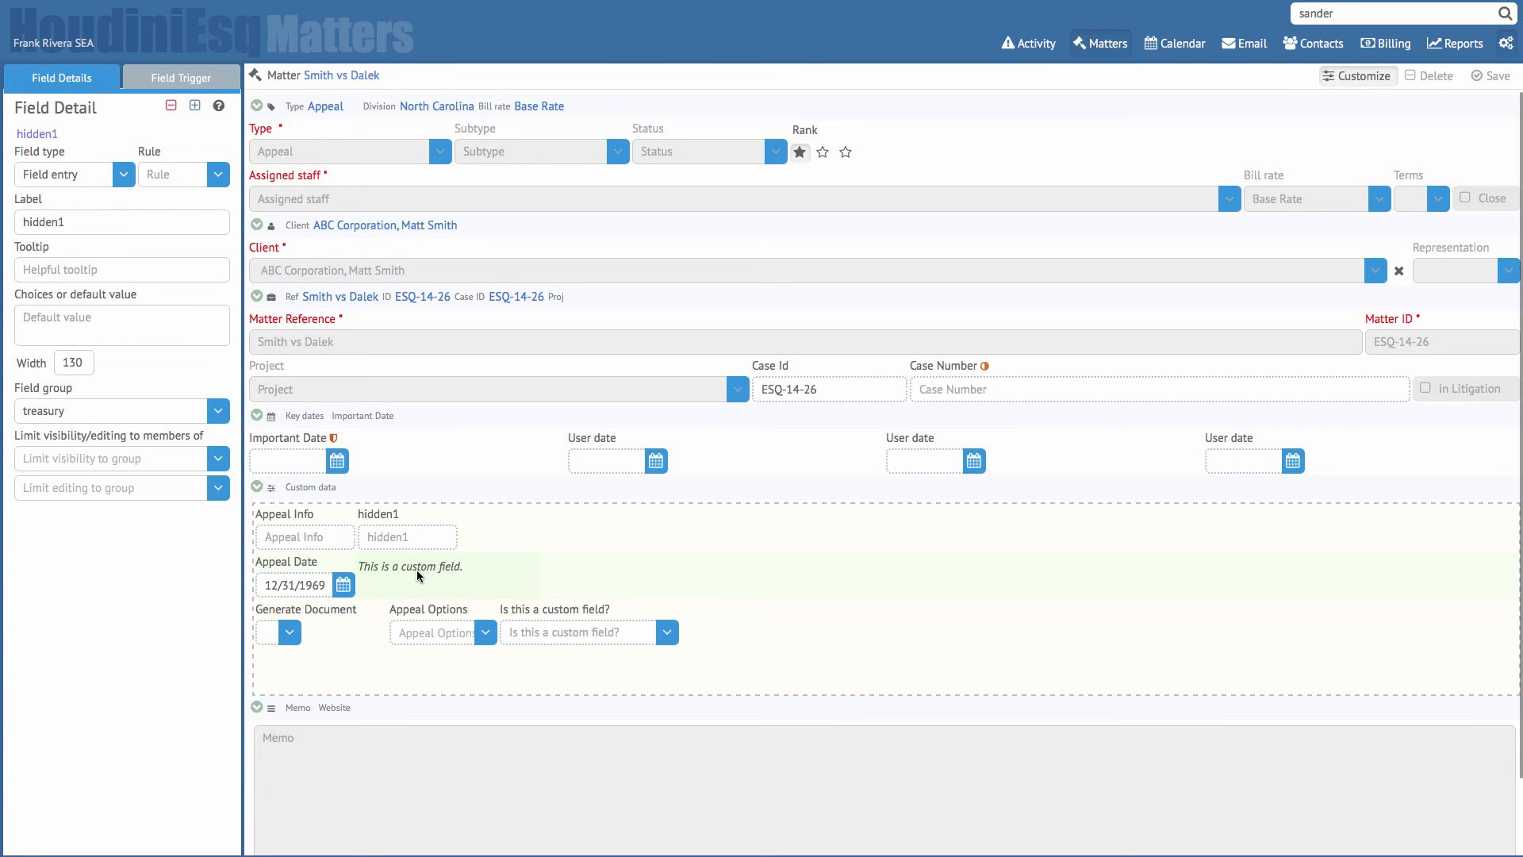
click(1376, 82)
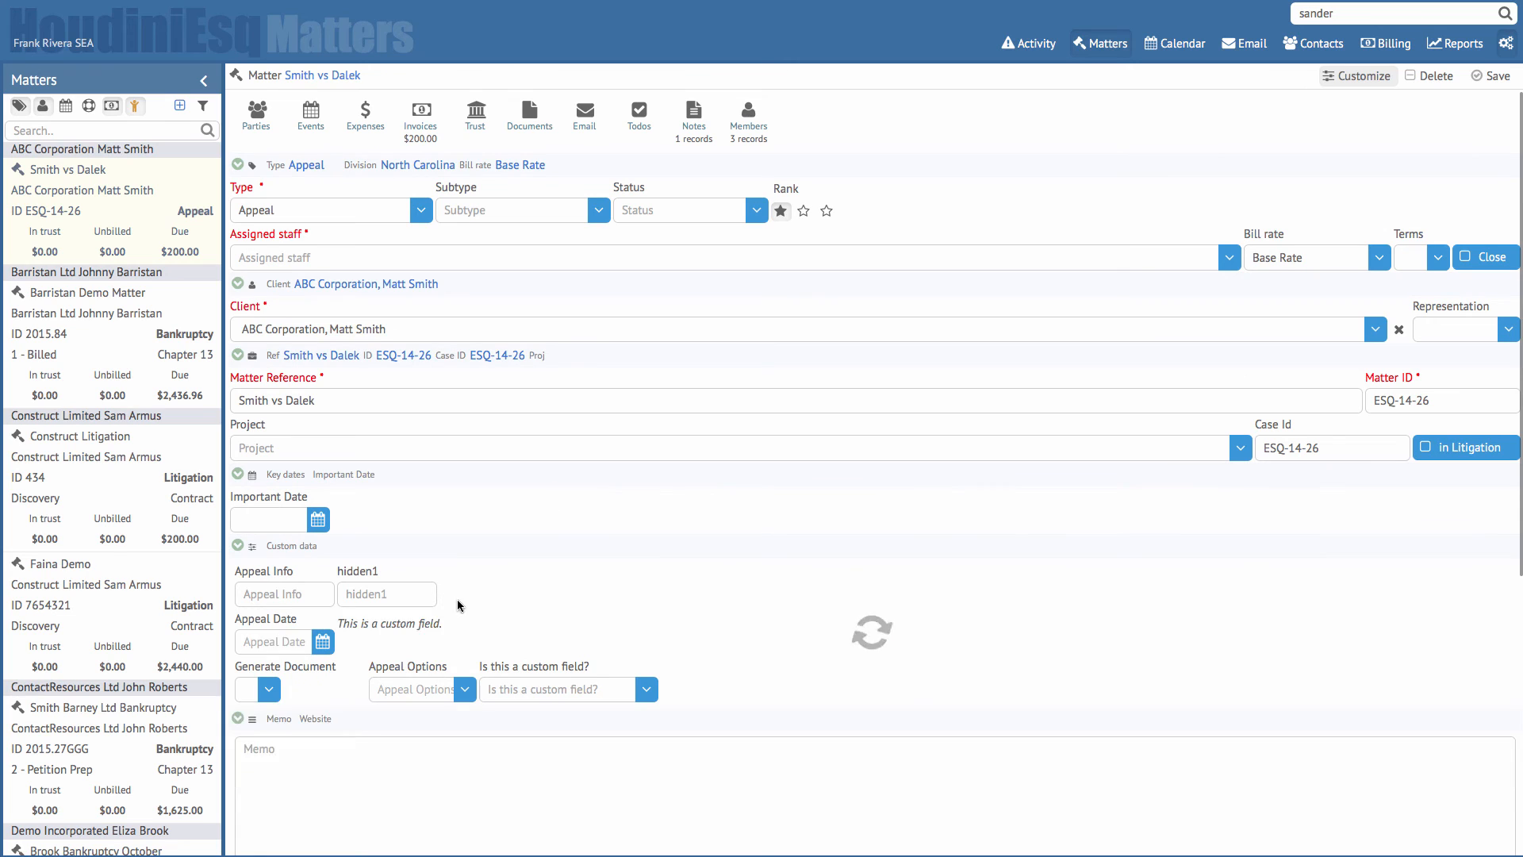
Set the width of the hidden1 custom field to 240 and leave form customization.
click(1353, 76)
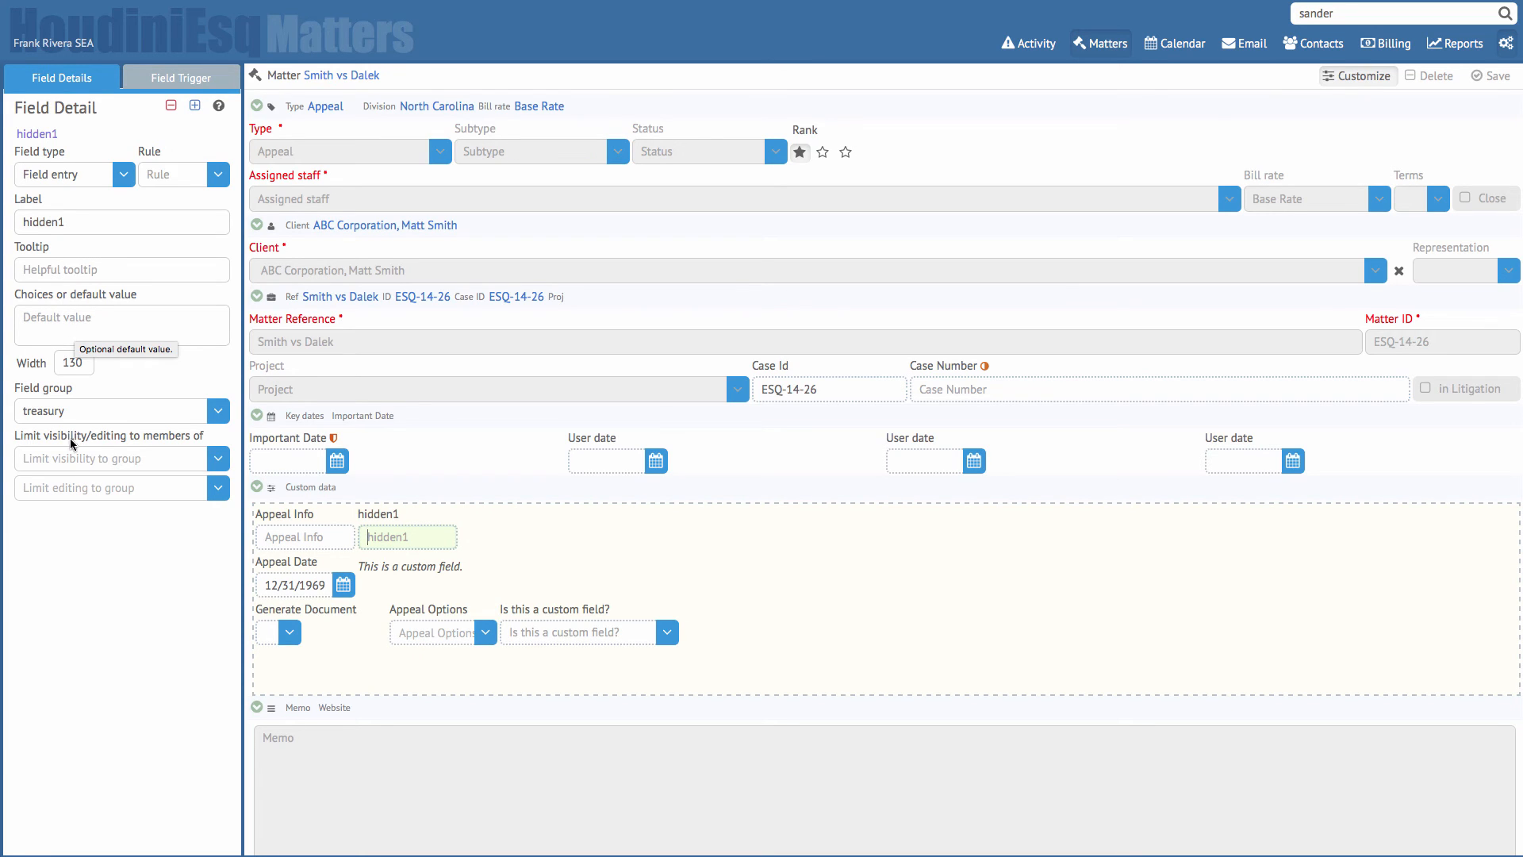
mouse_move(74, 411)
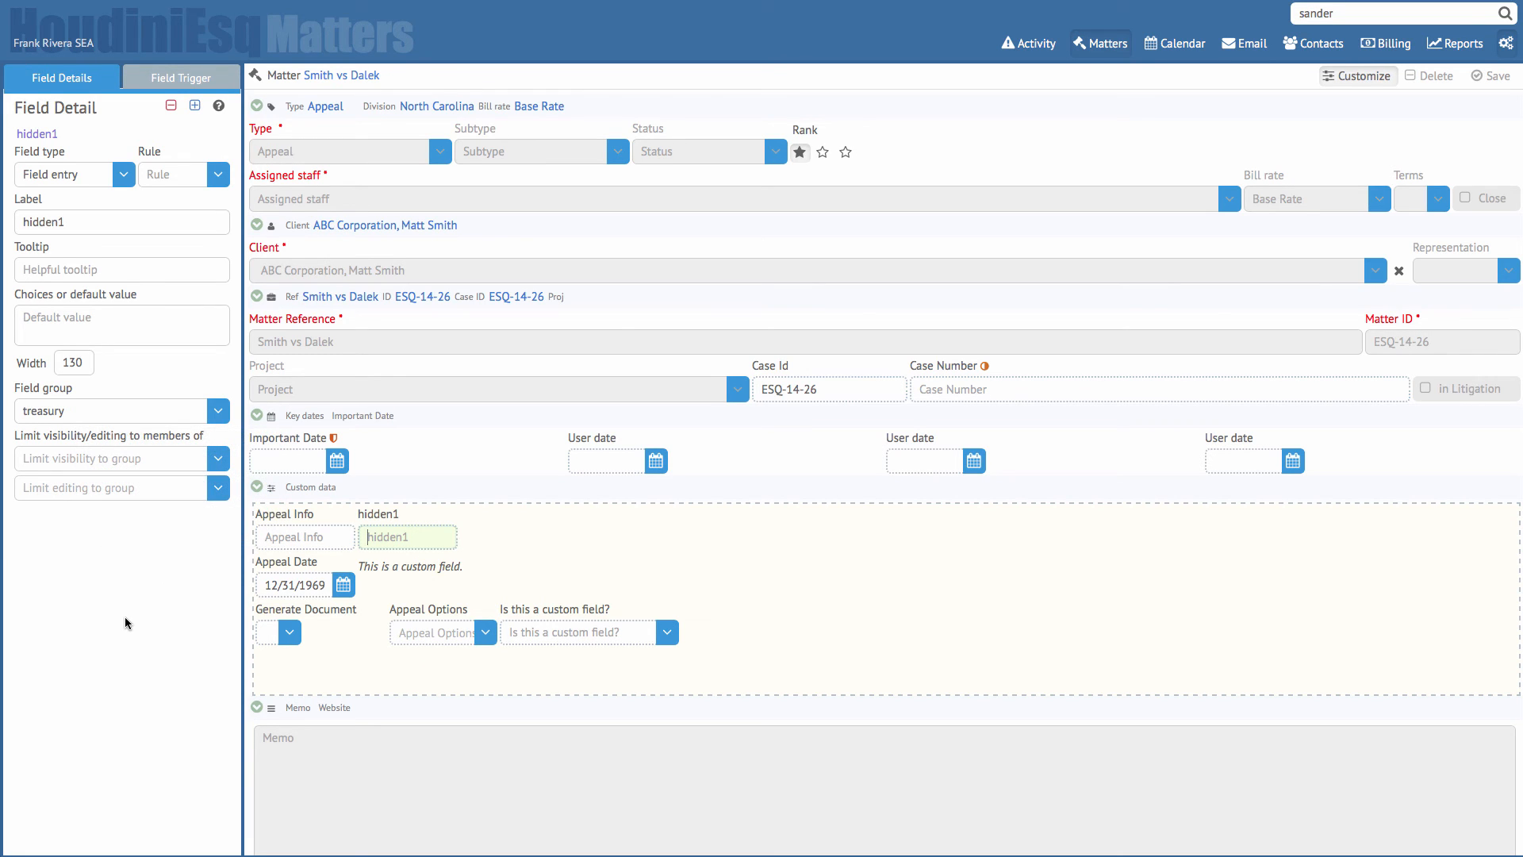
click(86, 365)
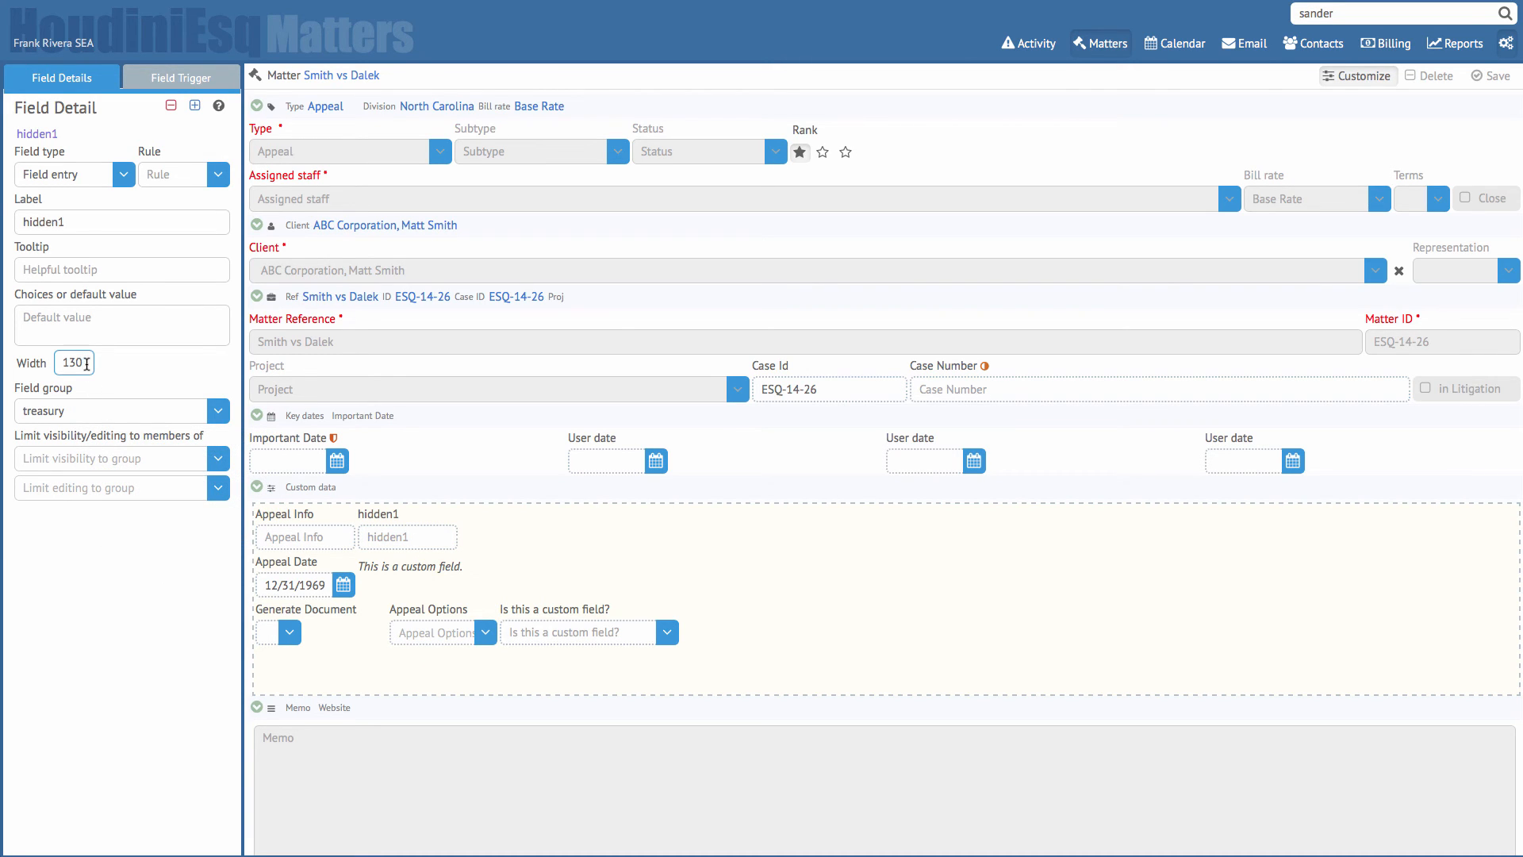
key(BackSpace)
key(BackSpace)
key(BackSpace)
text(240)
key(Tab)
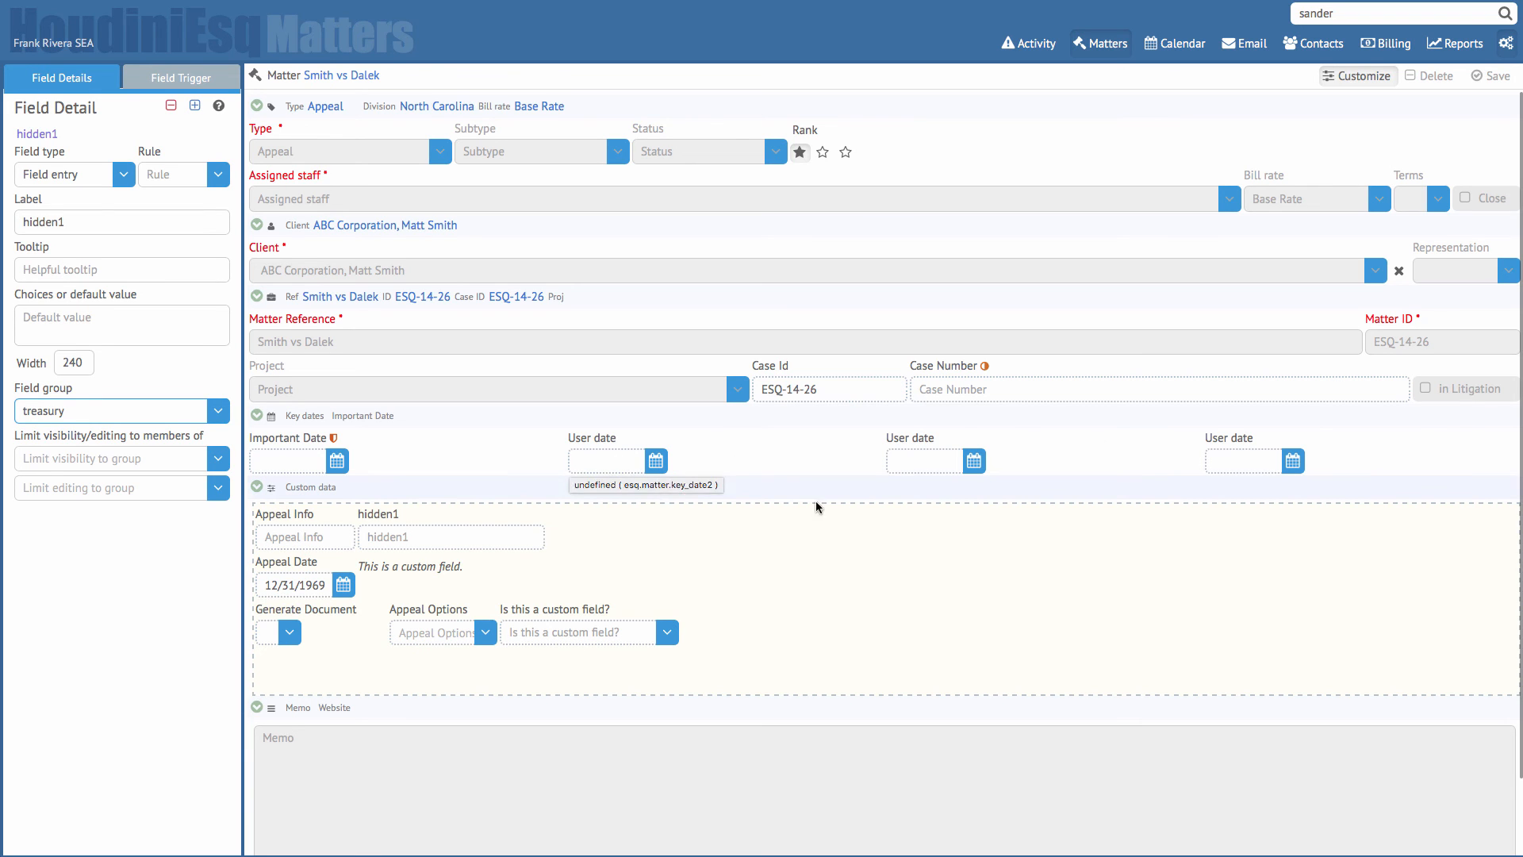
click(1360, 77)
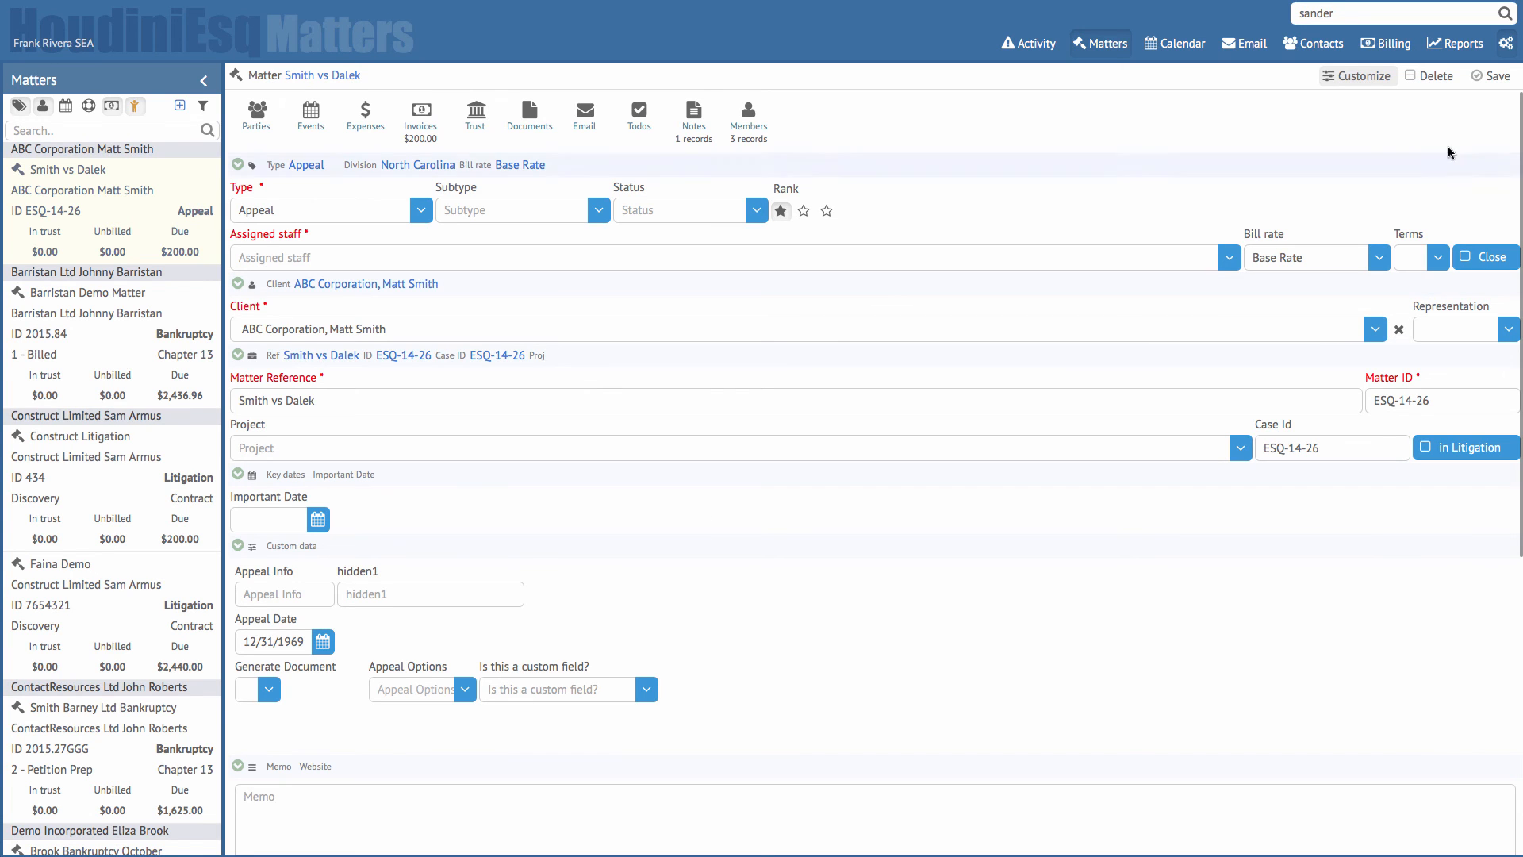
Customize the first User date key date field with the label "My Date" and the tooltip "my cool date".
click(1372, 85)
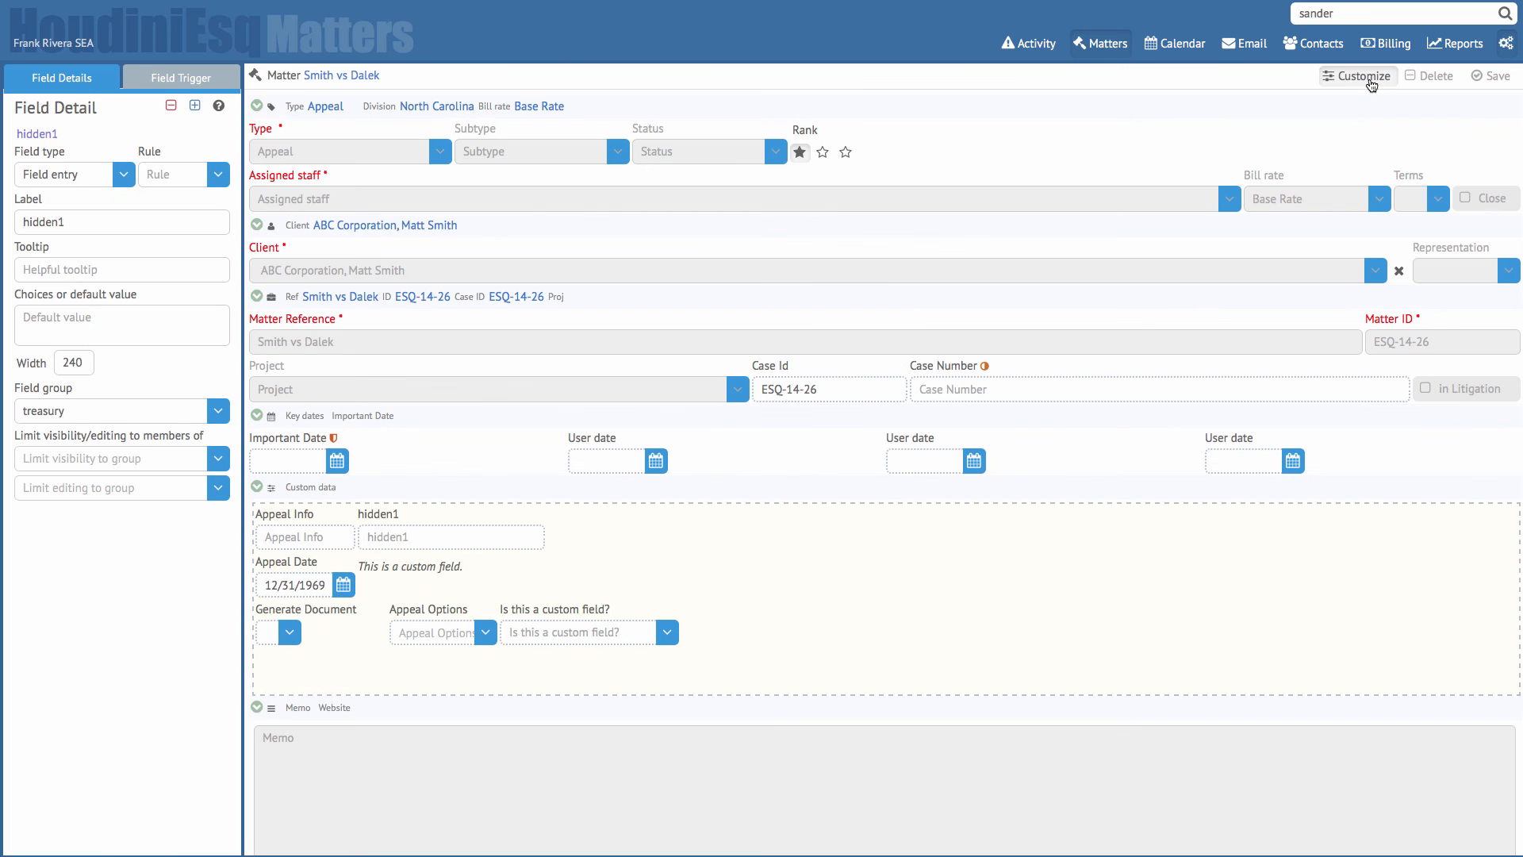
click(606, 464)
drag(119, 222, 2, 223)
text(My Date)
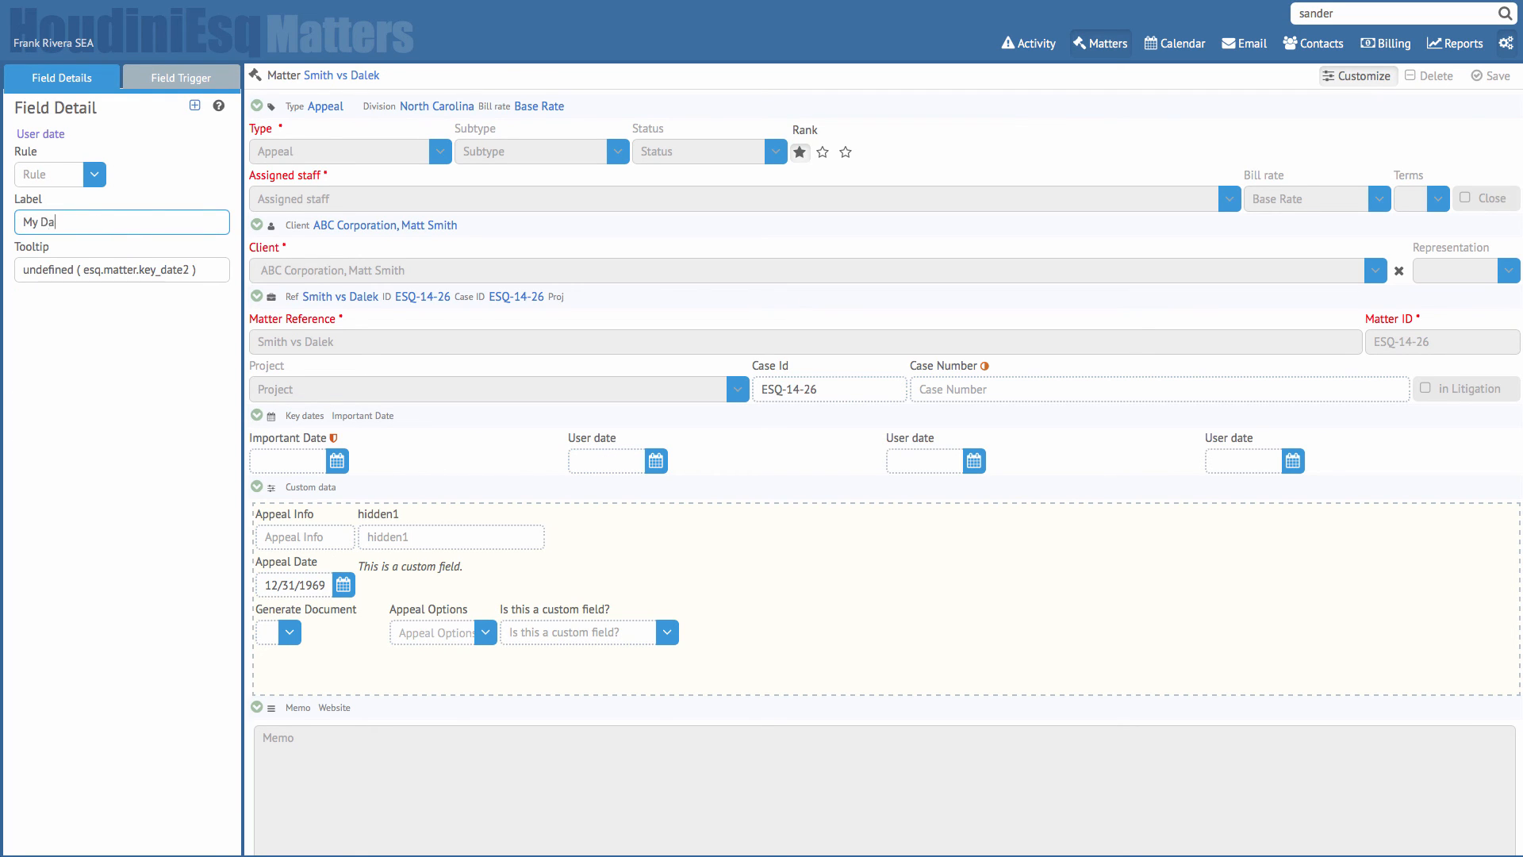
double_click(65, 274)
drag(200, 274, 2, 262)
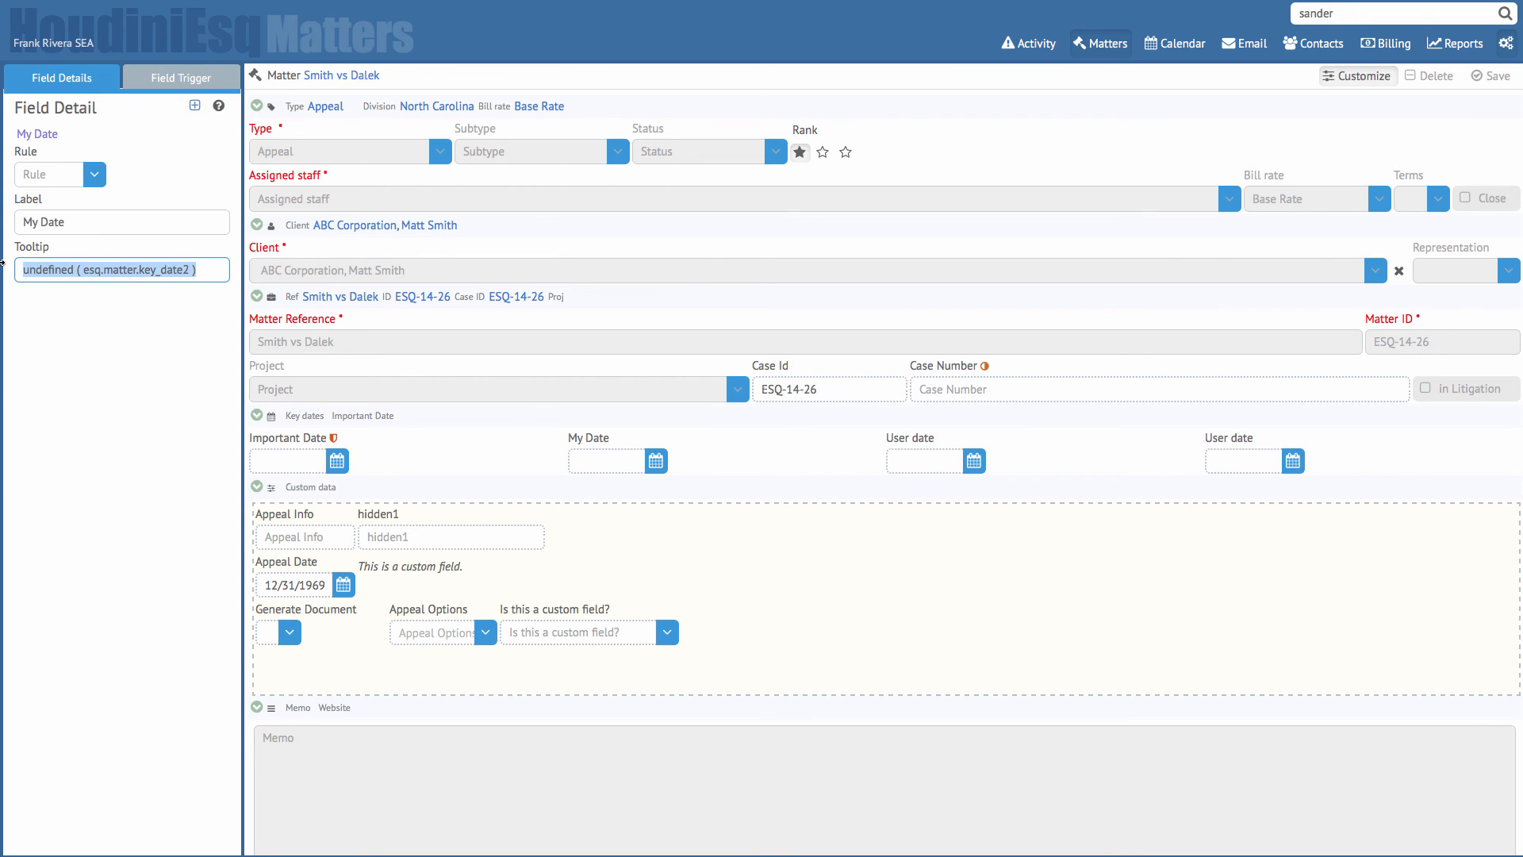
text(my cool date)
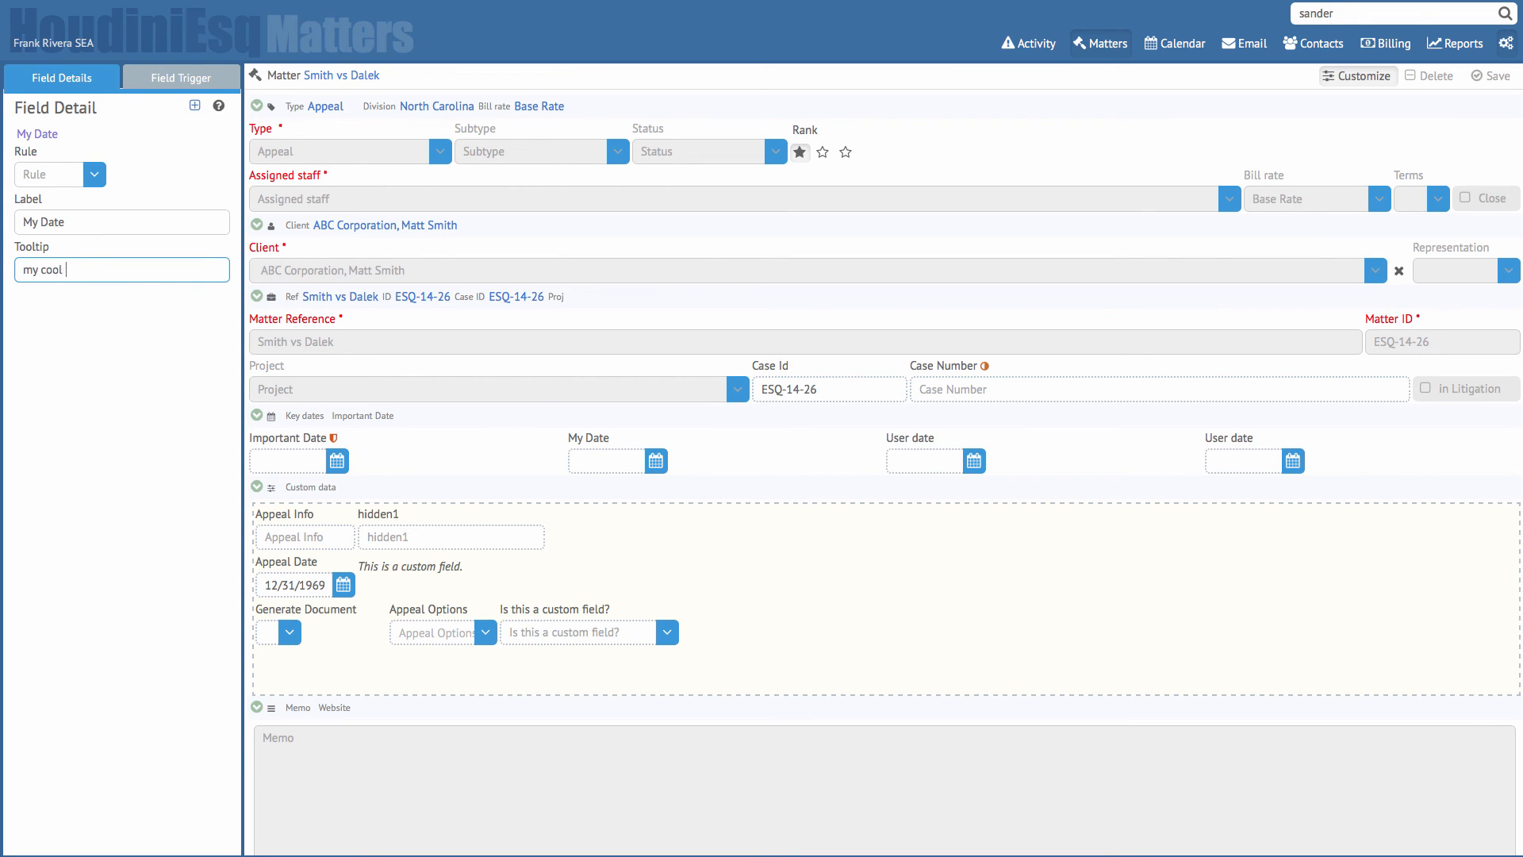
Try the Read Only rule on the My Date field, set it to Required, and pick a date for it in the matter.
click(89, 177)
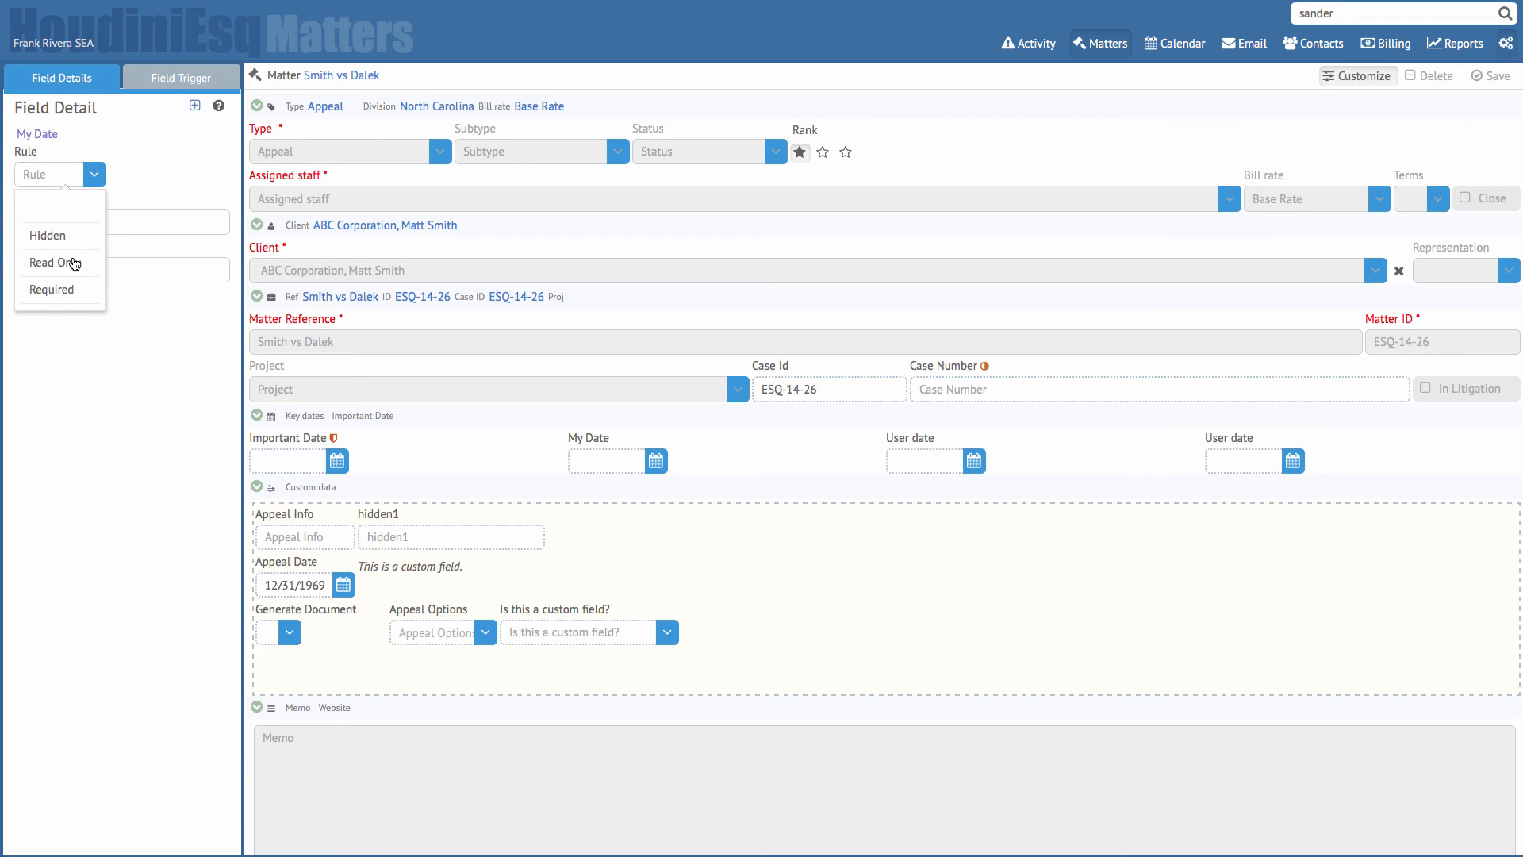
click(76, 263)
click(92, 176)
click(73, 289)
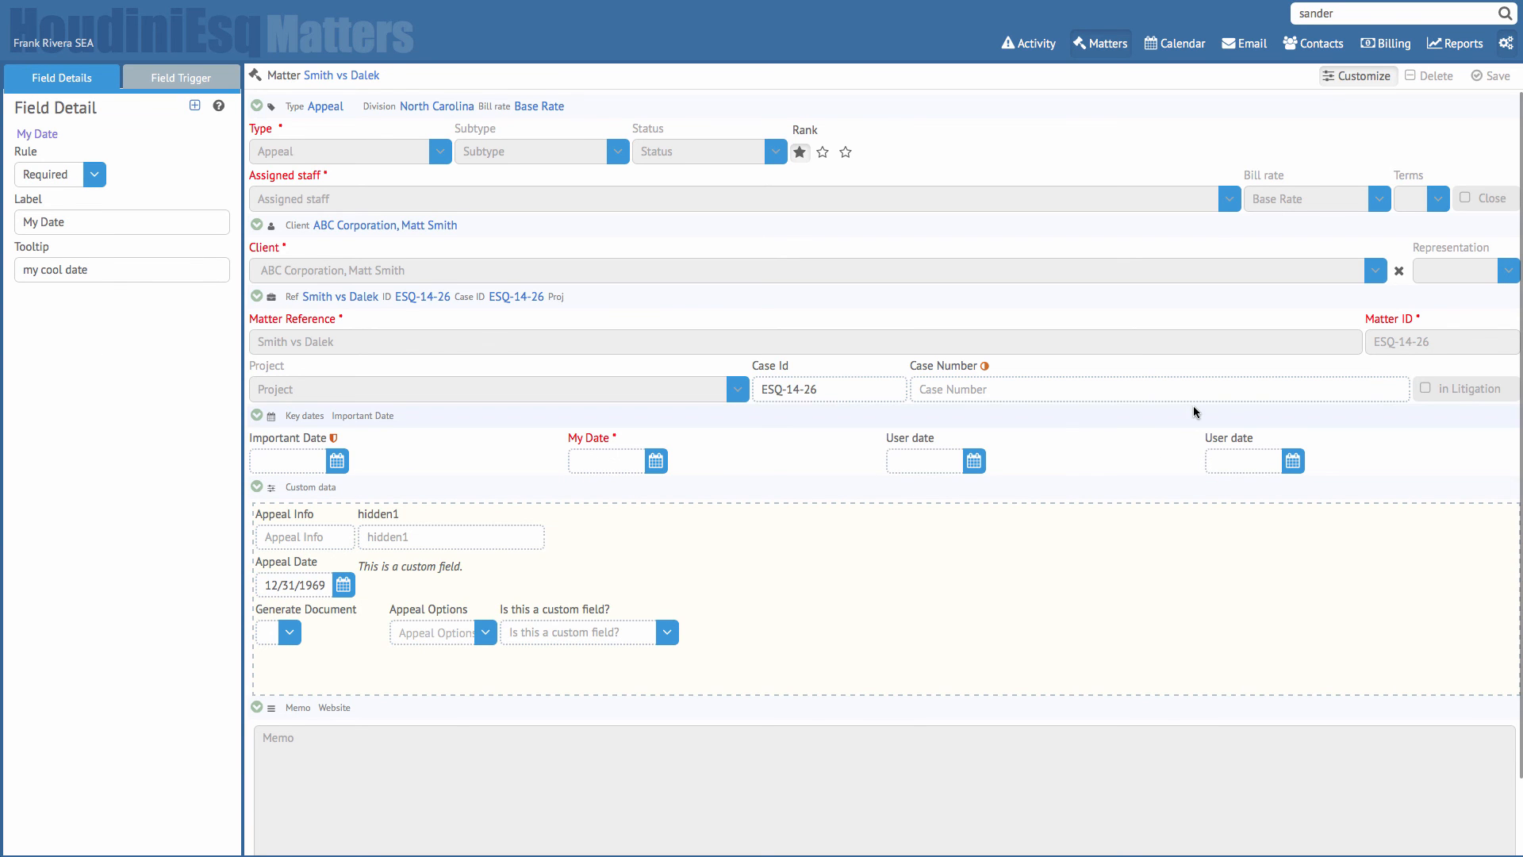
click(1371, 77)
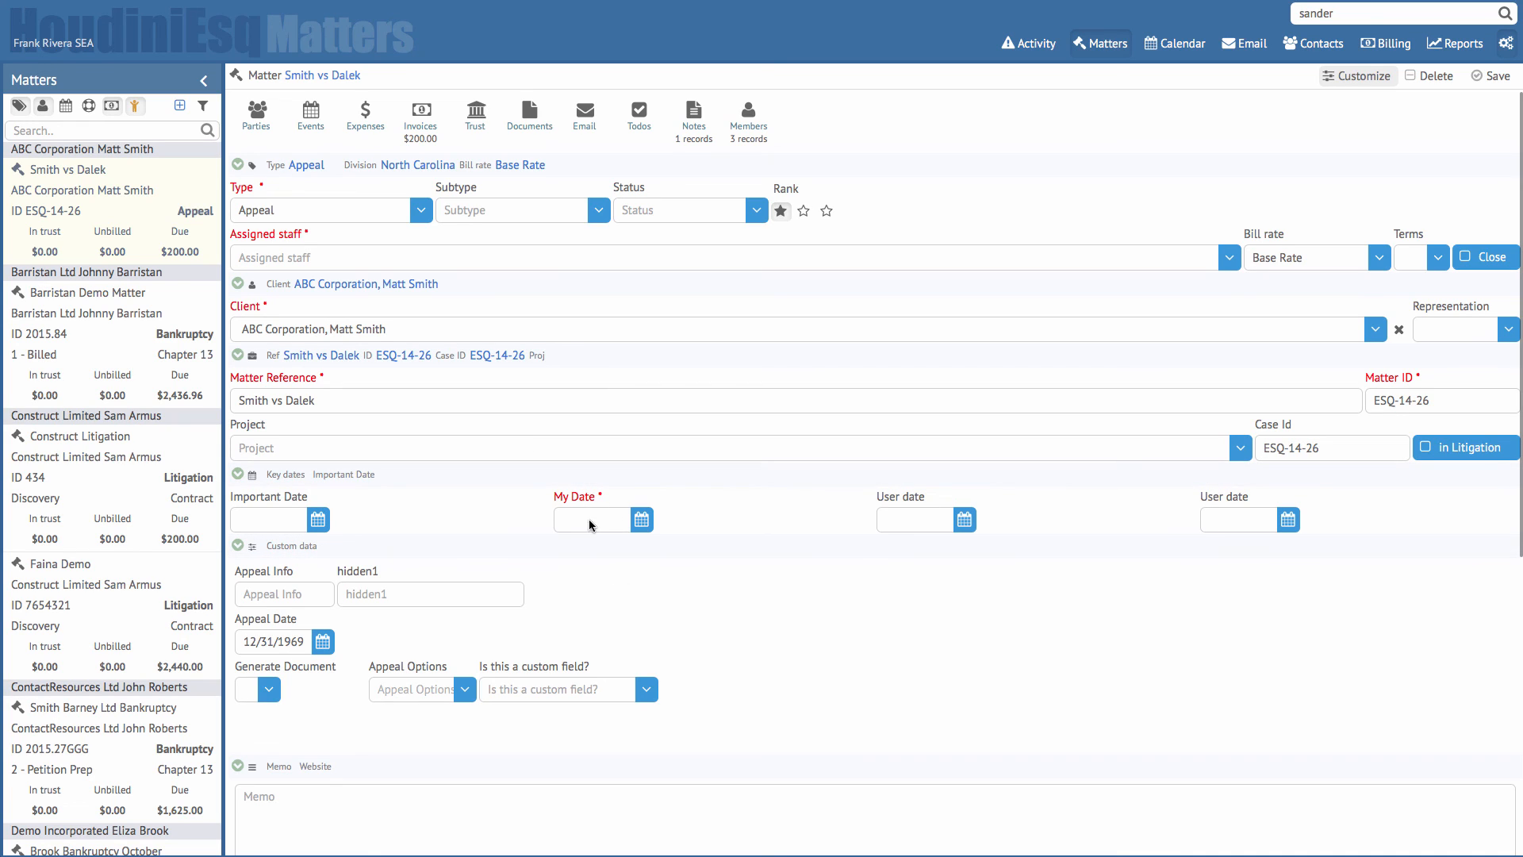
click(641, 520)
click(642, 588)
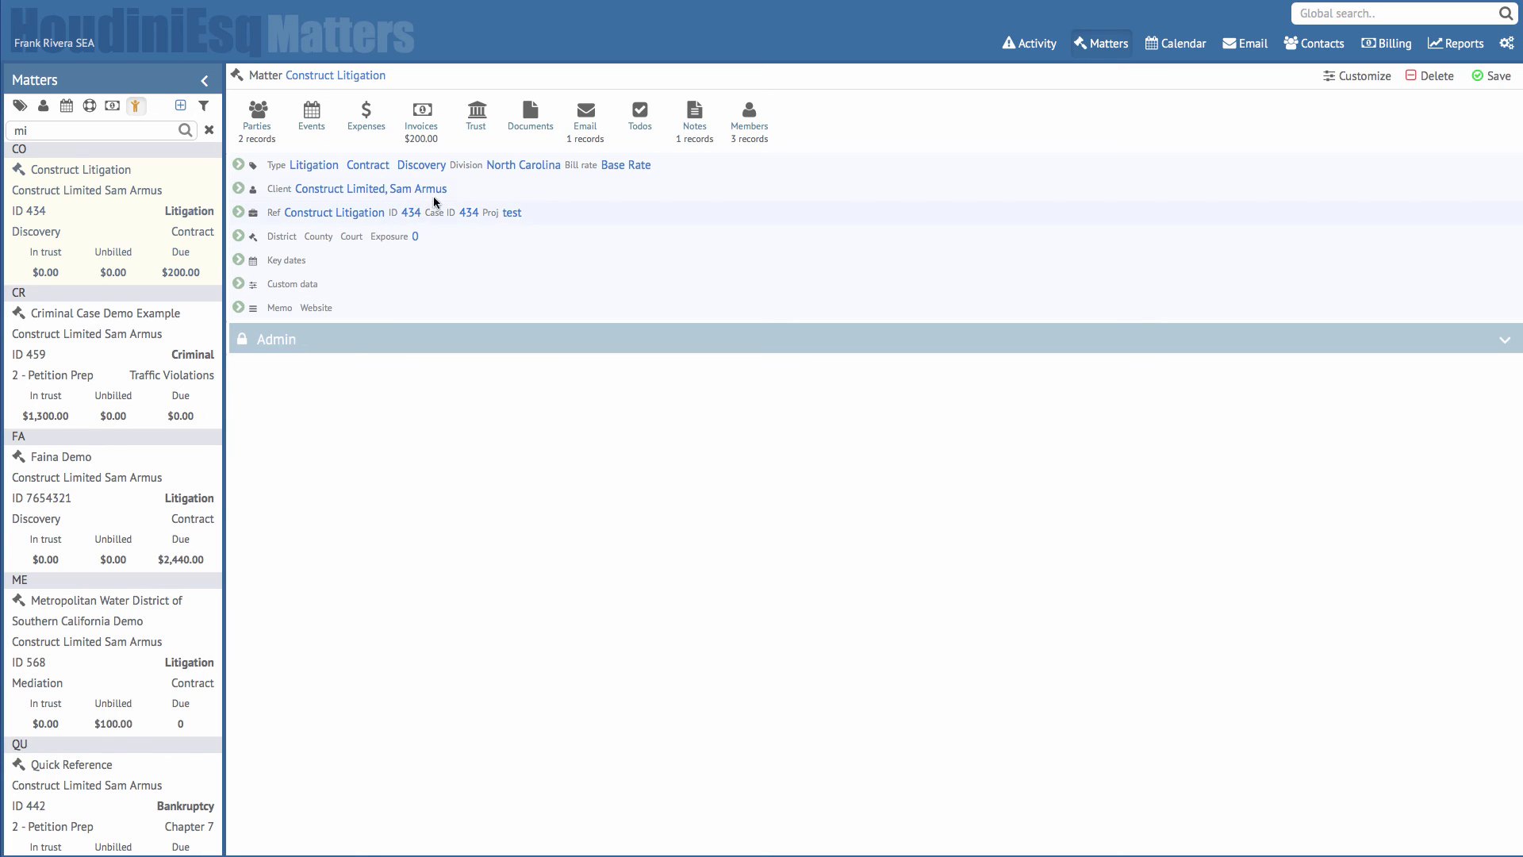
Upload 2014 SSAE FINAL (2014)-2.pdf and 324484-Intel-Joyent-Secured2.pdf to the Construct Litigation matter's documents with the type Briefs.
click(523, 123)
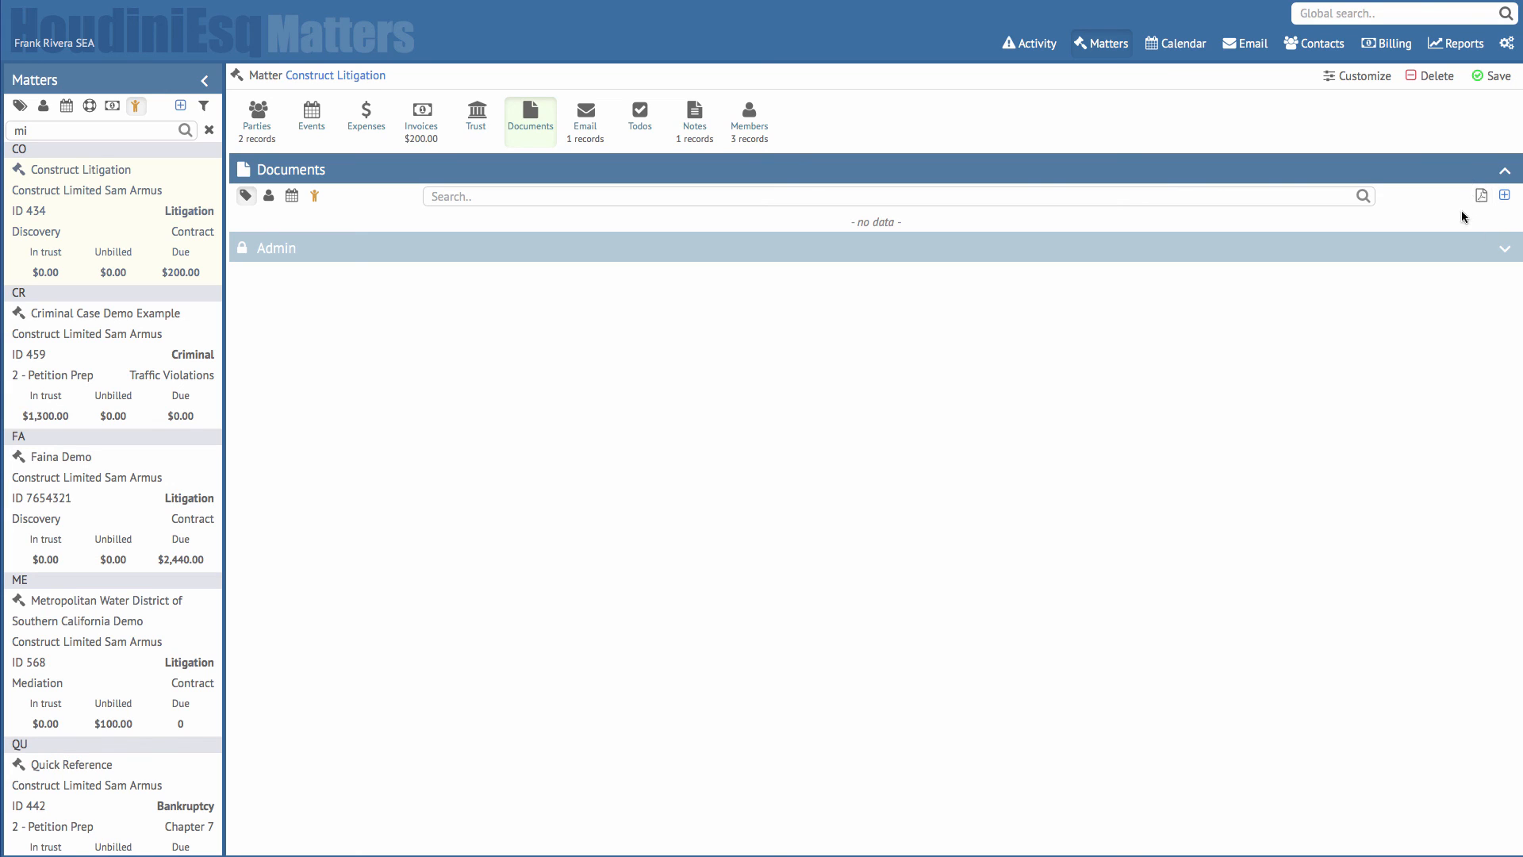
click(1505, 198)
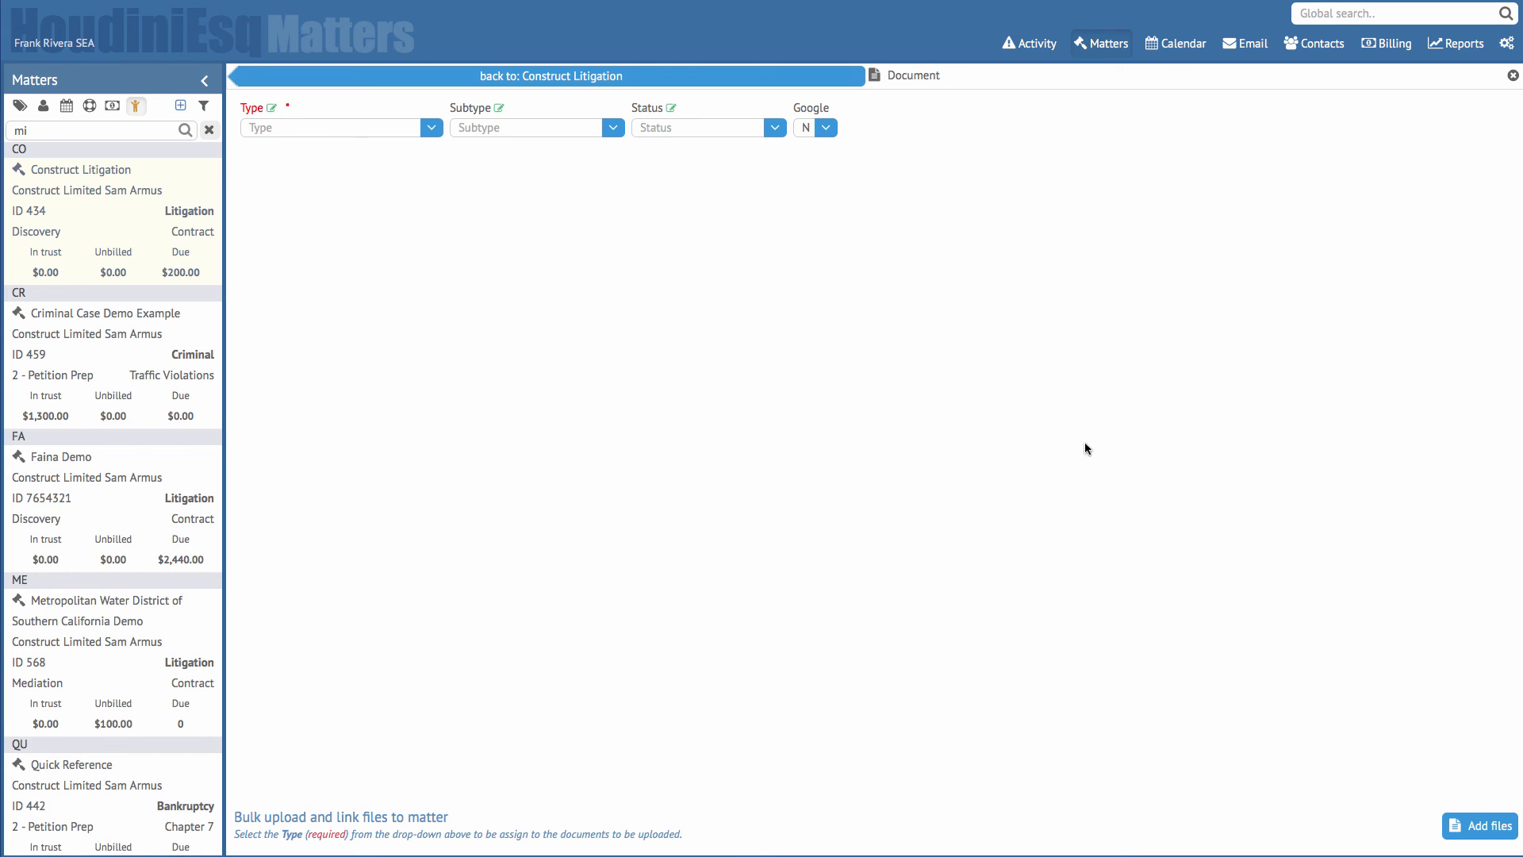
click(429, 130)
click(339, 157)
click(1483, 829)
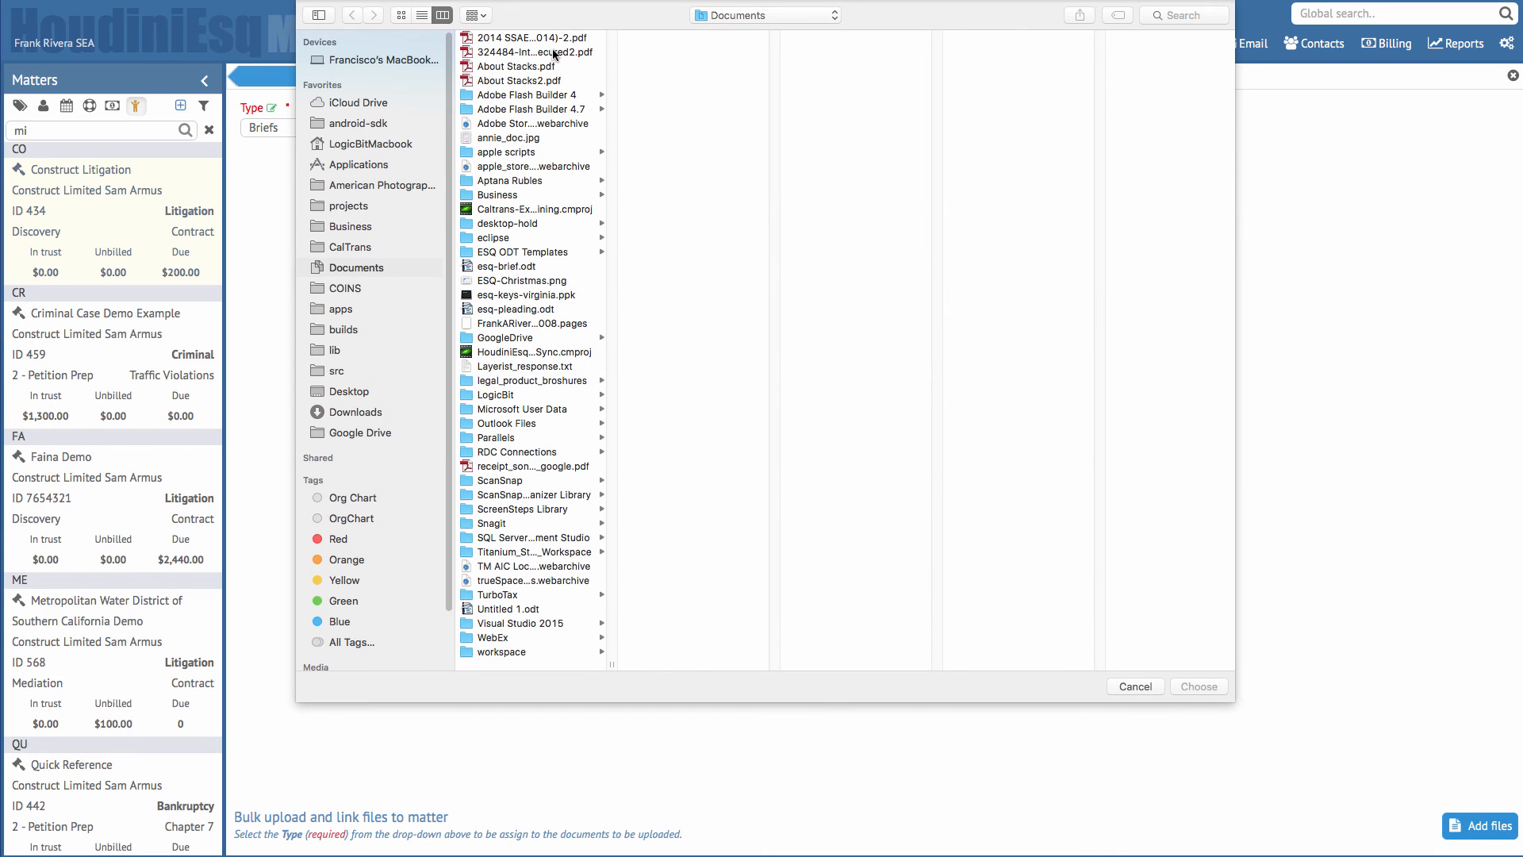
click(555, 39)
shift+click(556, 51)
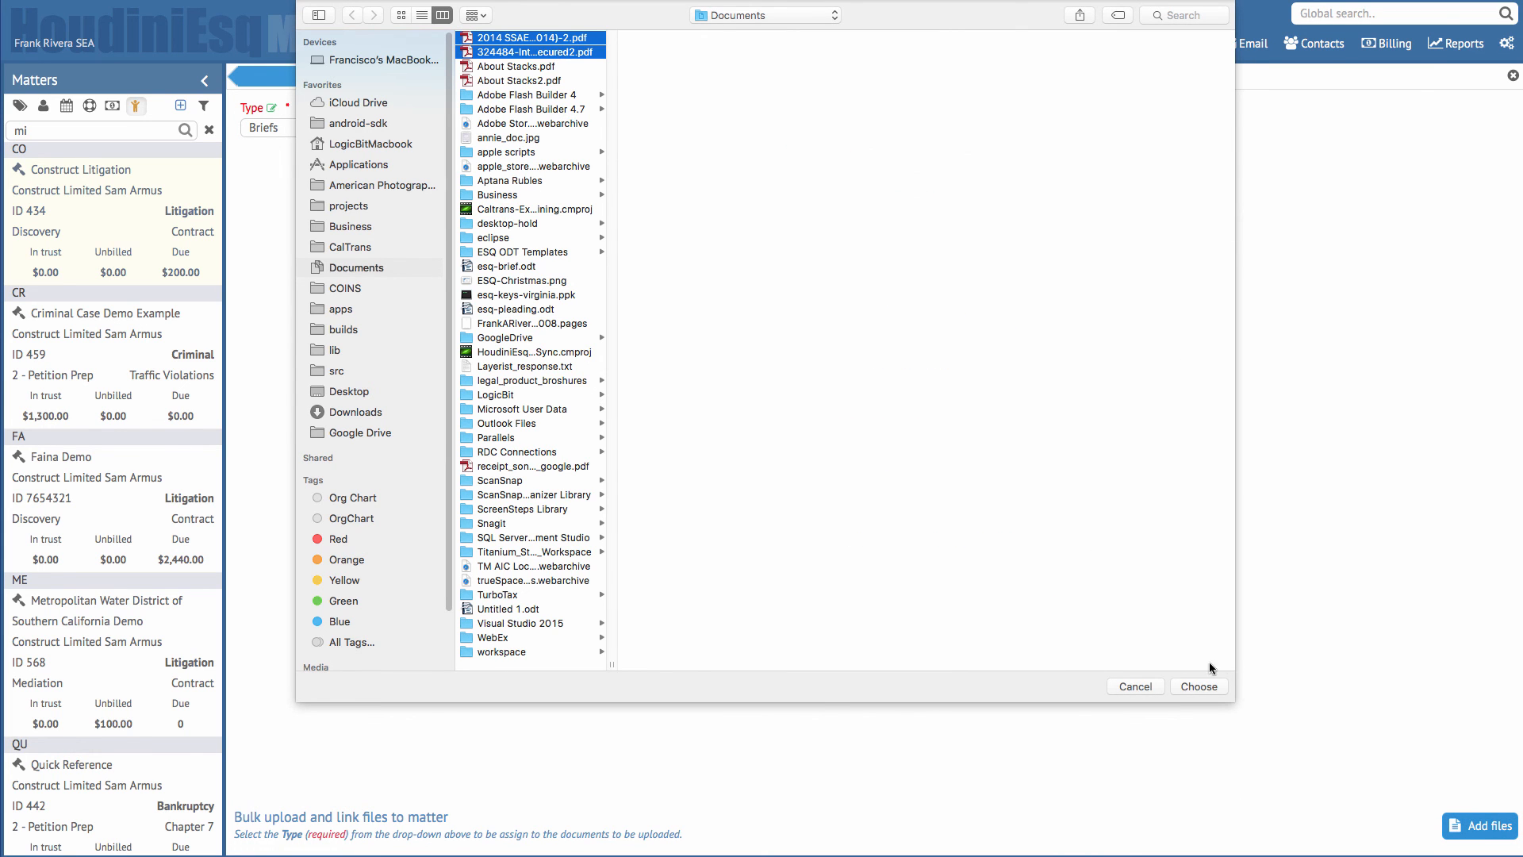
click(1212, 684)
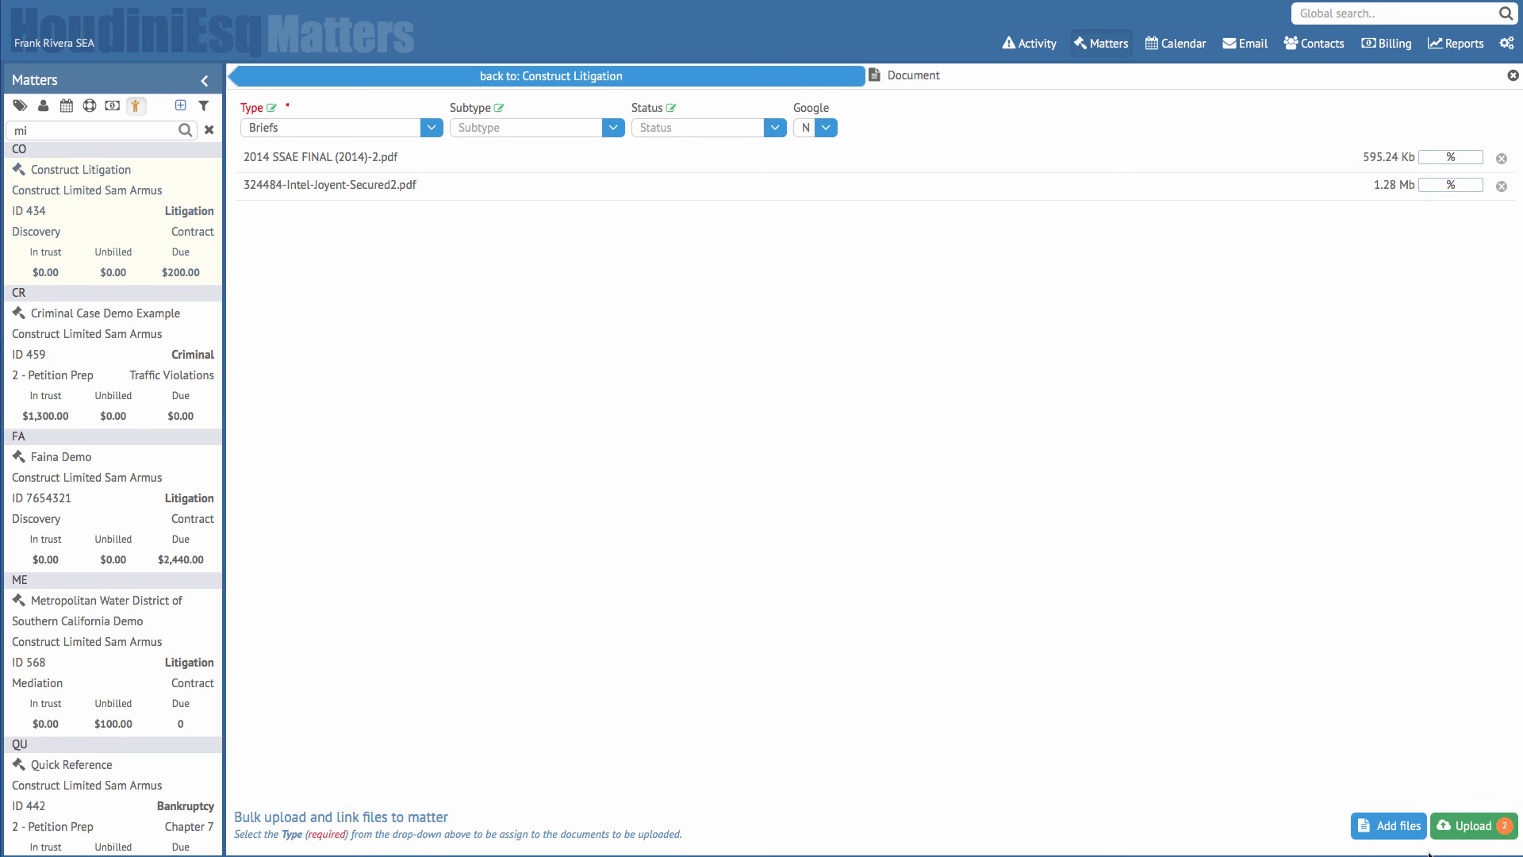
click(1469, 829)
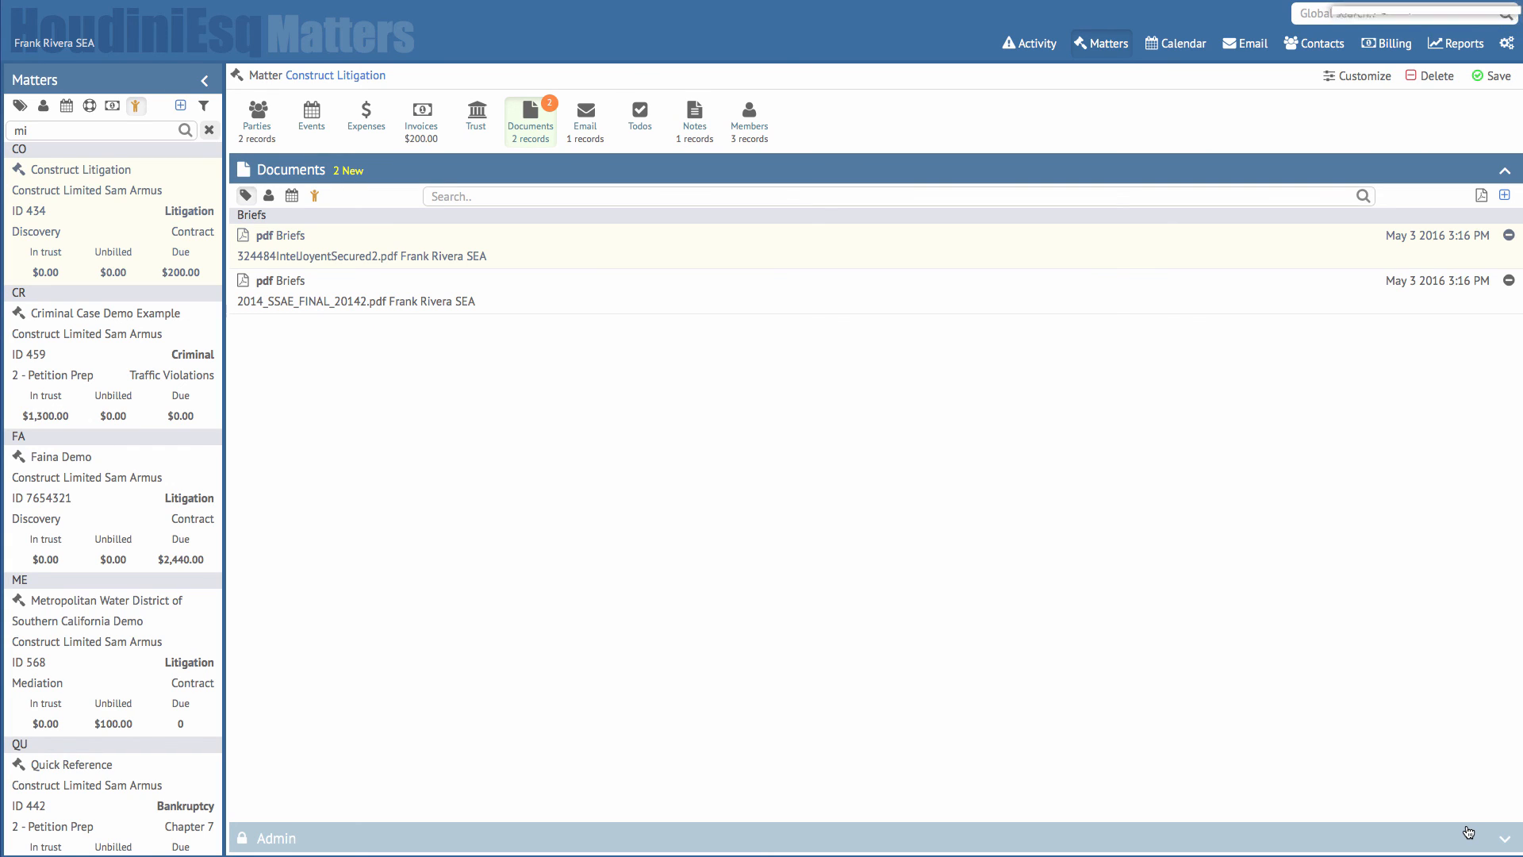
Preview the two uploaded Briefs PDFs one after the other, the SSAE file first, and return to the matter.
click(523, 300)
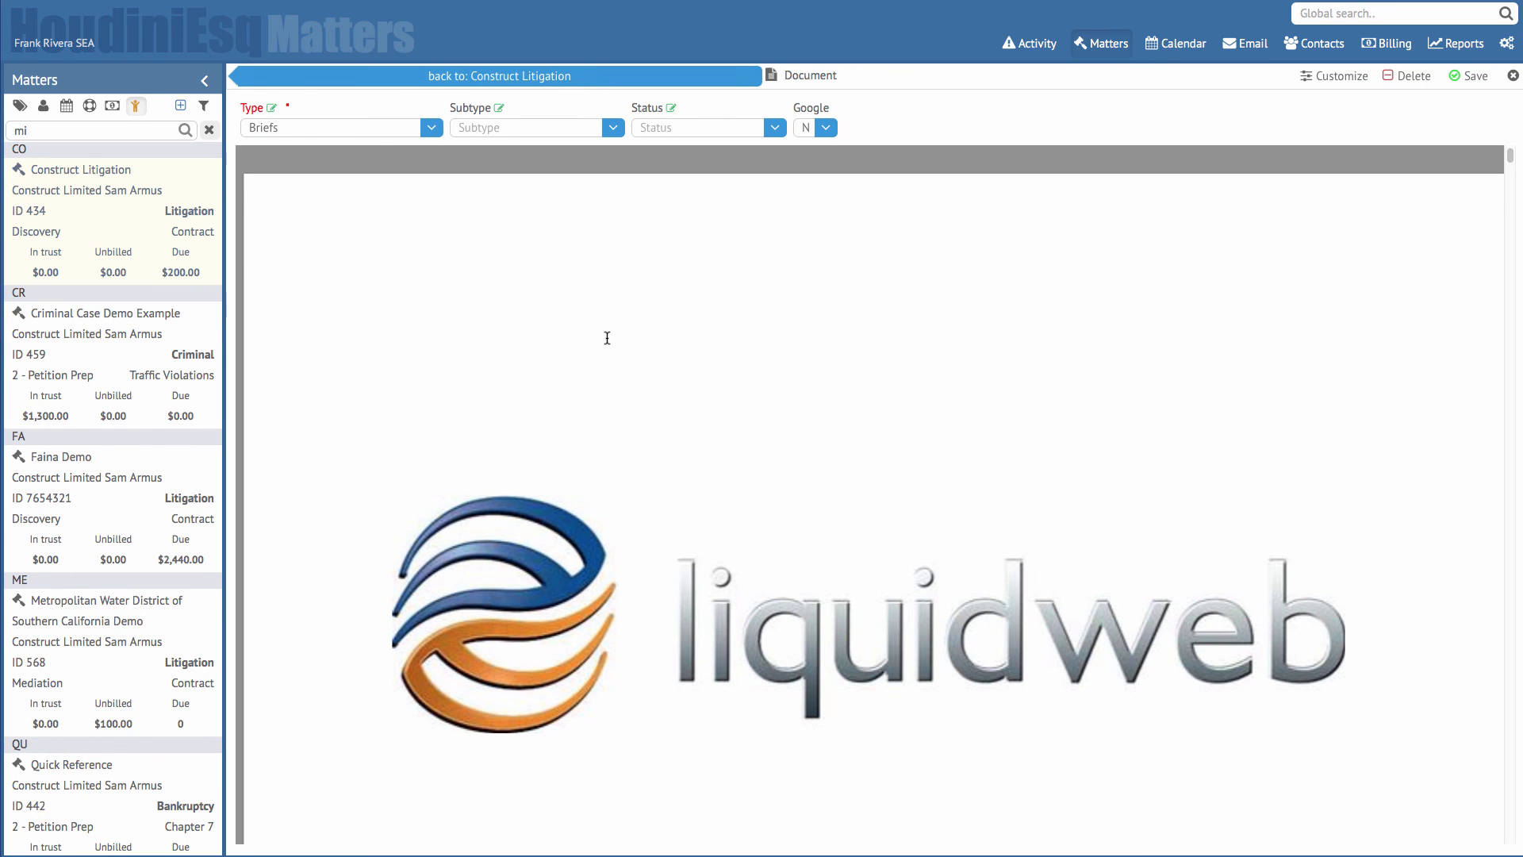
scroll(605, 336, down, 15)
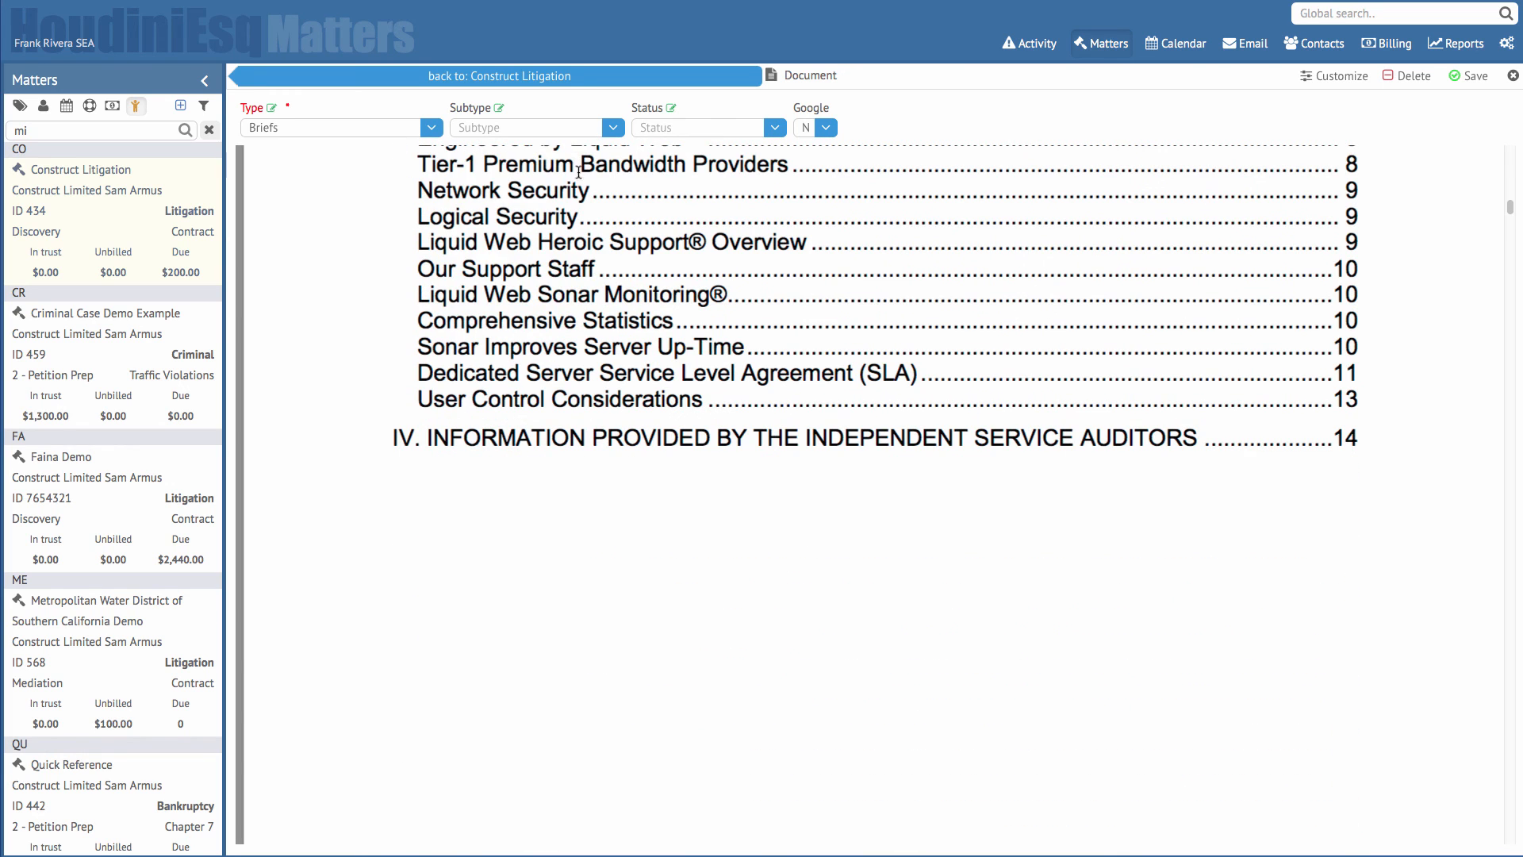
click(581, 72)
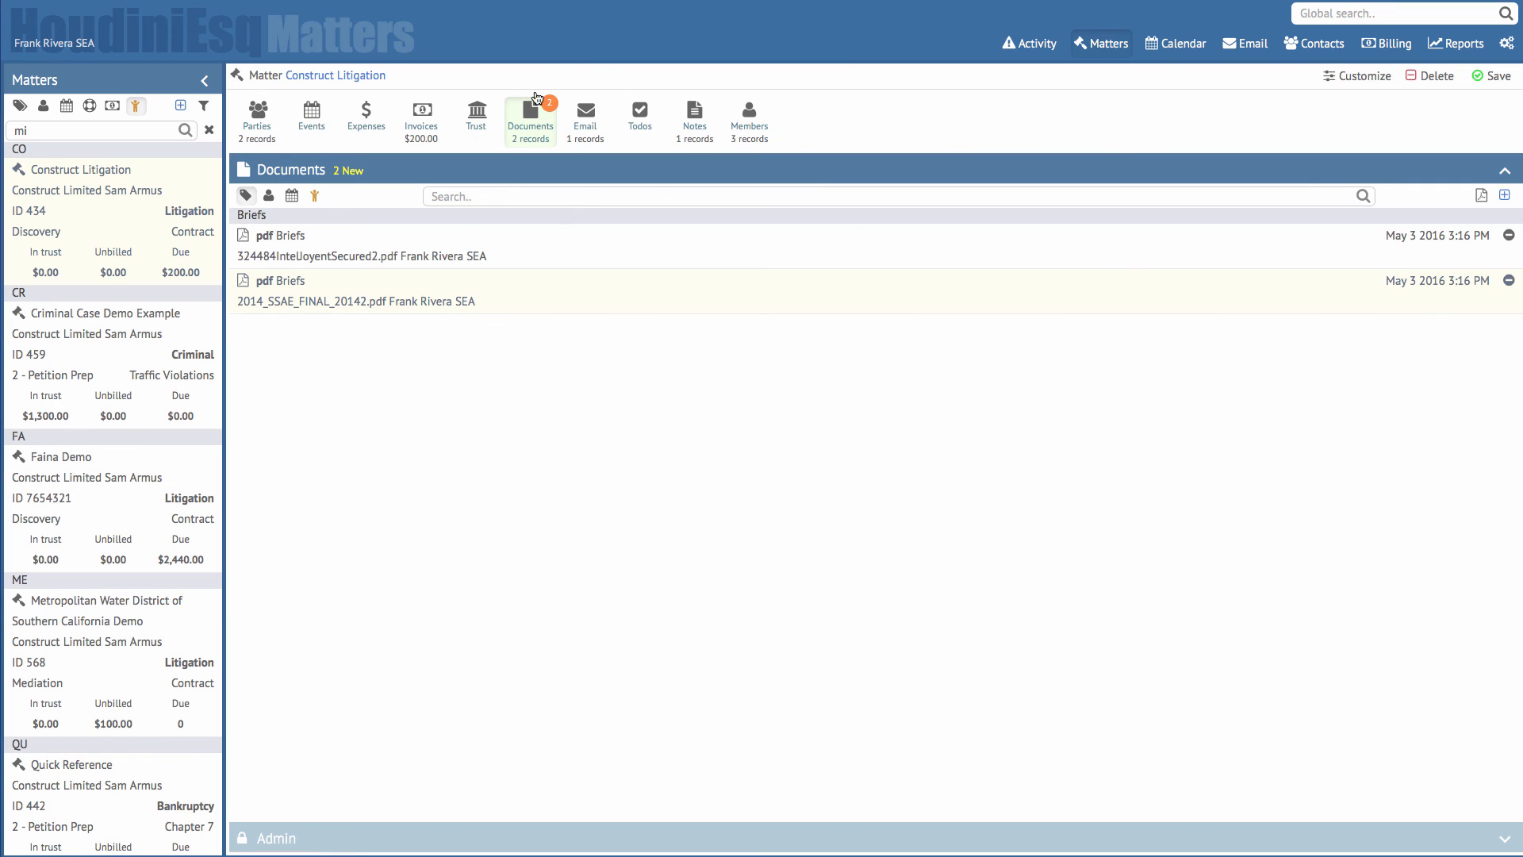
click(558, 259)
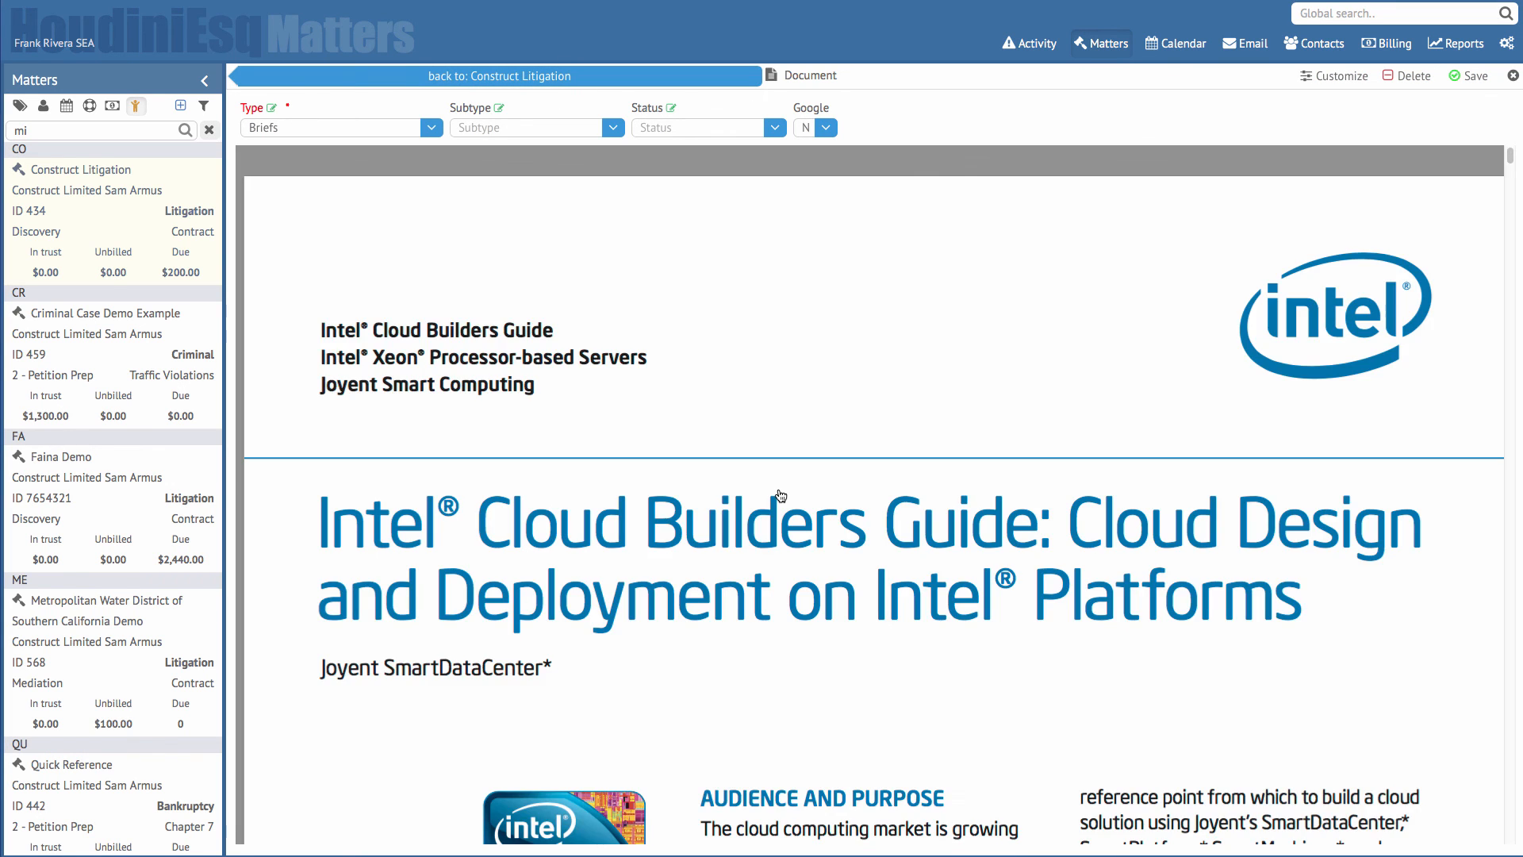
scroll(781, 496, down, 8)
scroll(781, 496, down, 2)
scroll(781, 496, up, 15)
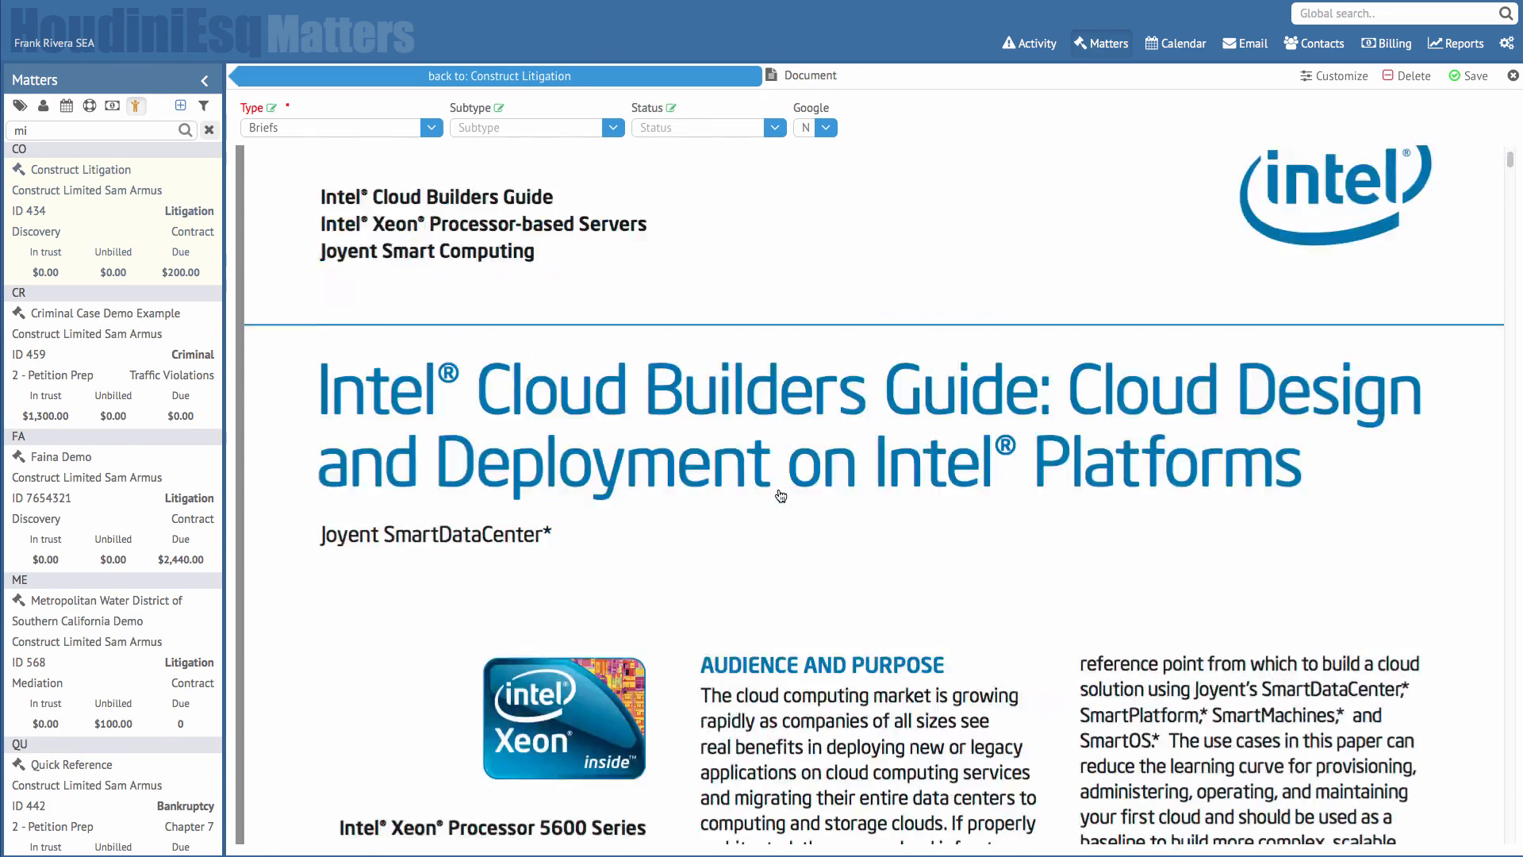
click(623, 74)
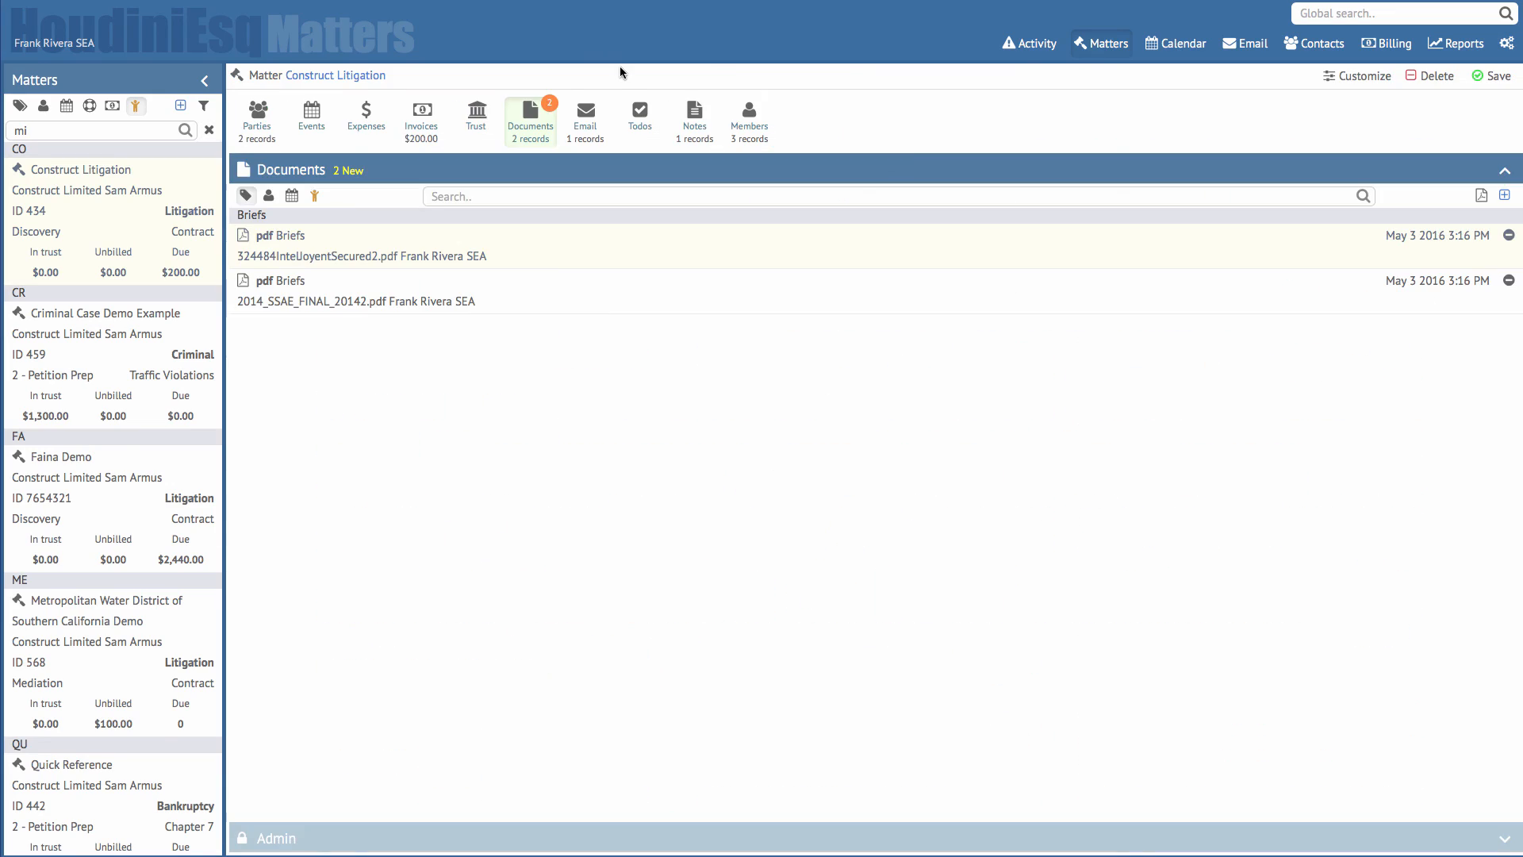
Create PDF documents for the matter from the Letters templates TrafficTicketAdvert.odt and TrafficTicketAdvert2.odt.
click(1481, 196)
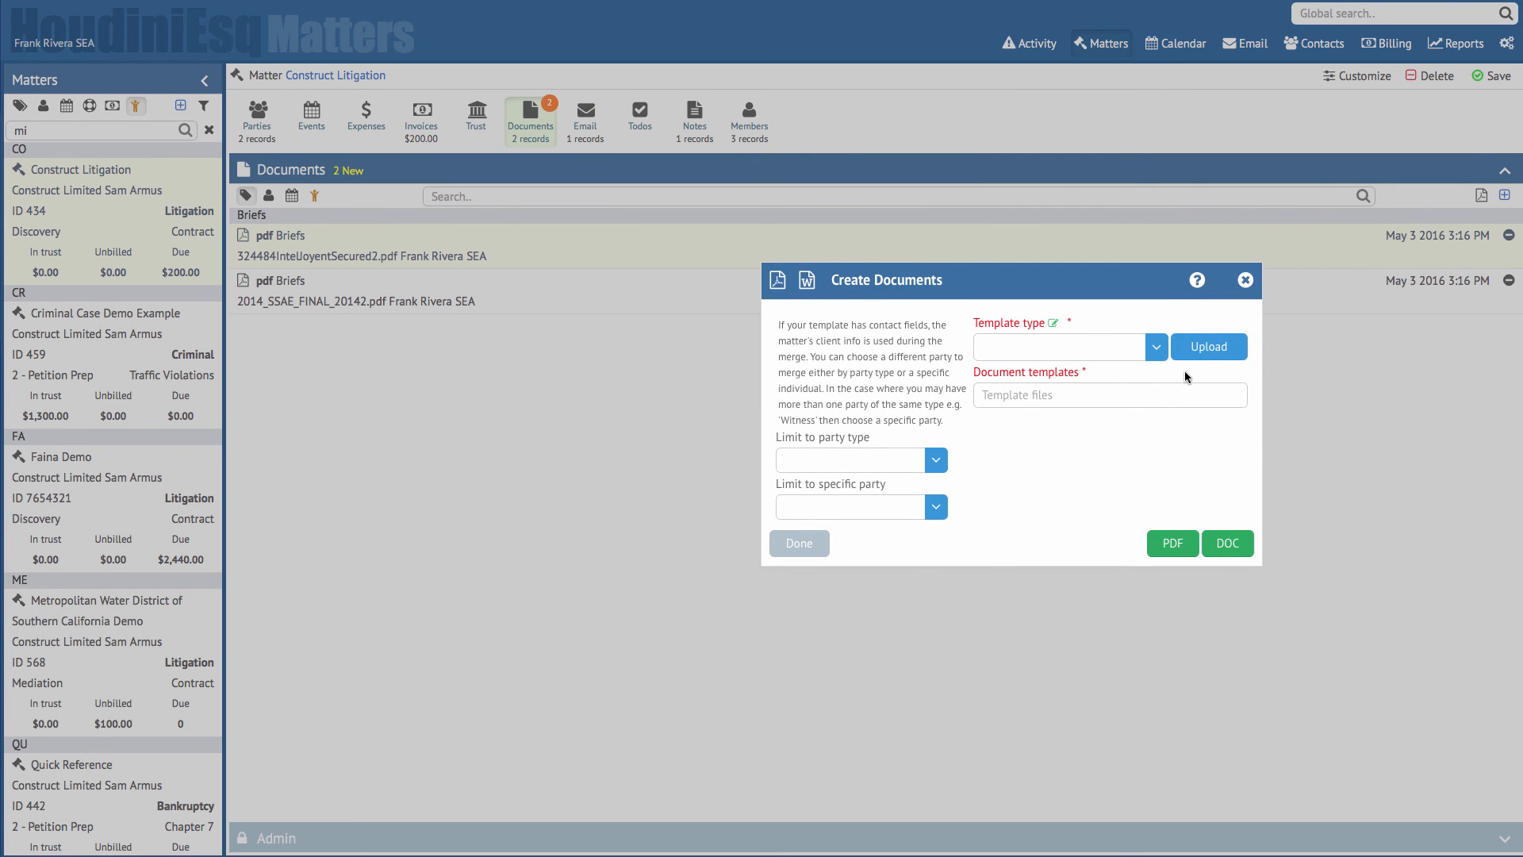
click(1156, 347)
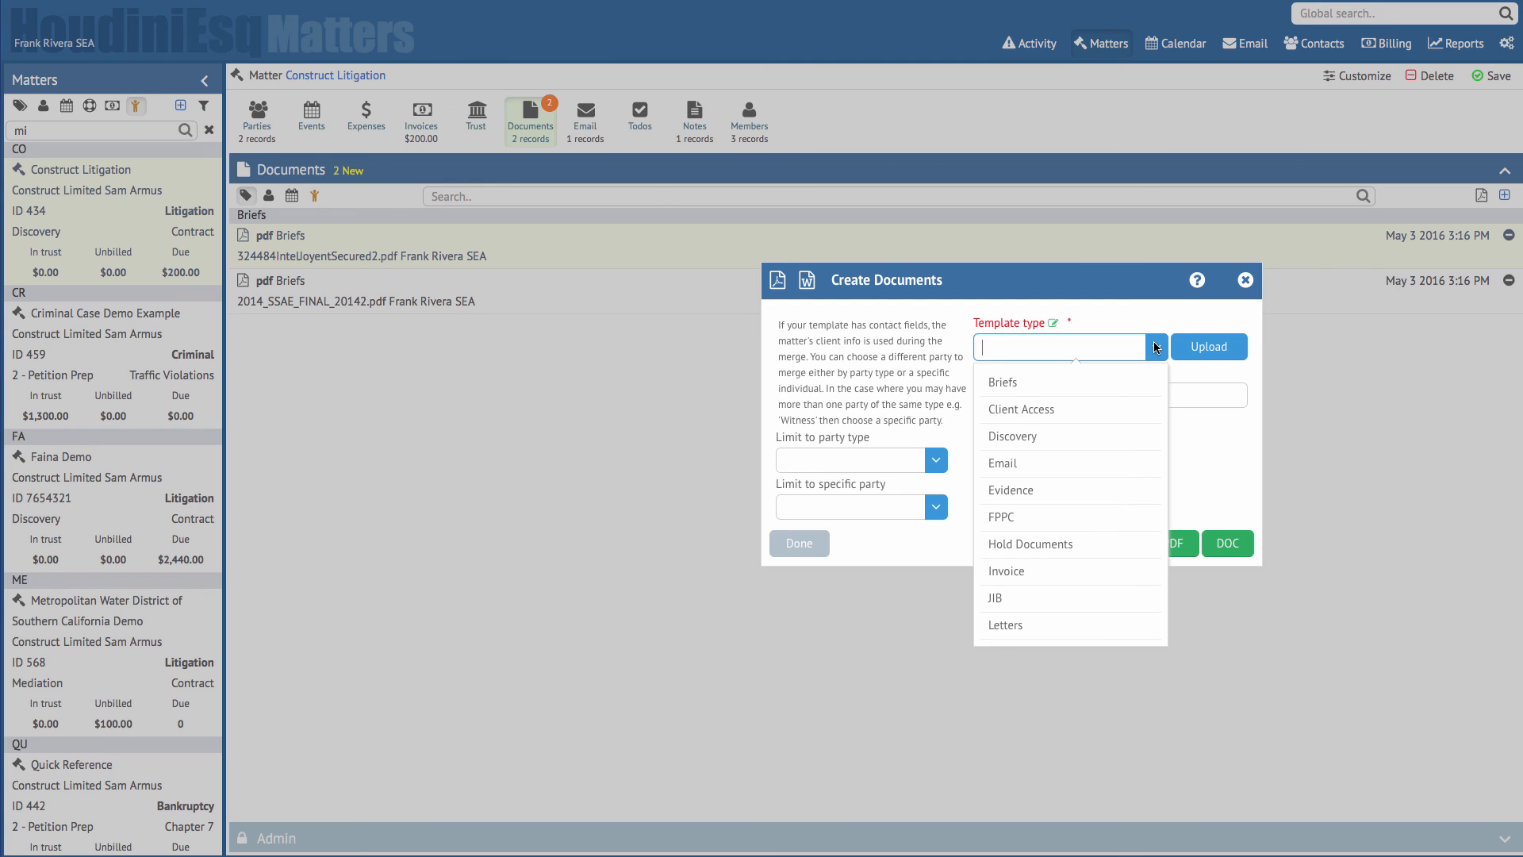
click(1069, 625)
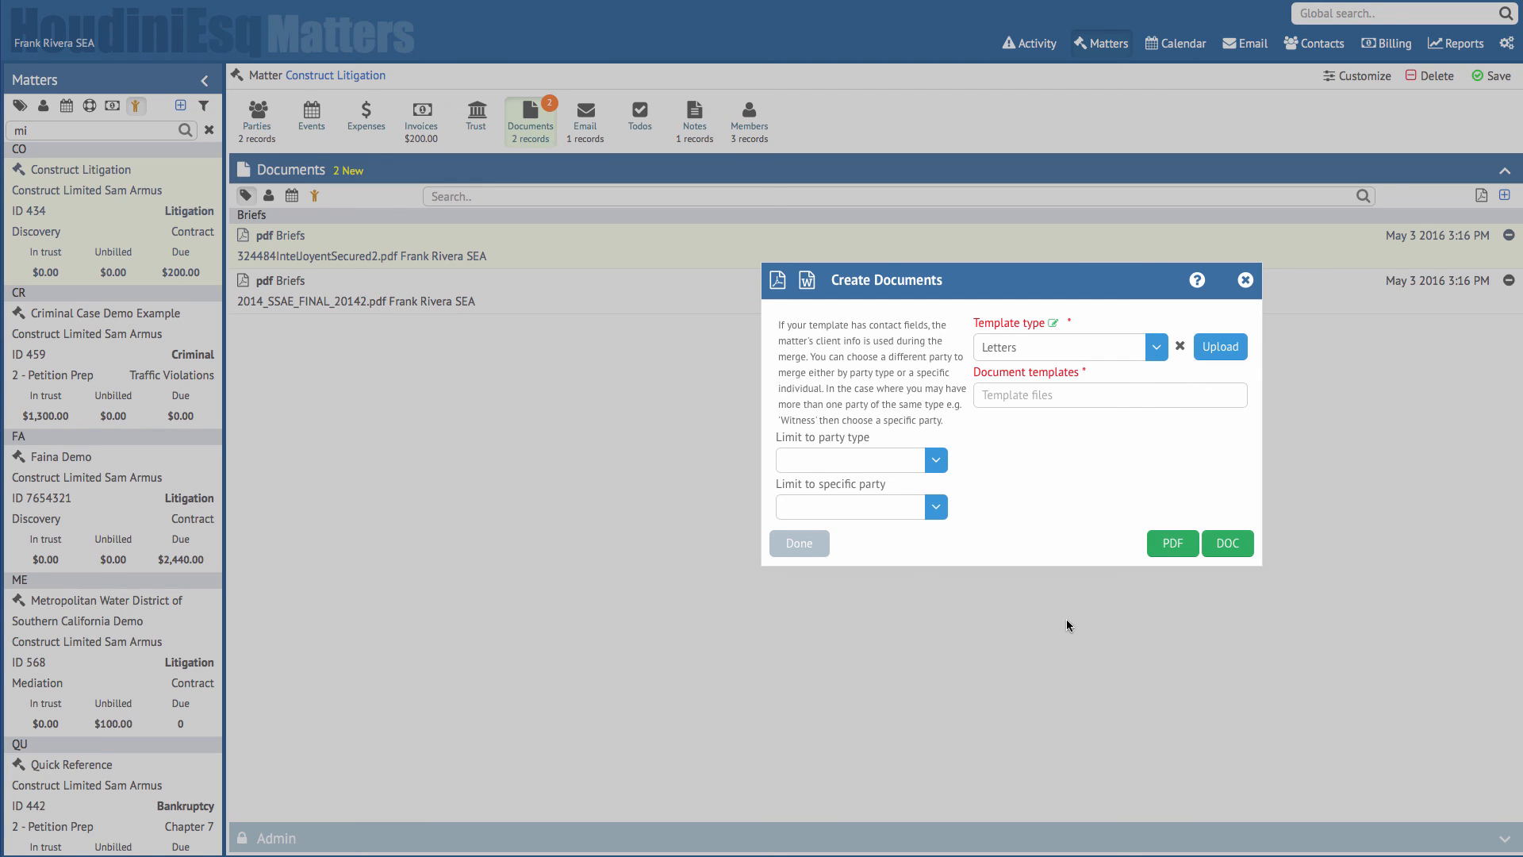
click(1136, 405)
scroll(1181, 476, down, 5)
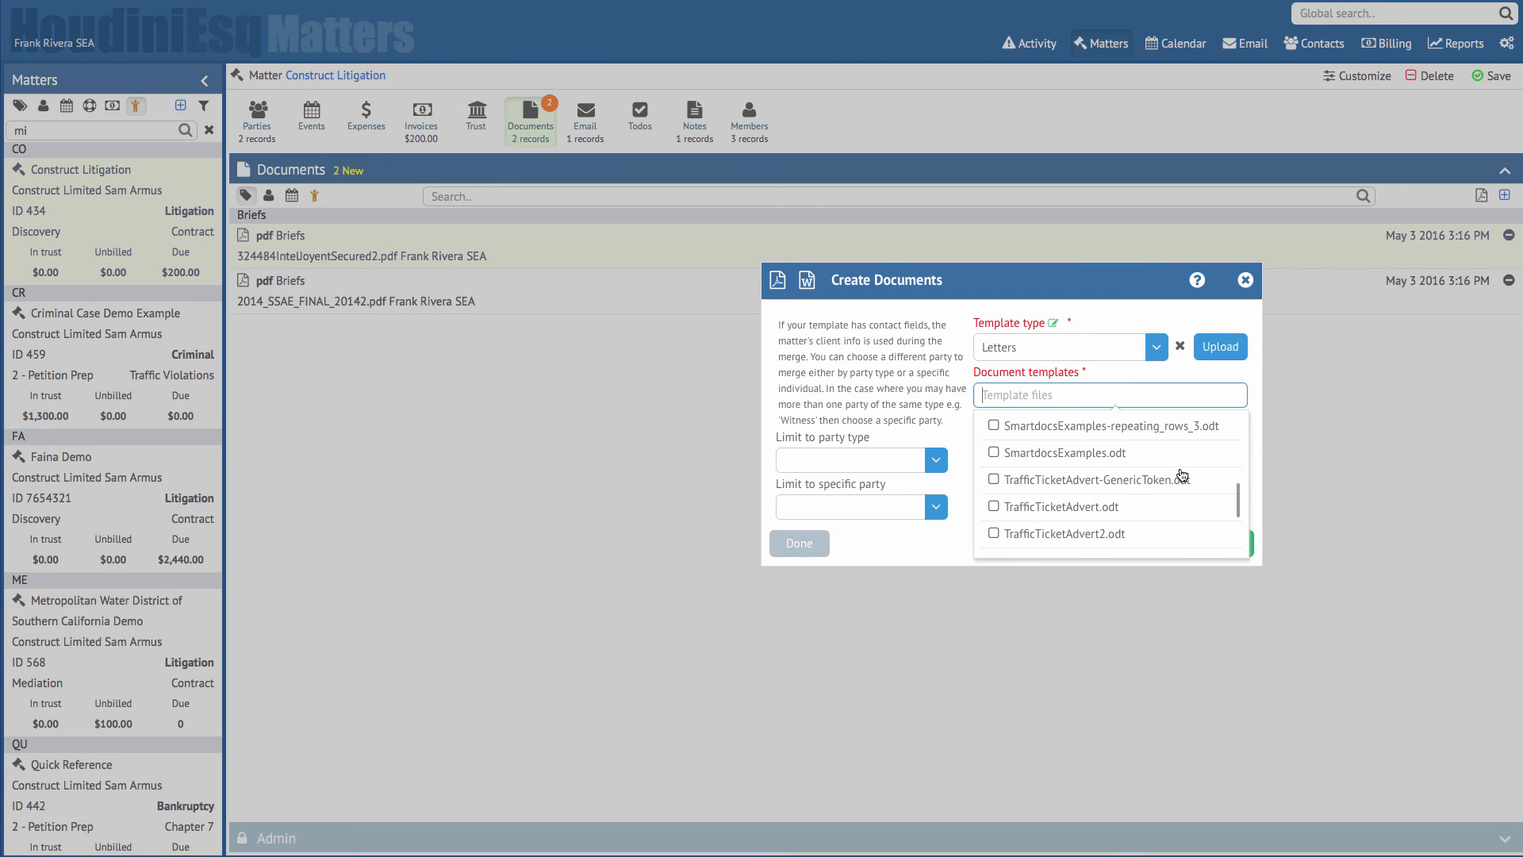
scroll(1183, 476, up, 5)
scroll(1183, 476, down, 3)
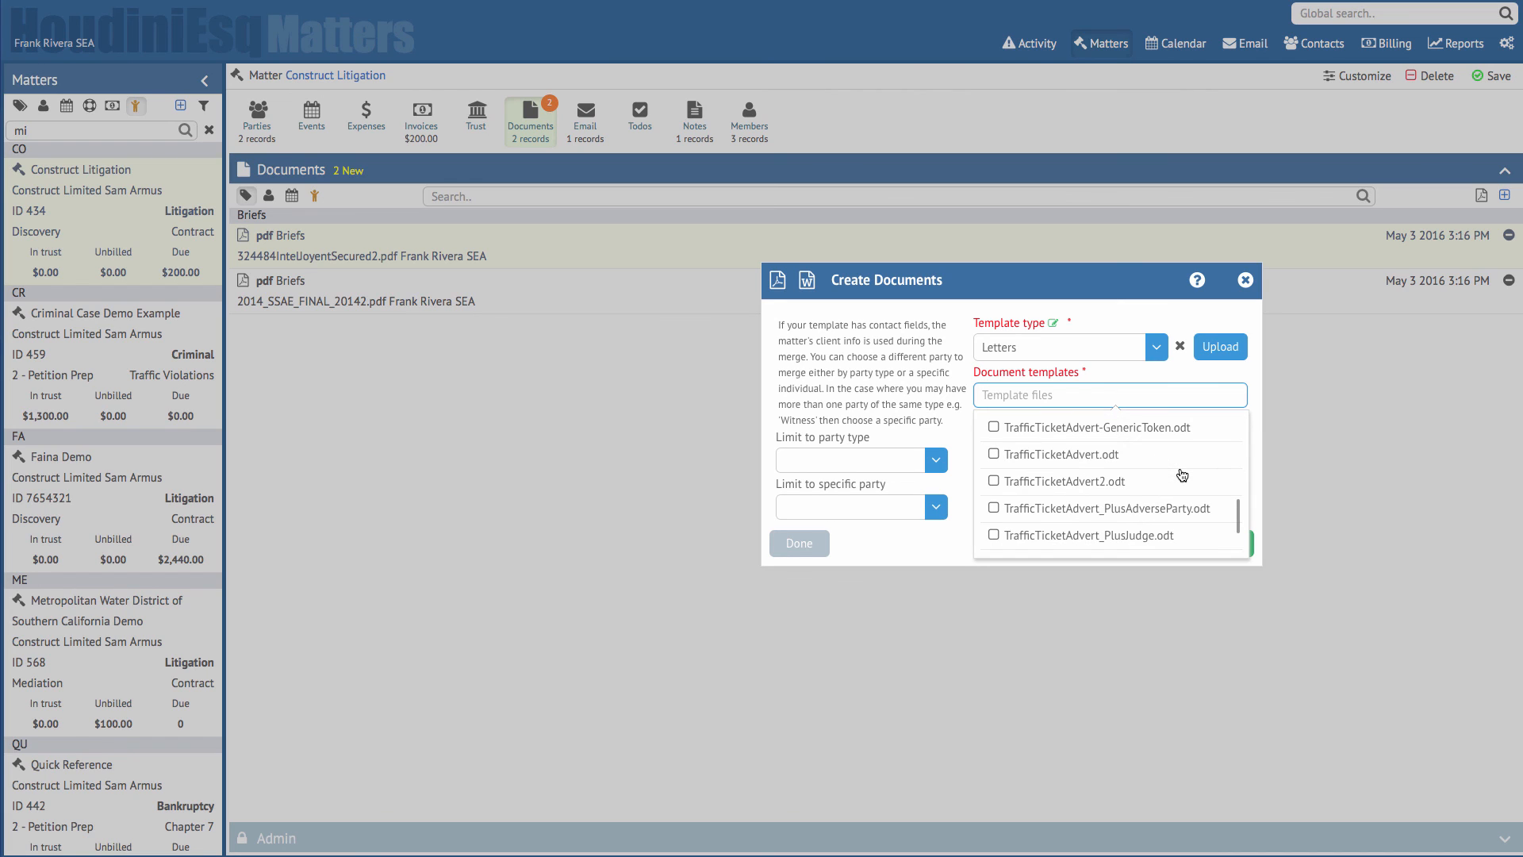
click(1142, 451)
click(1163, 479)
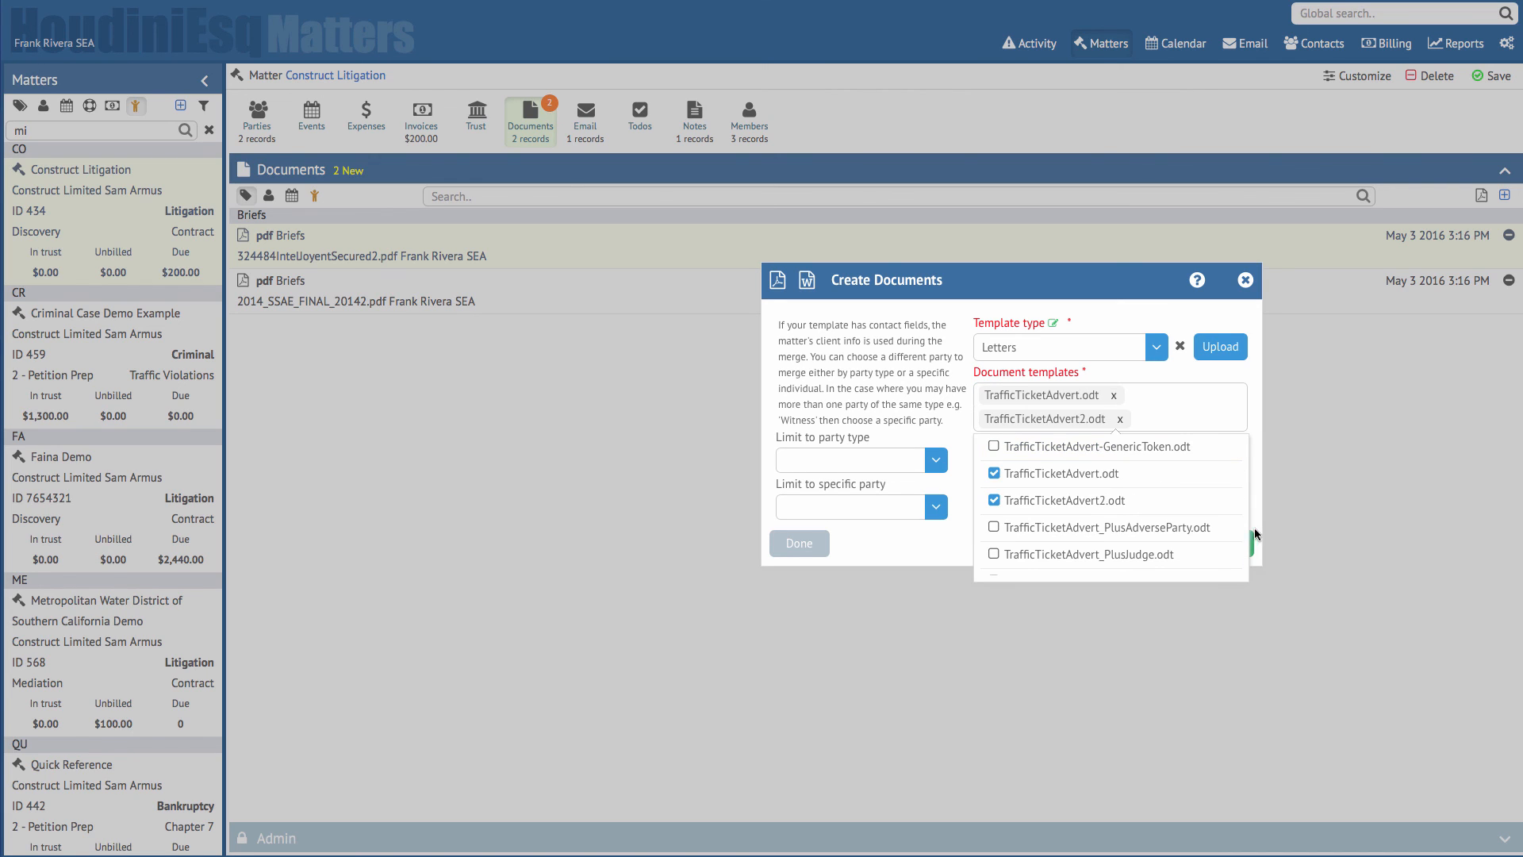
click(1235, 407)
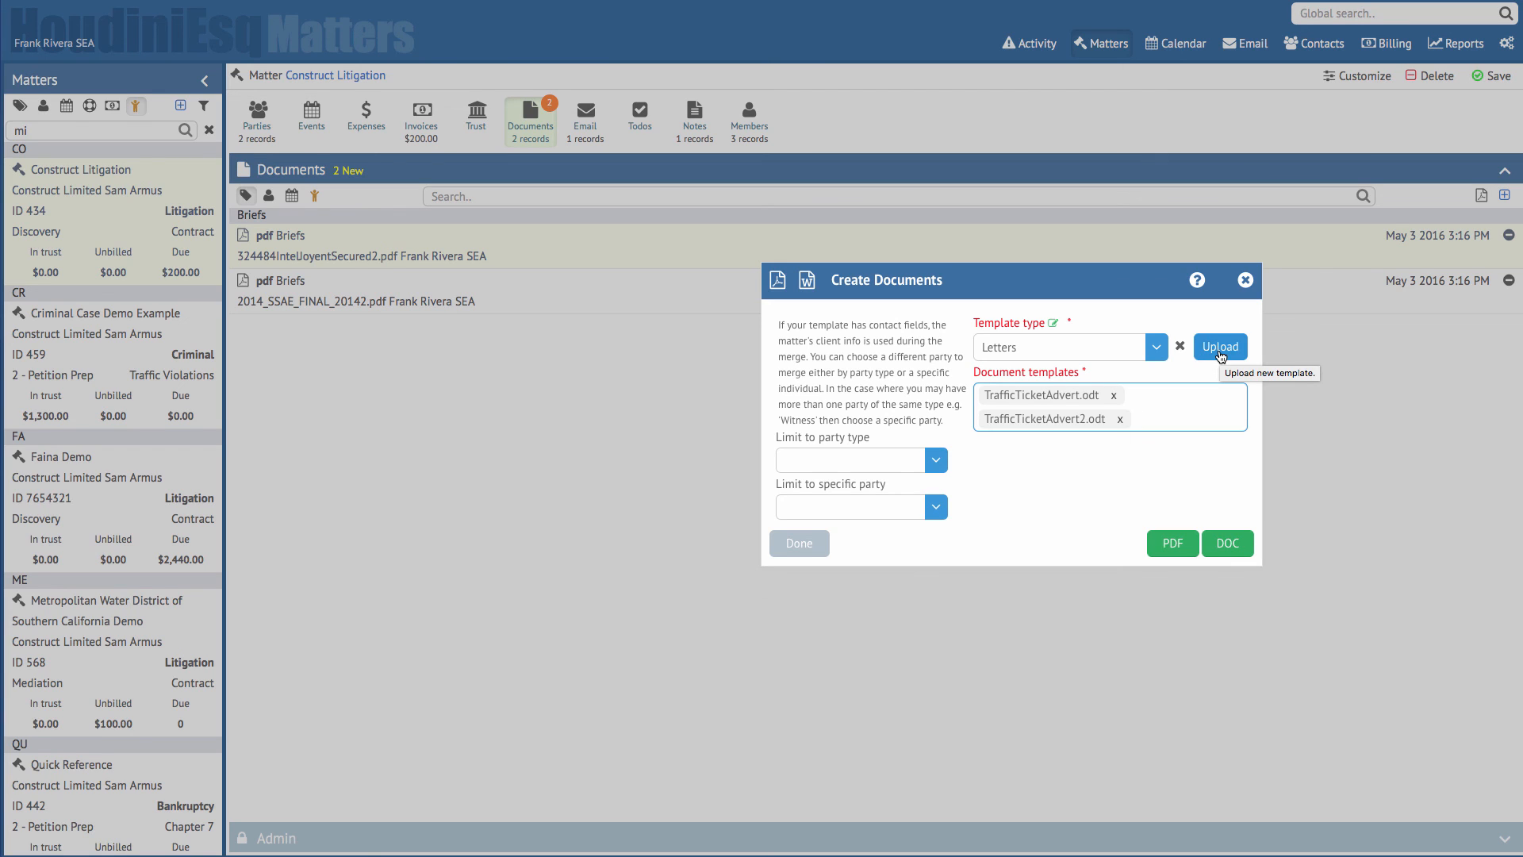
click(1166, 544)
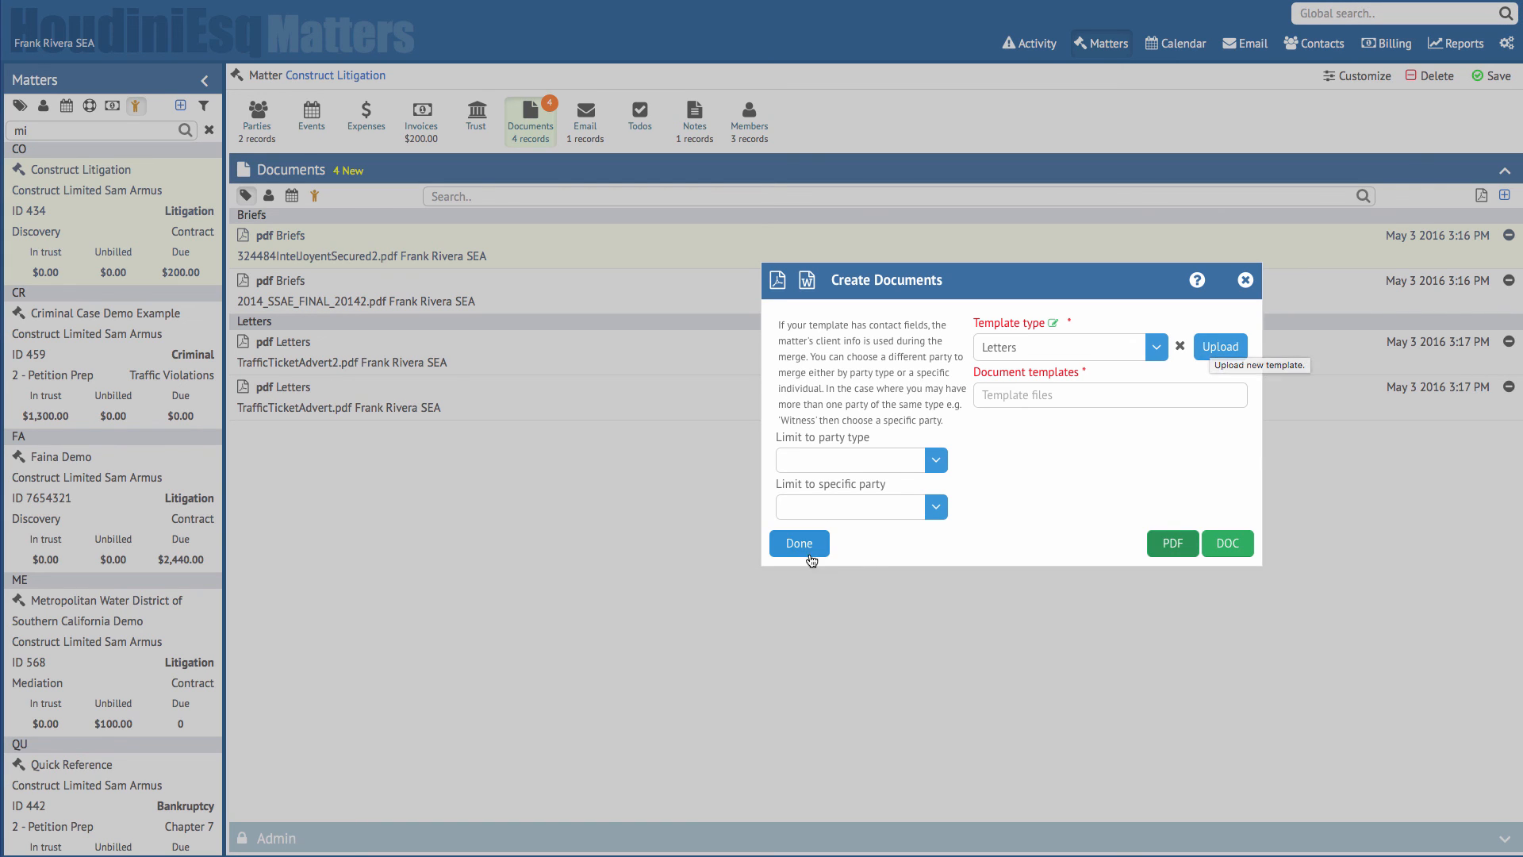
click(800, 546)
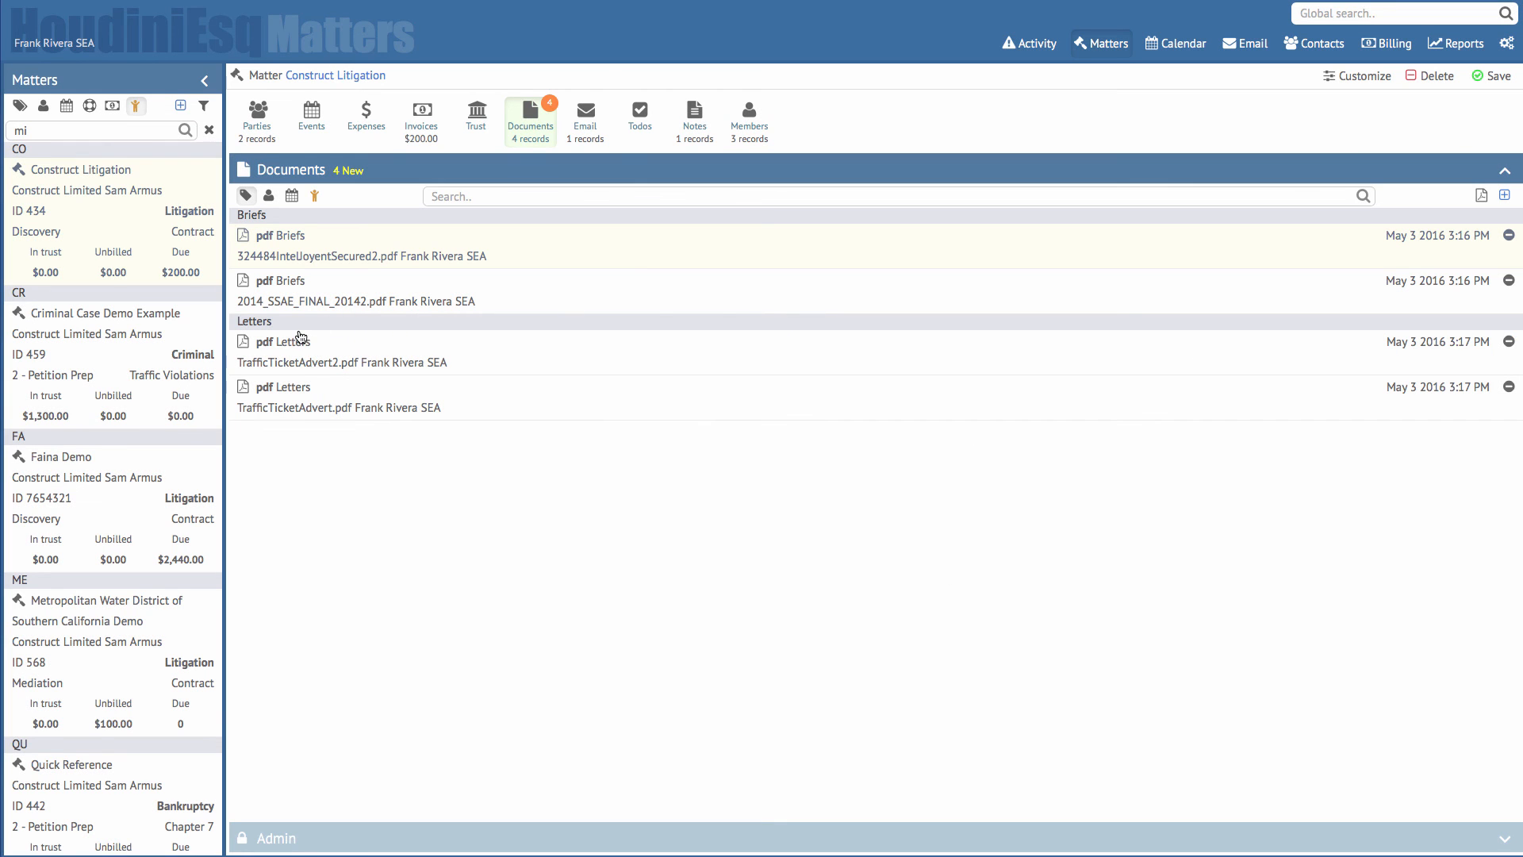
Read through the generated TrafficTicketAdvert2.pdf letter and return to the matter's documents.
click(557, 366)
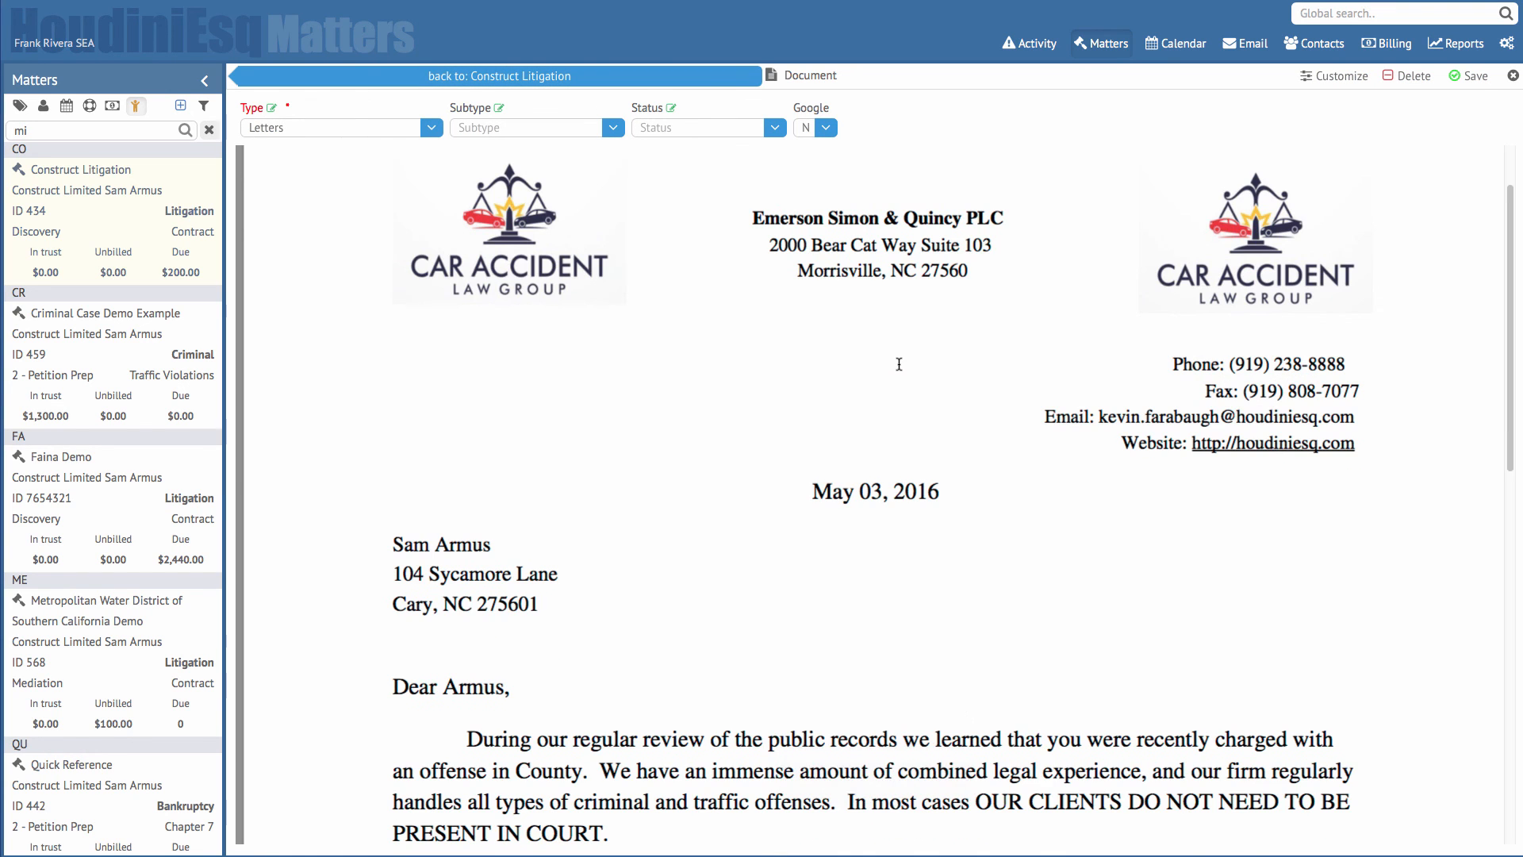
scroll(754, 306, down, 2)
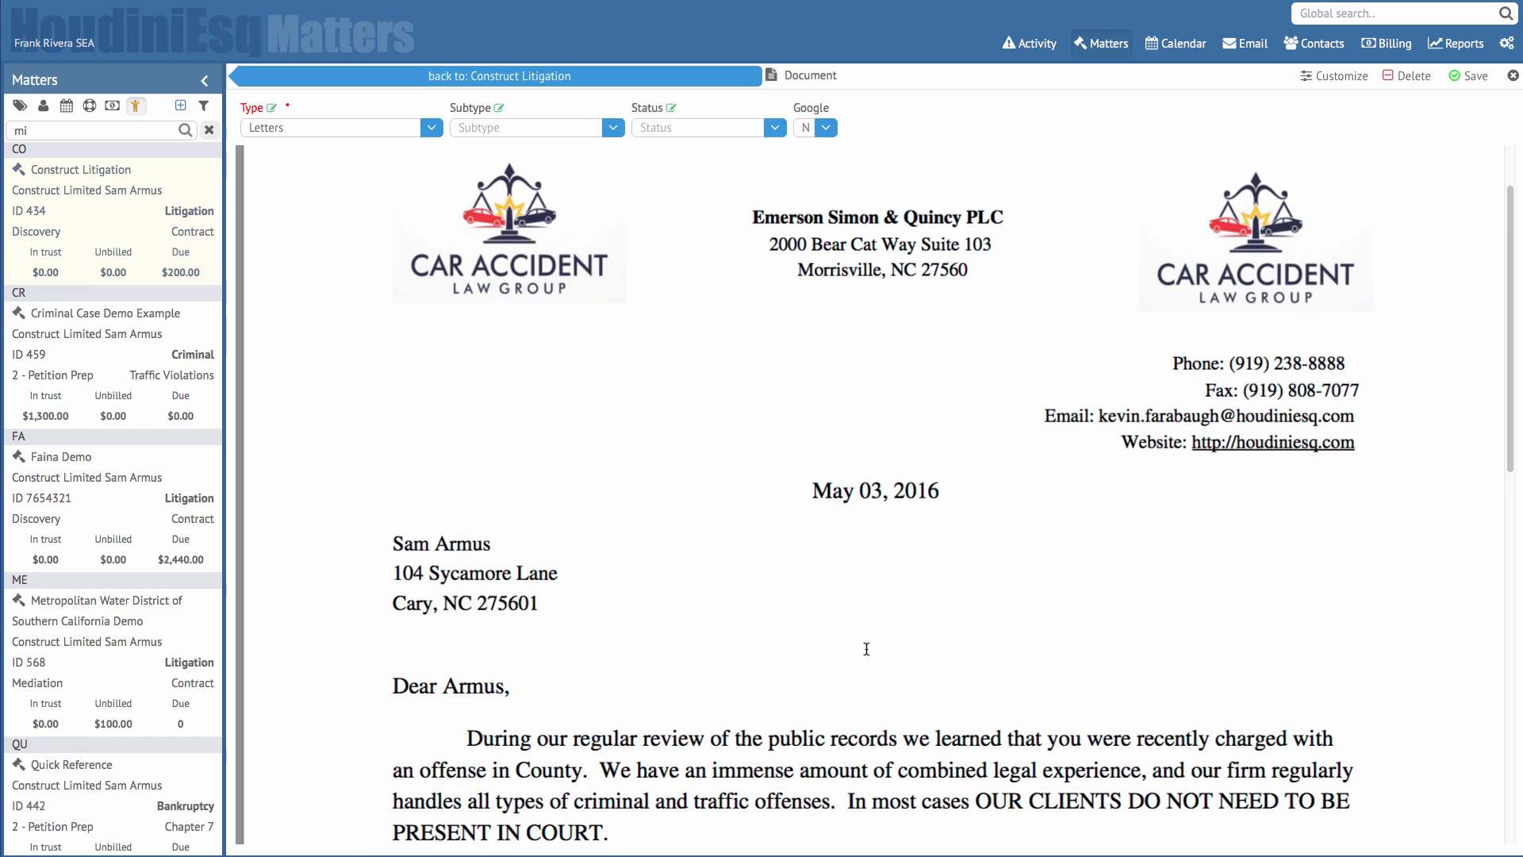
scroll(867, 654, down, 10)
scroll(867, 654, up, 12)
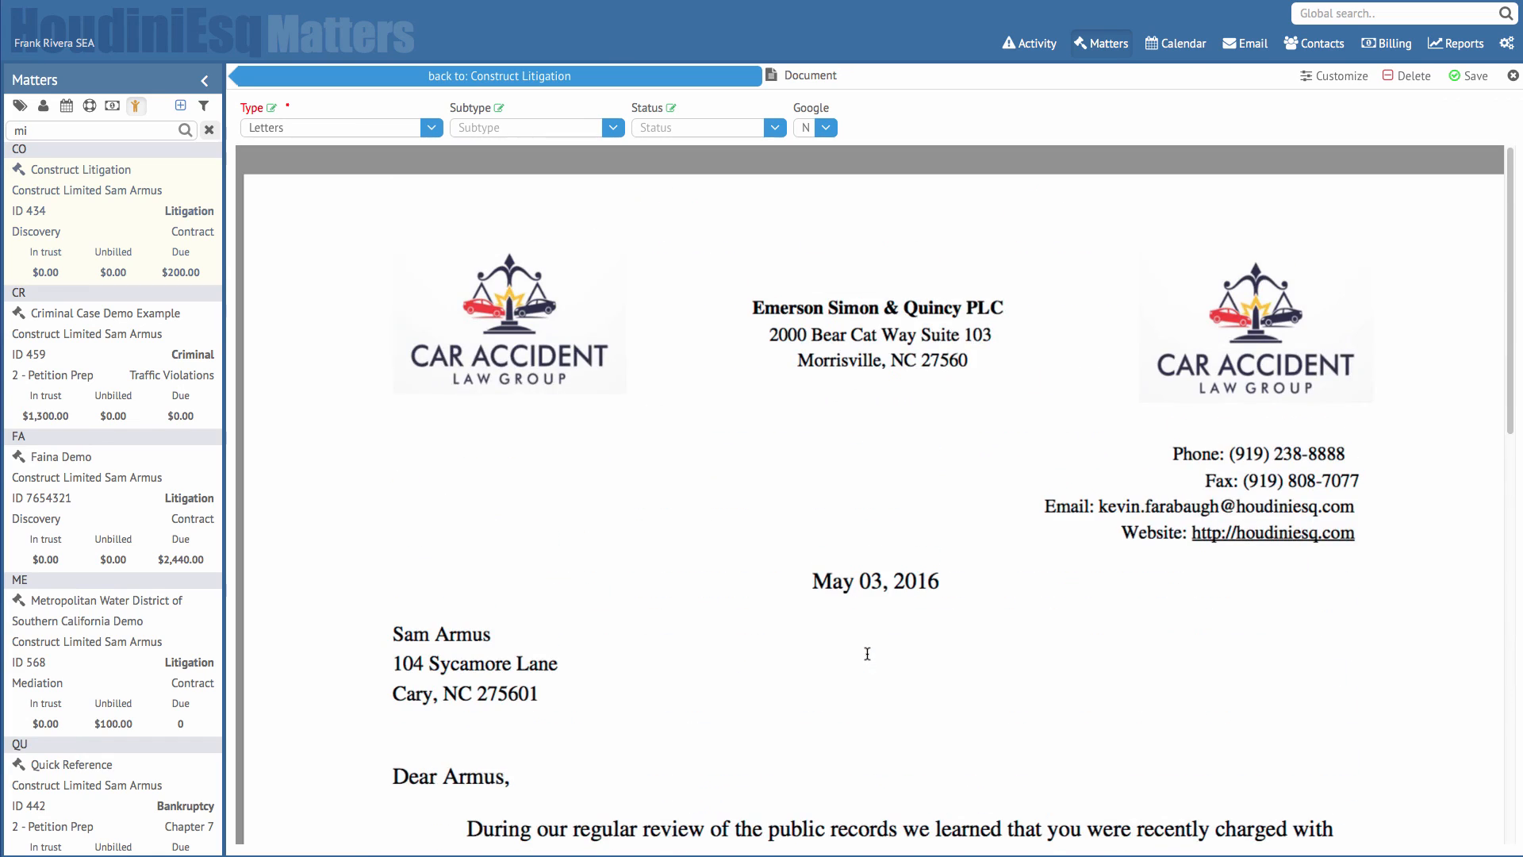
click(580, 78)
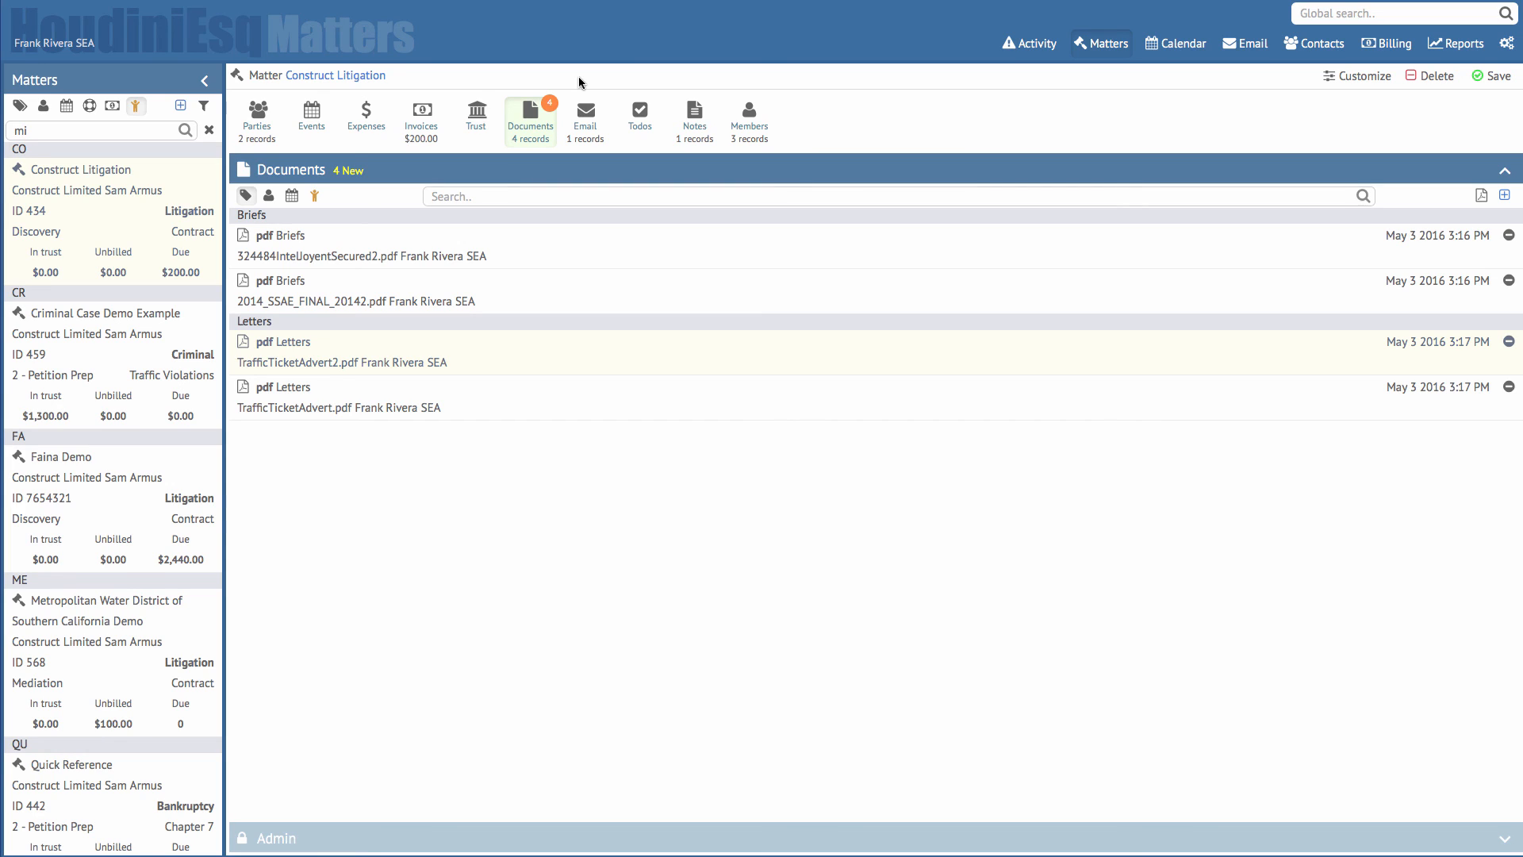